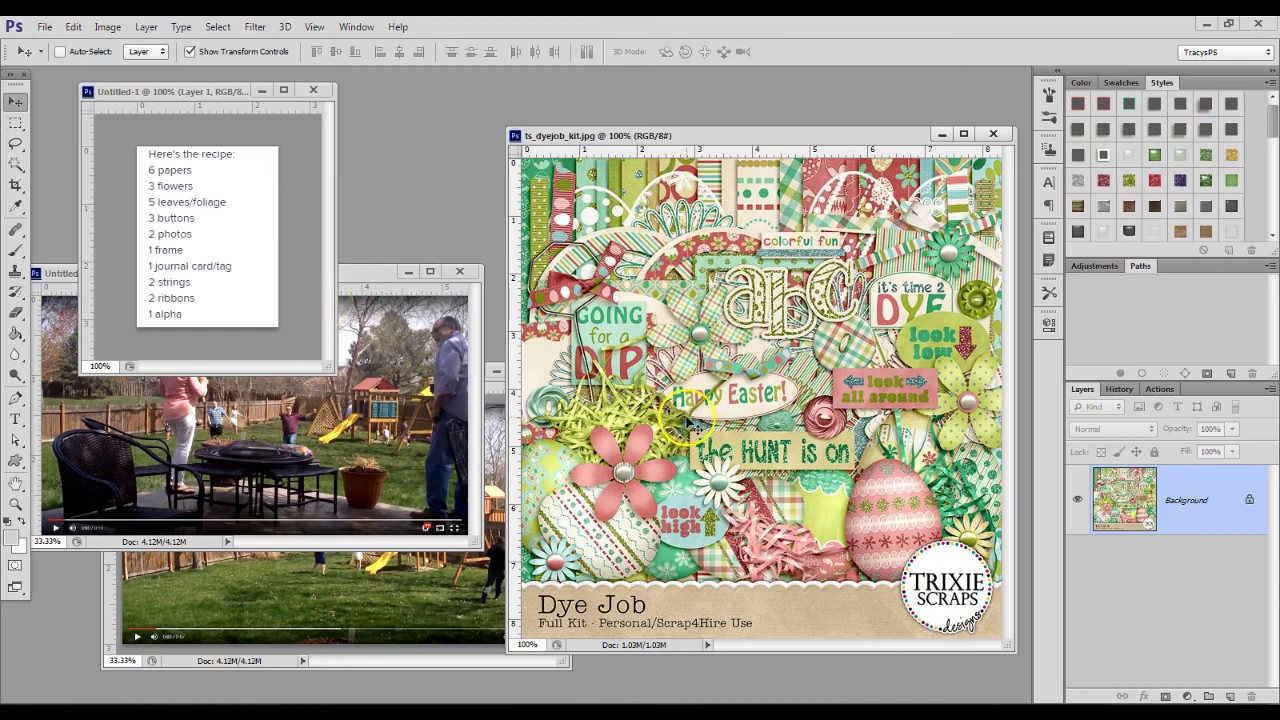
# Step: Arrange the ts_dyejob_kit.jpg preview and the two backyard photo windows so they can be viewed separately in the workspace
pyautogui.moveTo(775, 137); pyautogui.dragTo(780, 90)
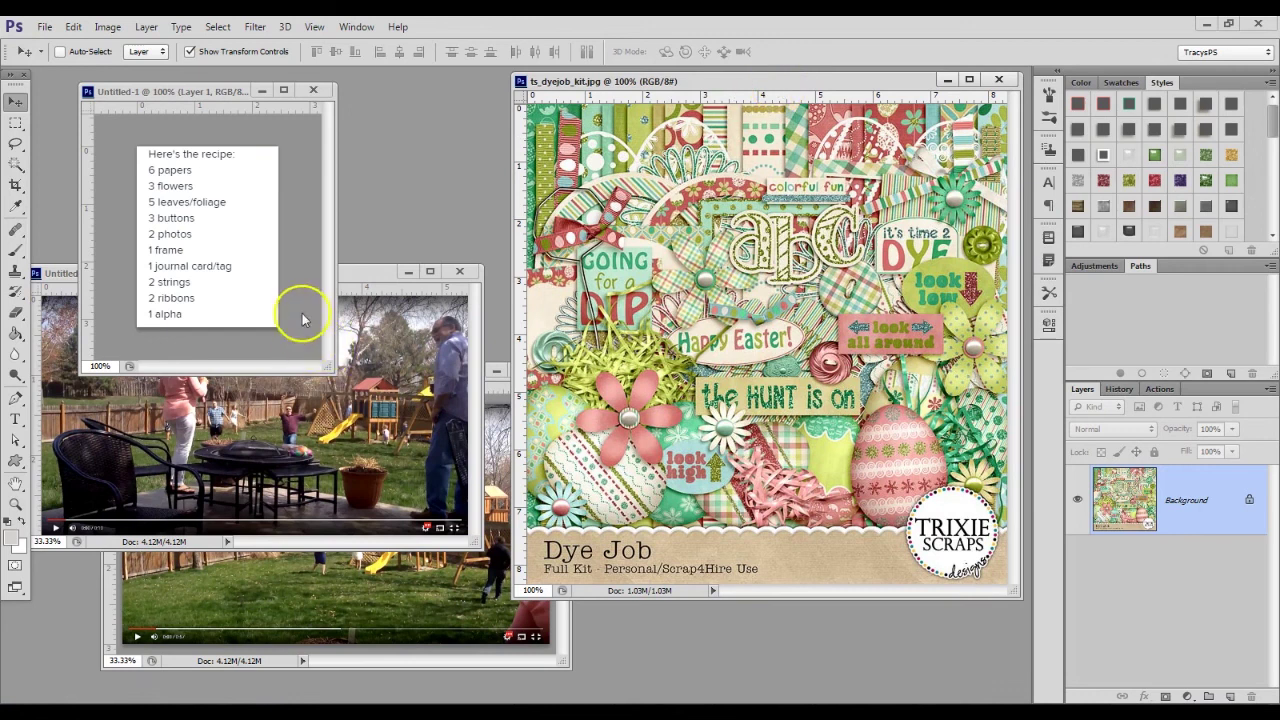
pyautogui.click(350, 271)
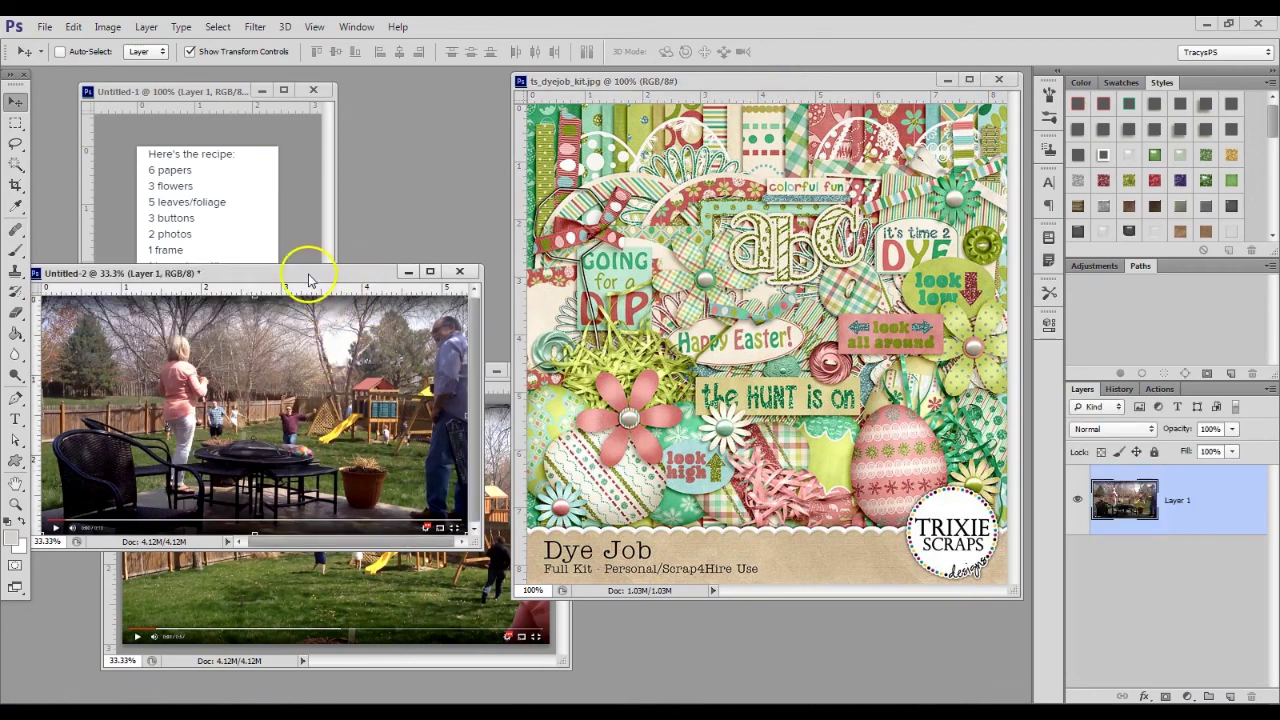
pyautogui.moveTo(309, 277); pyautogui.dragTo(321, 156)
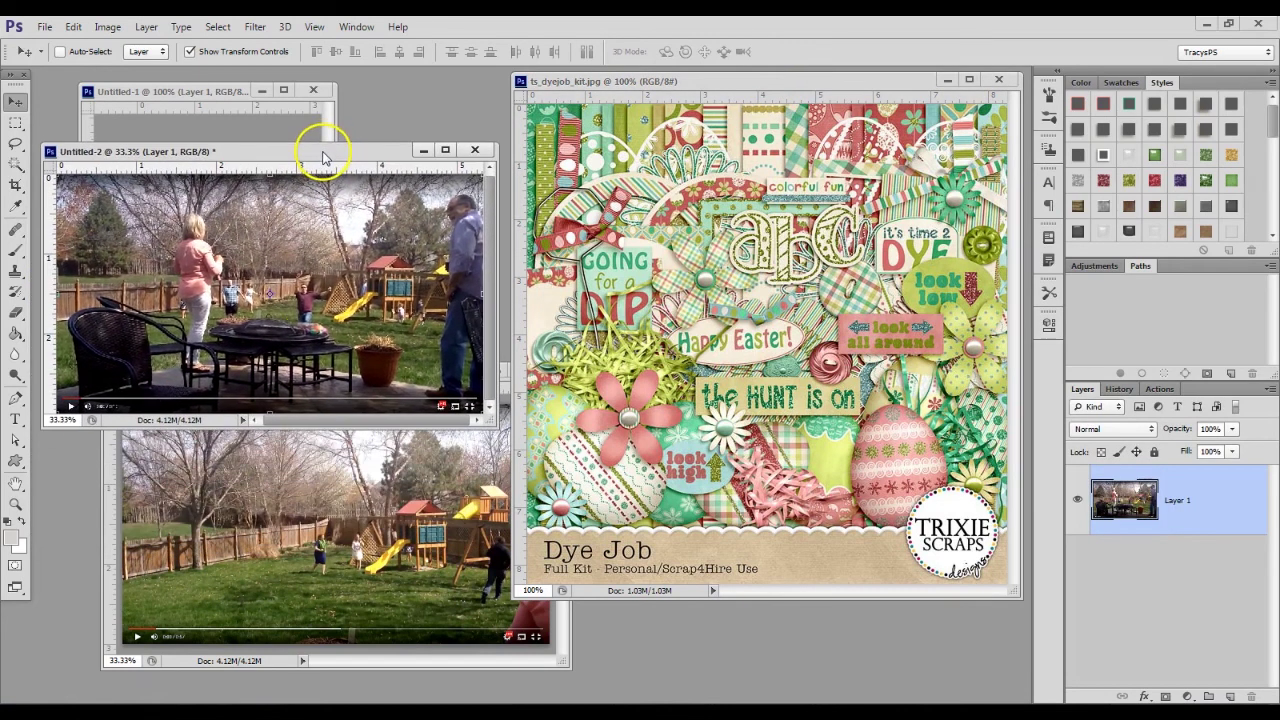
pyautogui.click(314, 528)
pyautogui.moveTo(363, 380); pyautogui.dragTo(344, 322)
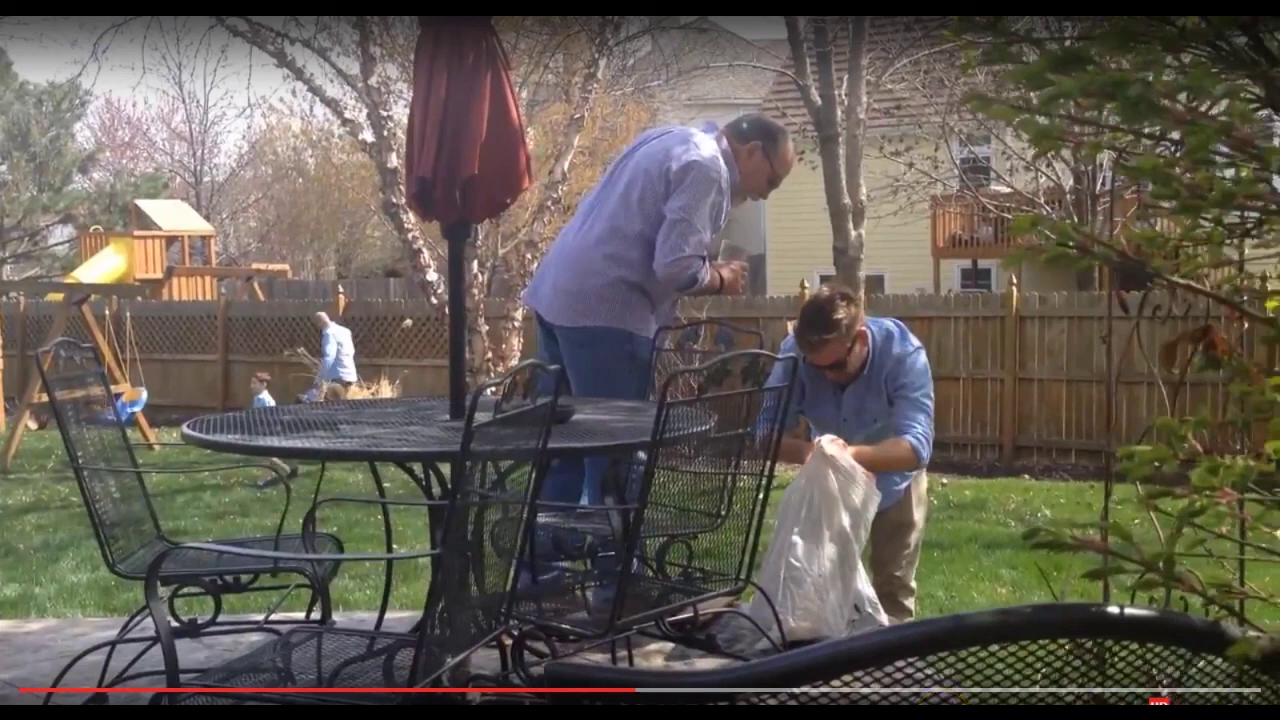
# Step: Pause the backyard video at 0:11 and paste the captured frame into a new 1600 × 900 pixel document using the Clipboard preset
pyautogui.moveTo(630, 697); pyautogui.dragTo(821, 697)
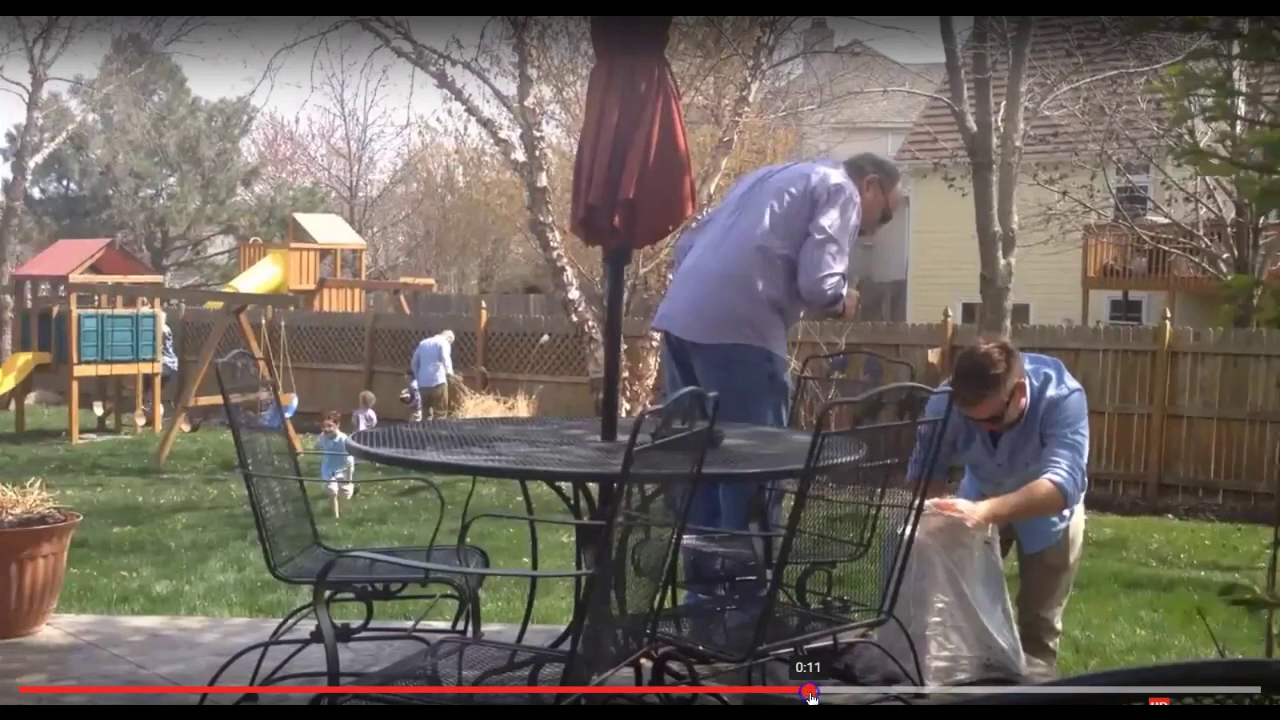
pyautogui.click(810, 697)
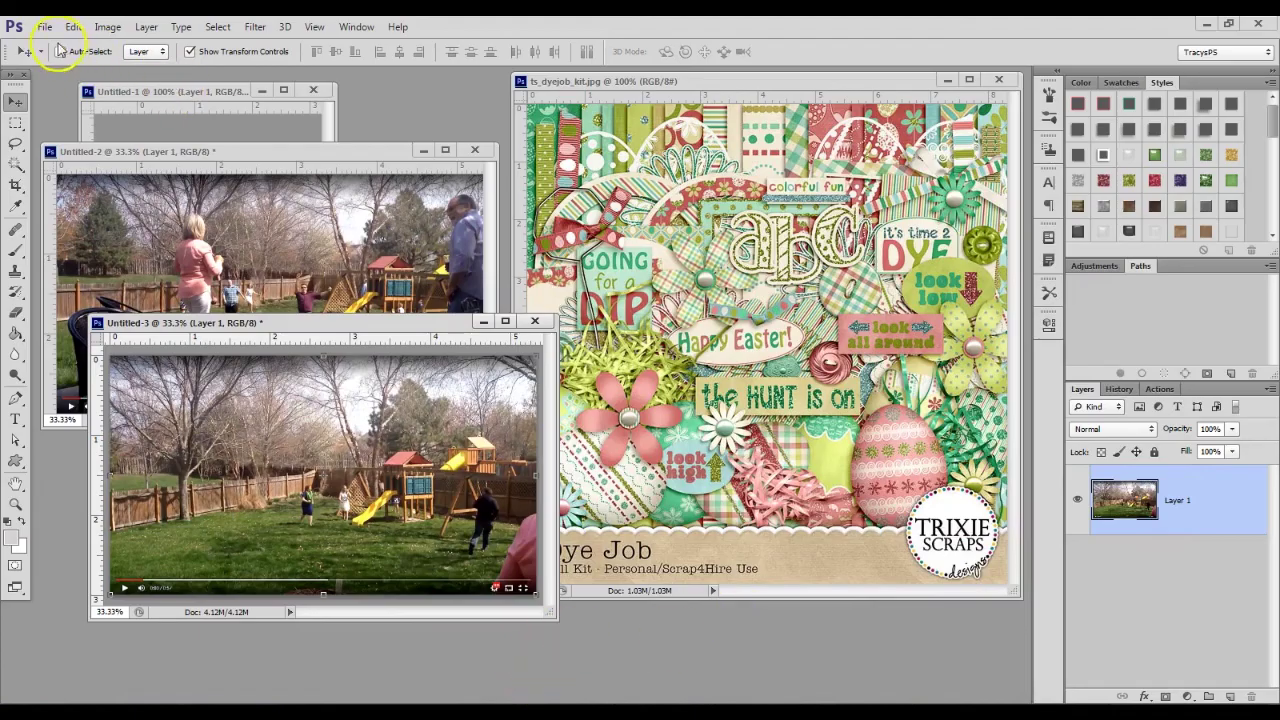
pyautogui.click(45, 27)
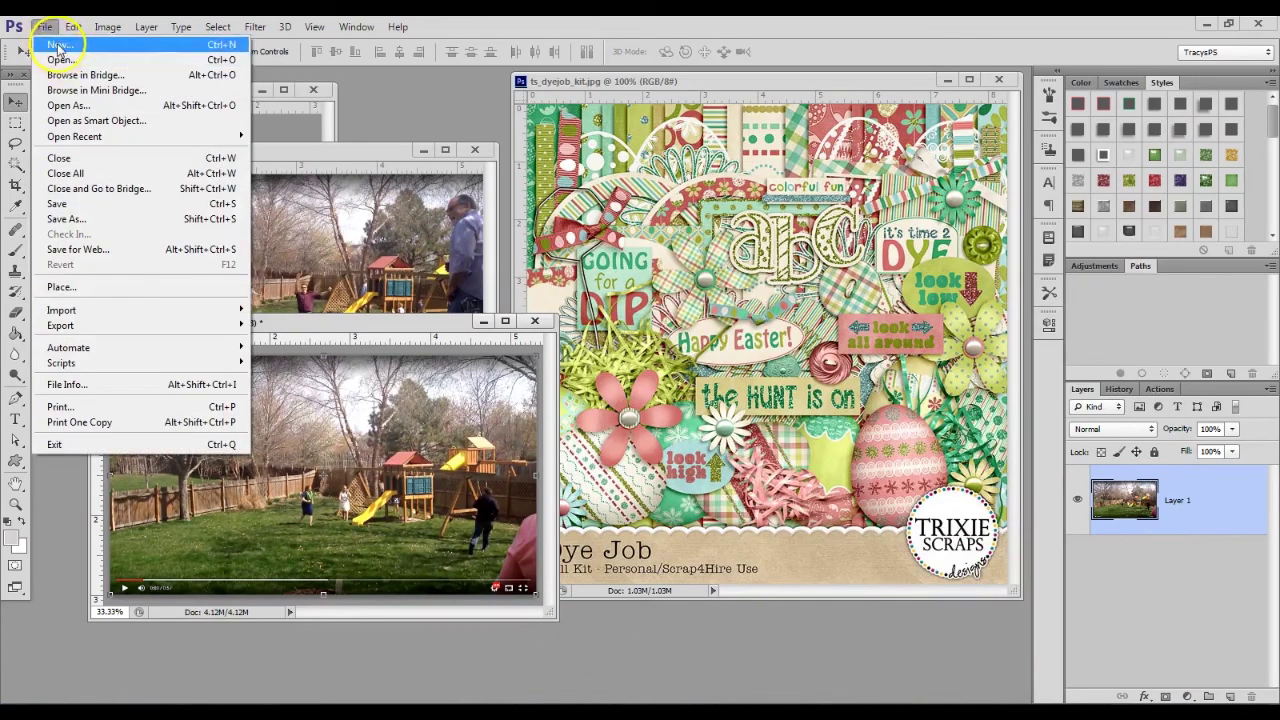
pyautogui.click(58, 45)
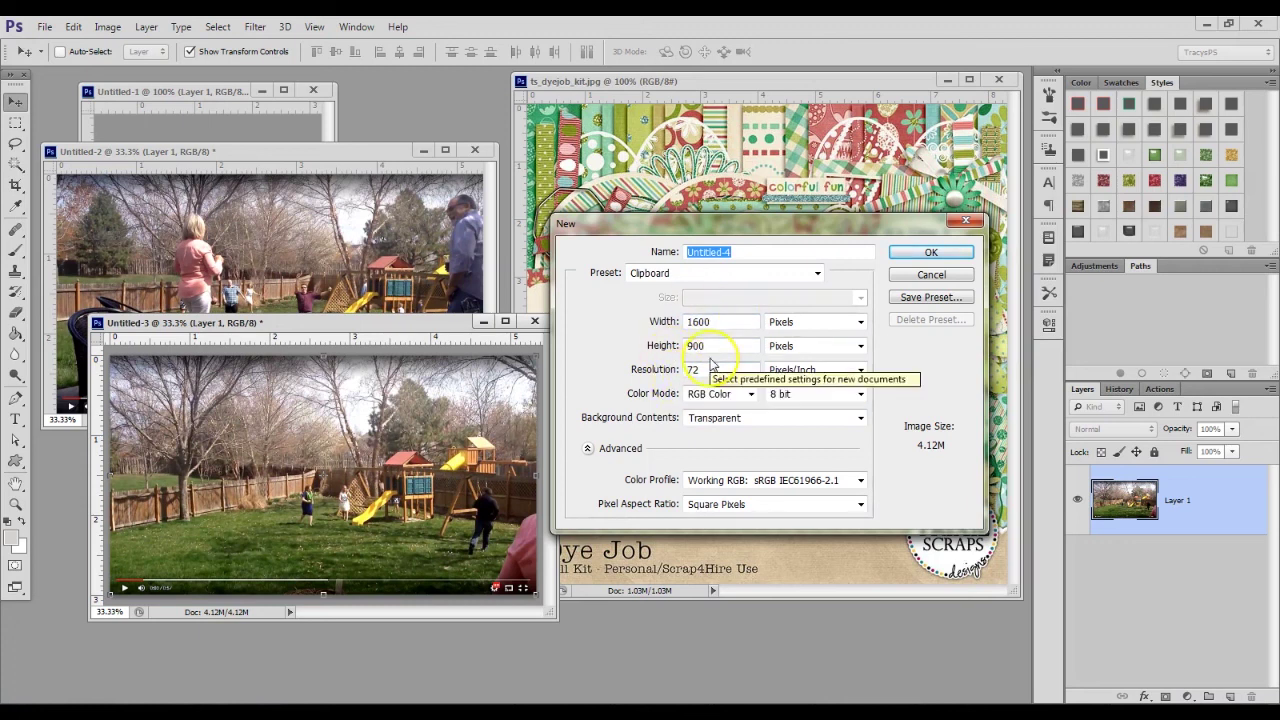
pyautogui.click(928, 252)
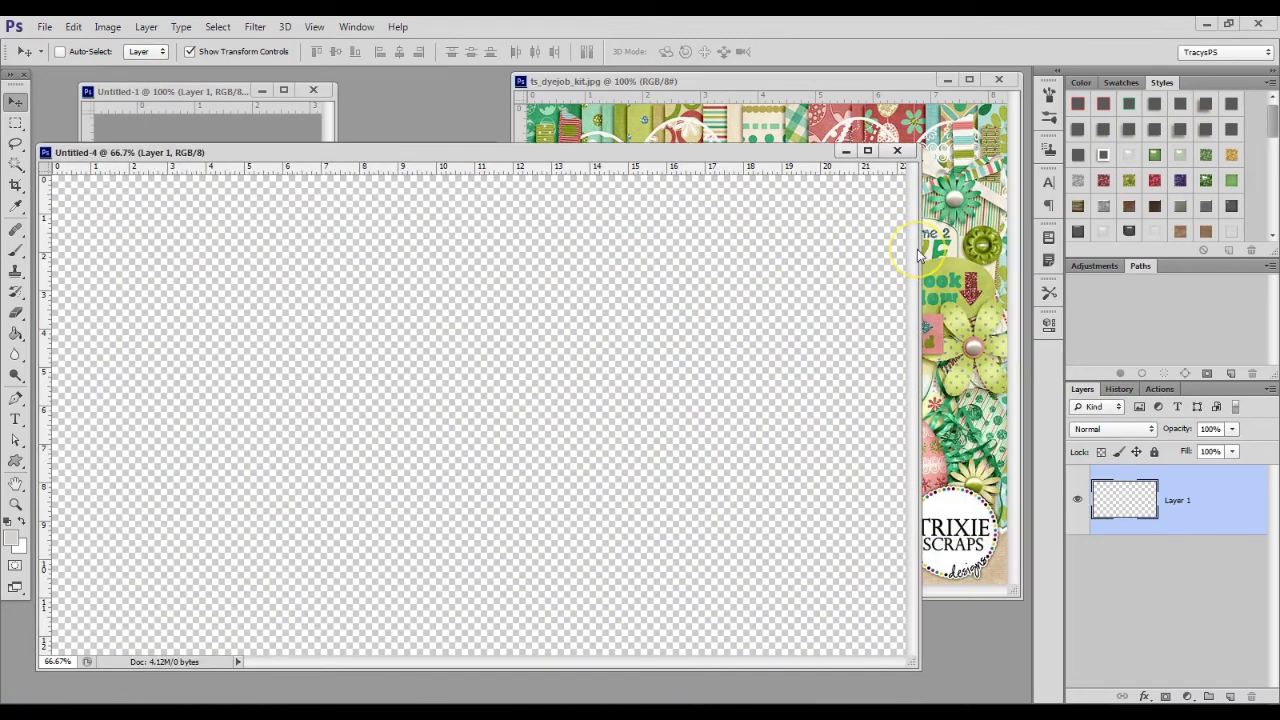
pyautogui.hotkey('ctrl', 'v')
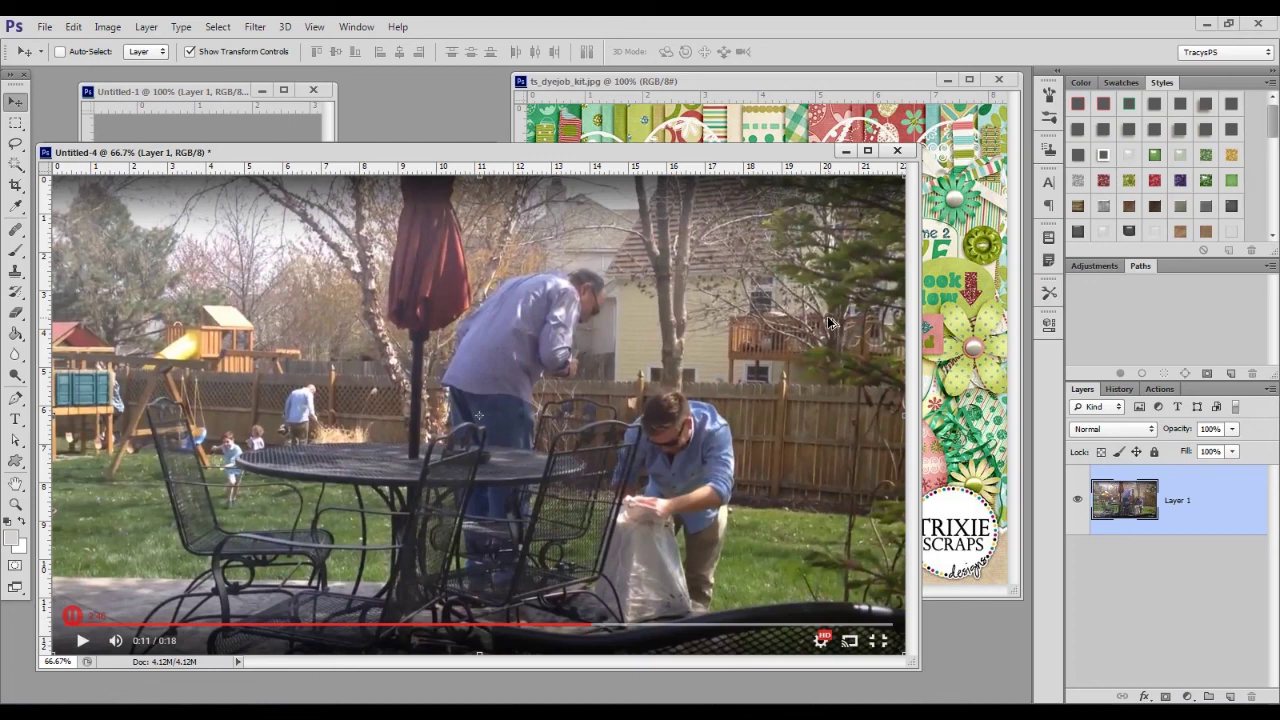
pyautogui.hotkey('ctrl', 'alt', 'i')
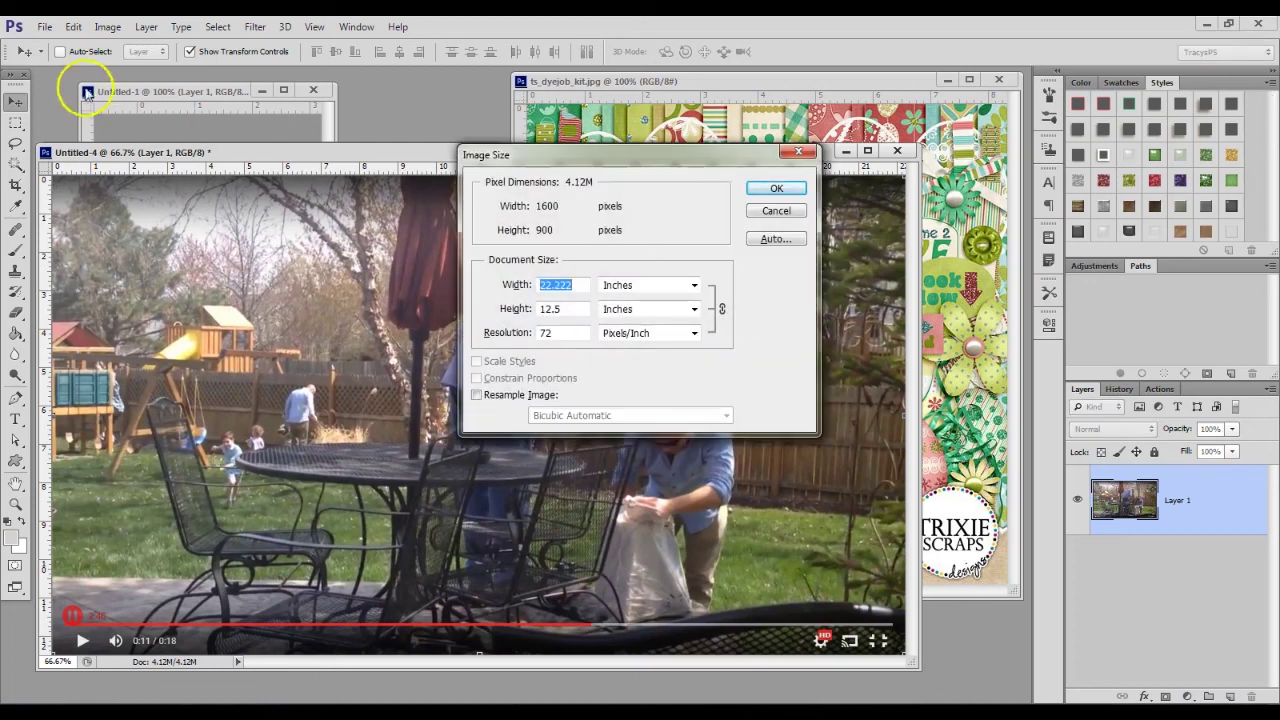
pyautogui.moveTo(527, 163); pyautogui.dragTo(530, 165)
pyautogui.press('Escape')
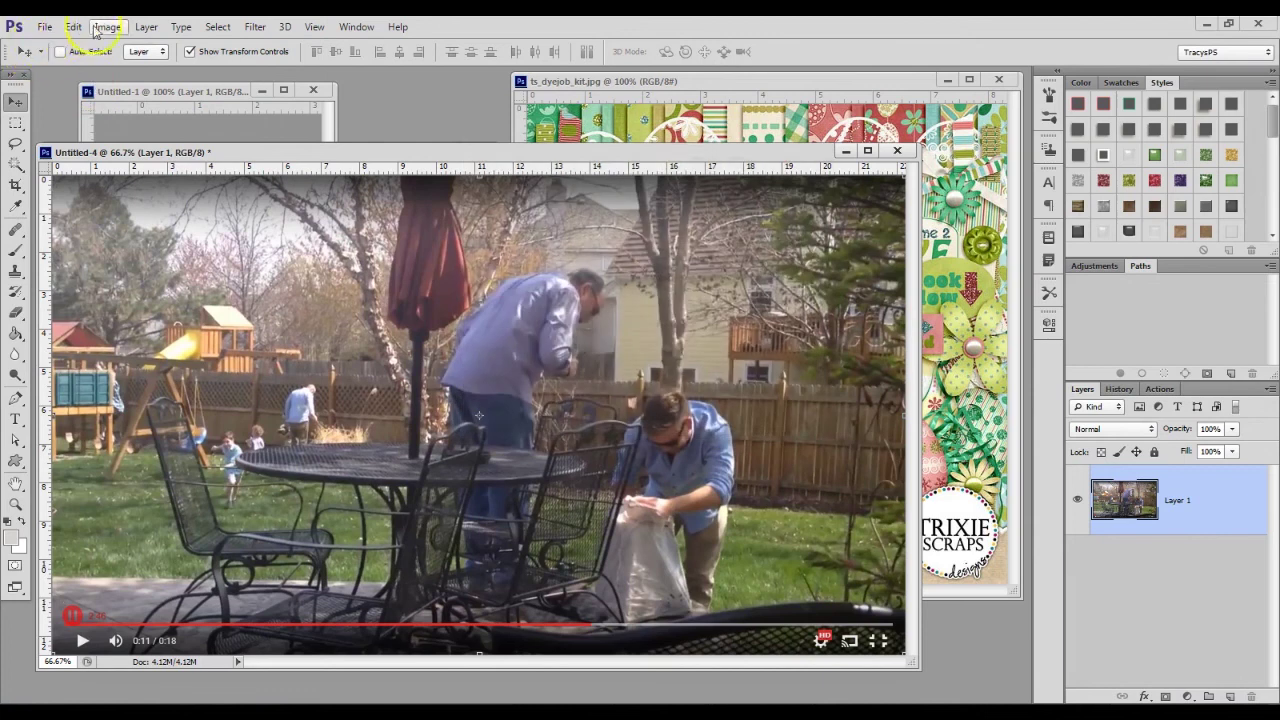
# Step: Set the pasted frame's resolution to 300 pixels/inch with resampling off, and close that document without saving
pyautogui.click(107, 26)
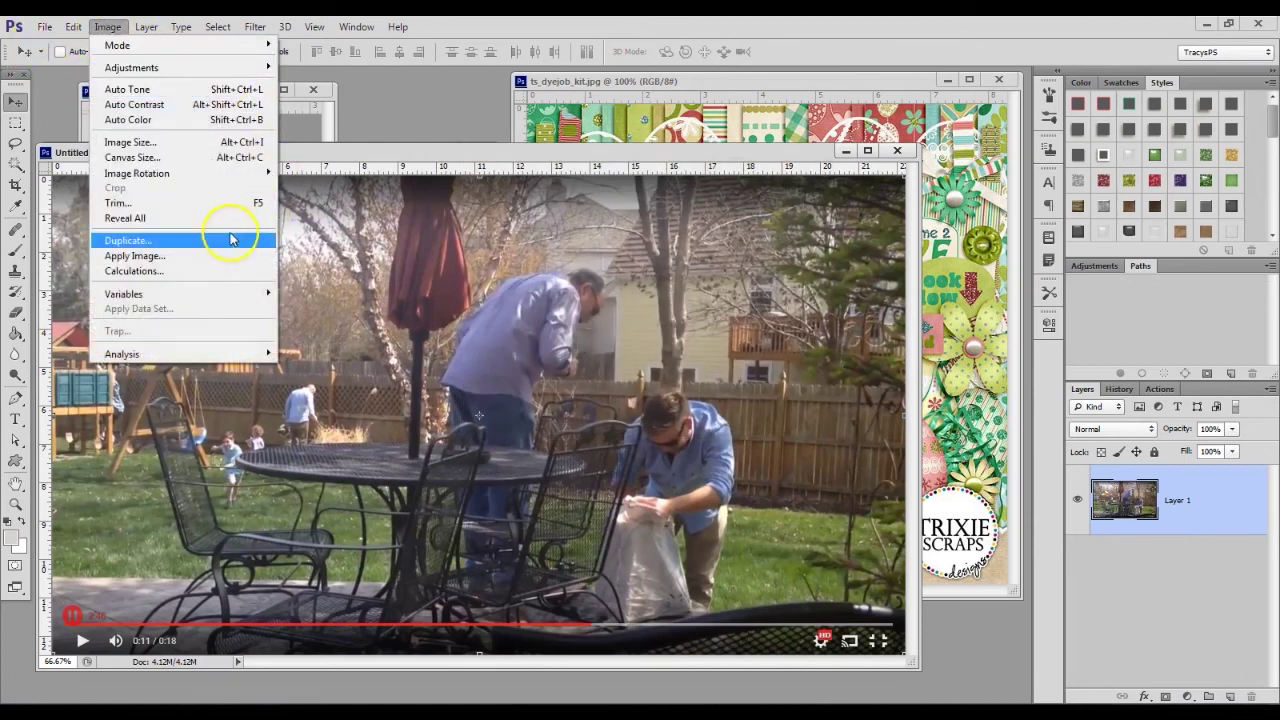
pyautogui.click(133, 142)
pyautogui.moveTo(652, 165); pyautogui.dragTo(786, 139)
pyautogui.click(628, 373)
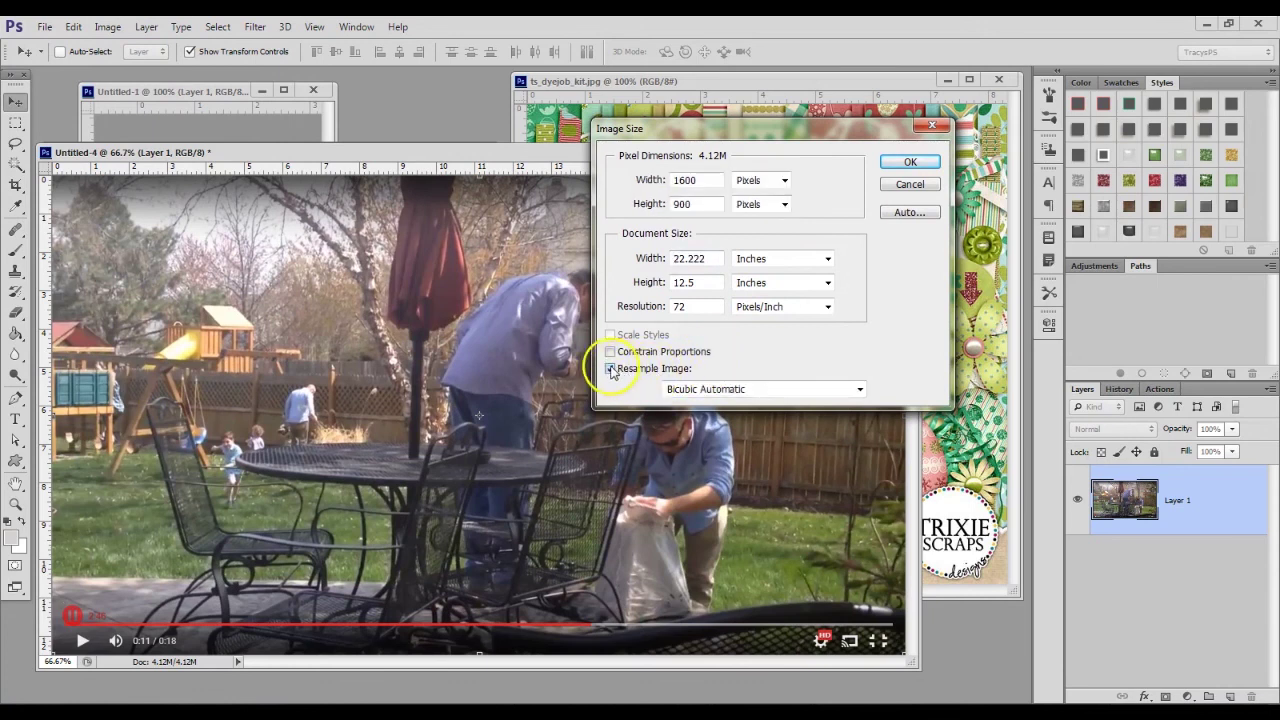
pyautogui.click(624, 370)
pyautogui.doubleClick(690, 306)
pyautogui.write('300')
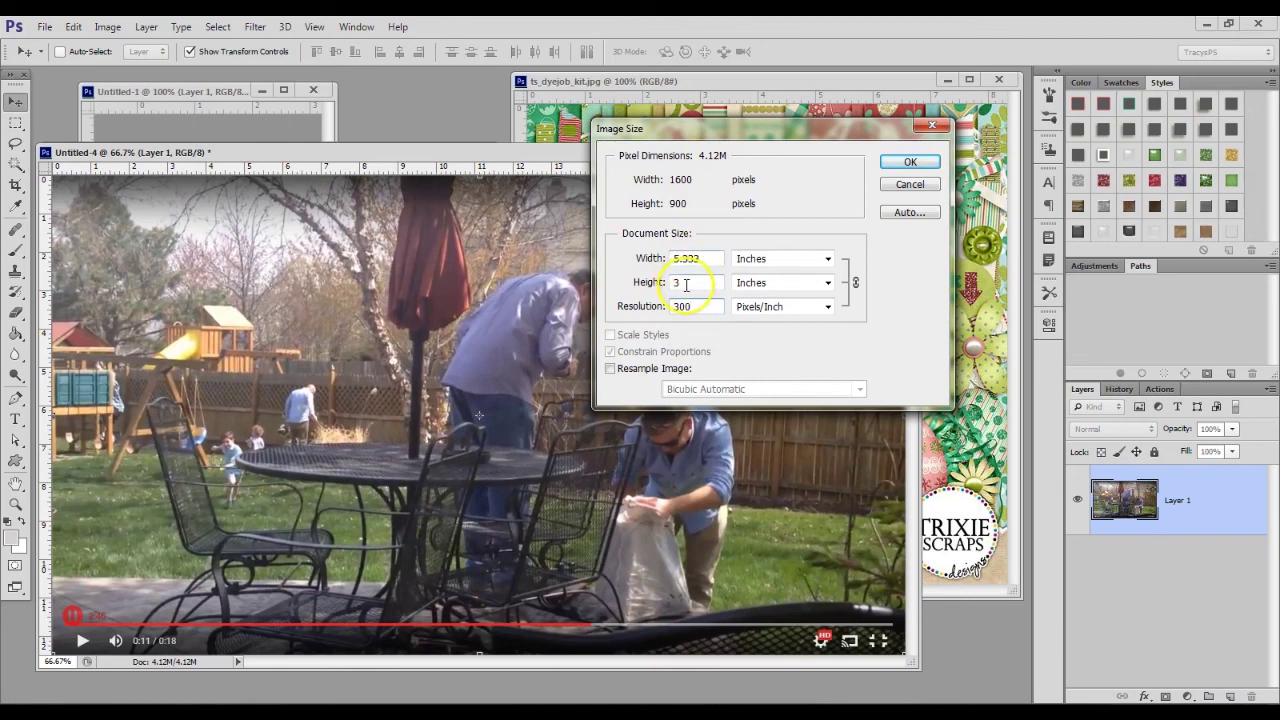
pyautogui.click(910, 163)
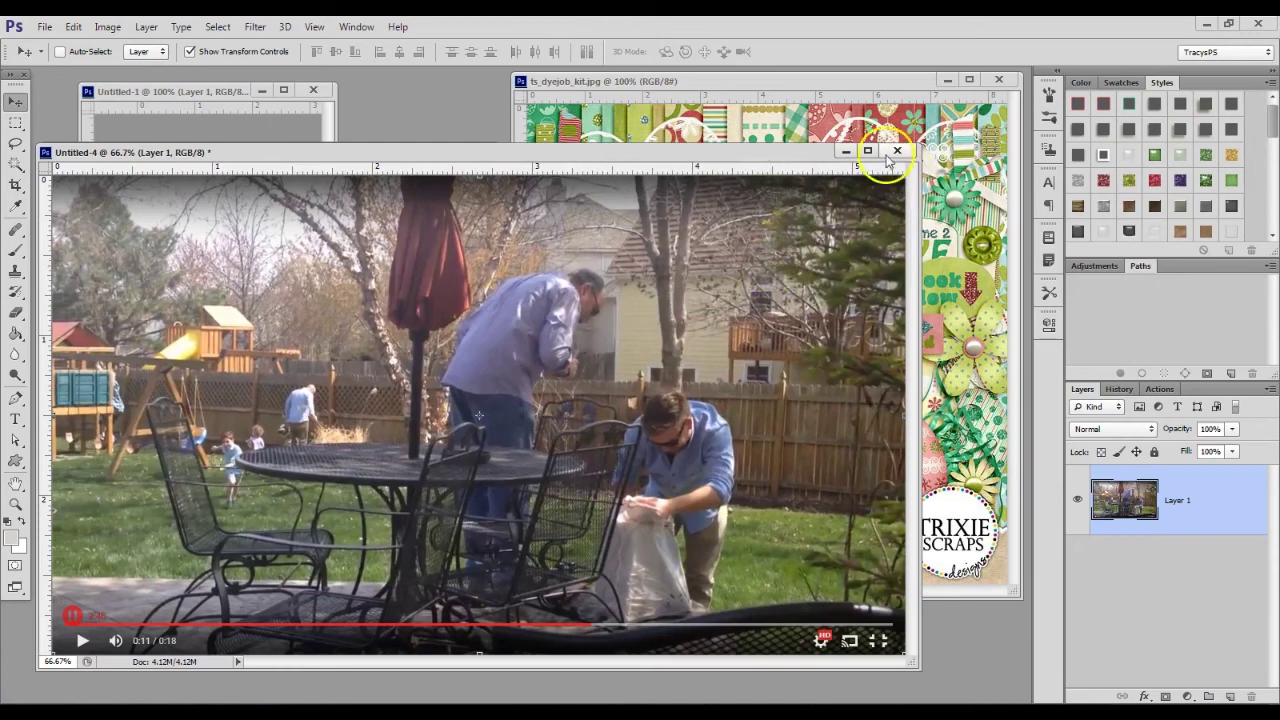
pyautogui.click(897, 152)
pyautogui.click(607, 262)
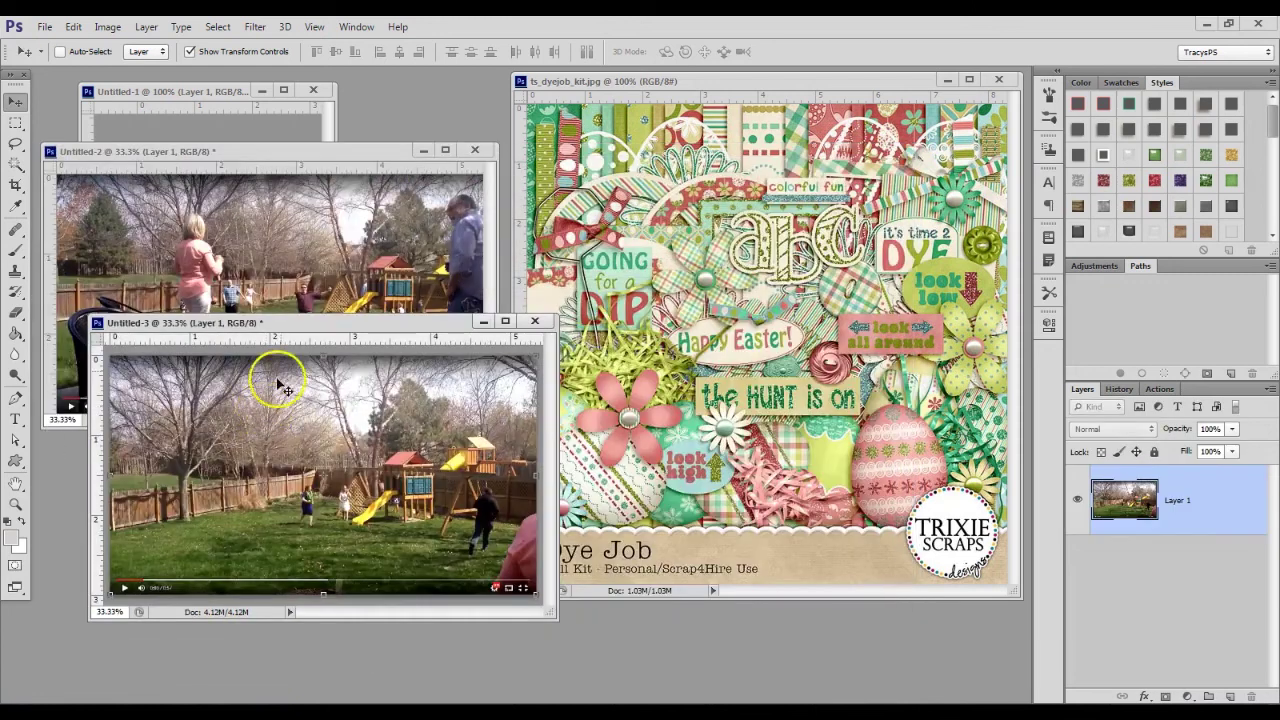
# Step: Examine the Untitled-3 backyard photo at 50% zoom in an enlarged, repositioned window
pyautogui.moveTo(309, 323); pyautogui.dragTo(412, 217)
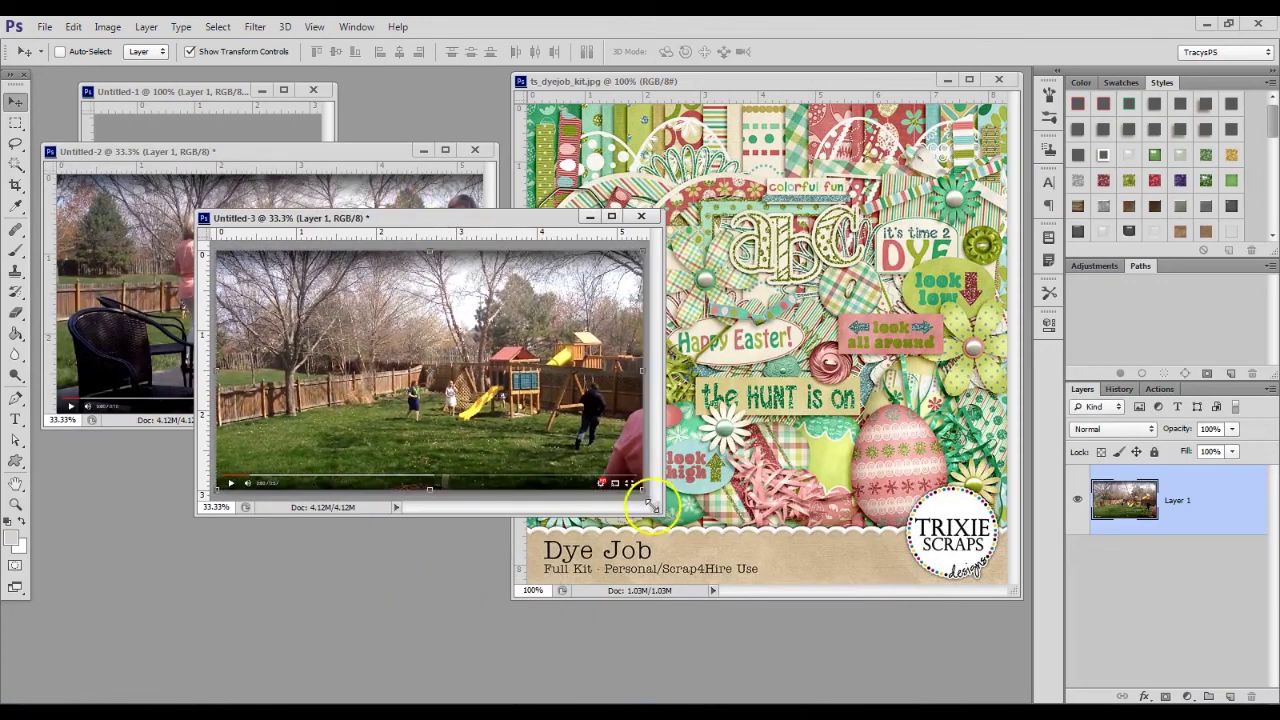
pyautogui.moveTo(662, 515); pyautogui.dragTo(797, 632)
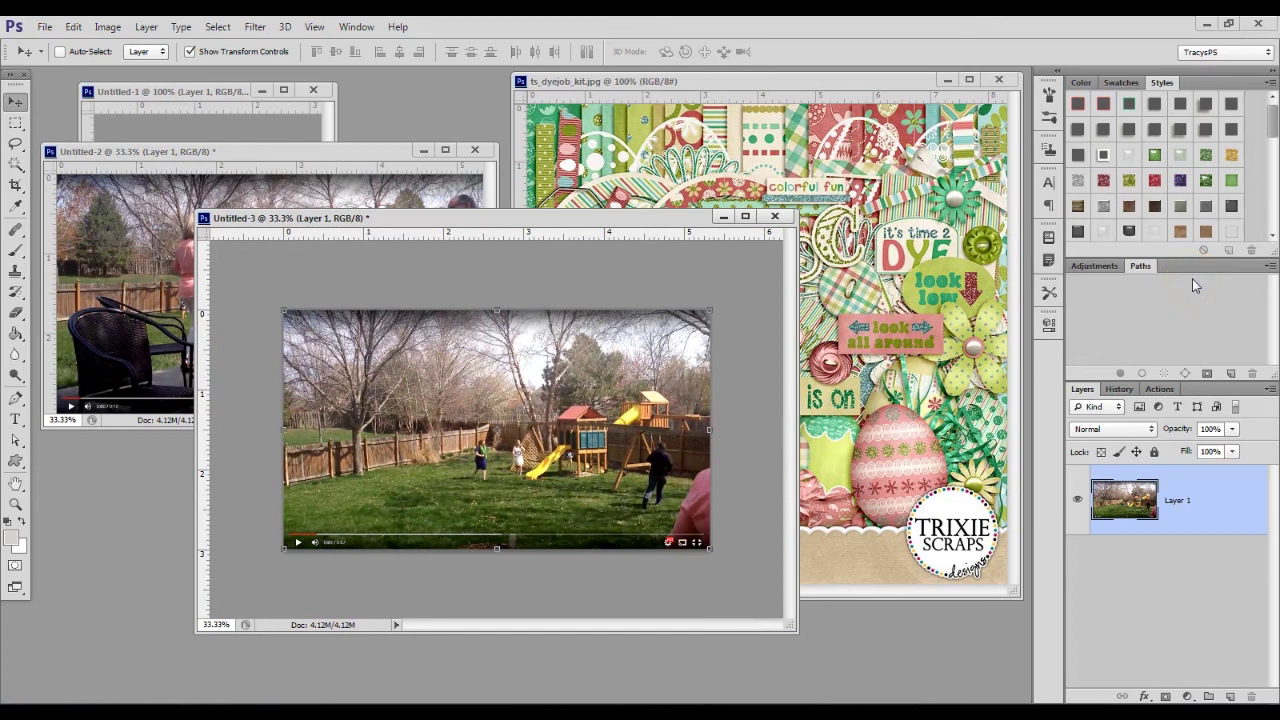
pyautogui.hotkey('ctrl', '+')
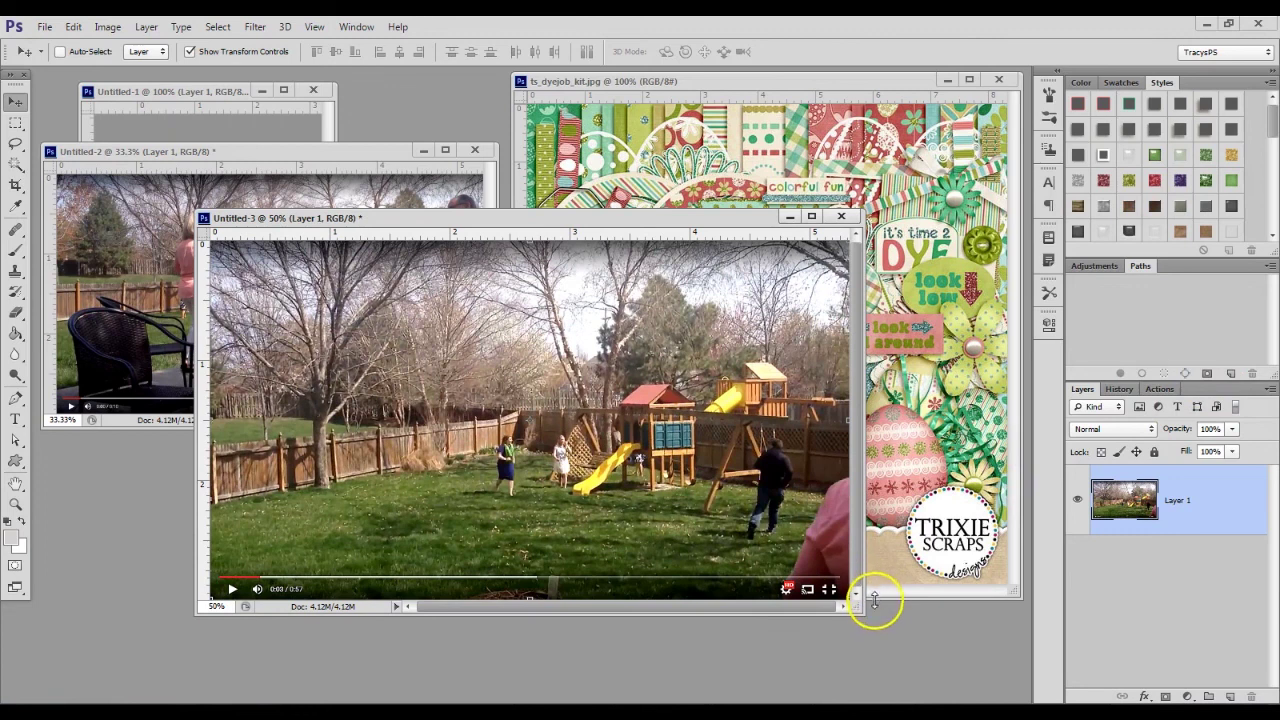
pyautogui.moveTo(866, 614); pyautogui.dragTo(928, 665)
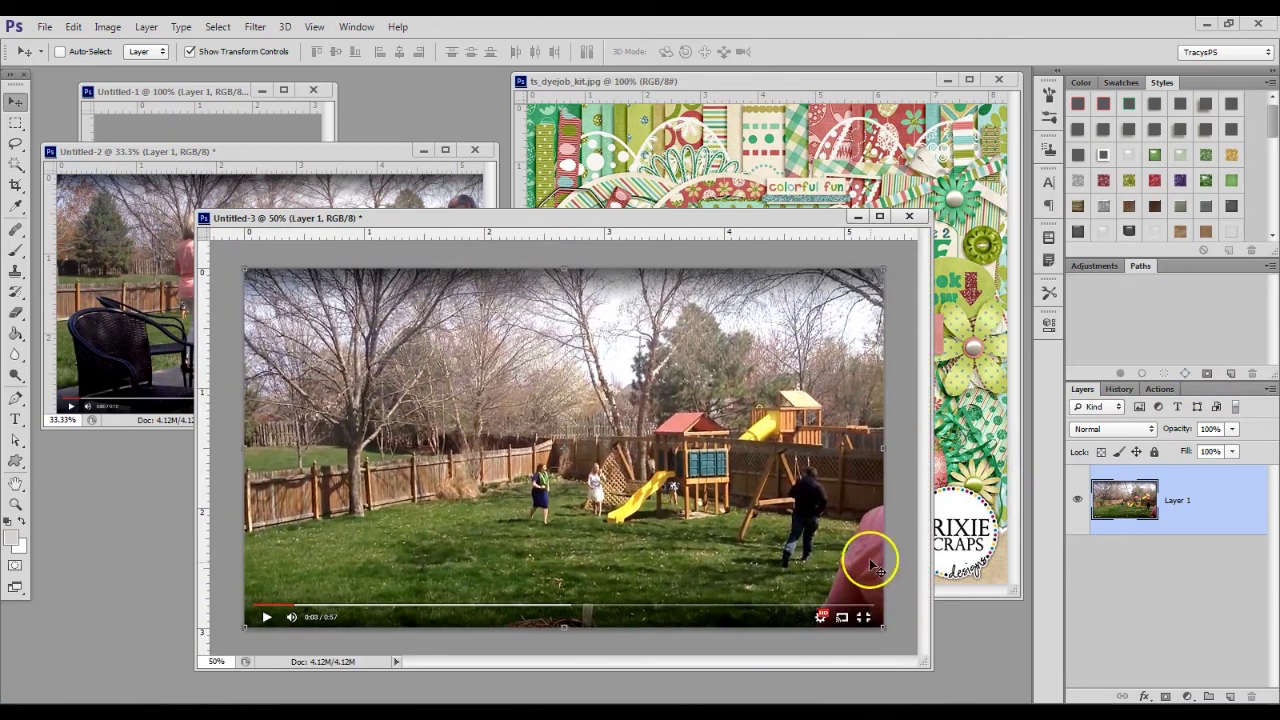
pyautogui.moveTo(606, 223); pyautogui.dragTo(534, 197)
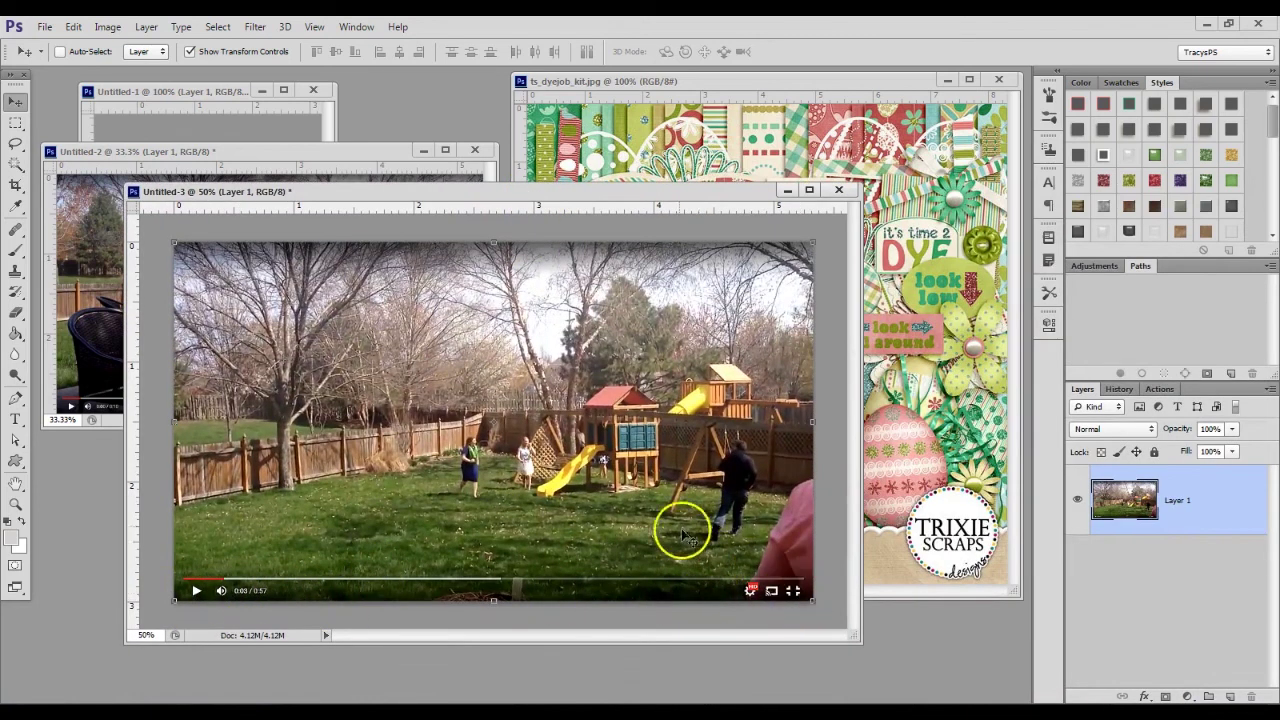
pyautogui.moveTo(849, 633); pyautogui.dragTo(810, 616)
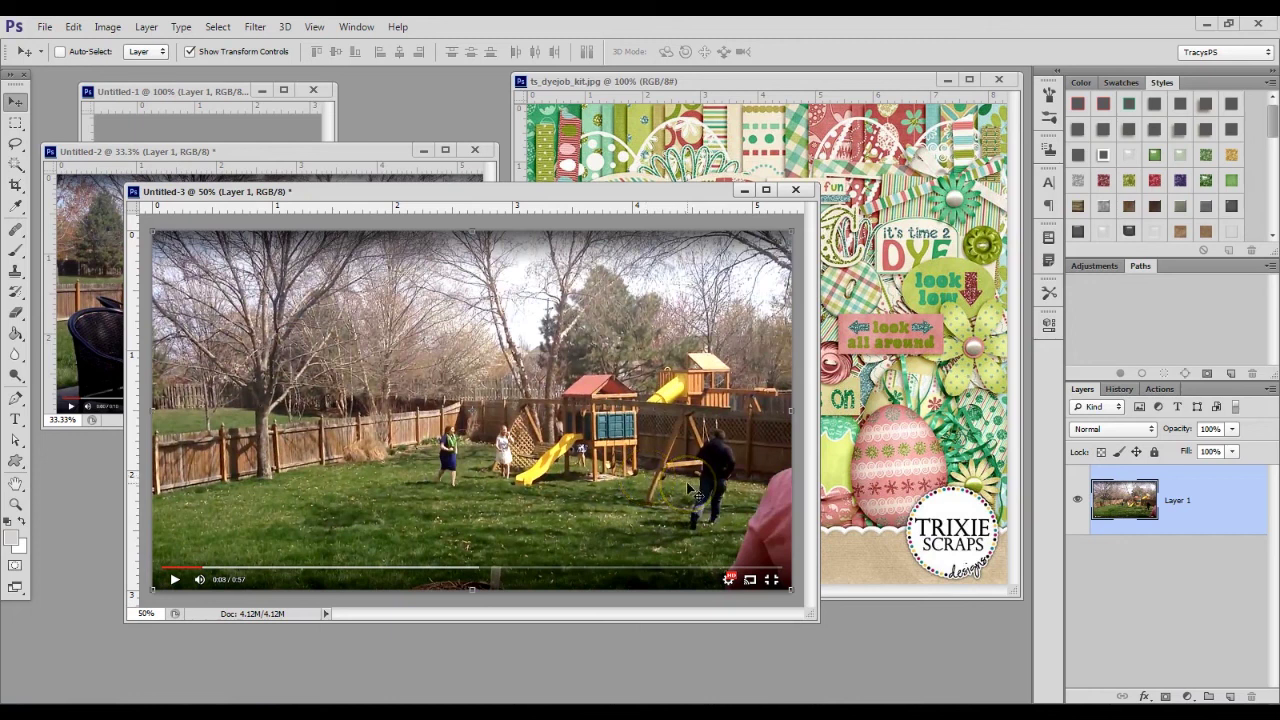
pyautogui.moveTo(403, 196); pyautogui.dragTo(361, 229)
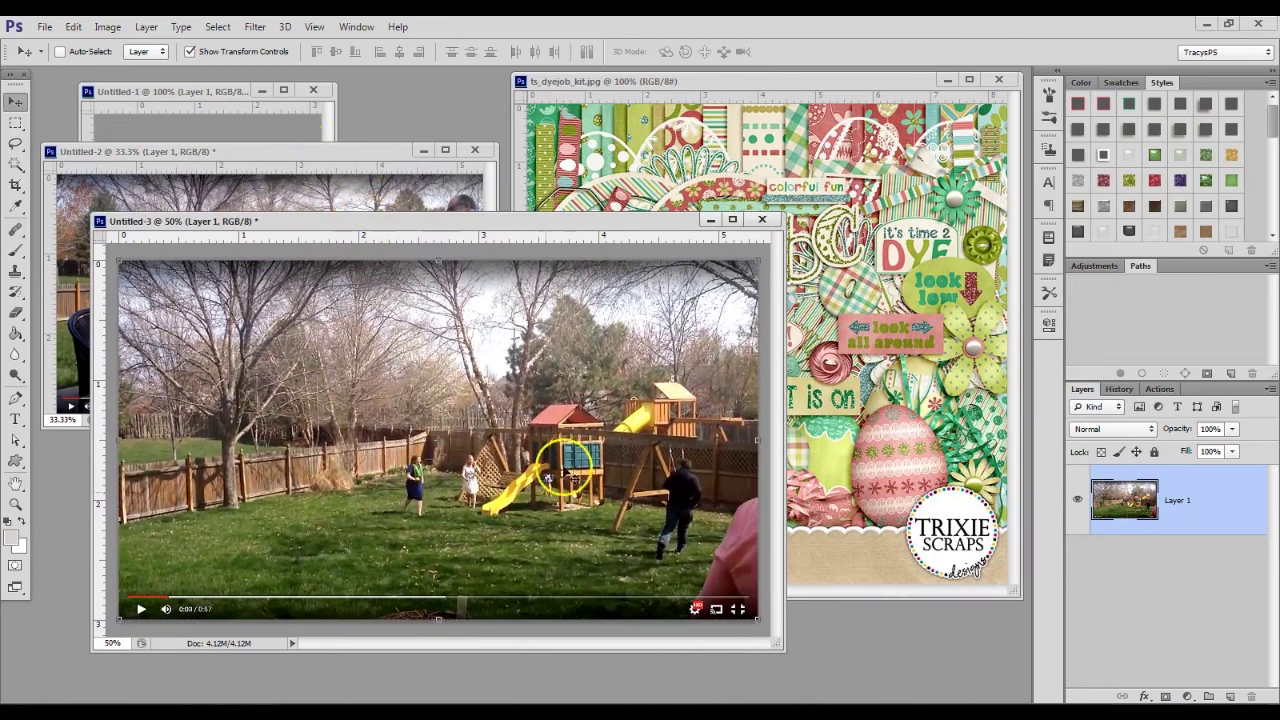
# Step: Examine the Untitled-2 patio photo at 66.67% zoom
pyautogui.click(316, 155)
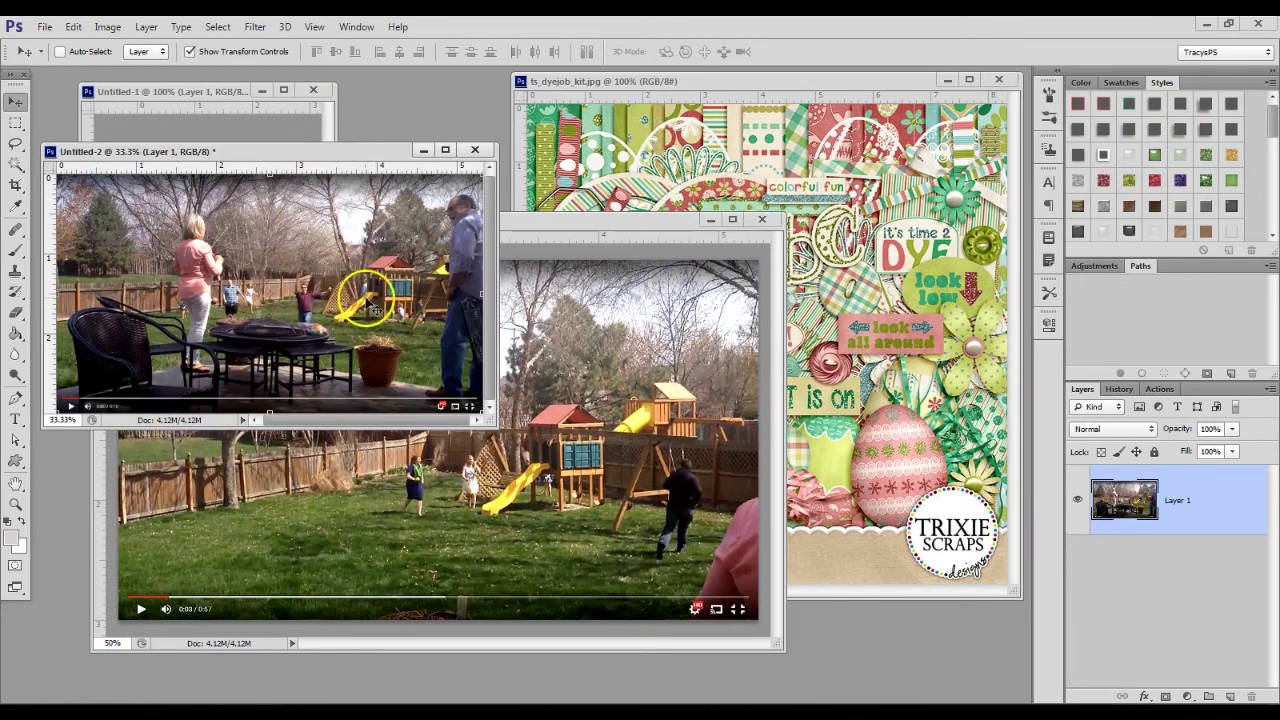
pyautogui.hotkey('ctrl', '+')
pyautogui.hotkey('ctrl', '+')
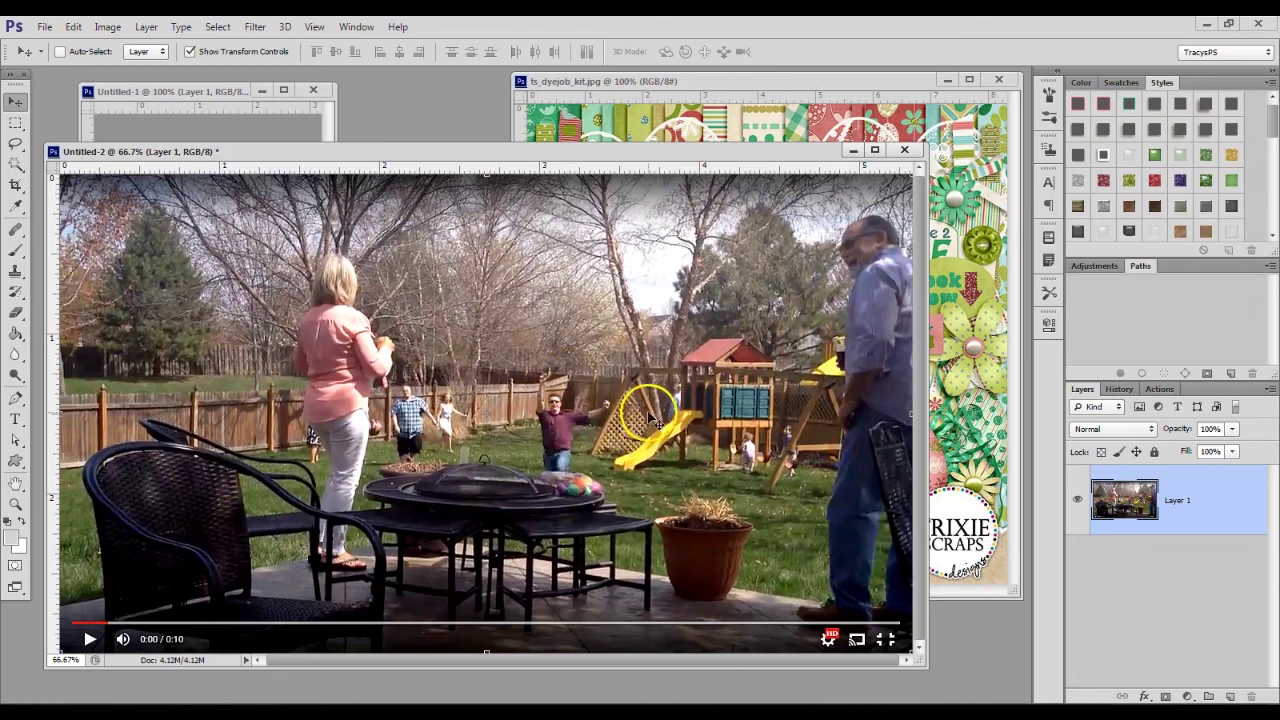
pyautogui.moveTo(714, 155); pyautogui.dragTo(654, 149)
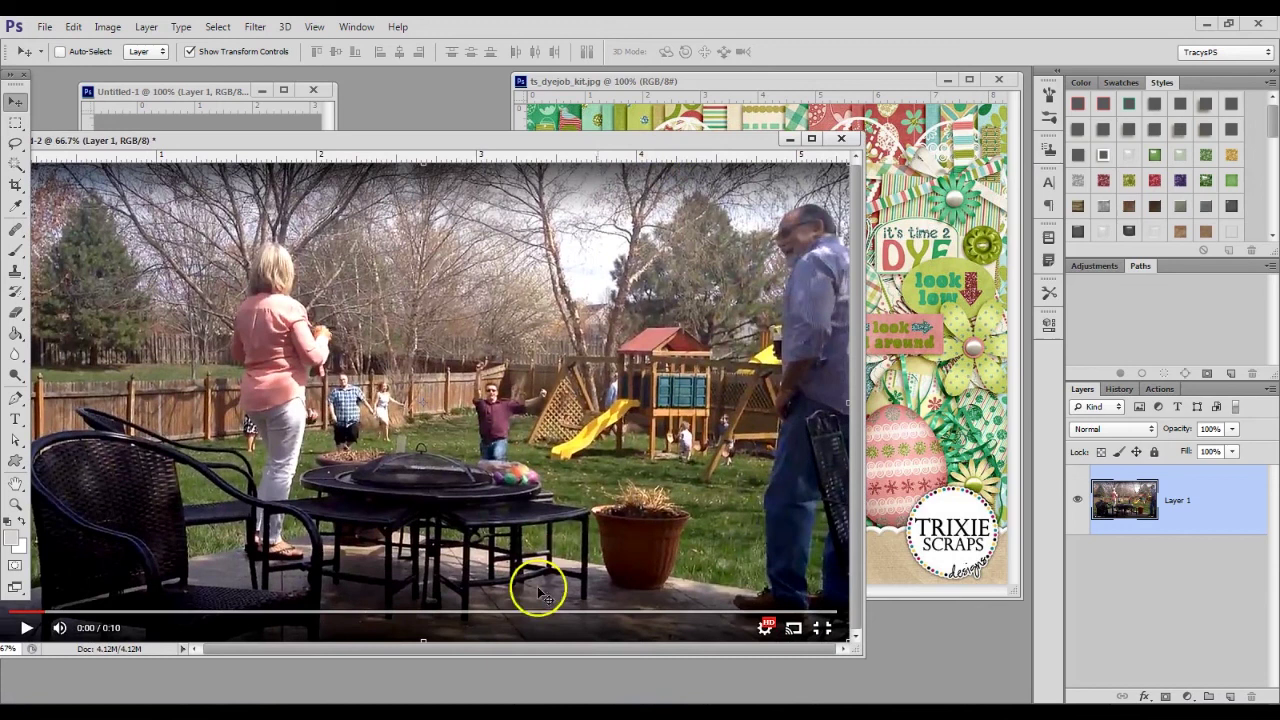
# Step: Create a new document from the 12 in X 12 in preset at 300 pixels/inch with a transparent background
pyautogui.click(44, 27)
pyautogui.click(48, 42)
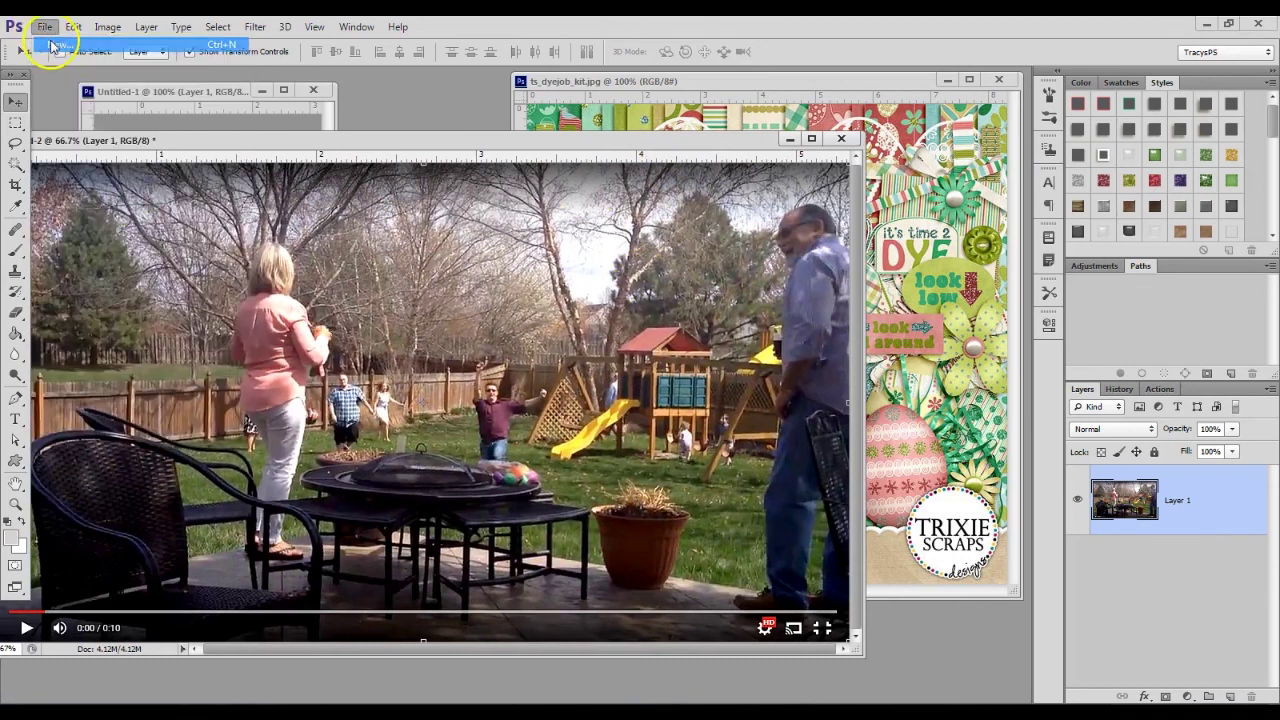
pyautogui.click(710, 273)
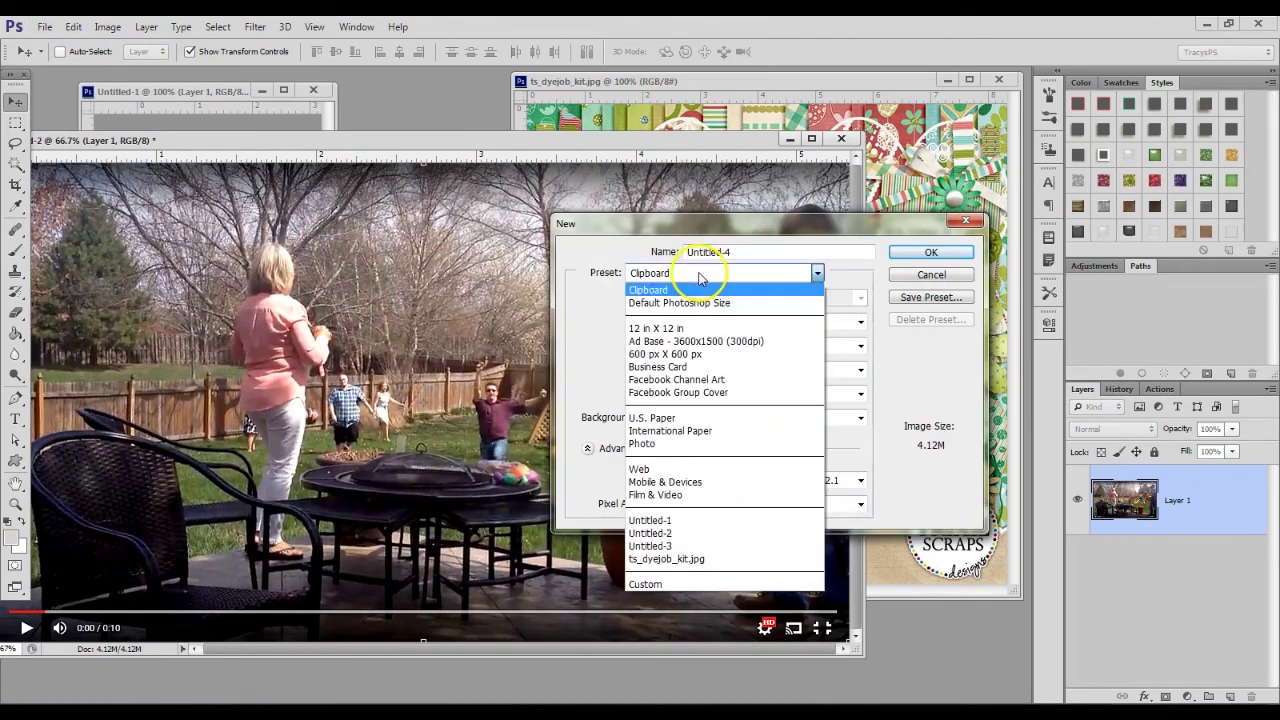
pyautogui.click(700, 326)
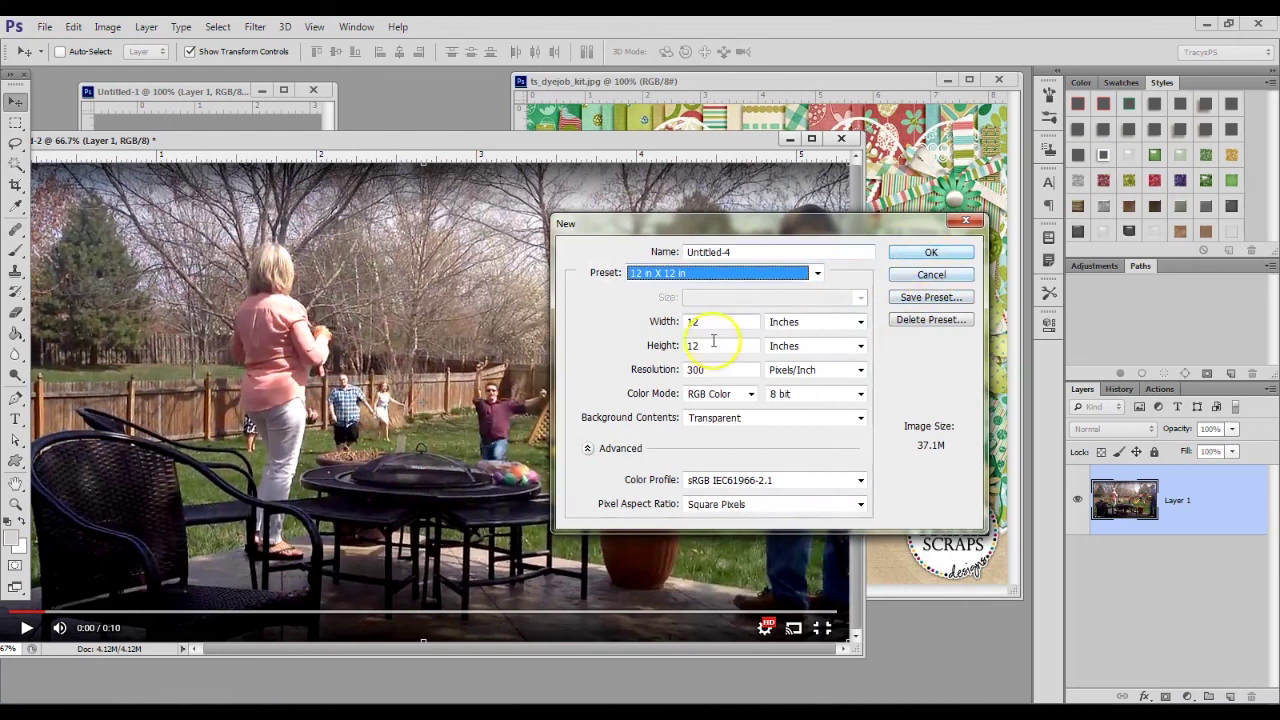
pyautogui.click(933, 256)
# Step: Close the ts_dyejob_kit.jpg preview and arrange the recipe list beside the blank 12 × 12 inch document
pyautogui.moveTo(380, 160); pyautogui.dragTo(831, 190)
pyautogui.click(813, 110)
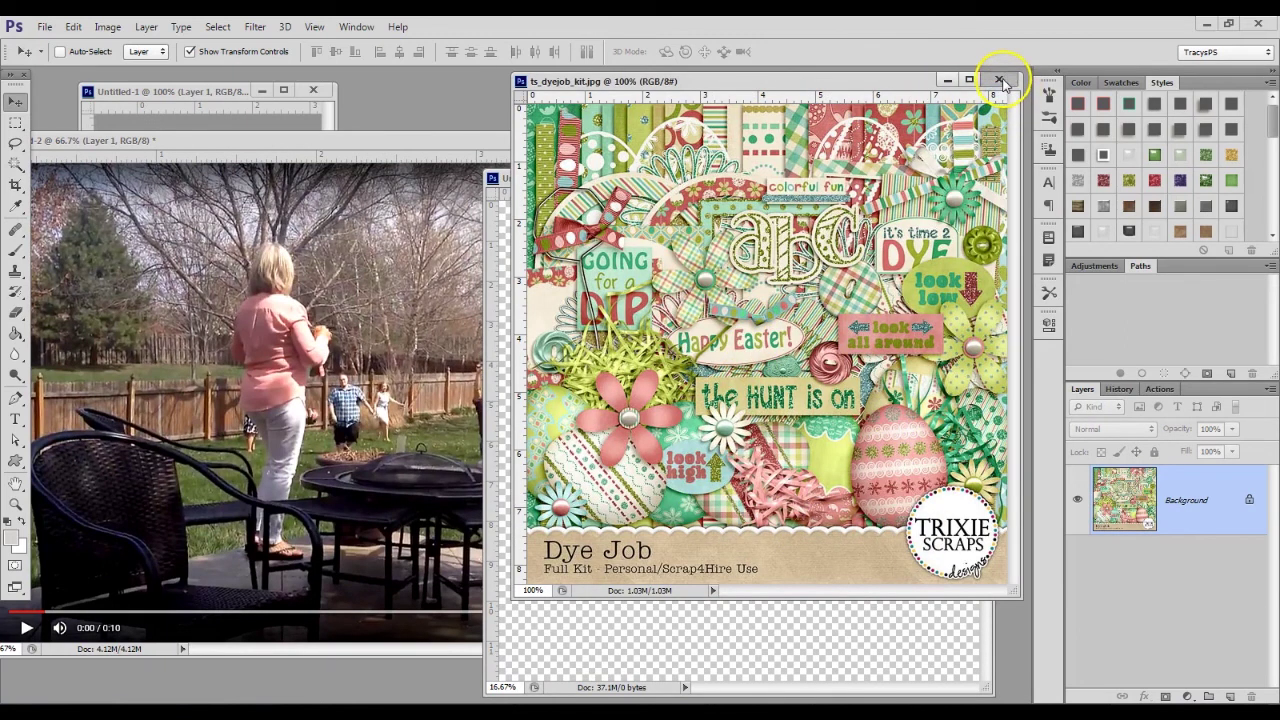
pyautogui.click(1002, 80)
pyautogui.click(179, 96)
pyautogui.moveTo(179, 96); pyautogui.dragTo(126, 86)
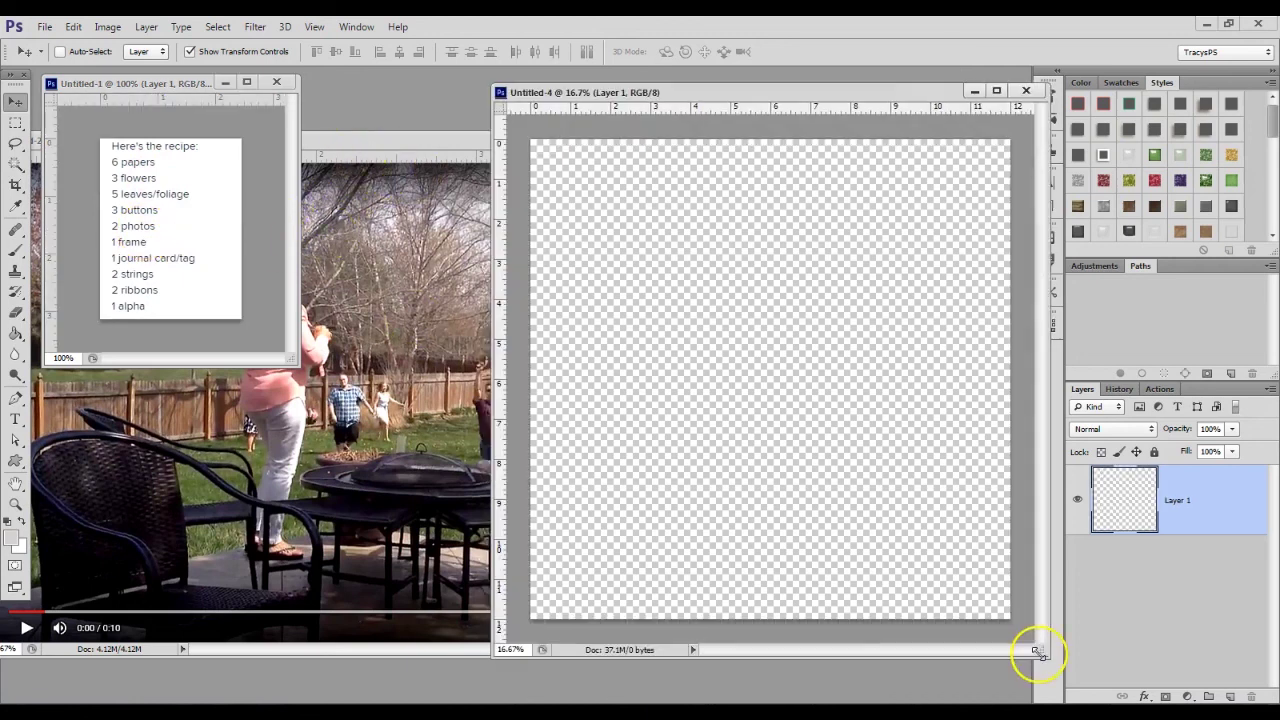
pyautogui.moveTo(1034, 651); pyautogui.dragTo(1038, 650)
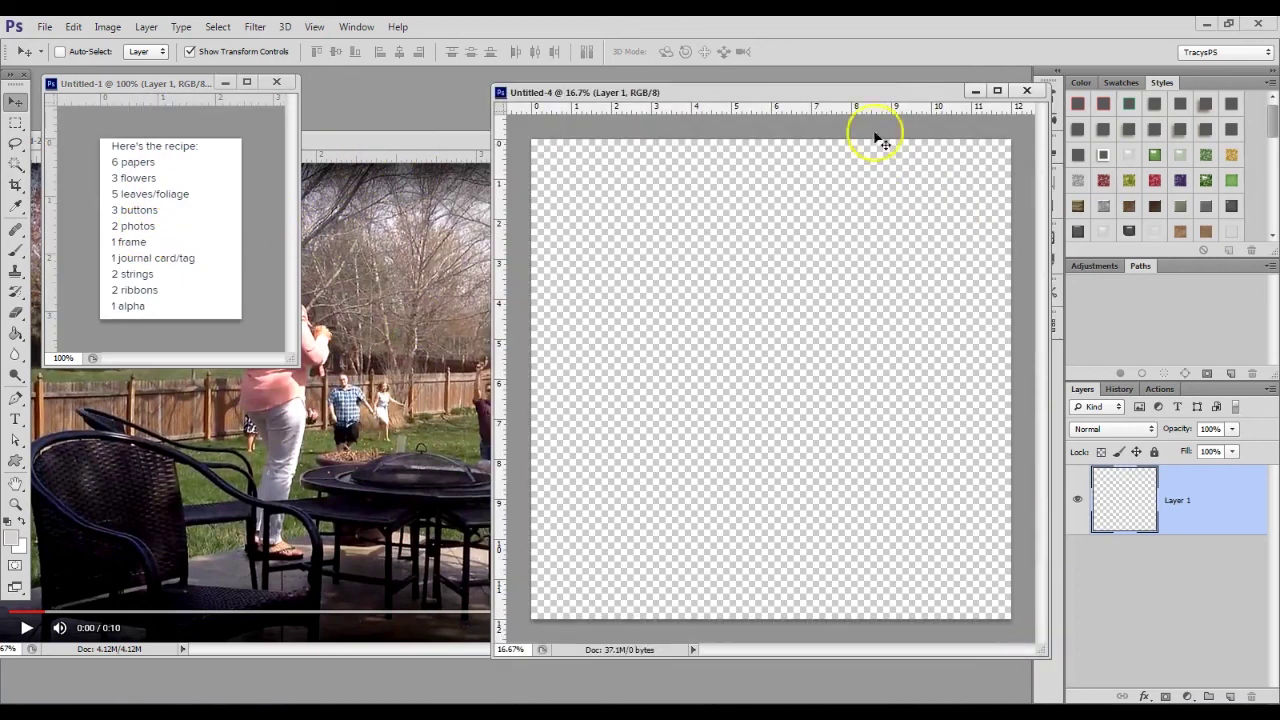
pyautogui.moveTo(828, 93); pyautogui.dragTo(803, 99)
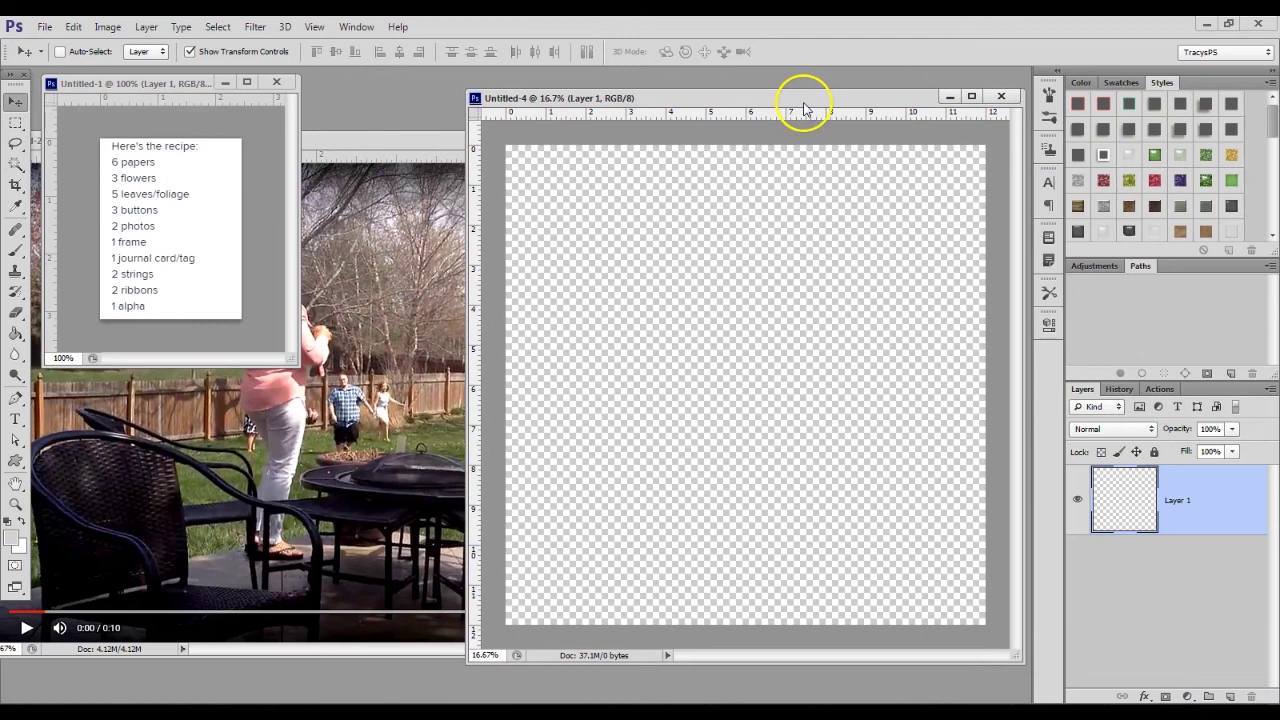
# Step: Set the foreground colour to orange-red #c53511
pyautogui.click(20, 535)
pyautogui.moveTo(335, 485)
pyautogui.mouseDown()
pyautogui.moveTo(320, 480)
pyautogui.moveTo(324, 457)
pyautogui.mouseUp()
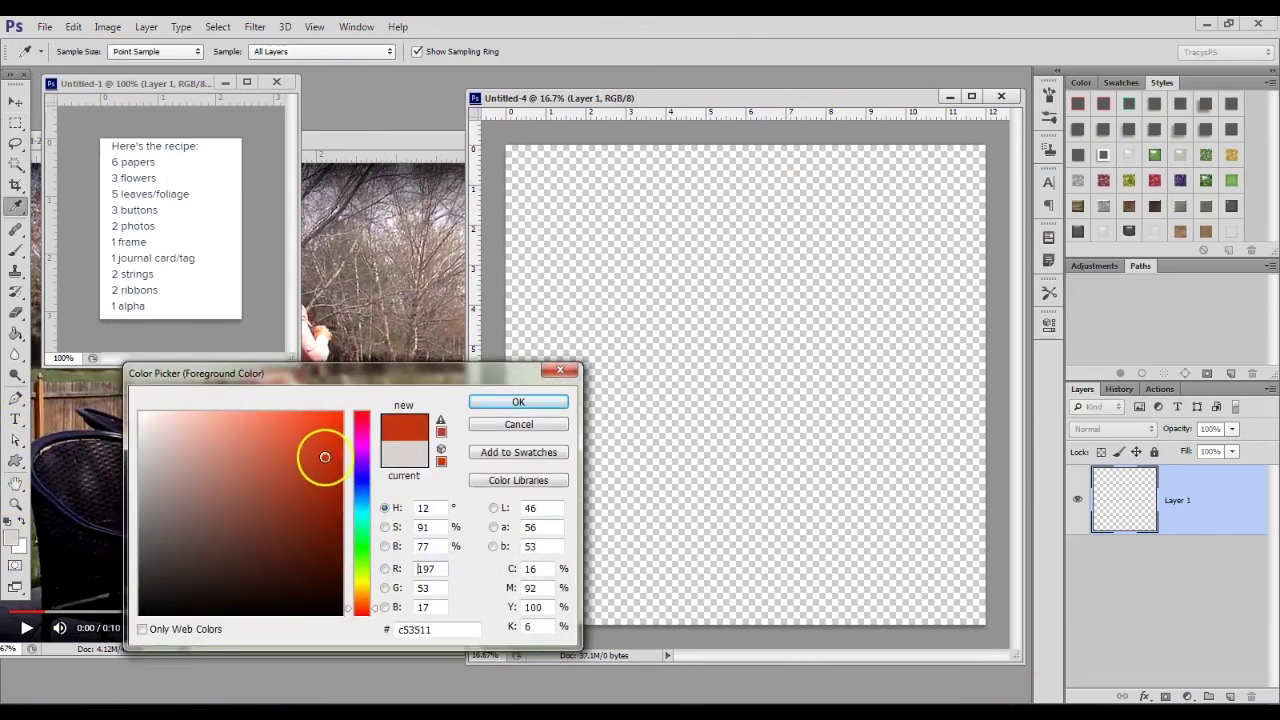
pyautogui.click(518, 401)
pyautogui.press('v')
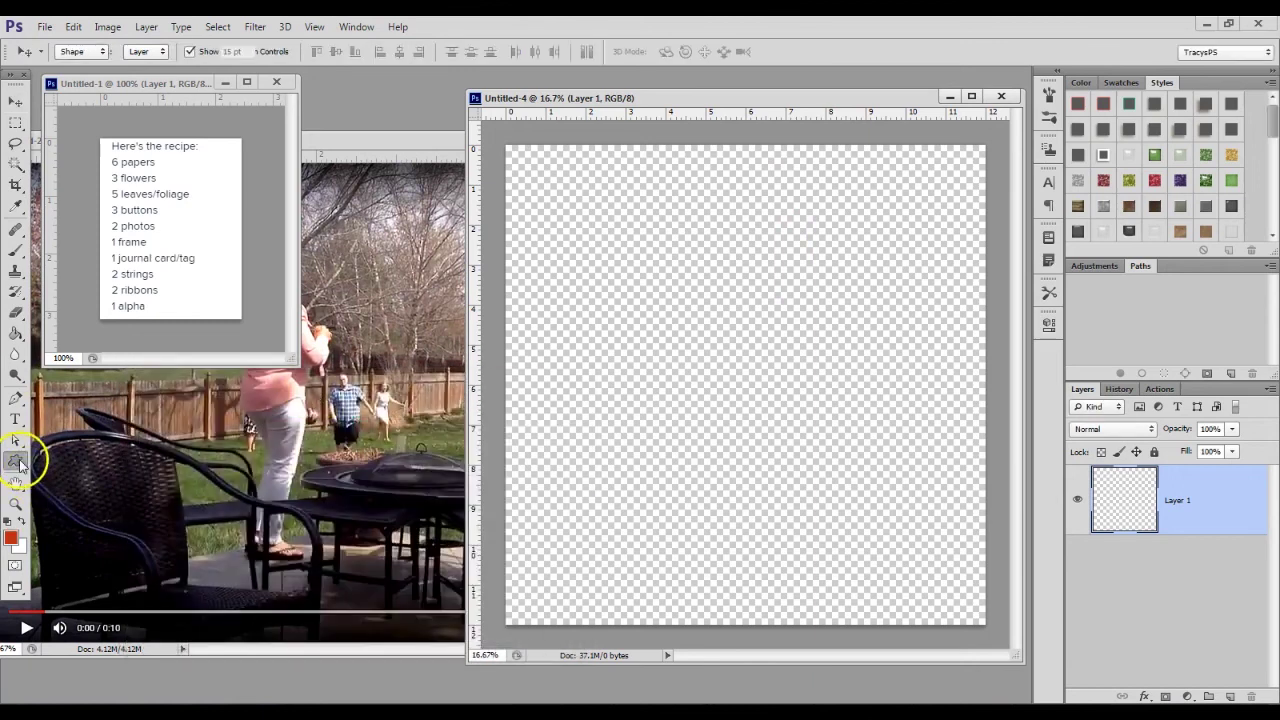
# Step: Draw a 4 in wide by 3 in high rectangle near the upper middle of the page, filled with a light grey swatch
pyautogui.rightClick(20, 463)
pyautogui.click(80, 458)
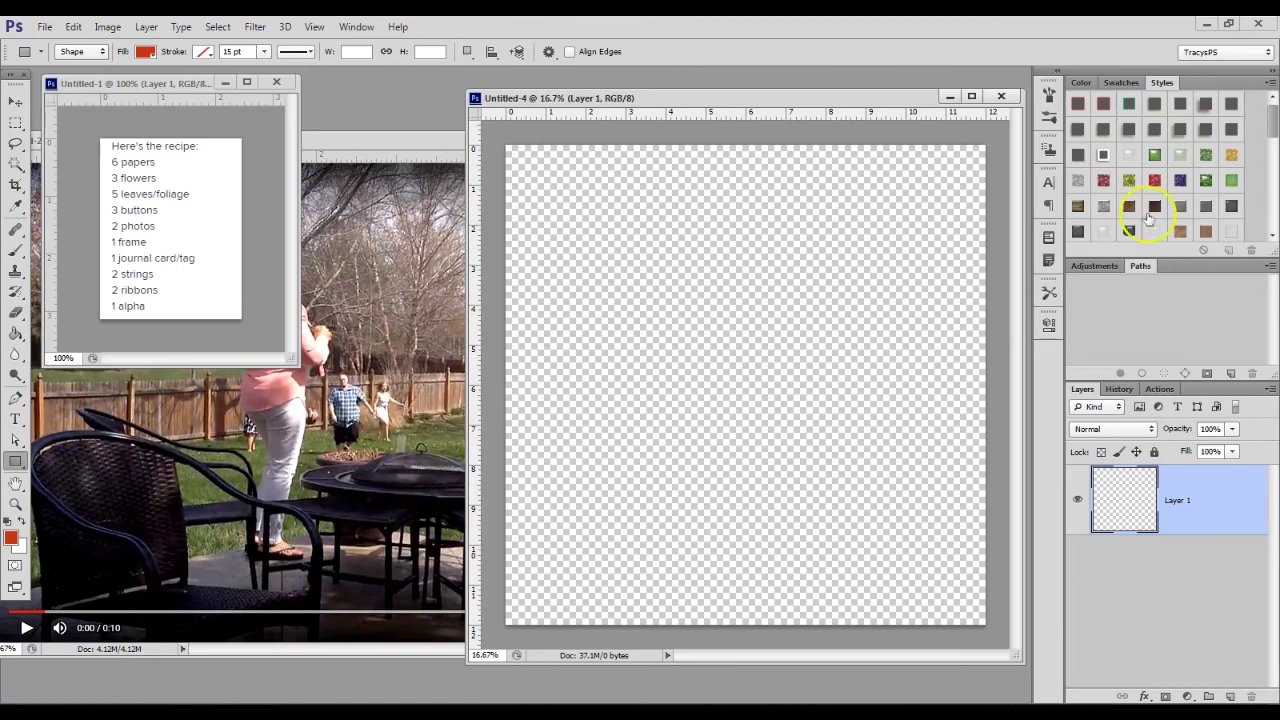
pyautogui.click(1121, 82)
pyautogui.click(1121, 113)
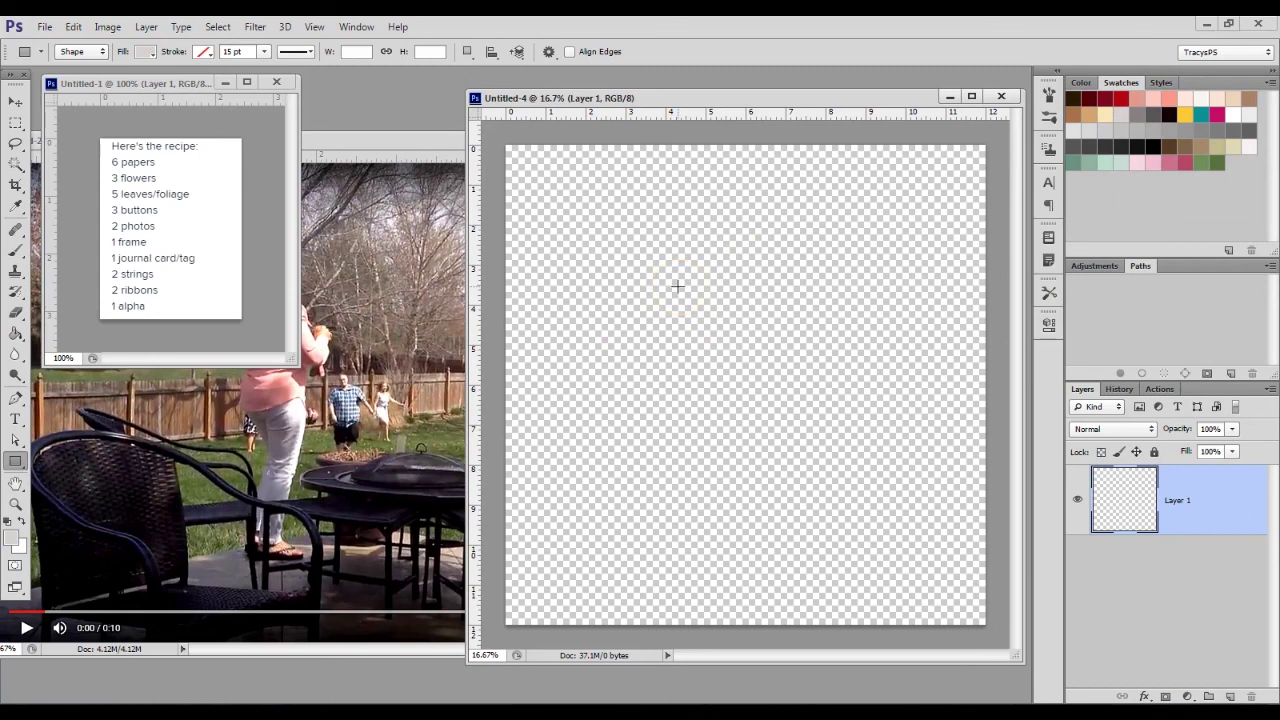
pyautogui.click(678, 293)
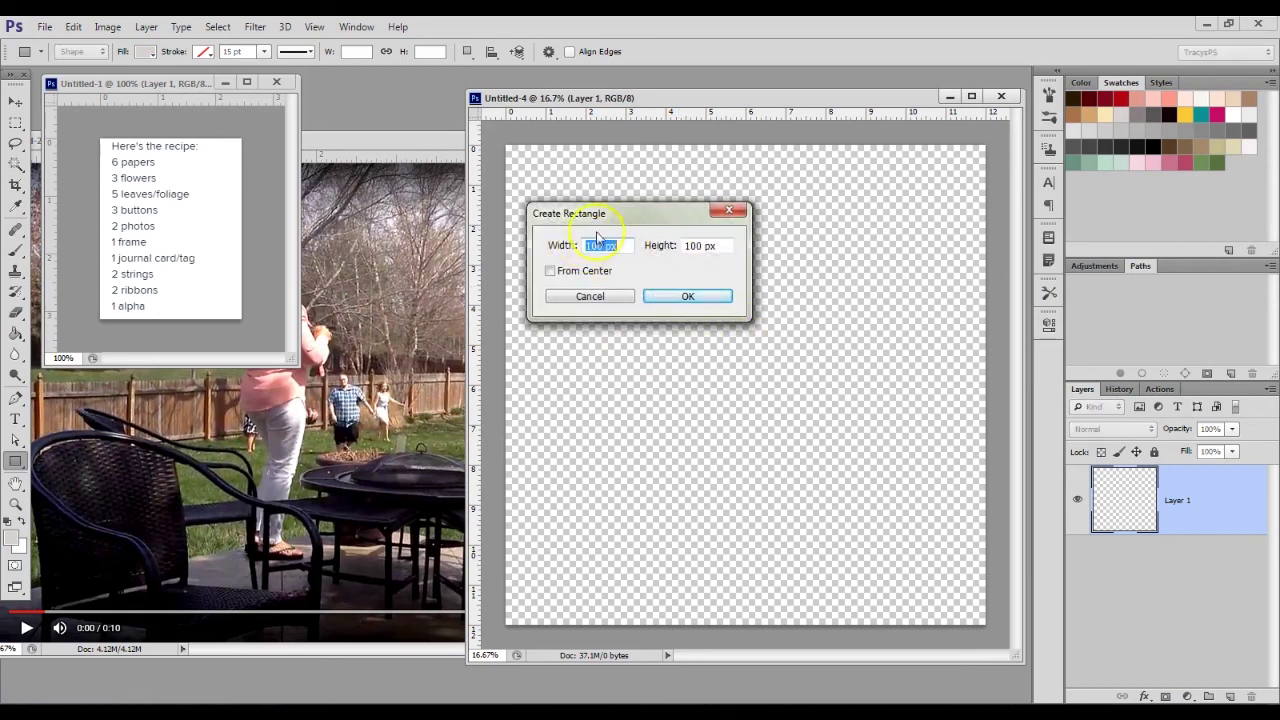
pyautogui.click(600, 298)
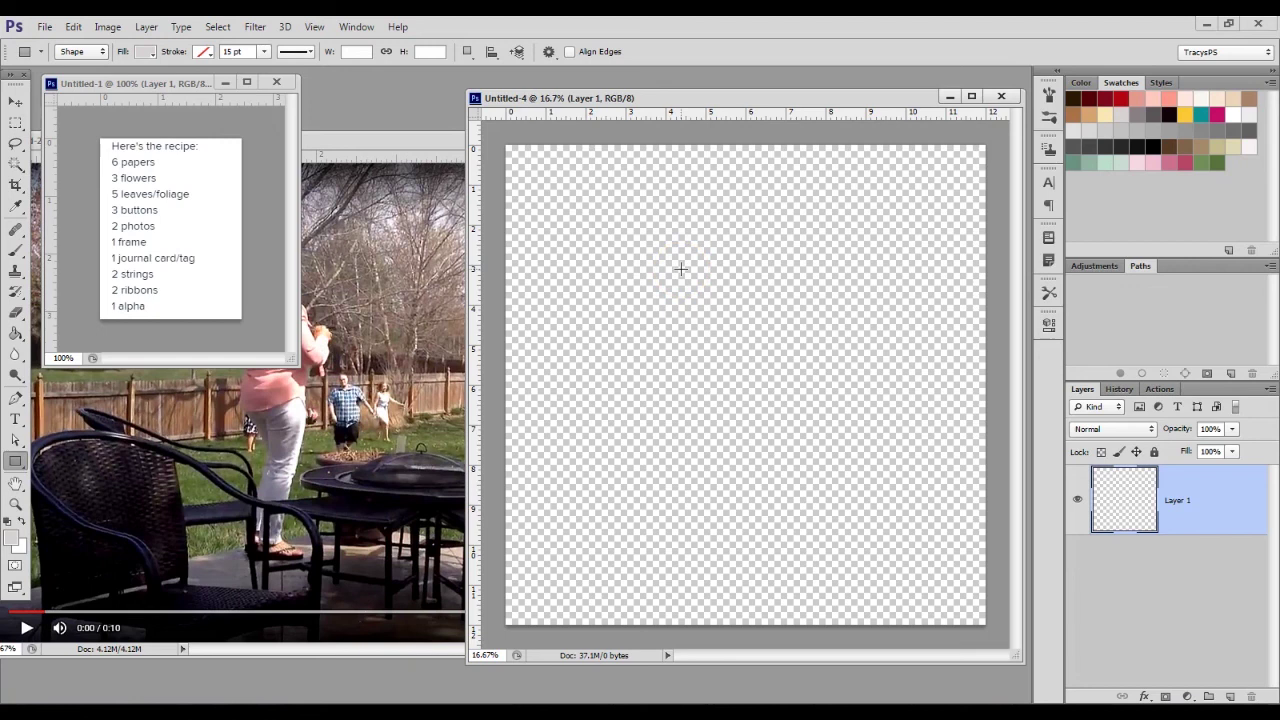
pyautogui.click(670, 257)
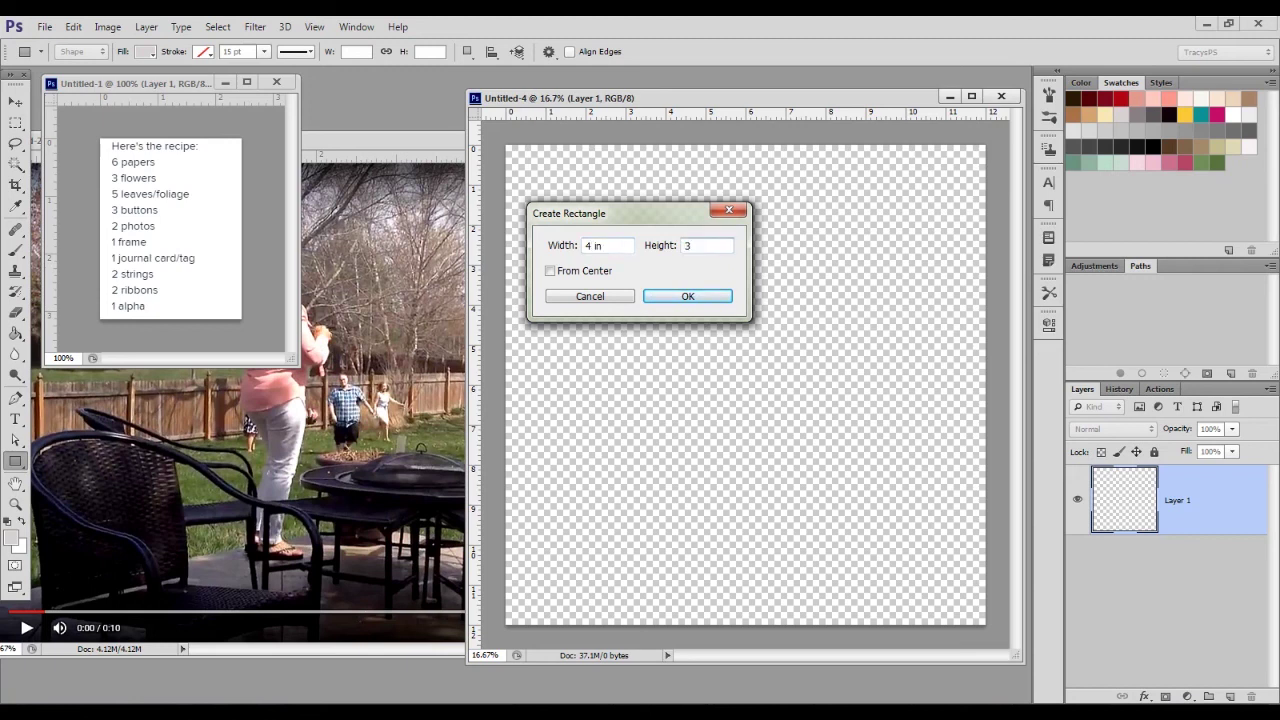
pyautogui.press('Return')
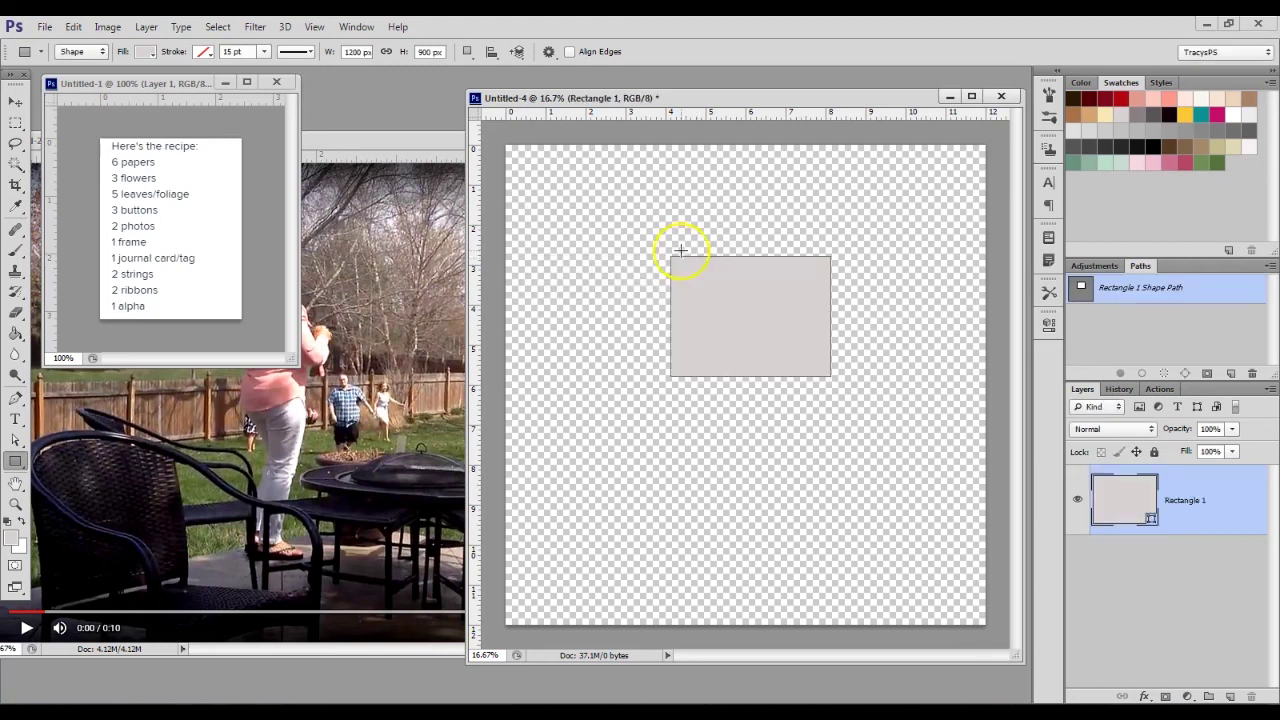
# Step: Nudge the grey rectangle and place a copy of it directly below with a narrow gap between them
pyautogui.press('v')
pyautogui.moveTo(799, 318); pyautogui.dragTo(803, 324)
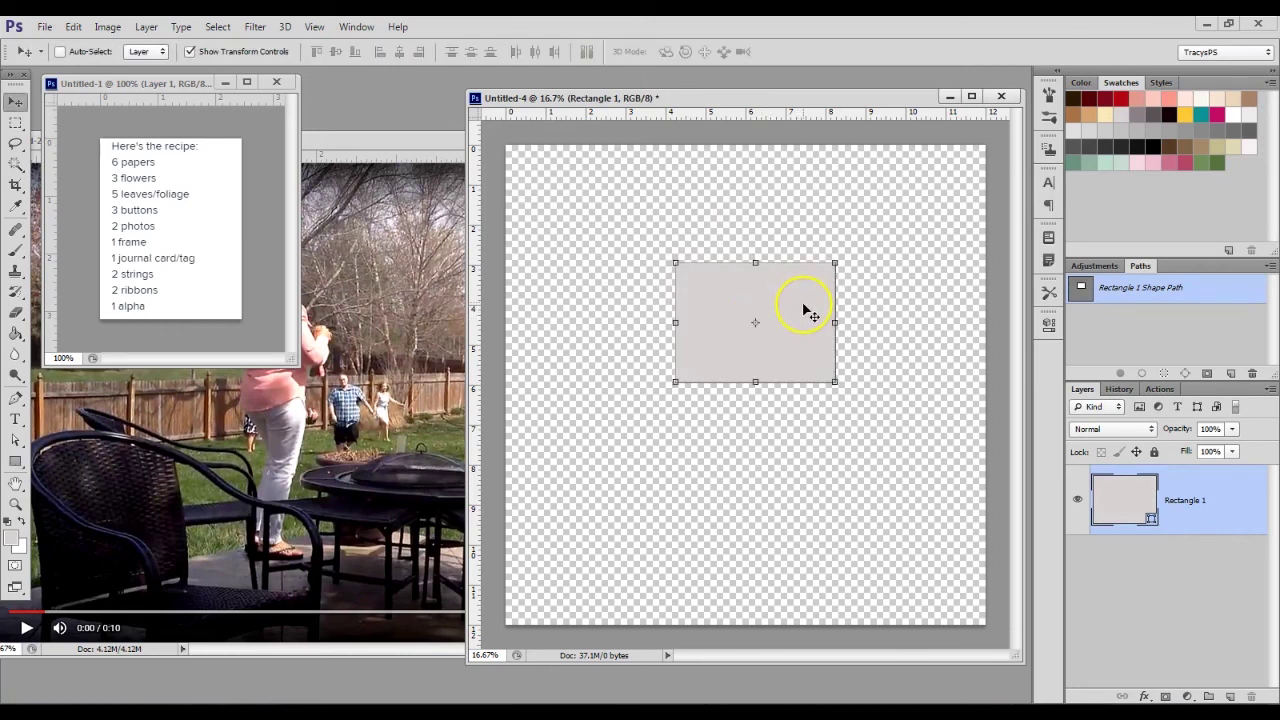
pyautogui.moveTo(790, 303); pyautogui.dragTo(790, 420)
# Step: Reshape both grey rectangles together so they are wider and shorter, and shift the pair slightly up and to the right
pyautogui.keyDown('ctrl'); pyautogui.keyDown('shift'); pyautogui.click(787, 366); pyautogui.keyUp('shift'); pyautogui.keyUp('ctrl')
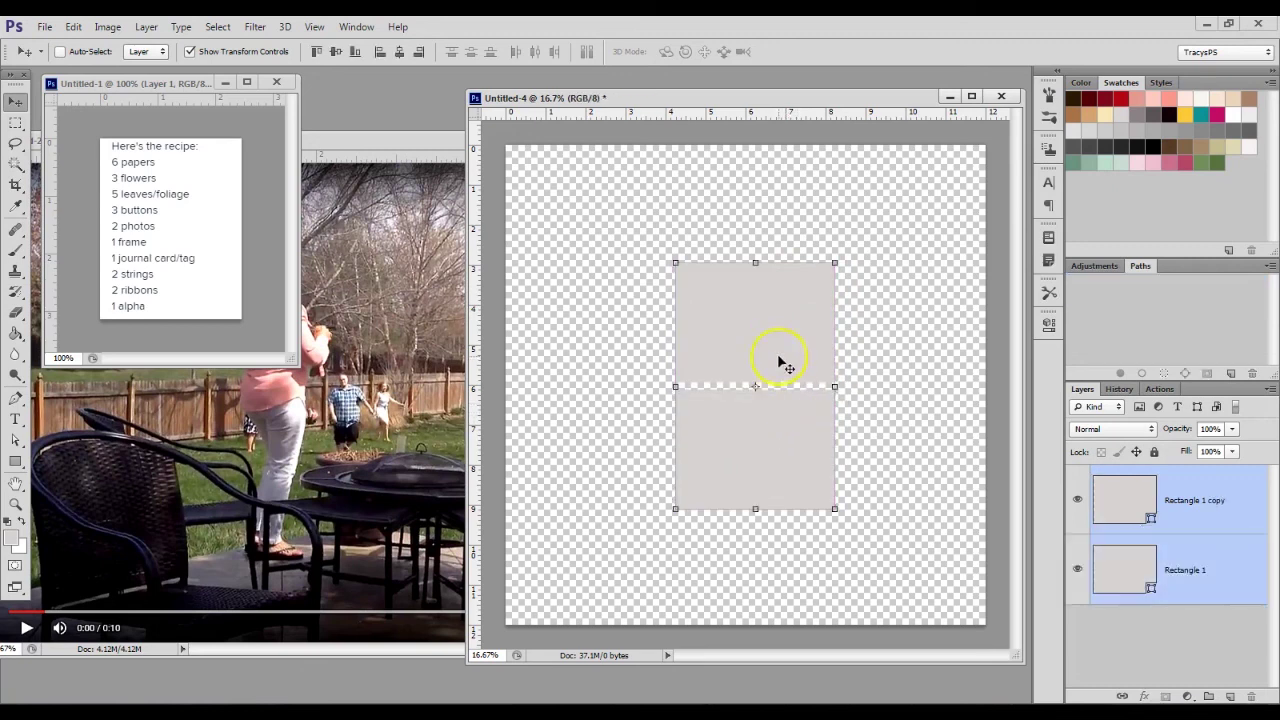
pyautogui.moveTo(755, 509); pyautogui.dragTo(752, 482)
pyautogui.moveTo(834, 372); pyautogui.dragTo(857, 372)
pyautogui.moveTo(767, 481); pyautogui.dragTo(776, 455)
pyautogui.moveTo(800, 333); pyautogui.dragTo(814, 329)
pyautogui.click(803, 51)
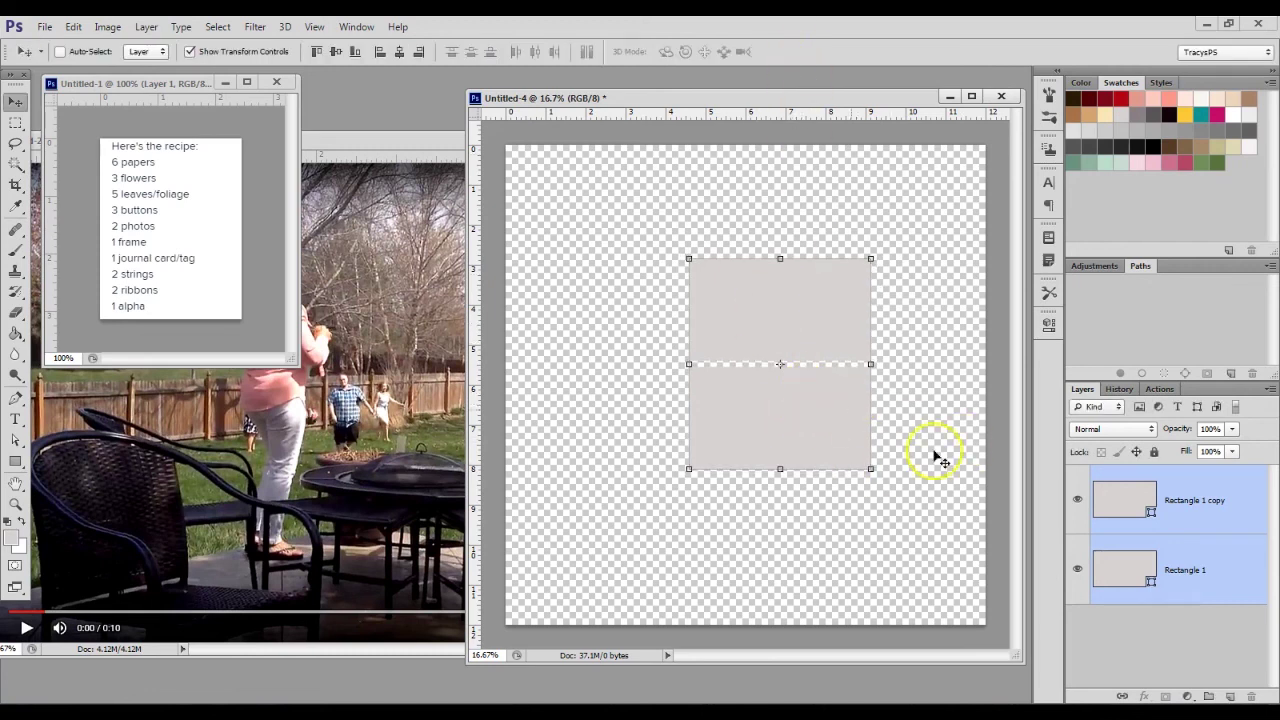
# Step: Add an empty layer beneath the two grey rectangles and set the foreground colour to teal #17c1b7
pyautogui.click(1210, 590)
pyautogui.keyDown('ctrl'); pyautogui.click(1230, 696); pyautogui.keyUp('ctrl')
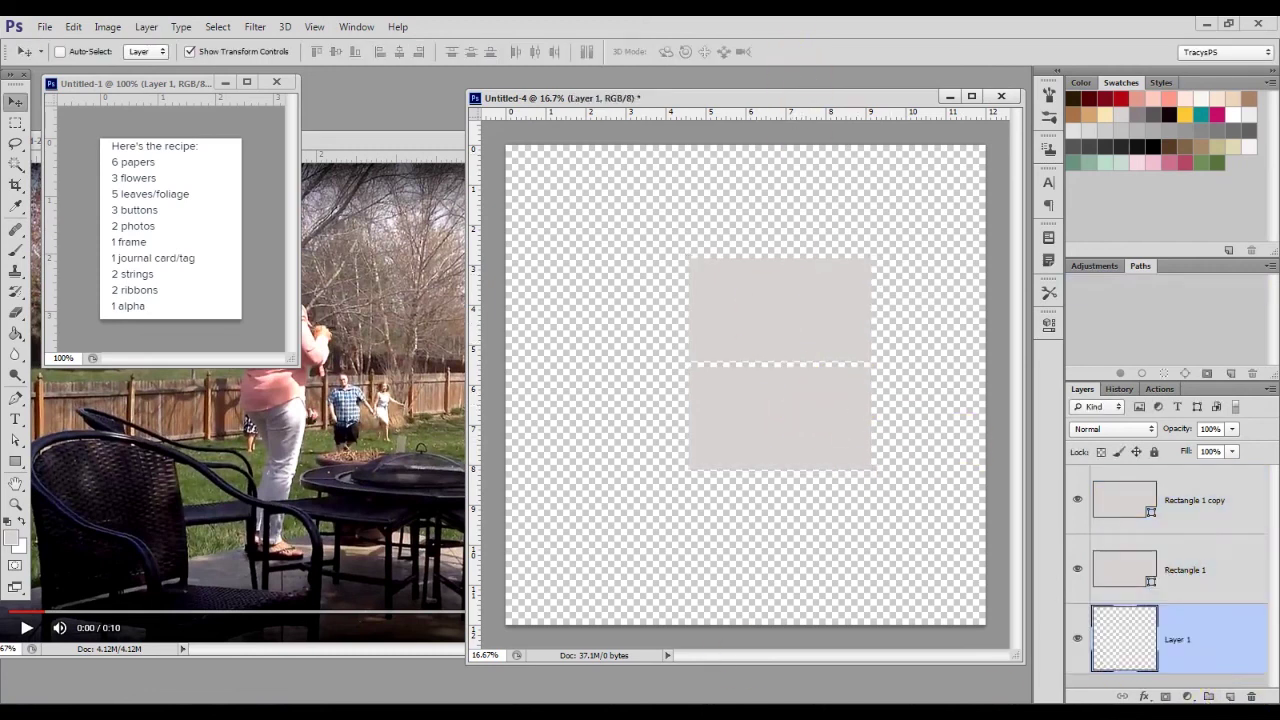
pyautogui.click(13, 540)
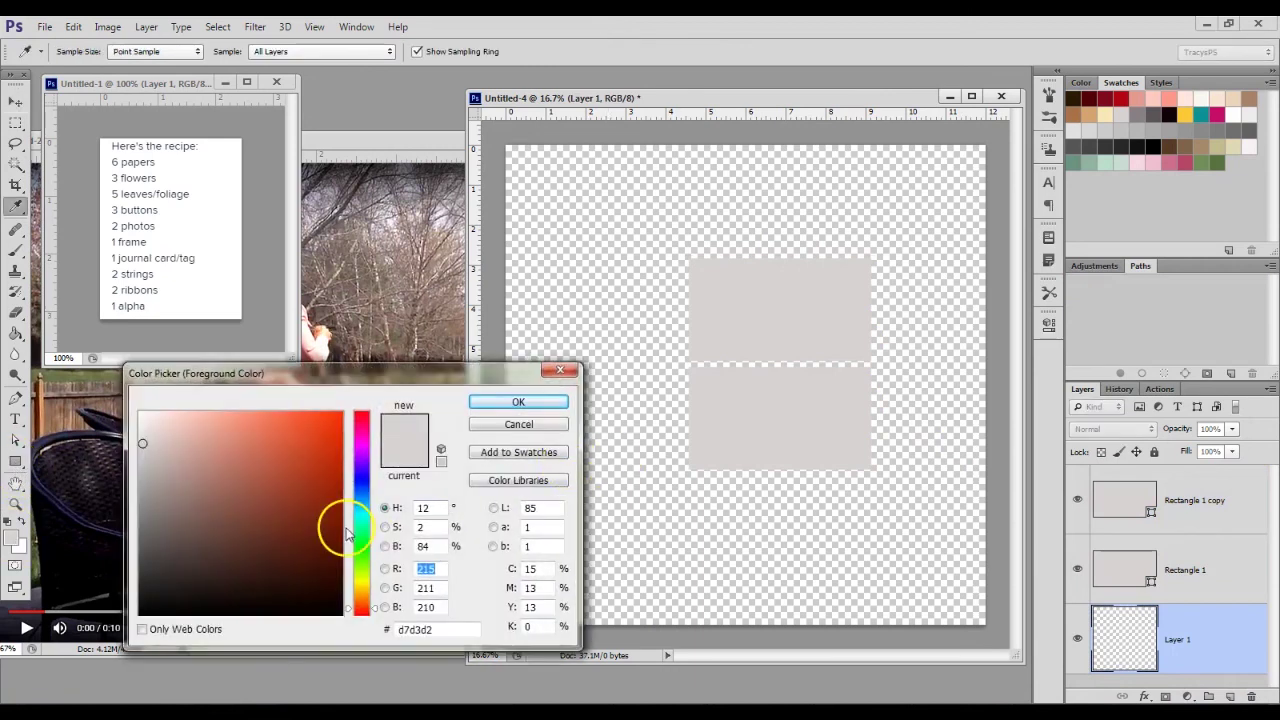
pyautogui.click(343, 514)
pyautogui.click(317, 461)
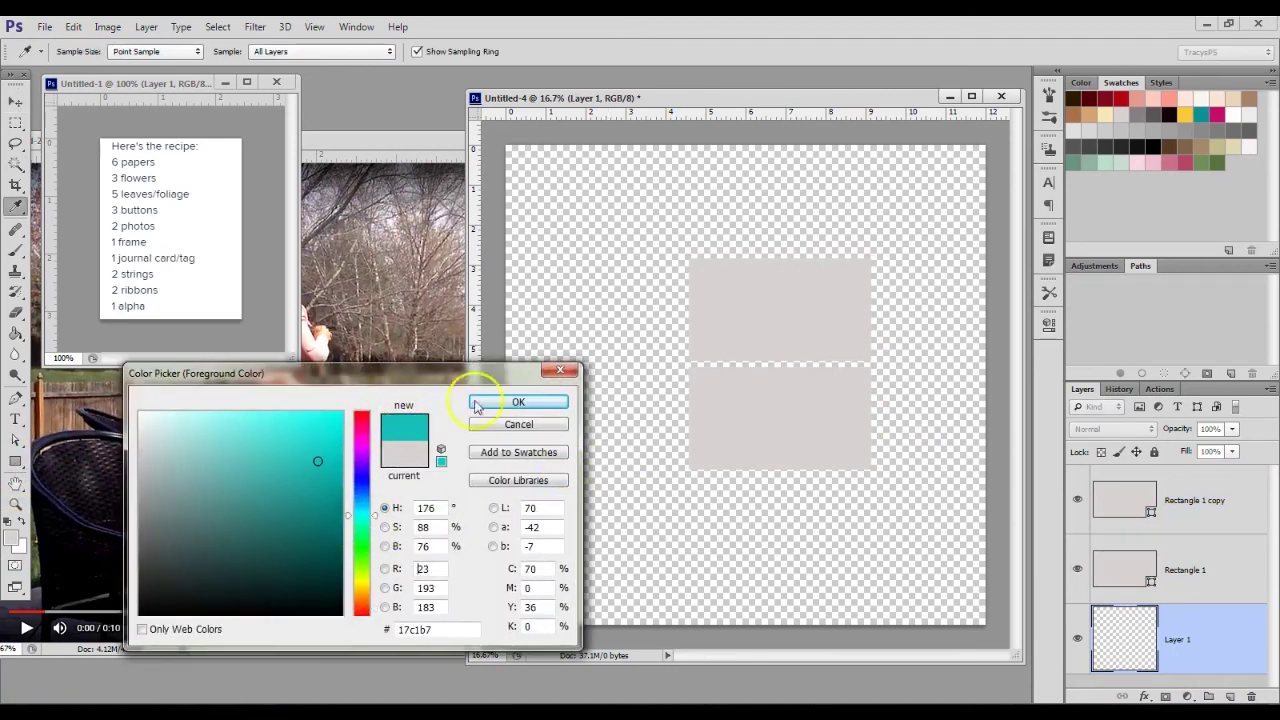
pyautogui.click(510, 401)
# Step: Draw a teal mat rectangle of about 1458 × 1692 px behind both grey rectangles and extend its left and upper edges slightly
pyautogui.click(15, 462)
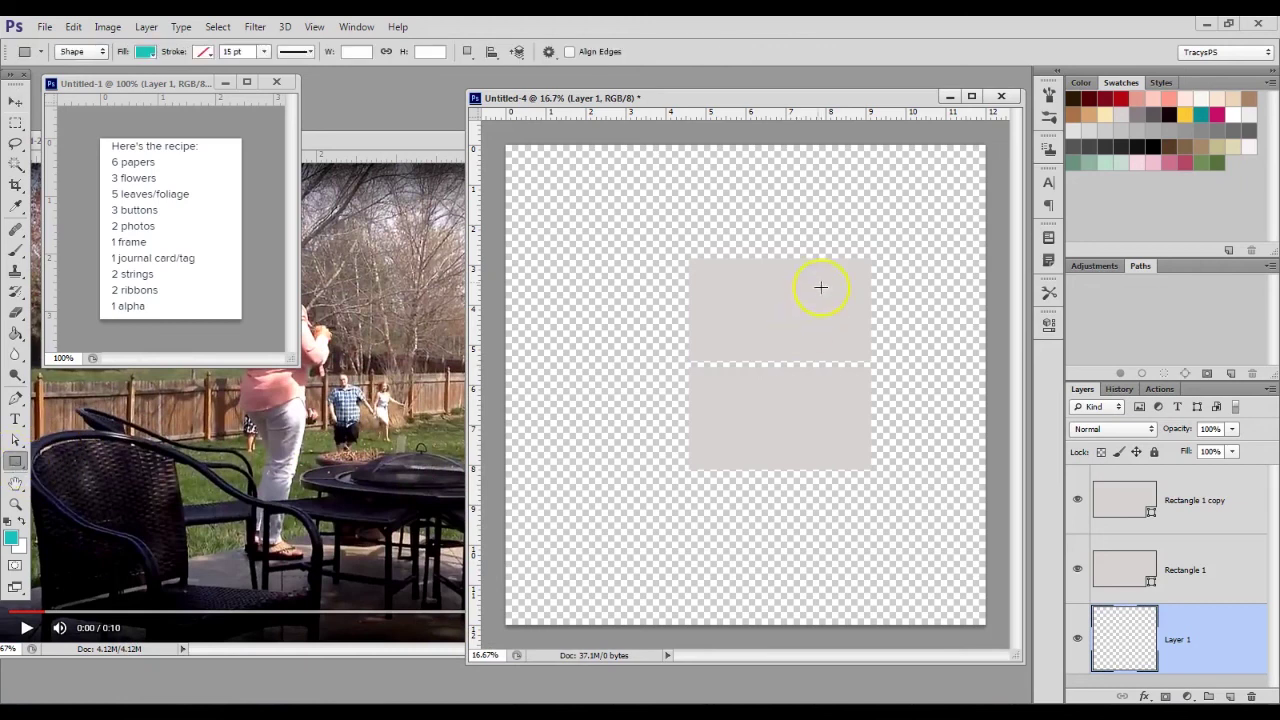
pyautogui.moveTo(684, 253)
pyautogui.mouseDown()
pyautogui.moveTo(734, 356)
pyautogui.moveTo(877, 477)
pyautogui.mouseUp()
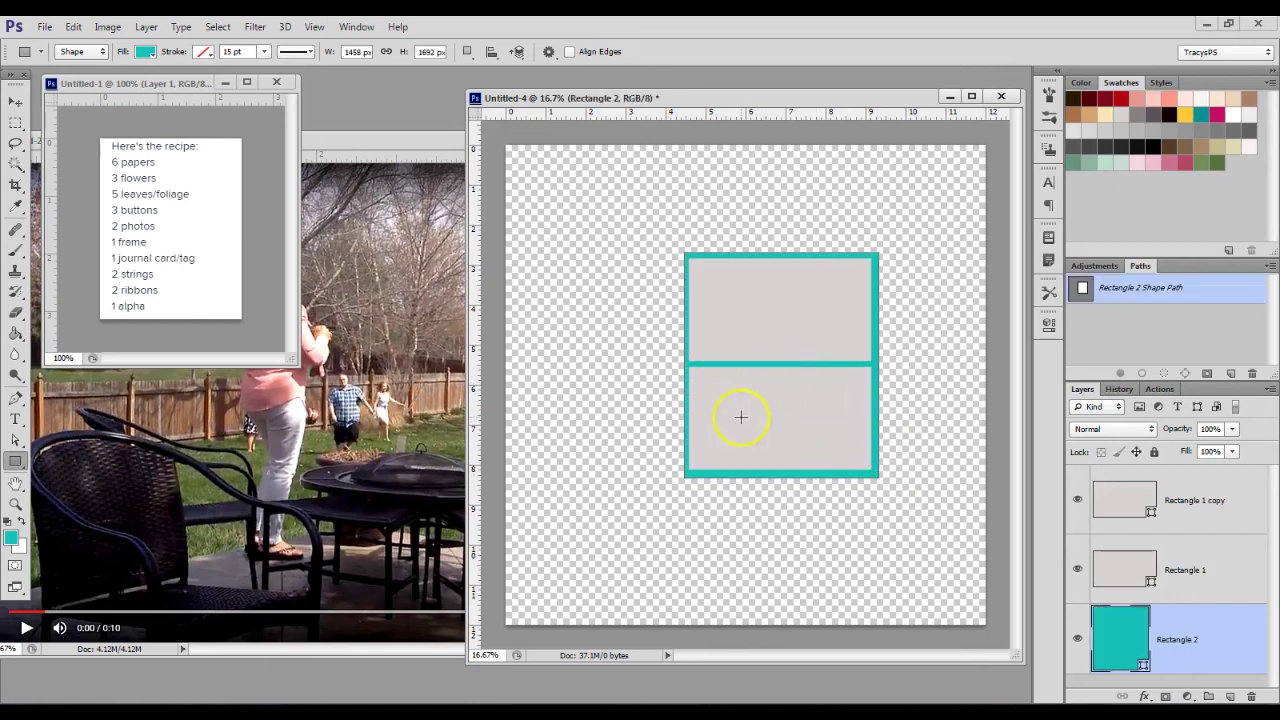
pyautogui.press('v')
pyautogui.moveTo(686, 366); pyautogui.dragTo(680, 366)
pyautogui.moveTo(780, 250); pyautogui.dragTo(780, 246)
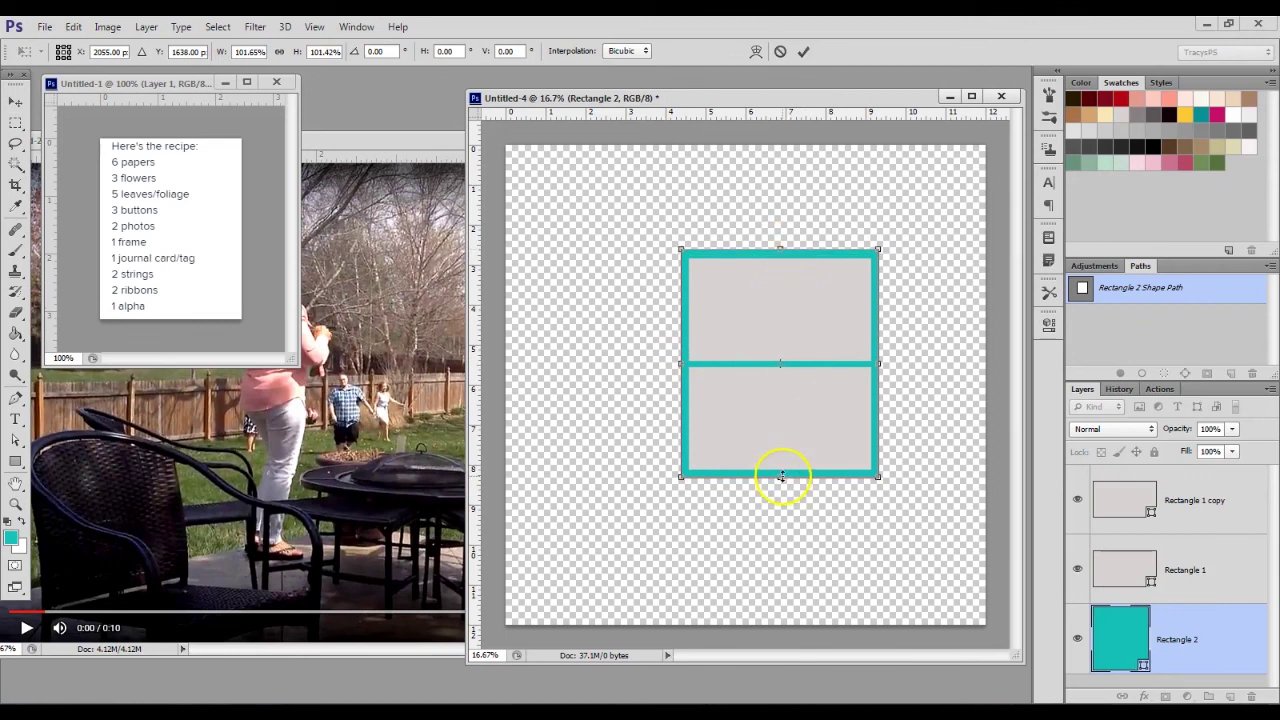
pyautogui.click(802, 47)
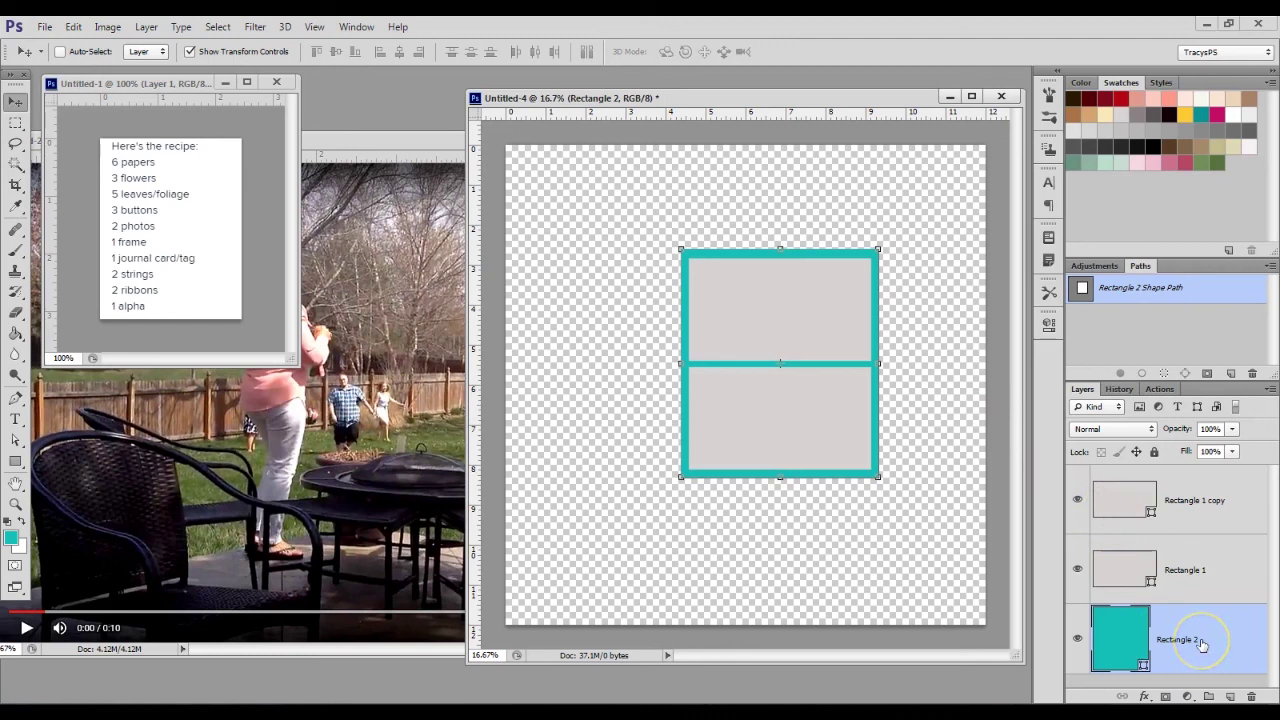
# Step: Duplicate the teal rectangle layer and recolour the lower of the two layers green #17c14b
pyautogui.moveTo(1202, 645); pyautogui.dragTo(1230, 696)
pyautogui.click(1122, 648)
pyautogui.doubleClick(1122, 648)
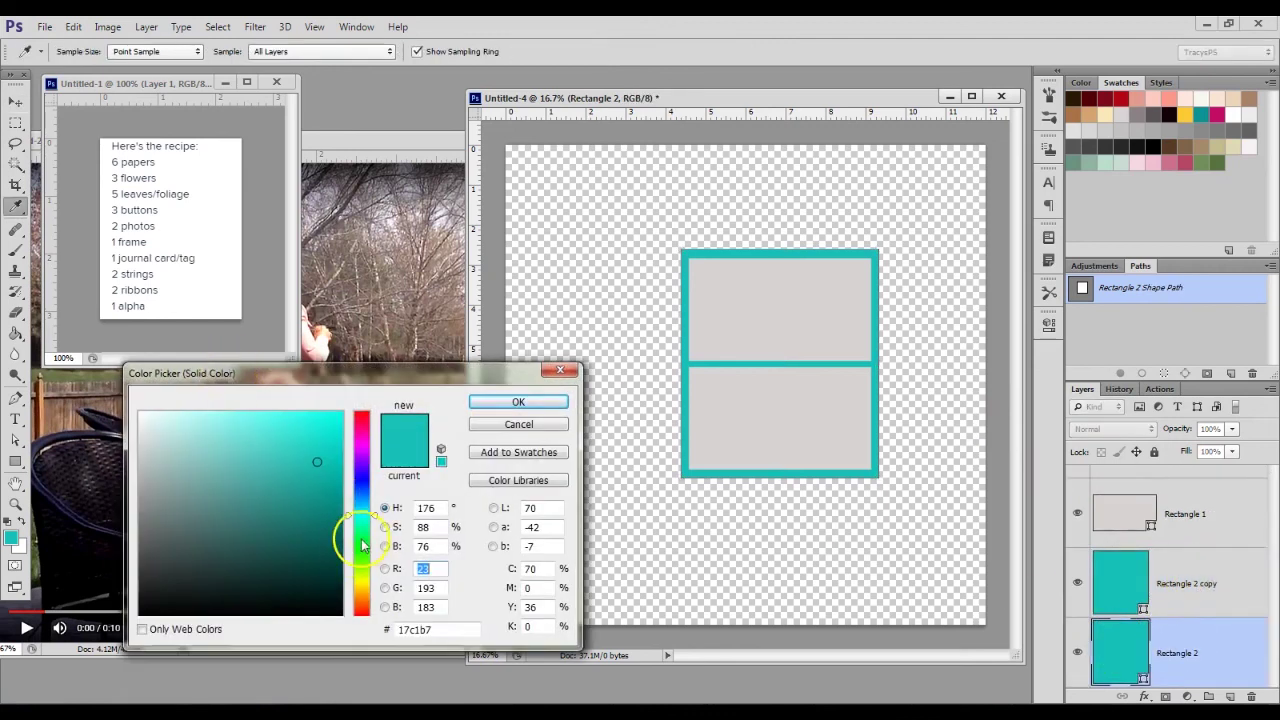
pyautogui.click(364, 538)
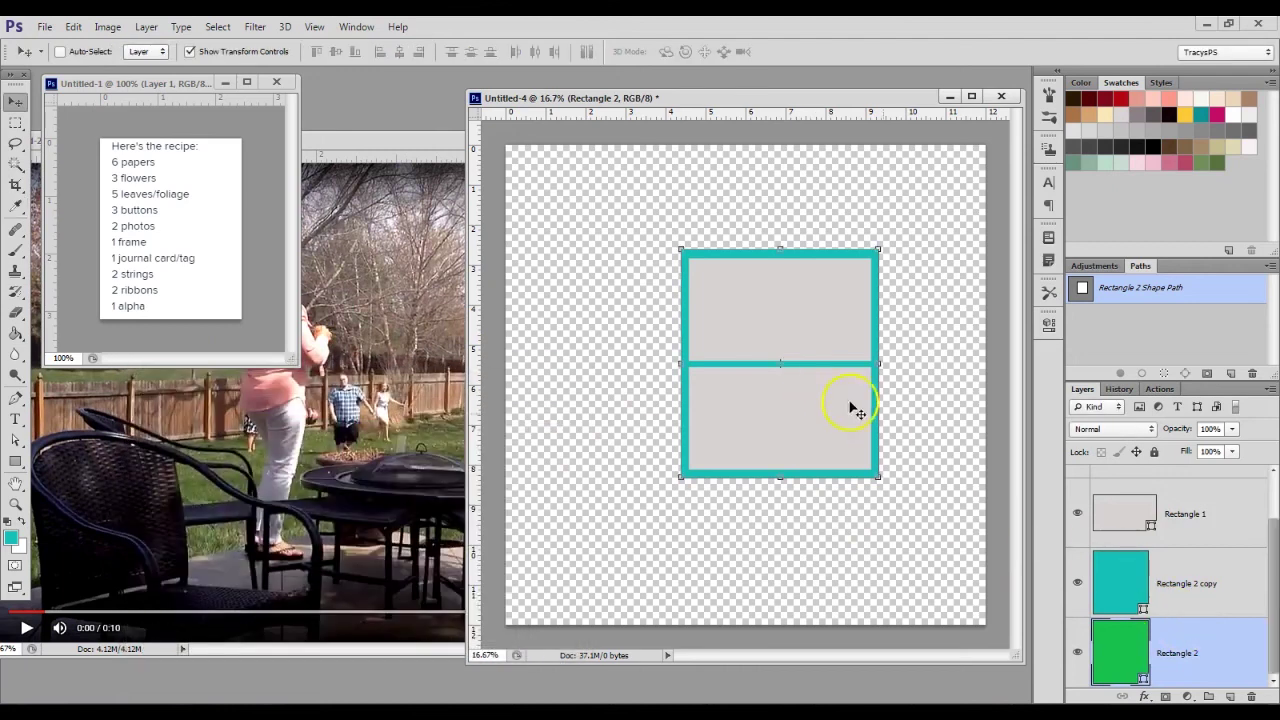
# Step: Reshape the green rectangle to 170.45% width and 36.36% height as a horizontal strip behind the upper grey rectangle
pyautogui.moveTo(785, 251); pyautogui.dragTo(770, 271)
pyautogui.moveTo(680, 374); pyautogui.dragTo(588, 374)
pyautogui.moveTo(734, 477); pyautogui.dragTo(733, 353)
pyautogui.moveTo(878, 312); pyautogui.dragTo(923, 312)
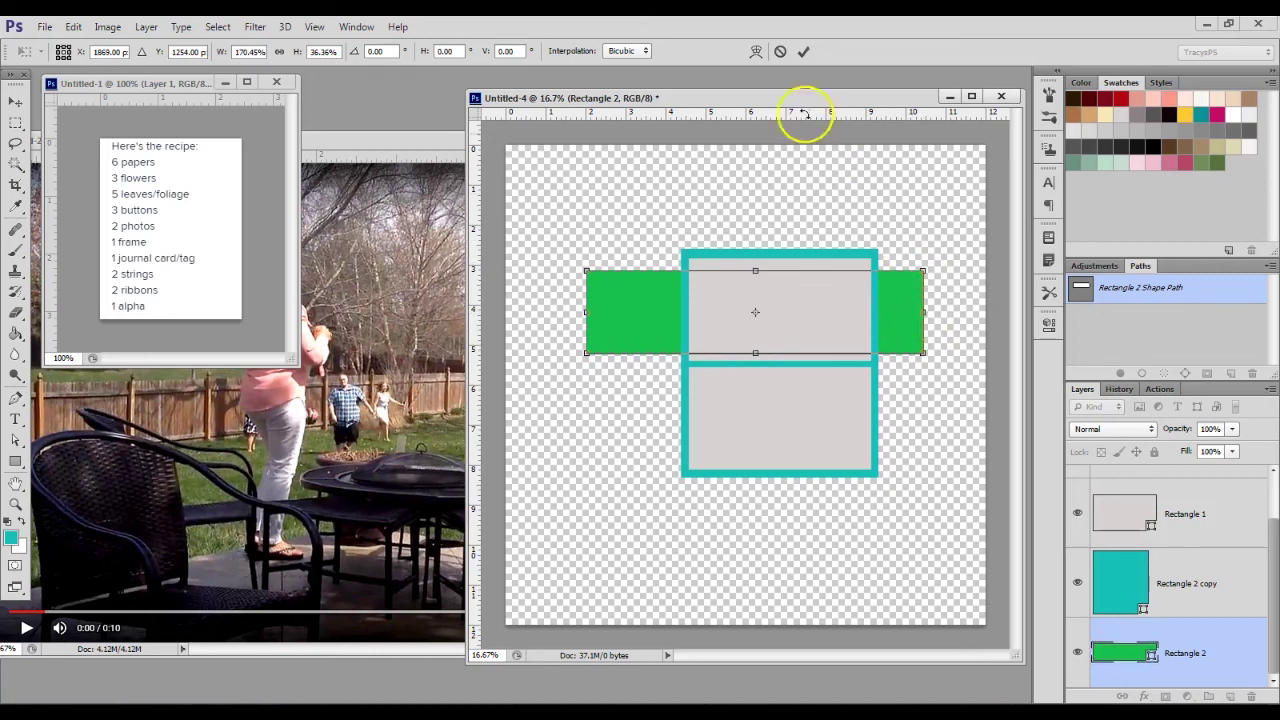
pyautogui.click(804, 51)
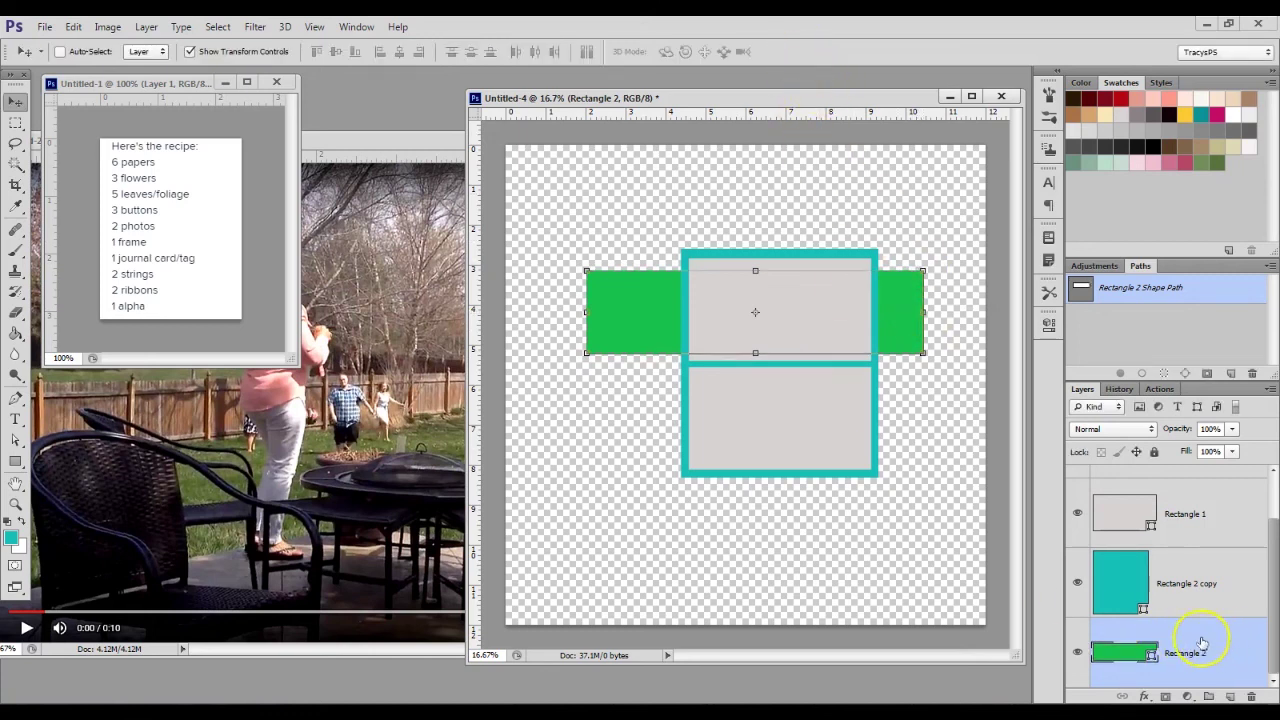
# Step: Add a yellow-green #87c117 copy of the green strip just below it, aligned with the original's sides
pyautogui.hotkey('ctrl', 'j')
pyautogui.moveTo(790, 316); pyautogui.dragTo(783, 371)
pyautogui.doubleClick(1135, 658)
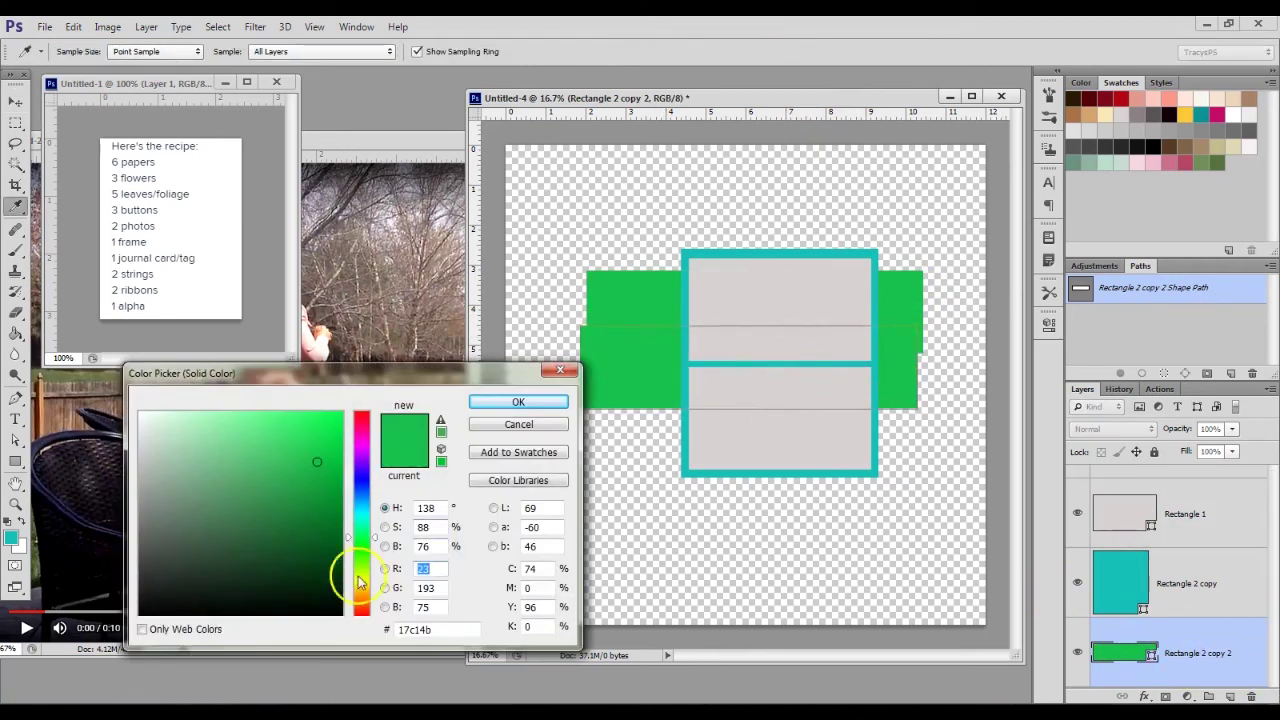
pyautogui.click(358, 570)
pyautogui.click(520, 402)
pyautogui.press('v')
pyautogui.moveTo(885, 357)
pyautogui.mouseDown()
pyautogui.moveTo(899, 385)
pyautogui.moveTo(896, 374)
pyautogui.mouseUp()
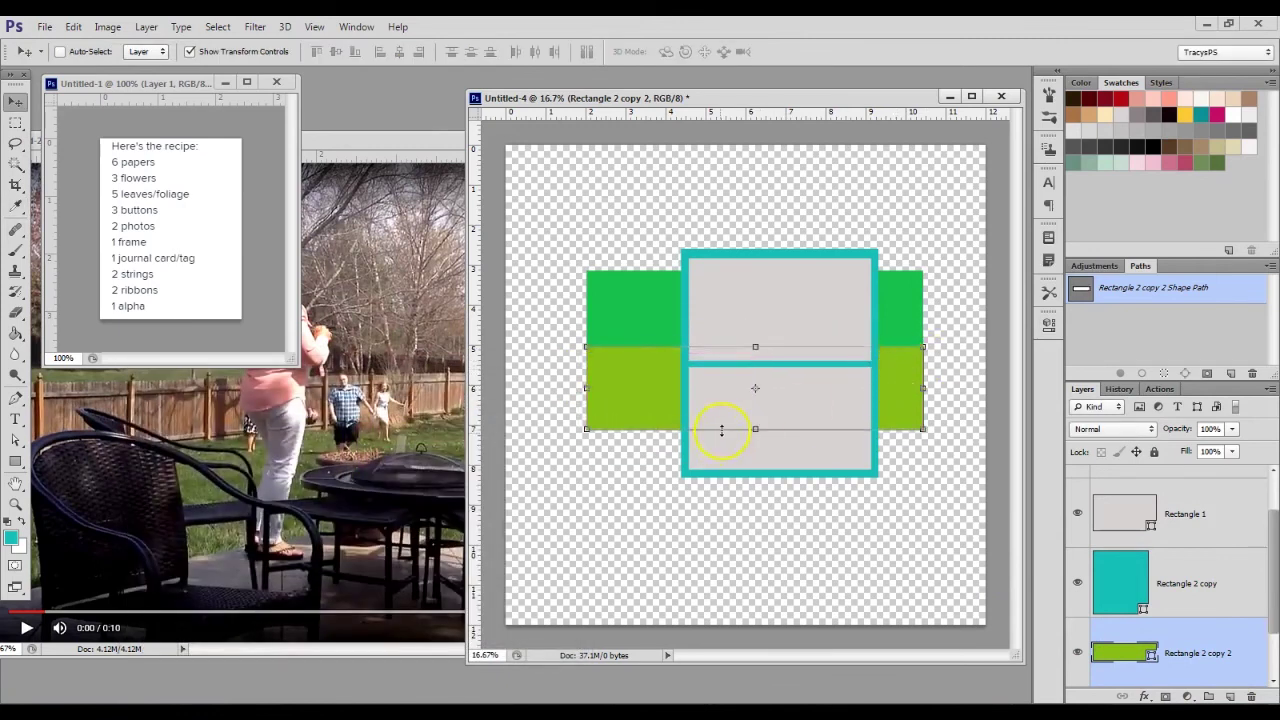
# Step: Stretch the yellow-green strip to 133.65% height and lower it behind the bottom grey rectangle, leaving a gap under the green strip
pyautogui.moveTo(755, 430); pyautogui.dragTo(755, 448)
pyautogui.moveTo(890, 396); pyautogui.dragTo(894, 442)
pyautogui.click(801, 52)
pyautogui.moveTo(752, 410); pyautogui.dragTo(757, 382)
pyautogui.moveTo(889, 427); pyautogui.dragTo(891, 429)
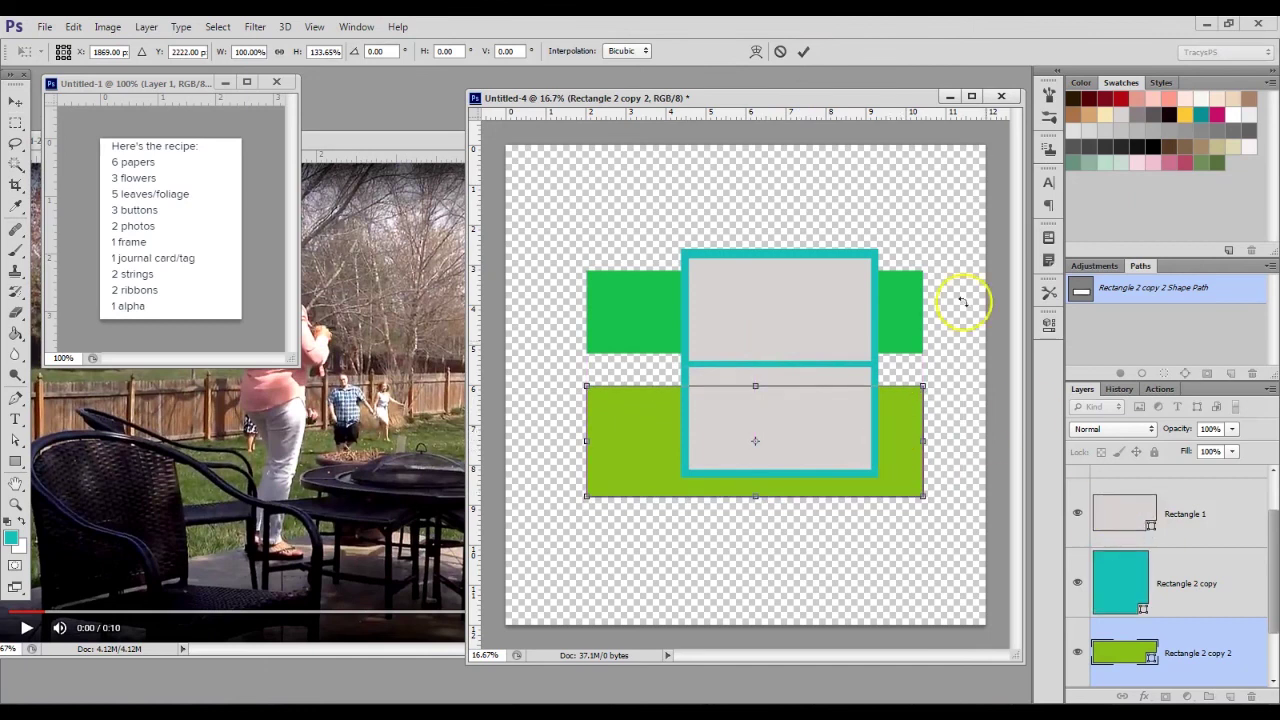
pyautogui.click(803, 52)
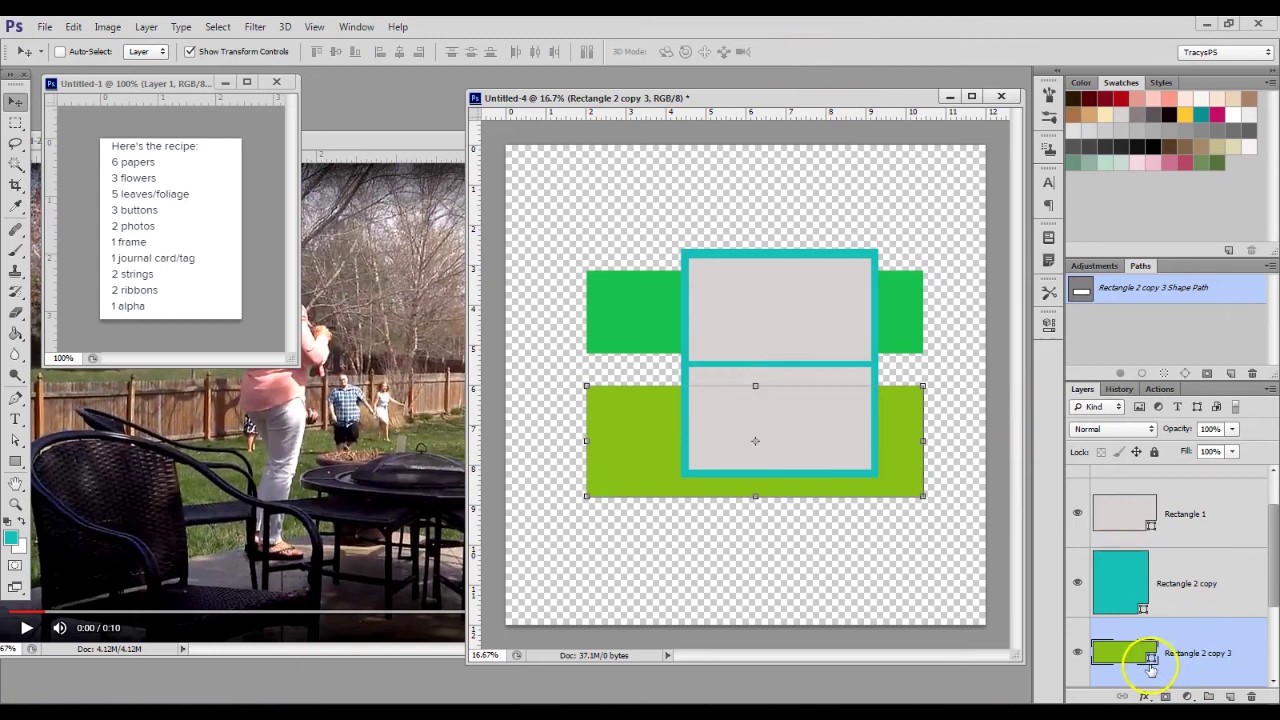
# Step: Reduce a copy of the yellow-green strip to 48.20% height and fit it across the gap between the two strips
pyautogui.moveTo(756, 384); pyautogui.dragTo(756, 342)
pyautogui.moveTo(759, 487); pyautogui.dragTo(762, 395)
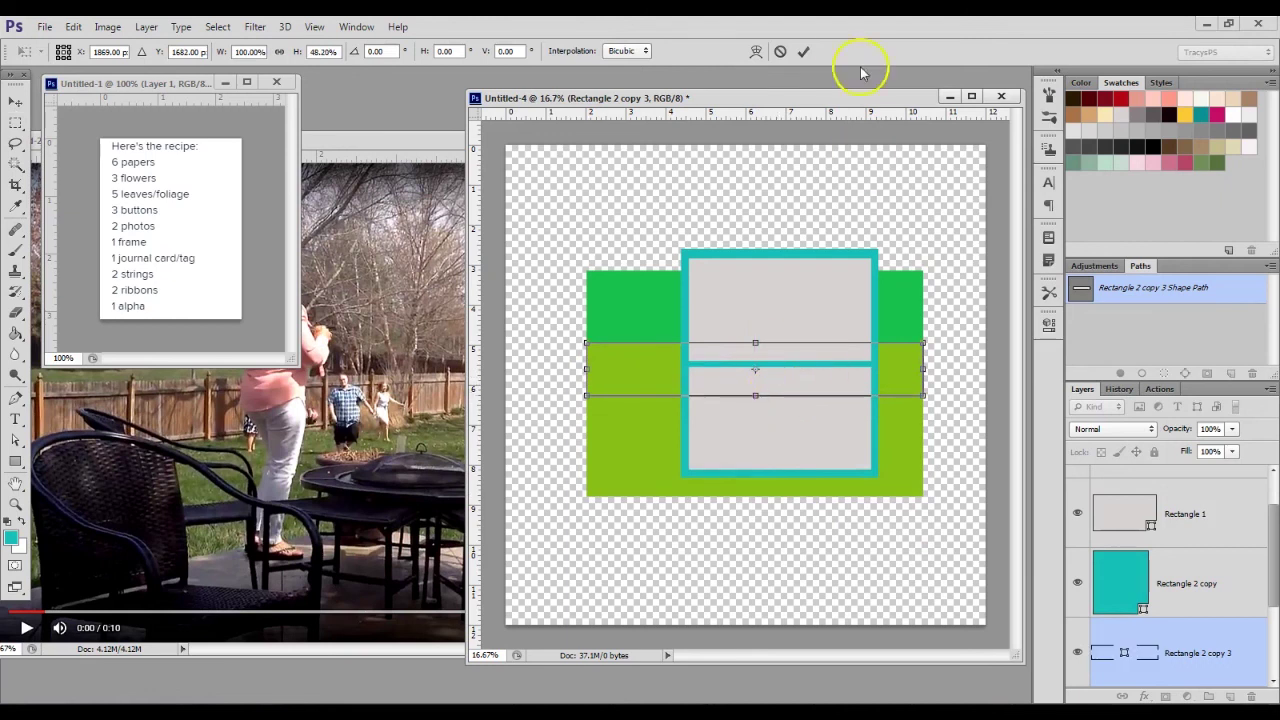
pyautogui.click(806, 51)
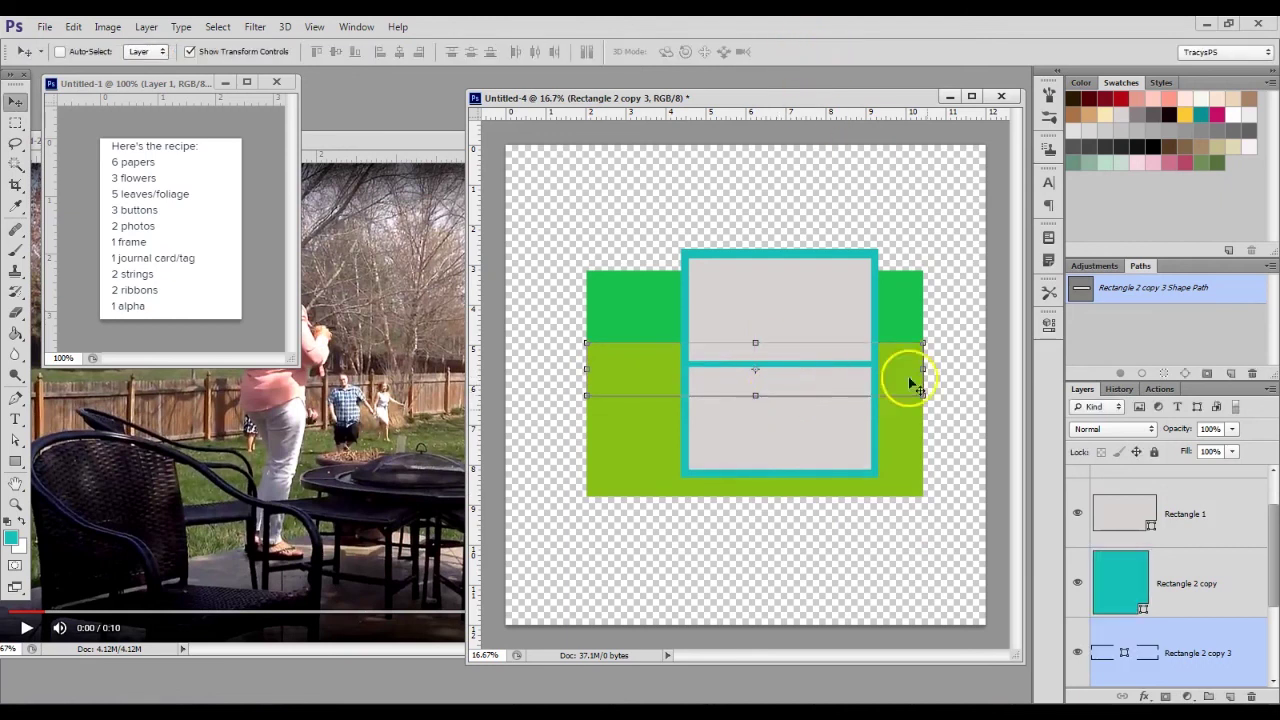
# Step: Recolour the narrow middle strip burnt orange
pyautogui.doubleClick(1126, 653)
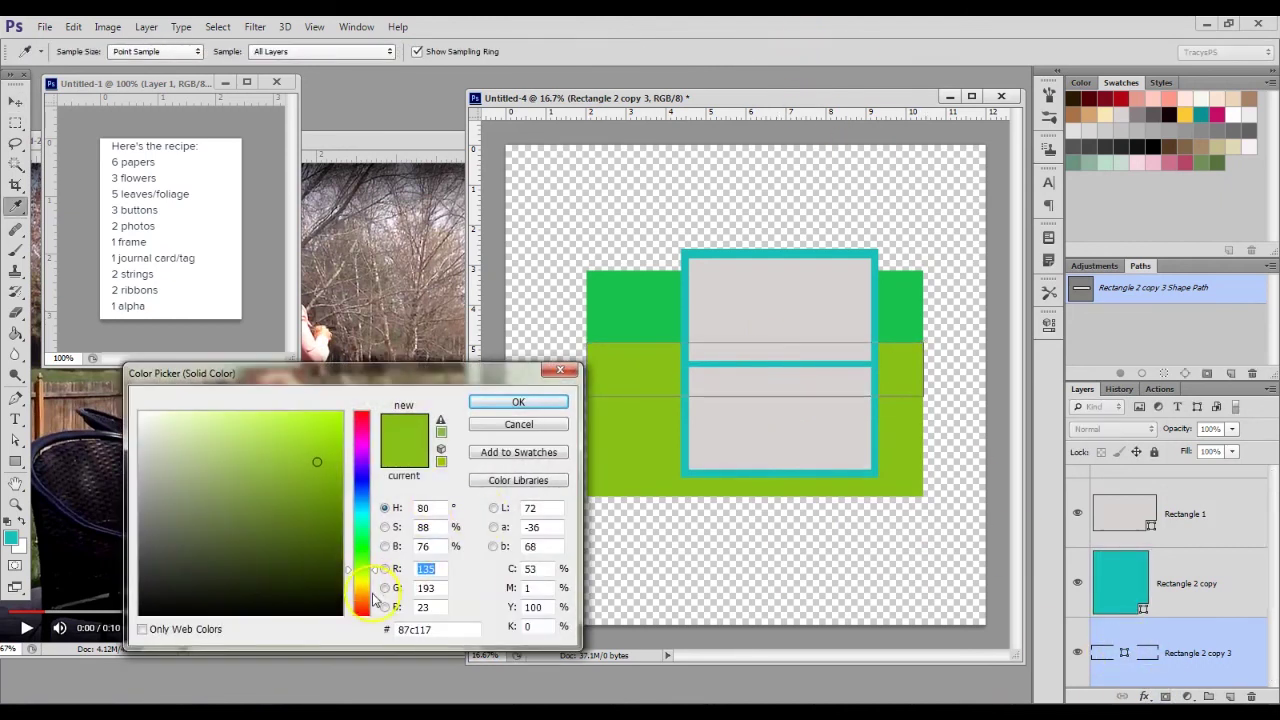
pyautogui.click(360, 601)
pyautogui.click(518, 403)
pyautogui.press('v')
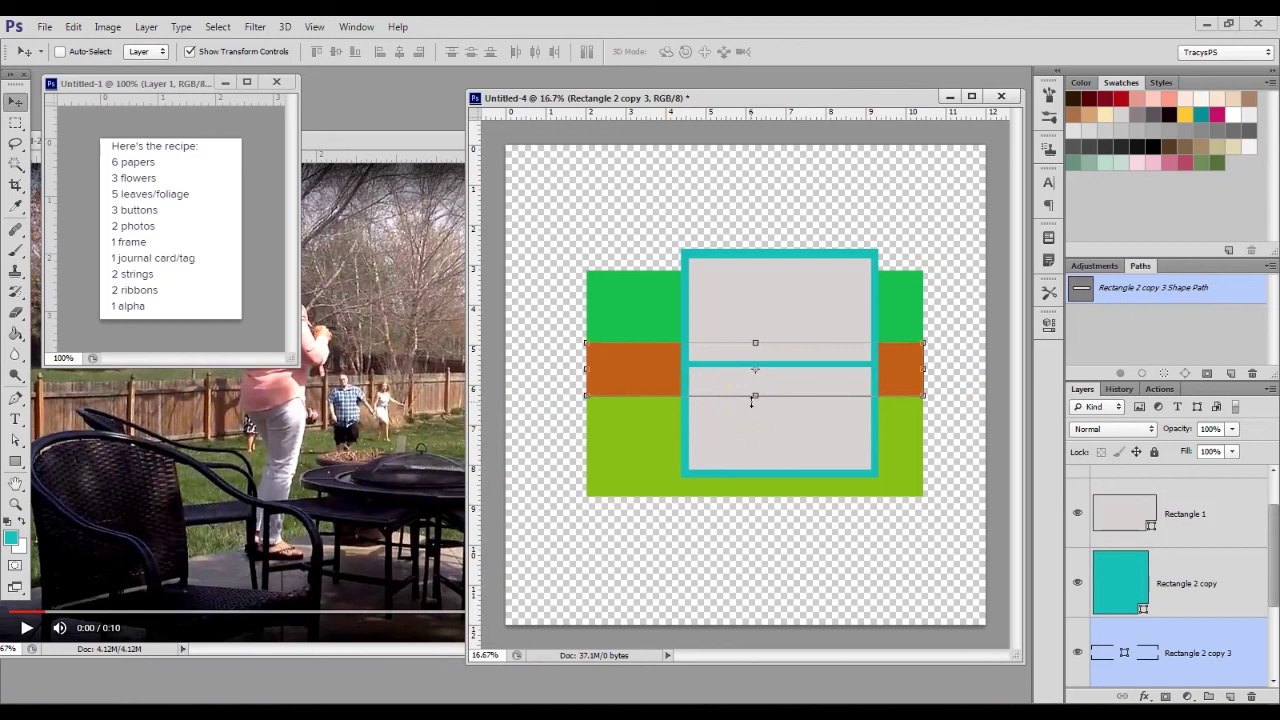
# Step: Add a blank layer beneath the topmost green strip's layer, at the bottom of the stack
pyautogui.scroll(-2, 1220, 590)
pyautogui.click(1210, 658)
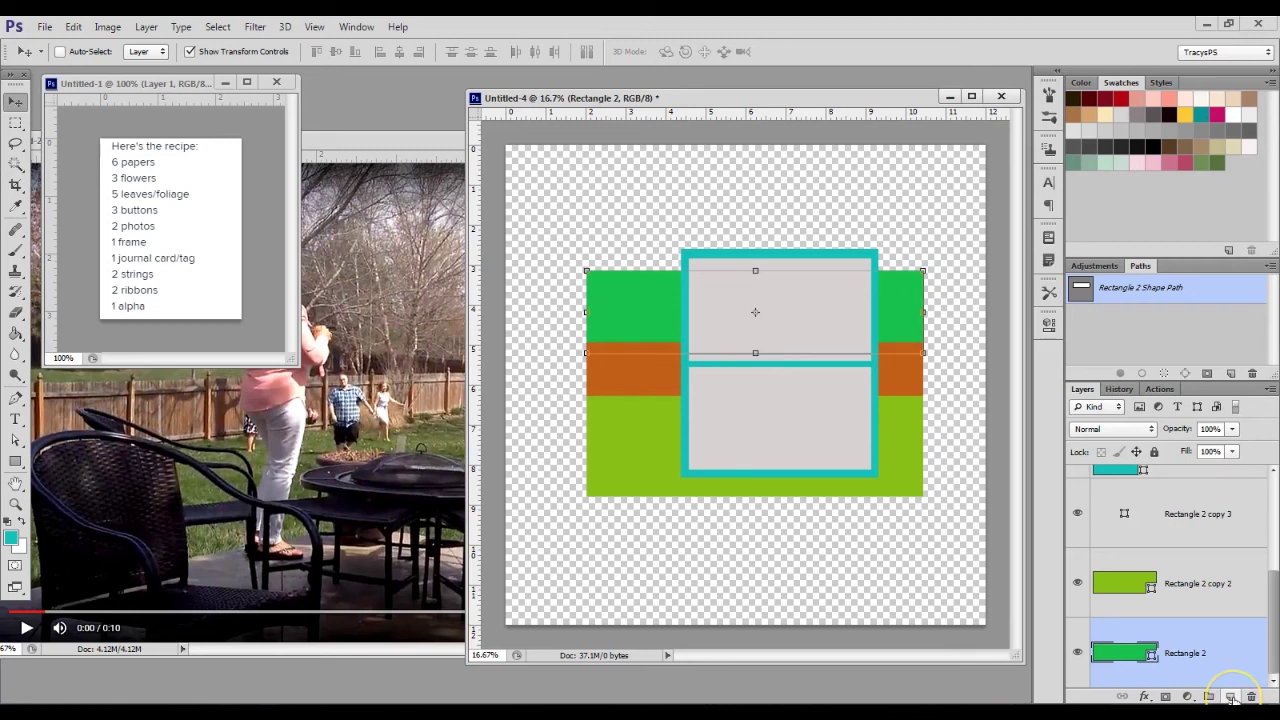
pyautogui.keyDown('ctrl'); pyautogui.click(1231, 696); pyautogui.keyUp('ctrl')
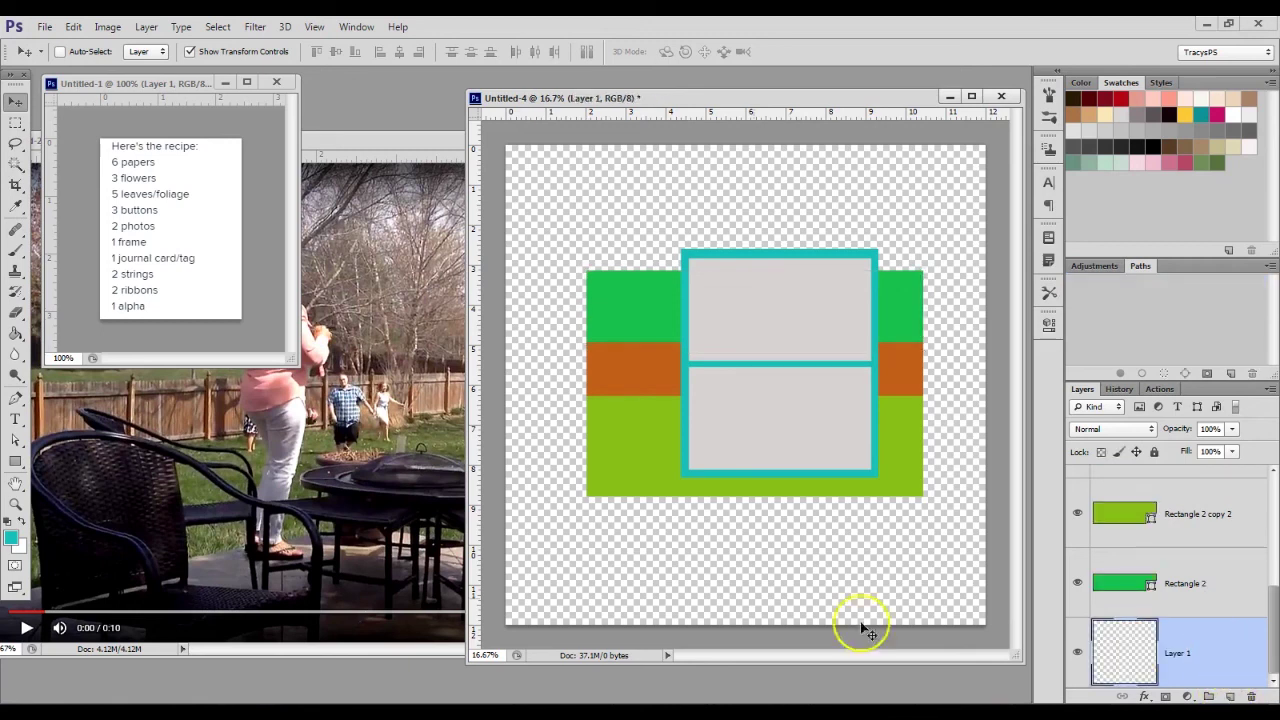
# Step: Set the foreground colour to dark blue #15258a
pyautogui.click(10, 538)
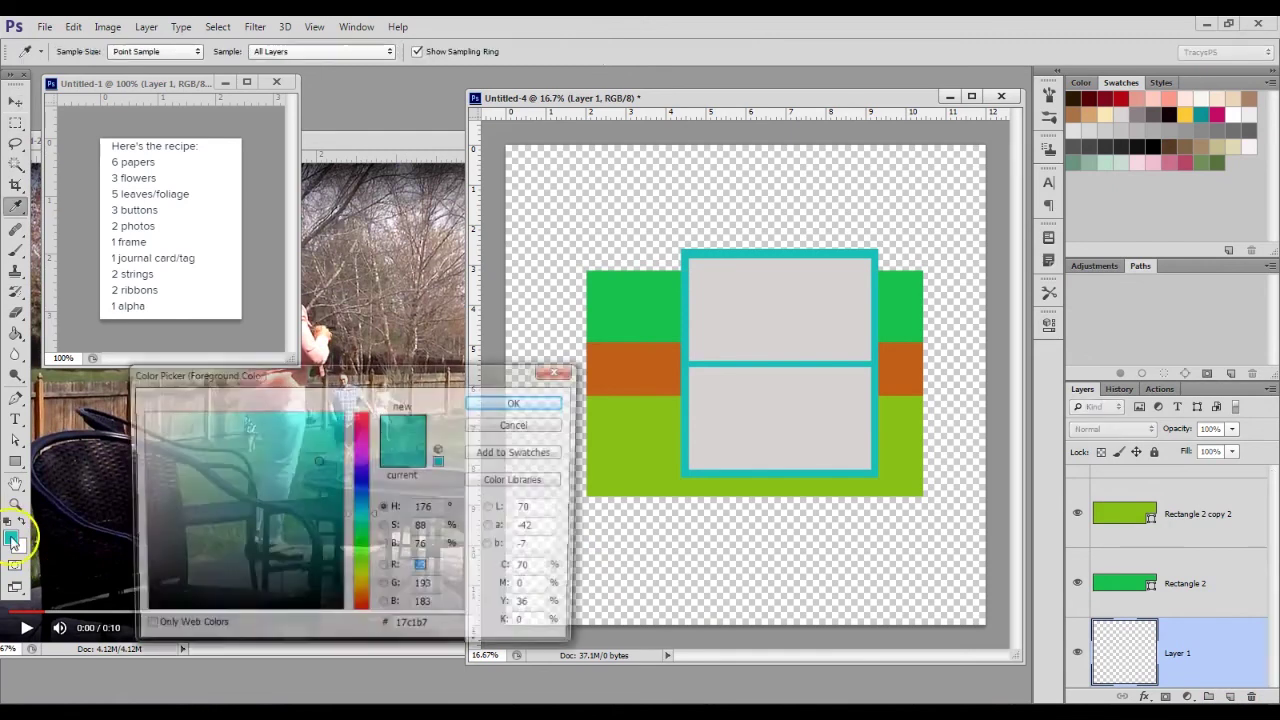
pyautogui.doubleClick(420, 569)
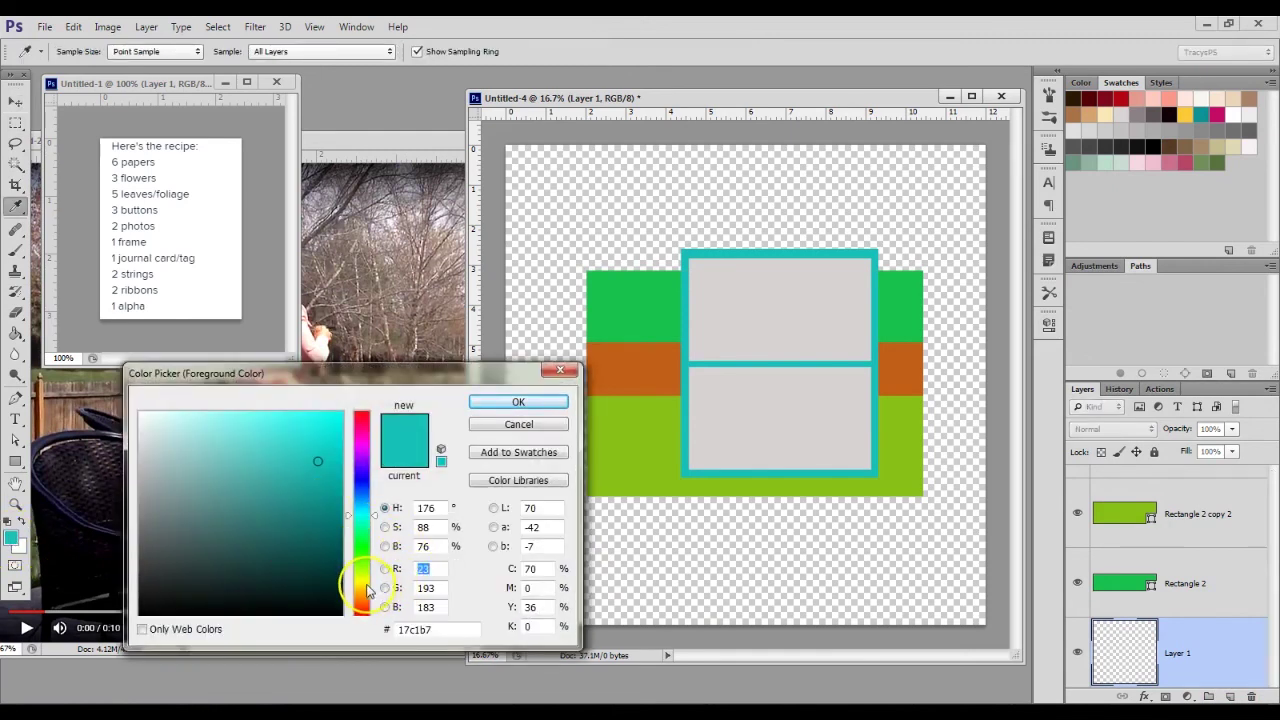
pyautogui.write('187')
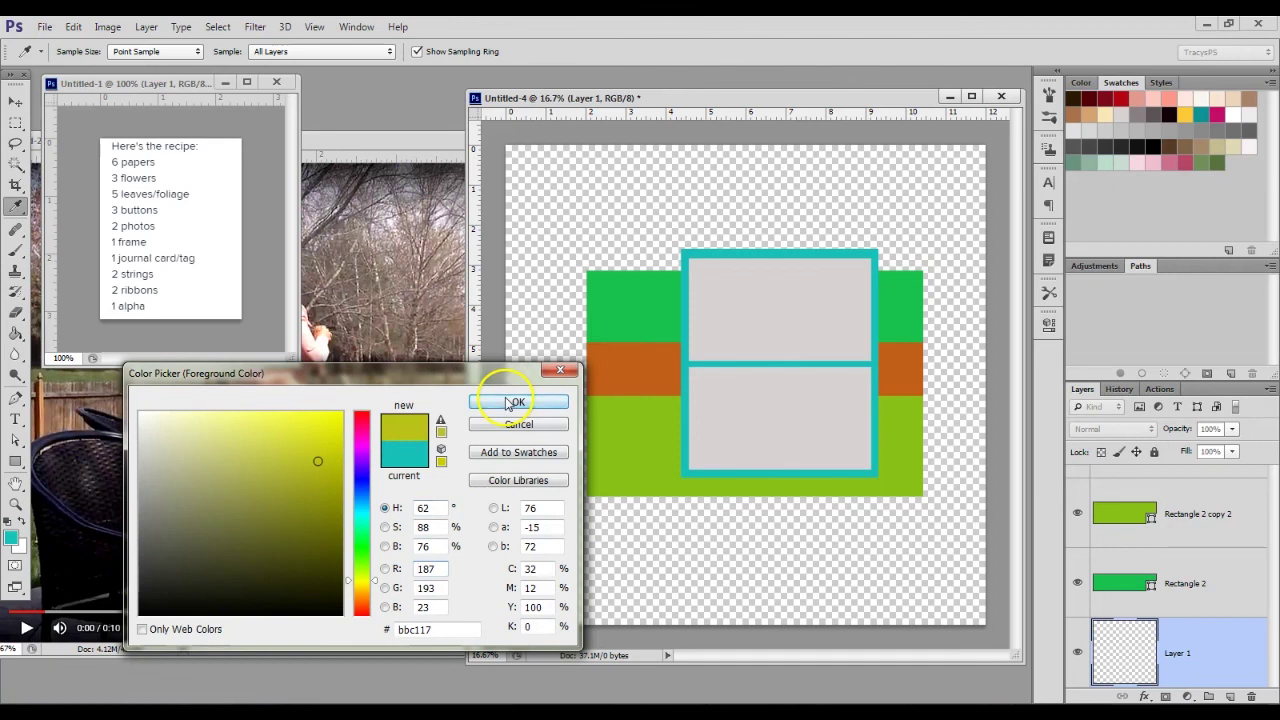
pyautogui.click(219, 458)
pyautogui.moveTo(219, 458)
pyautogui.mouseDown()
pyautogui.moveTo(237, 514)
pyautogui.moveTo(246, 497)
pyautogui.moveTo(300, 523)
pyautogui.moveTo(312, 505)
pyautogui.mouseUp()
pyautogui.click(360, 485)
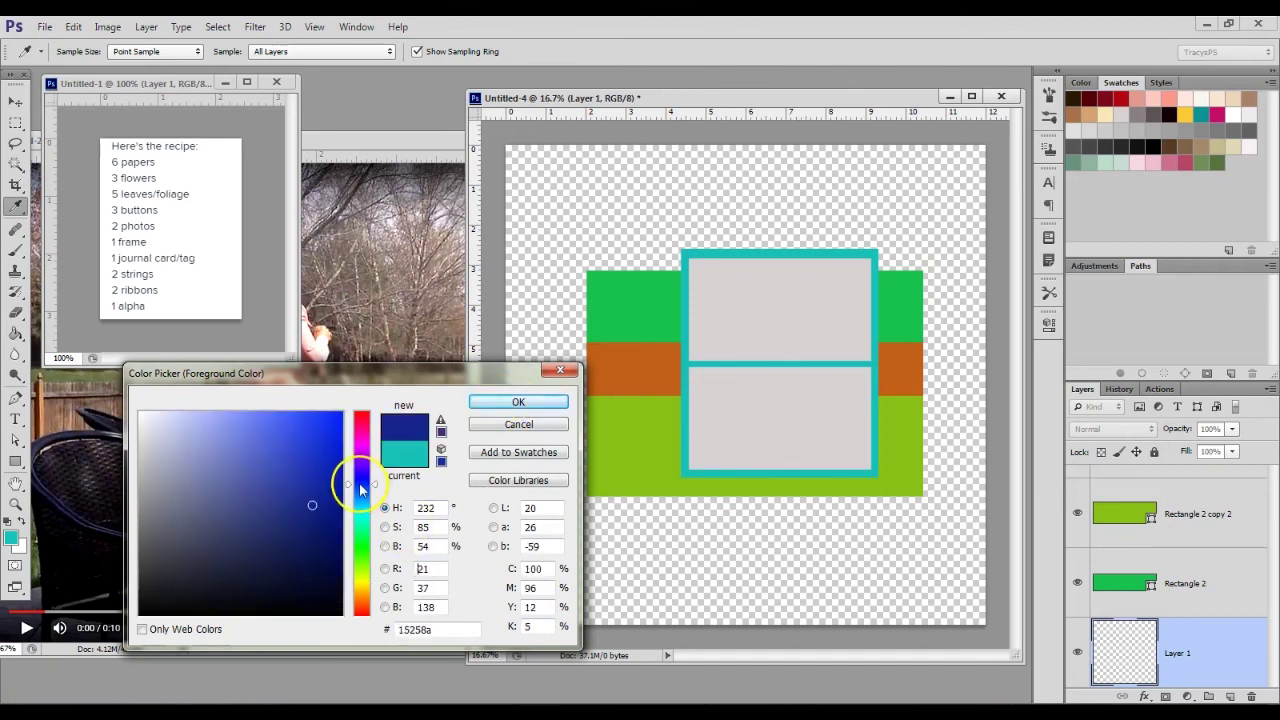
pyautogui.click(518, 401)
pyautogui.press('v')
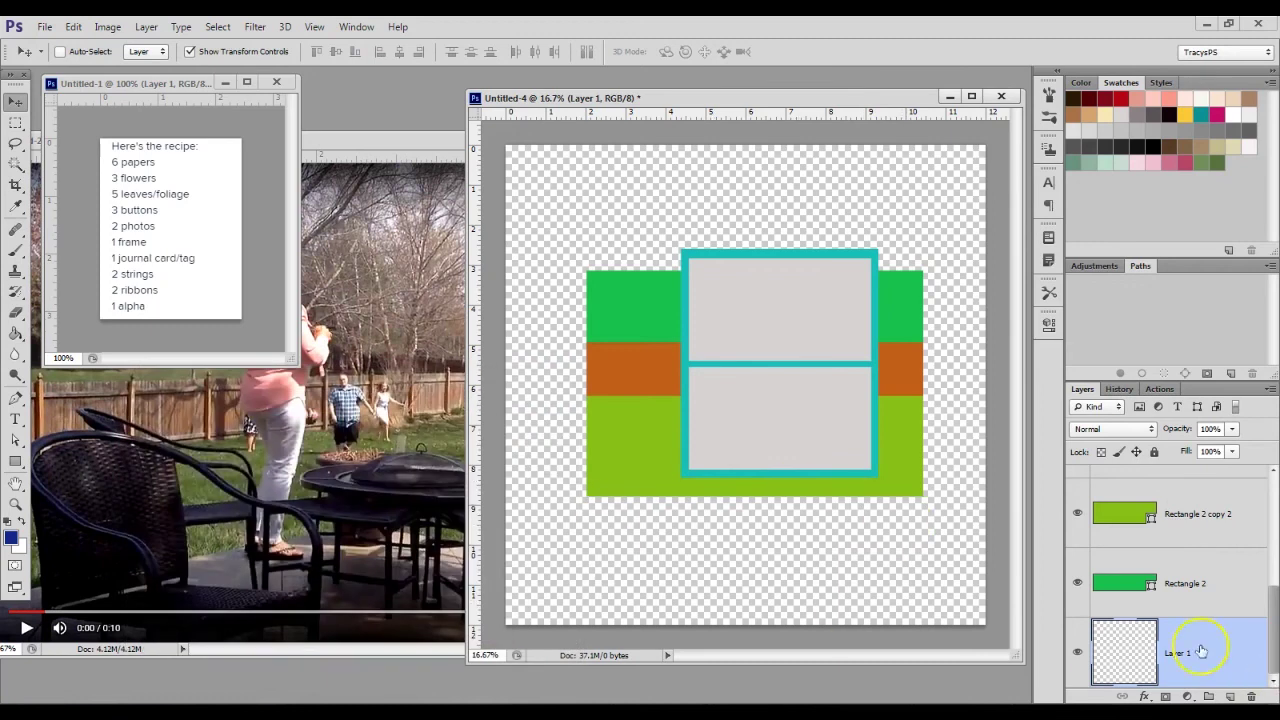
# Step: Lighten the foreground colour to a soft periwinkle blue and fill the blank background layer with it
pyautogui.click(11, 538)
pyautogui.moveTo(311, 508); pyautogui.dragTo(195, 458)
pyautogui.click(530, 401)
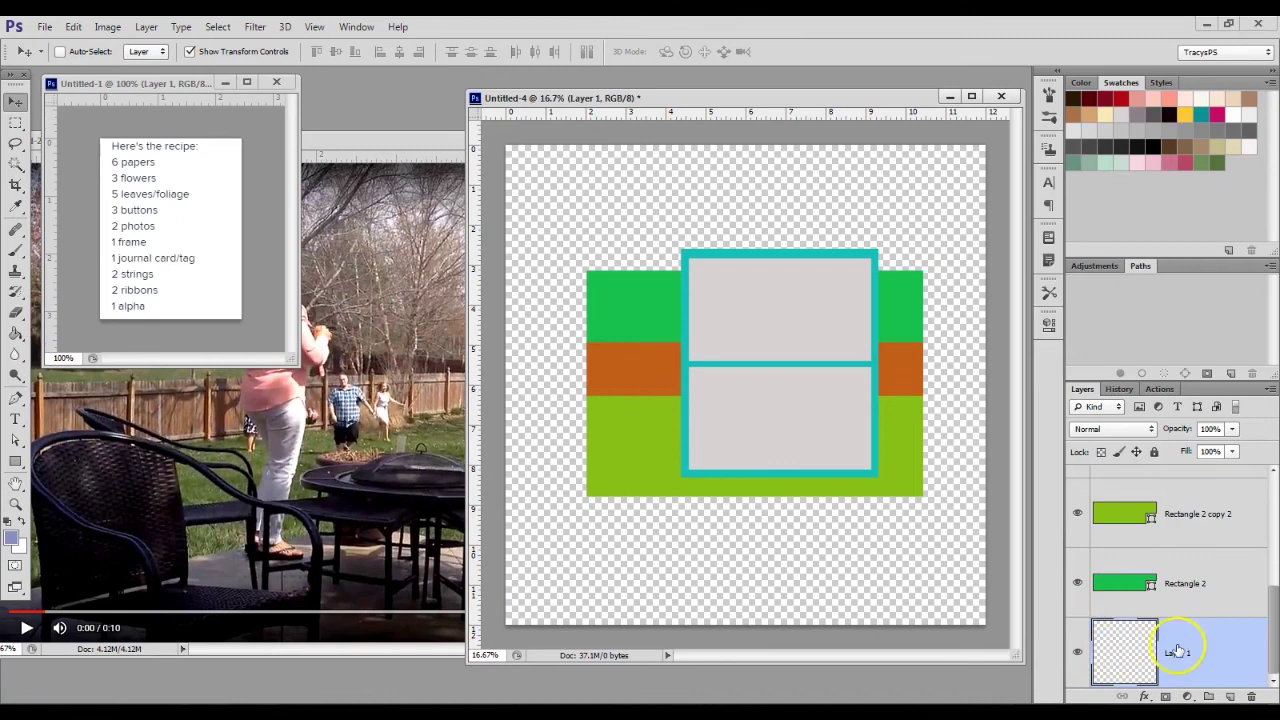
pyautogui.hotkey('alt', 'BackSpace')
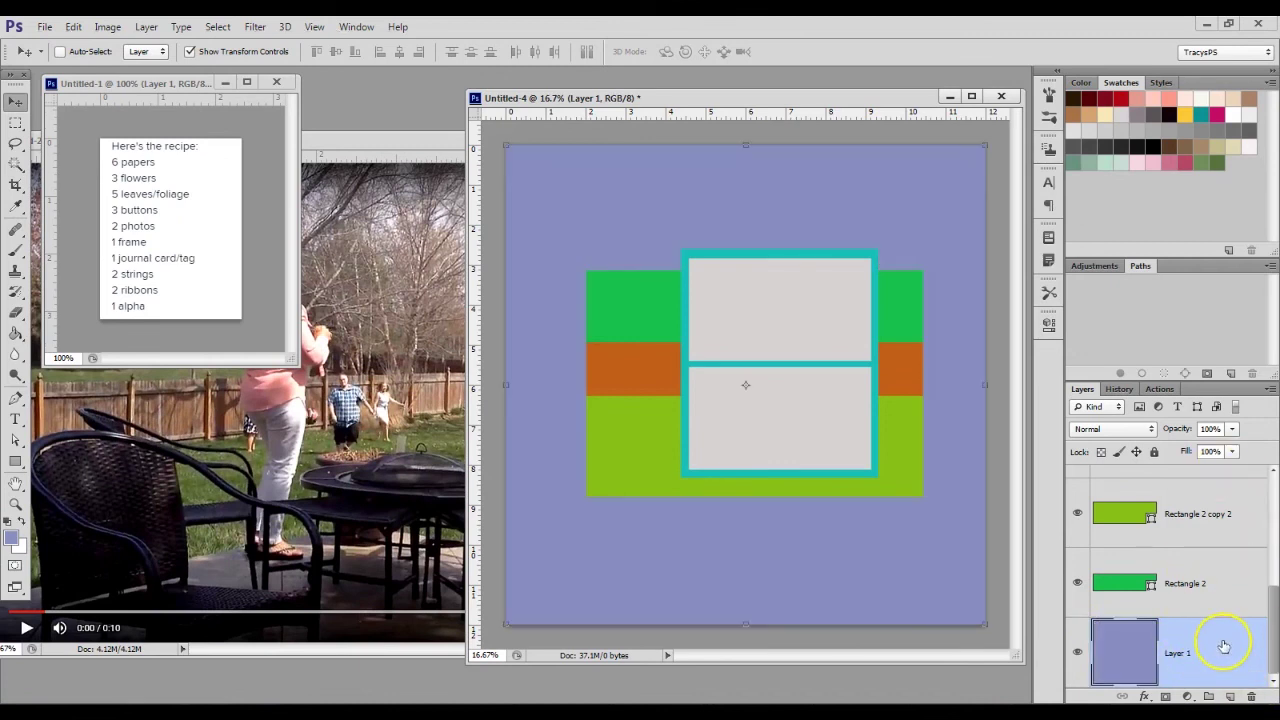
# Step: Add a white-filled copy of the periwinkle layer above it, scaled to 91% about the page centre
pyautogui.hotkey('ctrl', 'j')
pyautogui.click(1217, 651)
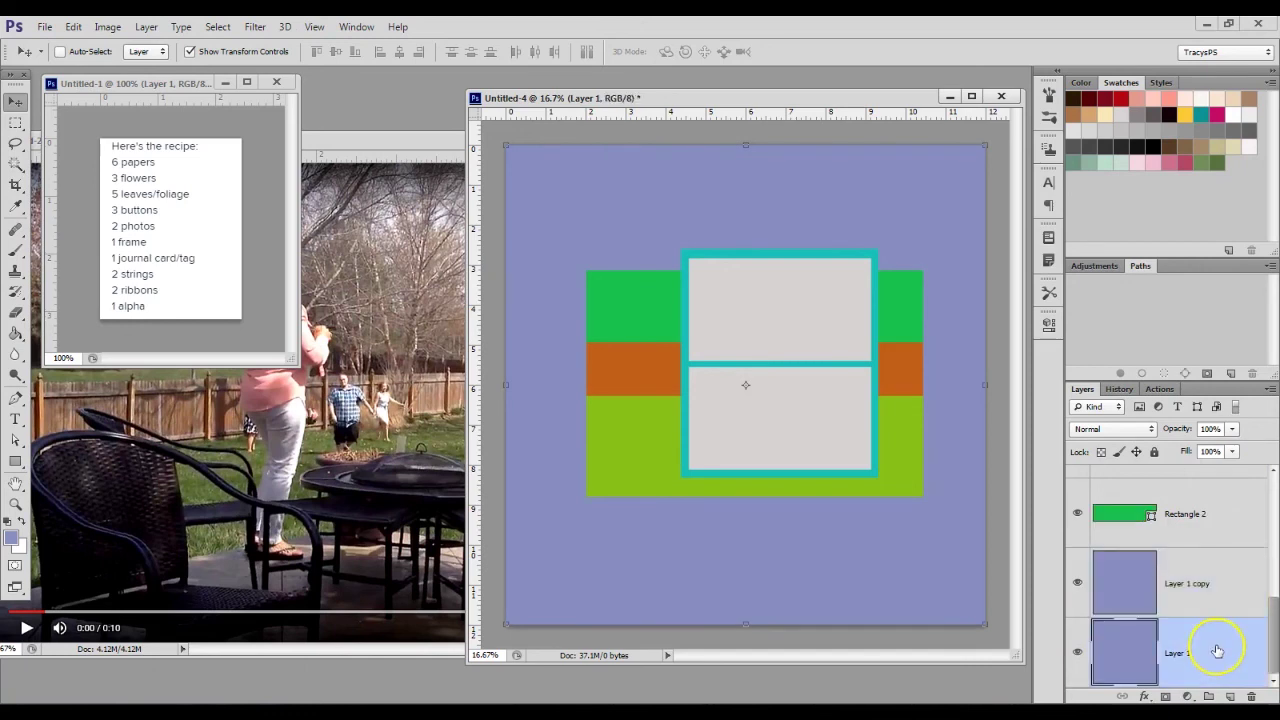
pyautogui.click(1207, 604)
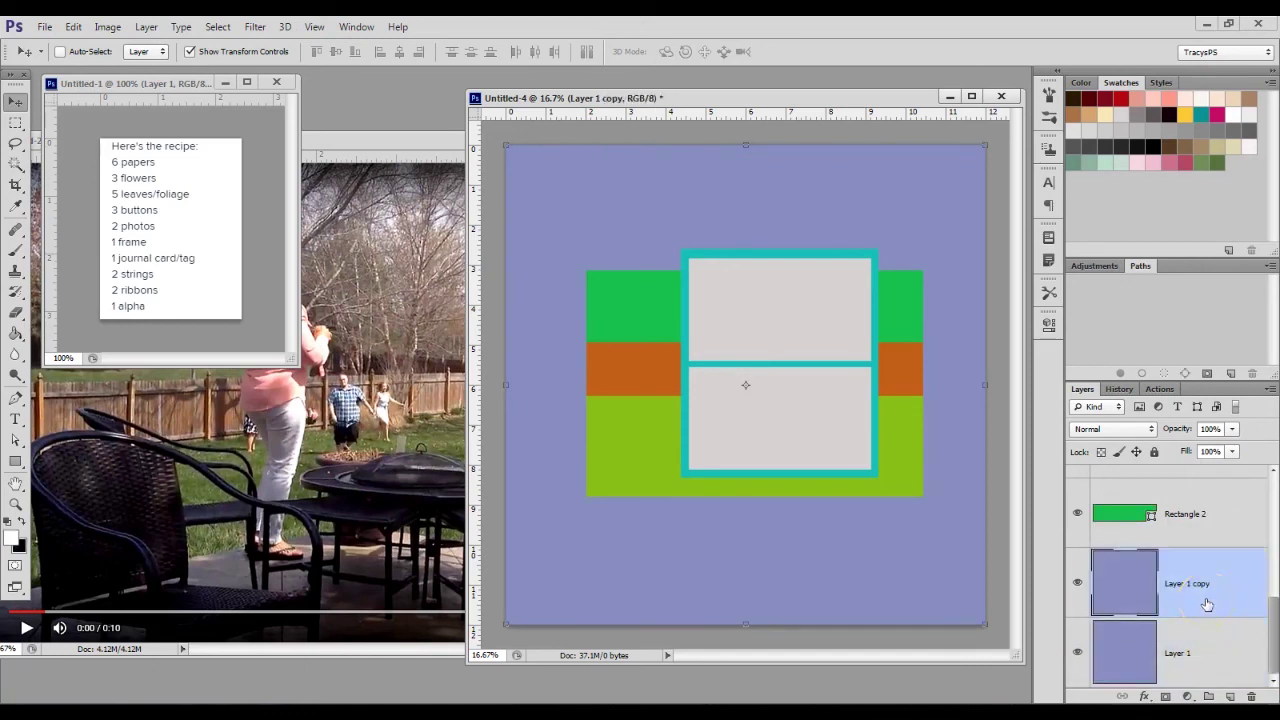
pyautogui.hotkey('alt', 'BackSpace')
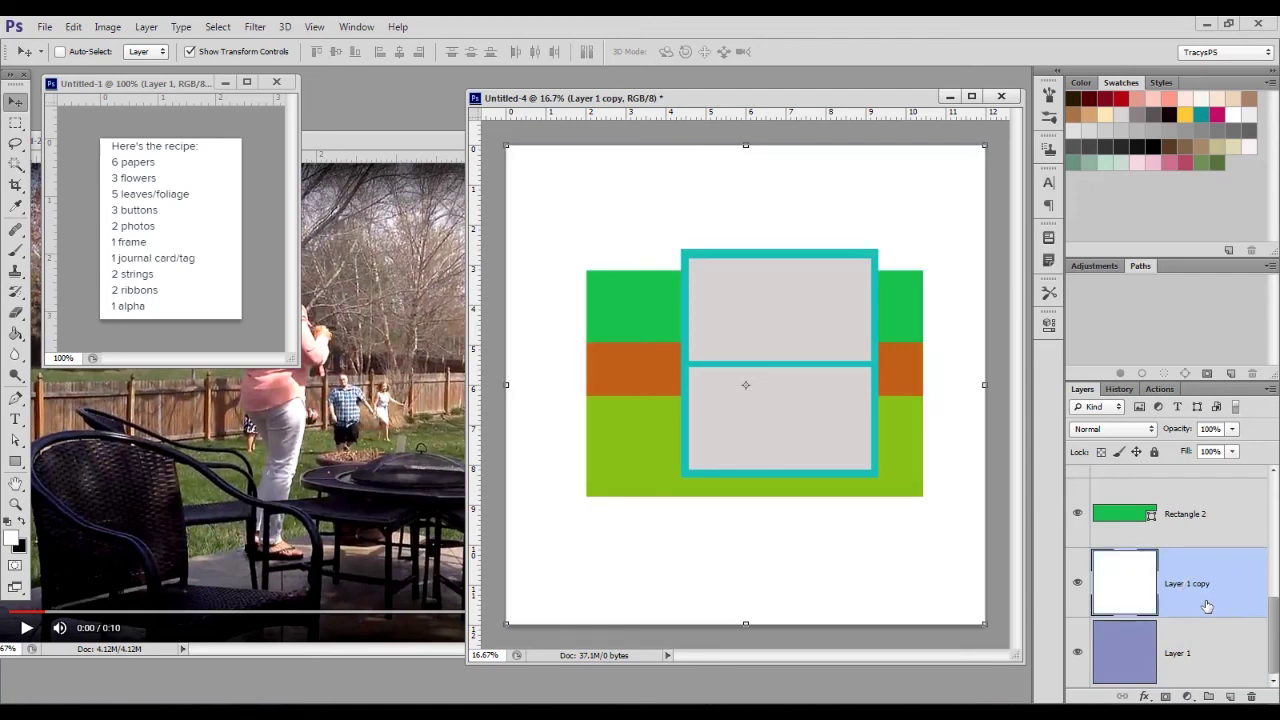
pyautogui.moveTo(984, 145); pyautogui.dragTo(970, 172)
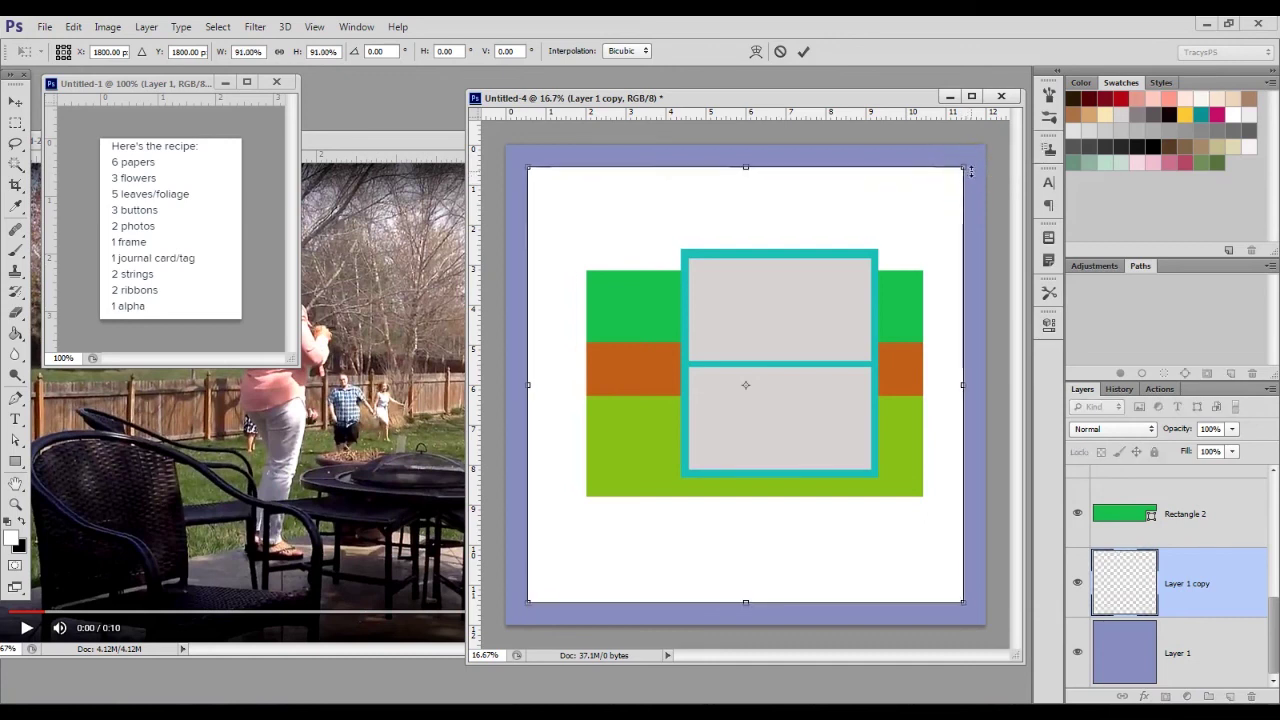
pyautogui.click(803, 51)
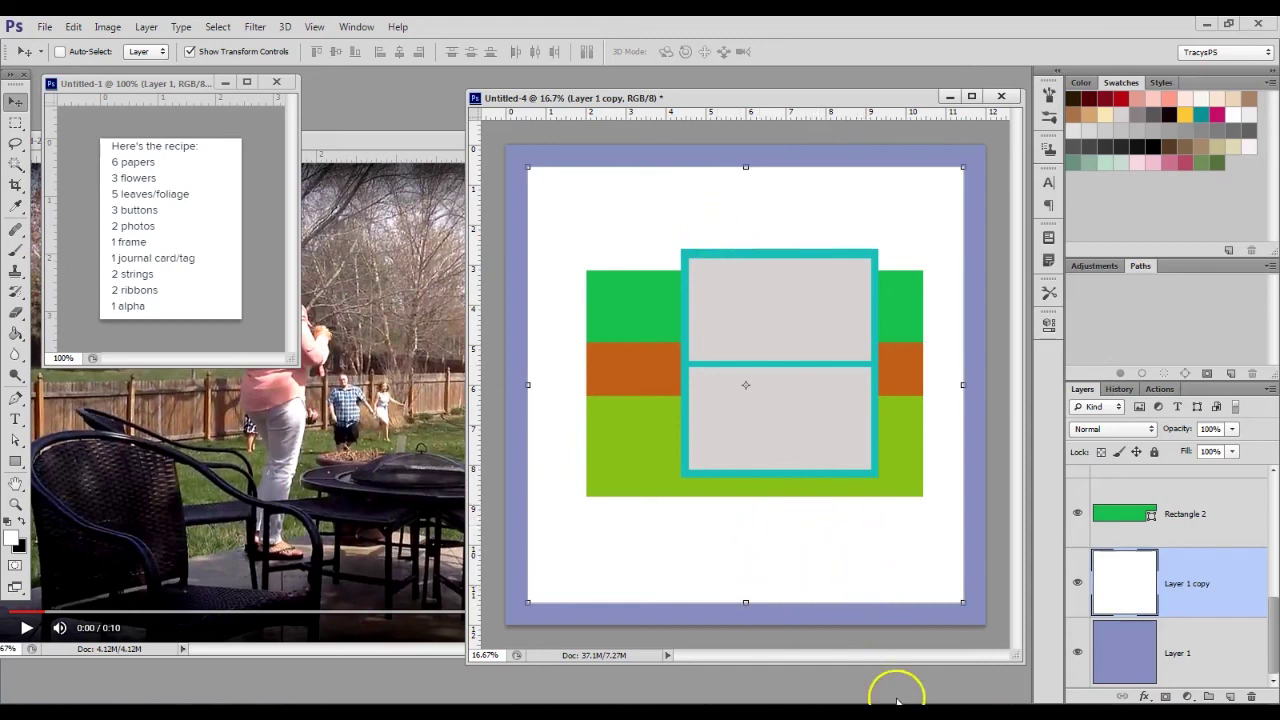
# Step: Switch to the file browser and open the Dye Job kit's Kit Papers folder, shown with larger thumbnails
pyautogui.click(584, 702)
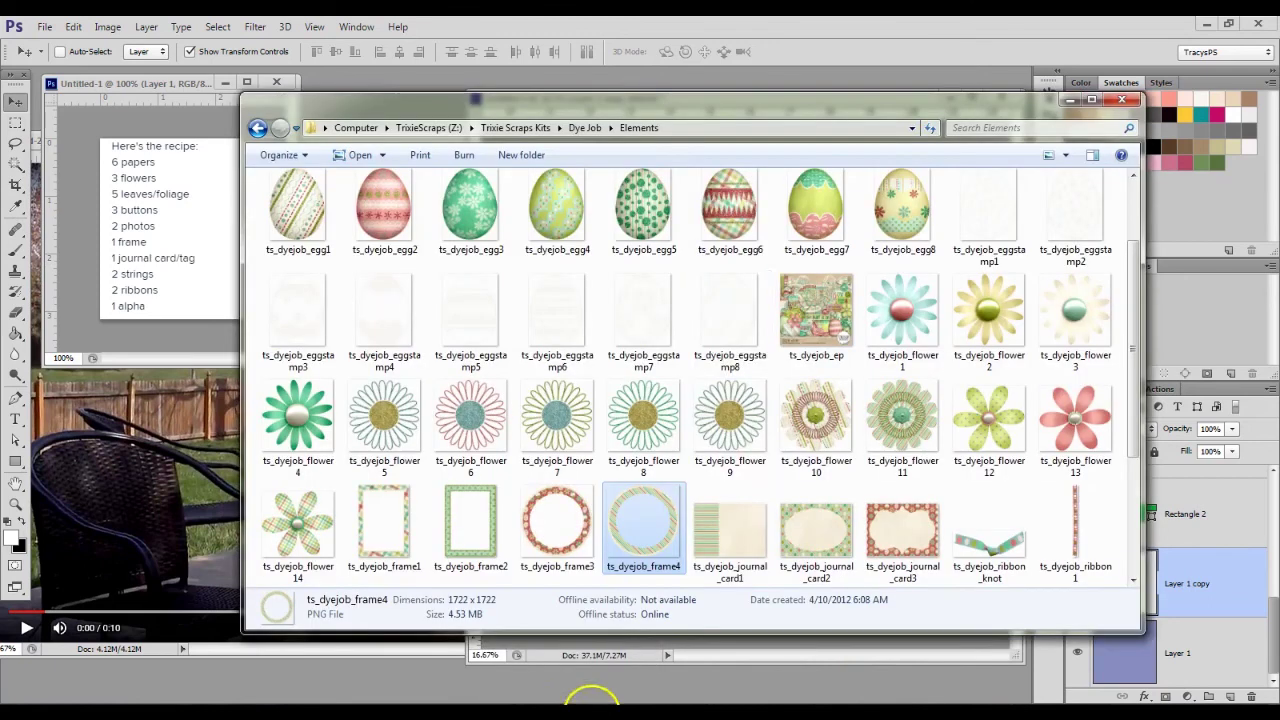
pyautogui.click(586, 126)
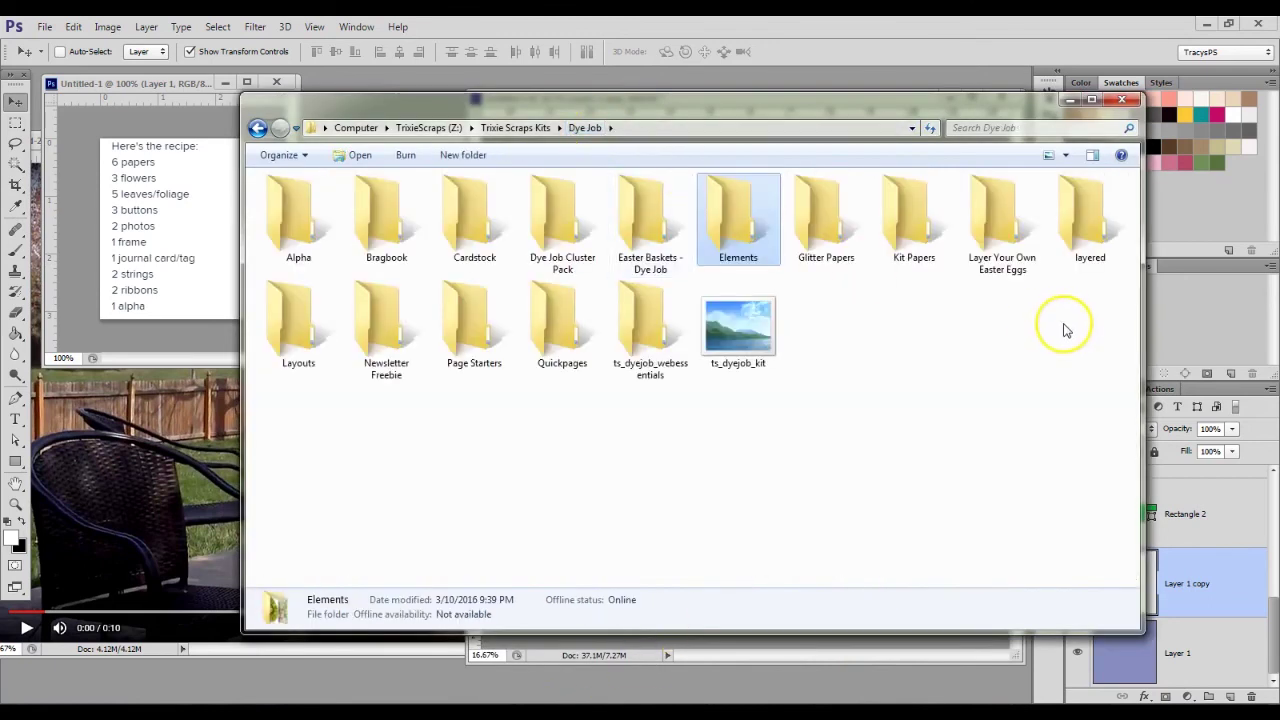
pyautogui.doubleClick(918, 225)
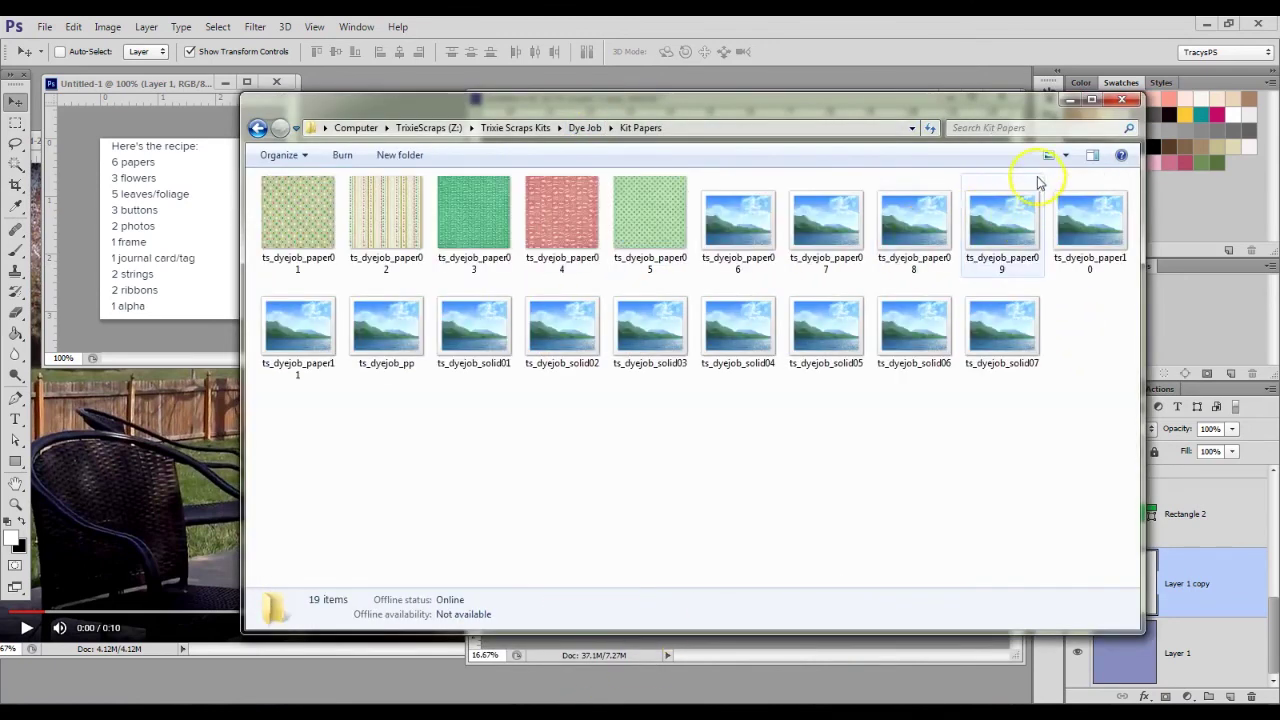
pyautogui.click(1065, 155)
pyautogui.moveTo(1070, 155); pyautogui.dragTo(1063, 120)
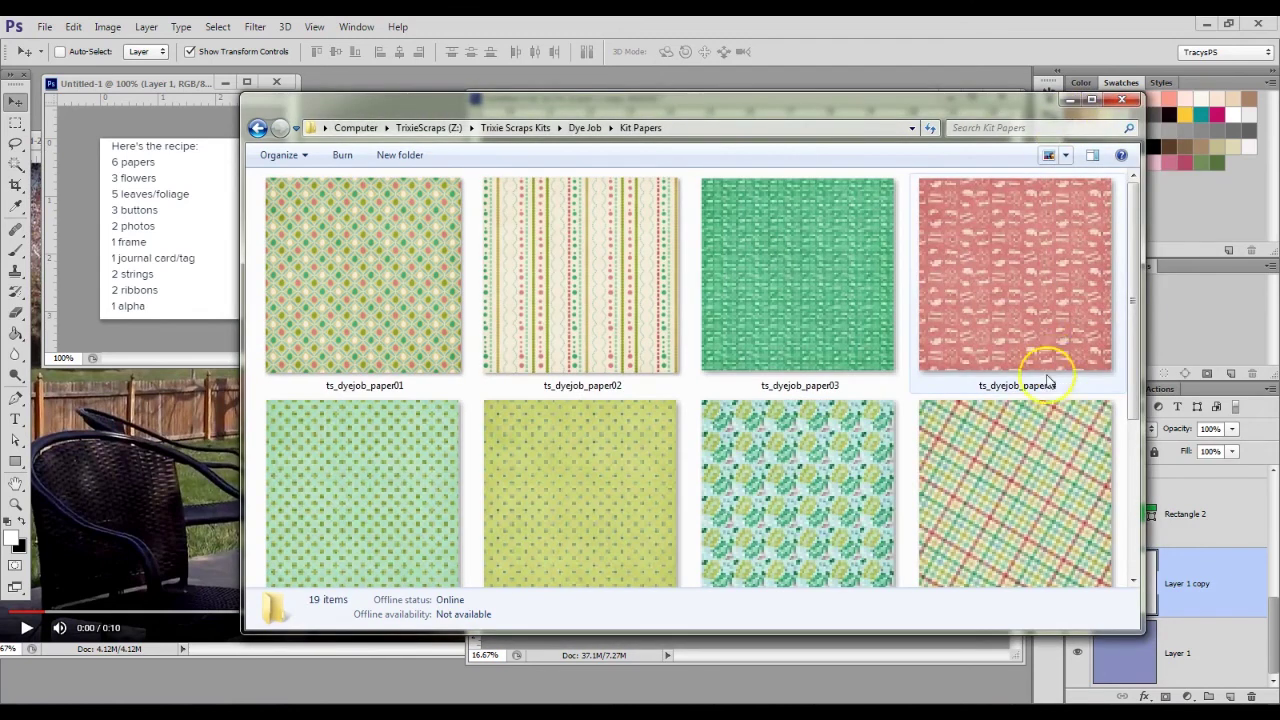
# Step: Open the cream paper ts_dyejob_solid07 from the Kit Papers folder in Photoshop
pyautogui.moveTo(1131, 237); pyautogui.dragTo(1152, 505)
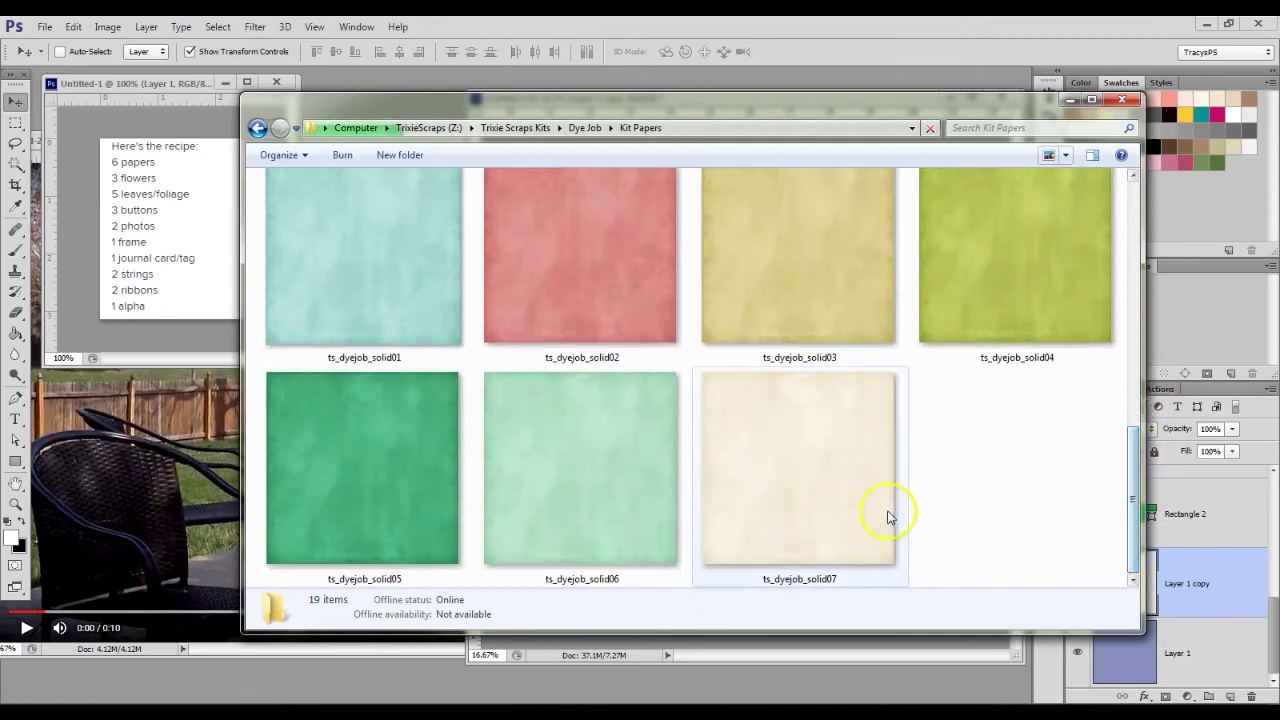
pyautogui.click(862, 487)
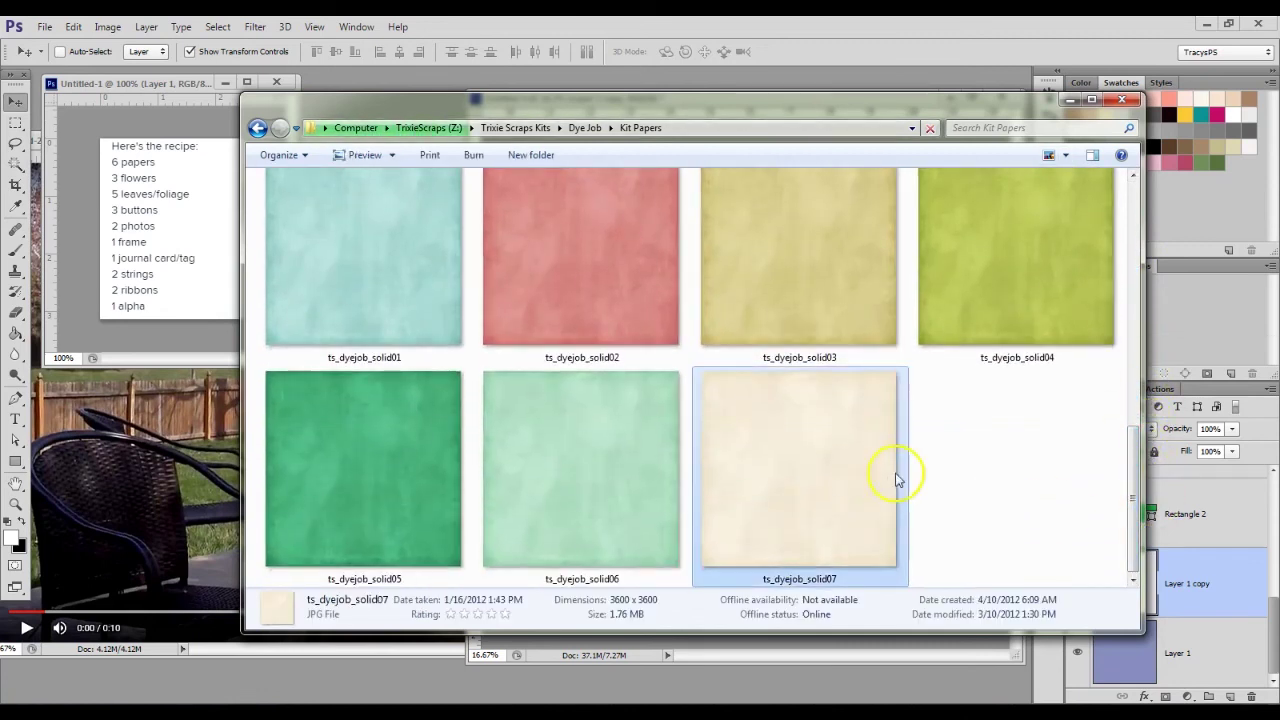
pyautogui.click(770, 688)
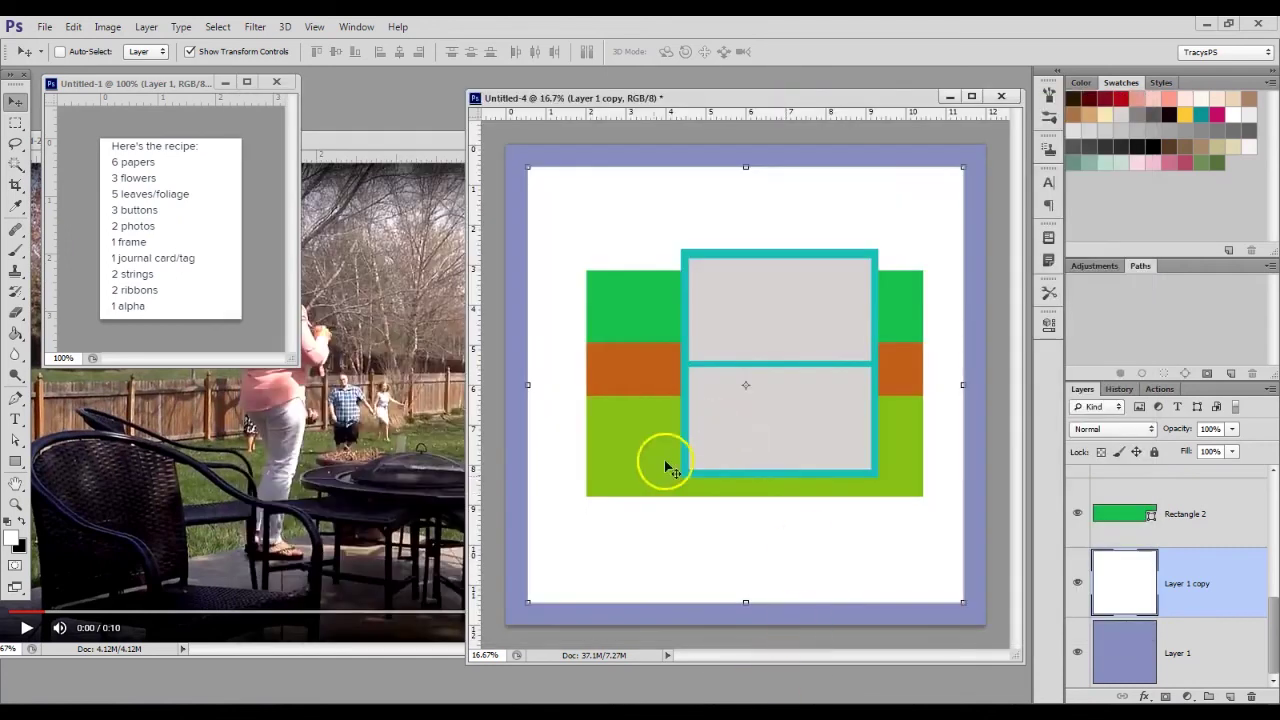
pyautogui.click(551, 700)
pyautogui.moveTo(760, 451); pyautogui.dragTo(822, 443)
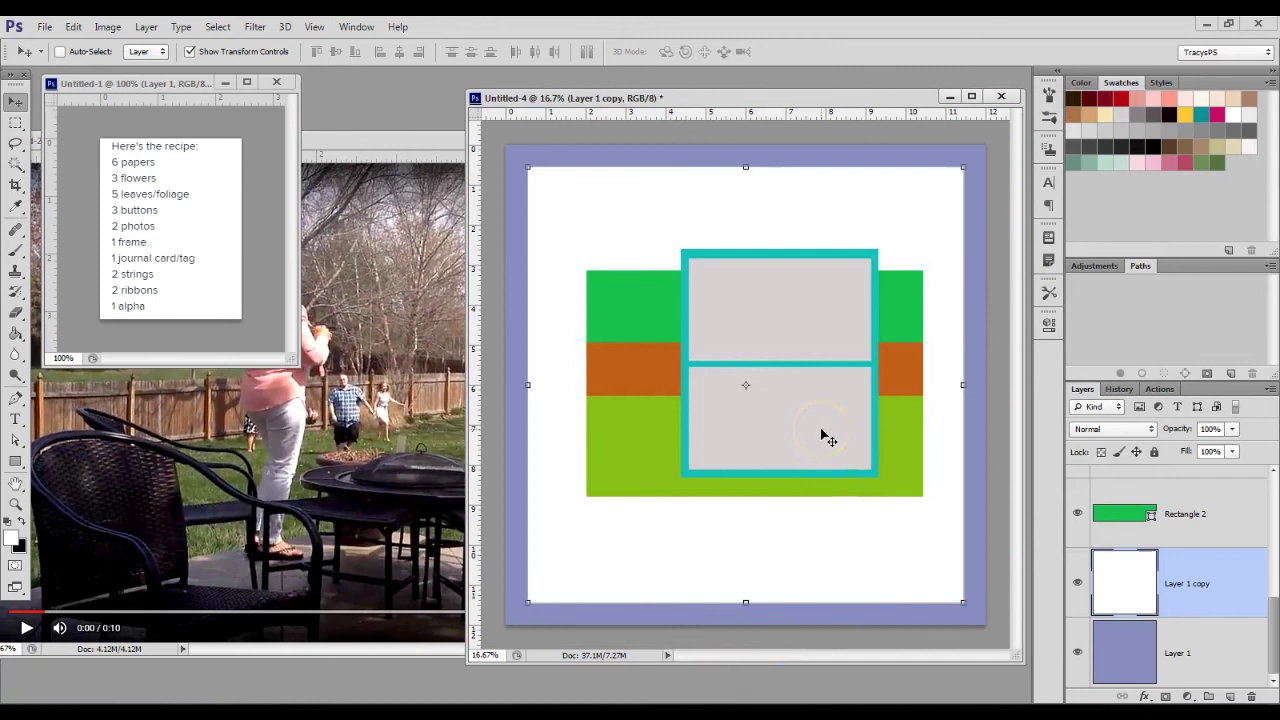
# Step: Place the cream paper over the page, clipped to the white square, and close the paper's source file
pyautogui.moveTo(380, 280); pyautogui.dragTo(957, 312)
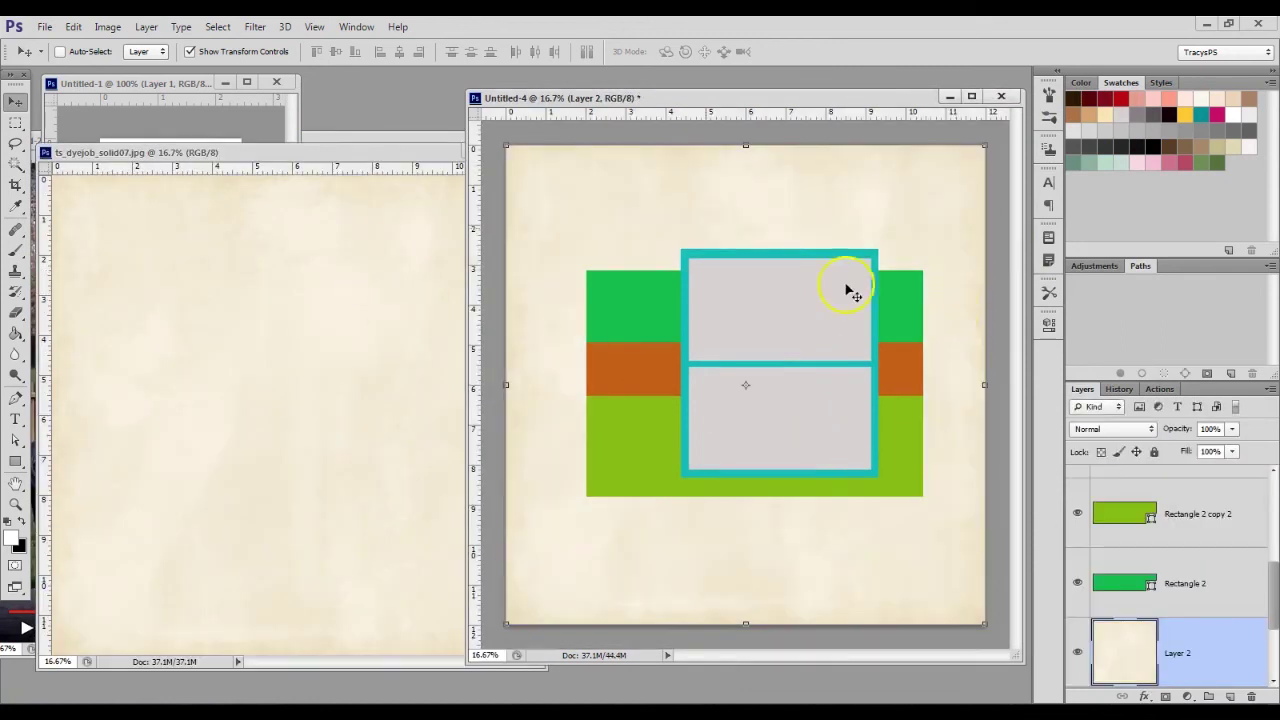
pyautogui.click(399, 153)
pyautogui.click(533, 151)
pyautogui.scroll(-2, 1175, 603)
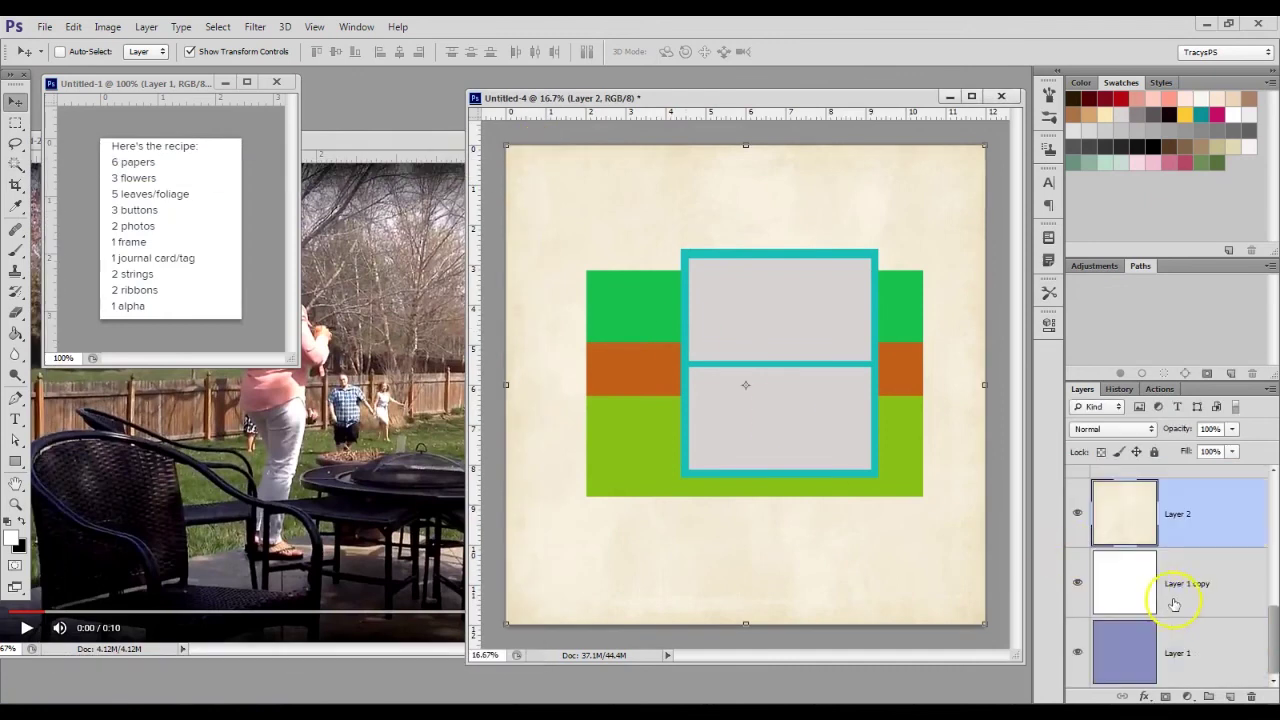
pyautogui.keyDown('alt'); pyautogui.click(1190, 556); pyautogui.keyUp('alt')
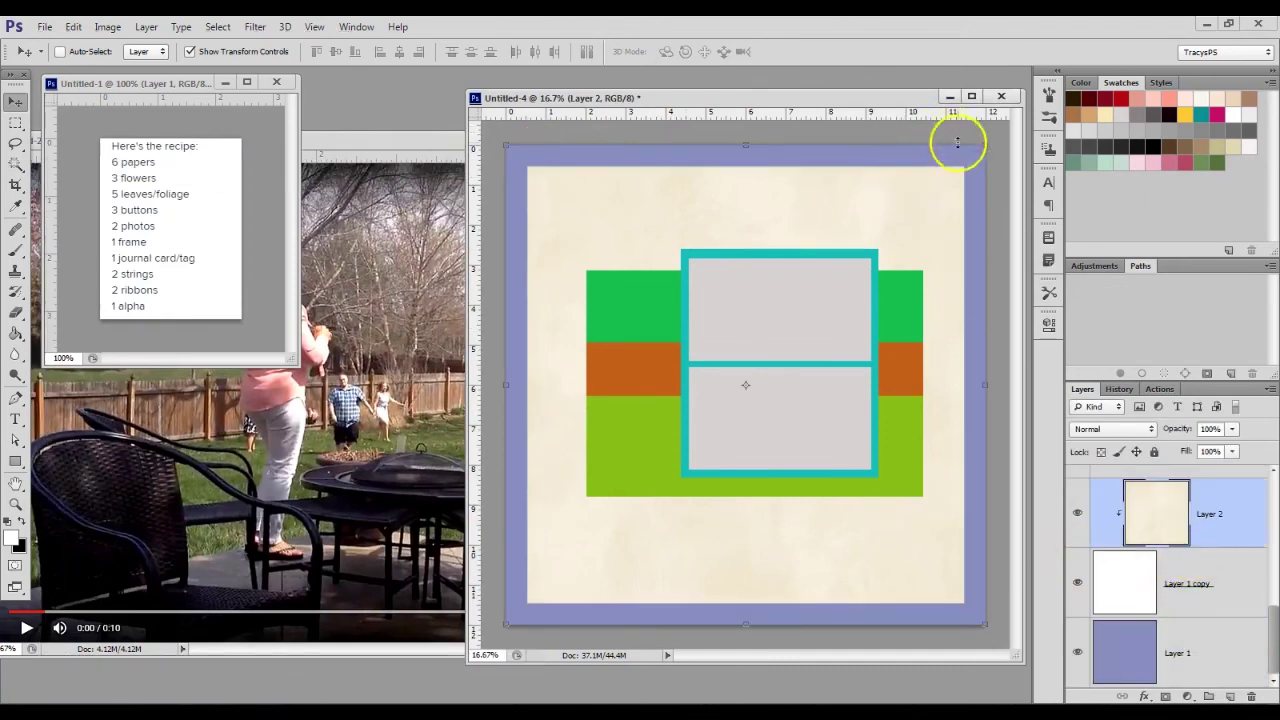
# Step: Switch back to the Kit Papers folder and select the plaid paper ts_dyejob_paper08
pyautogui.click(588, 697)
pyautogui.scroll(-5, 985, 383)
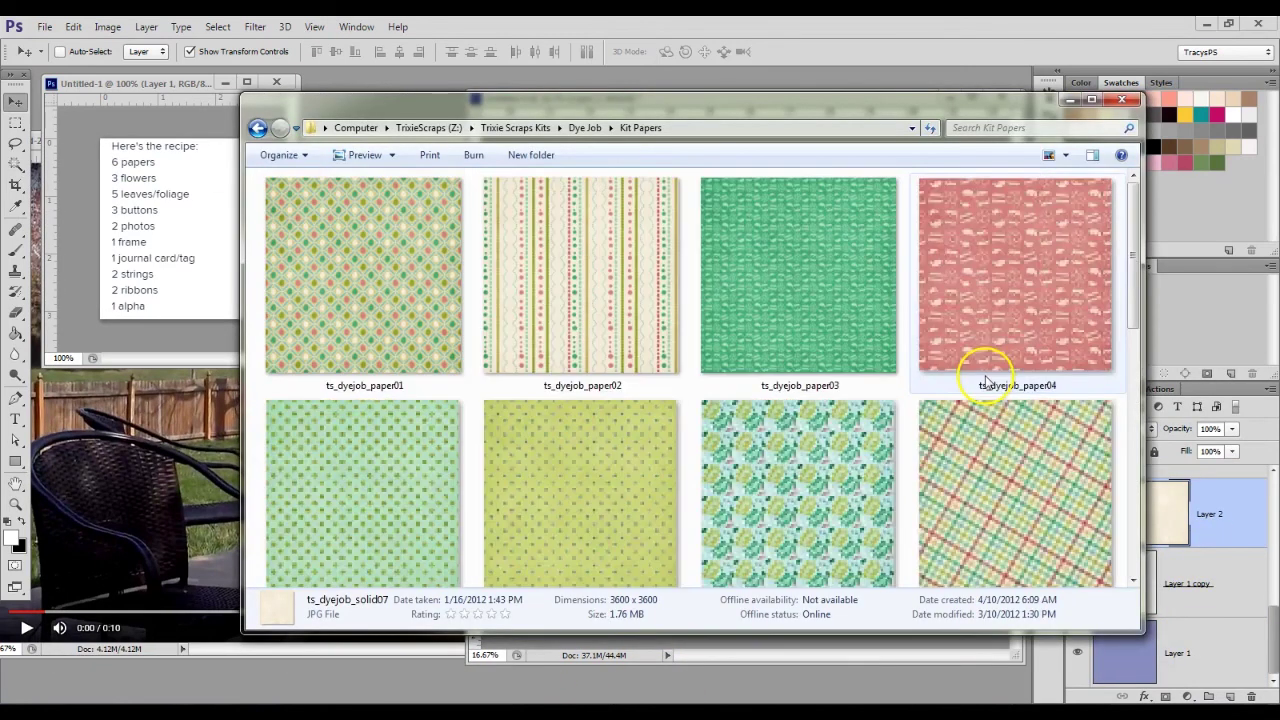
pyautogui.scroll(1, 985, 385)
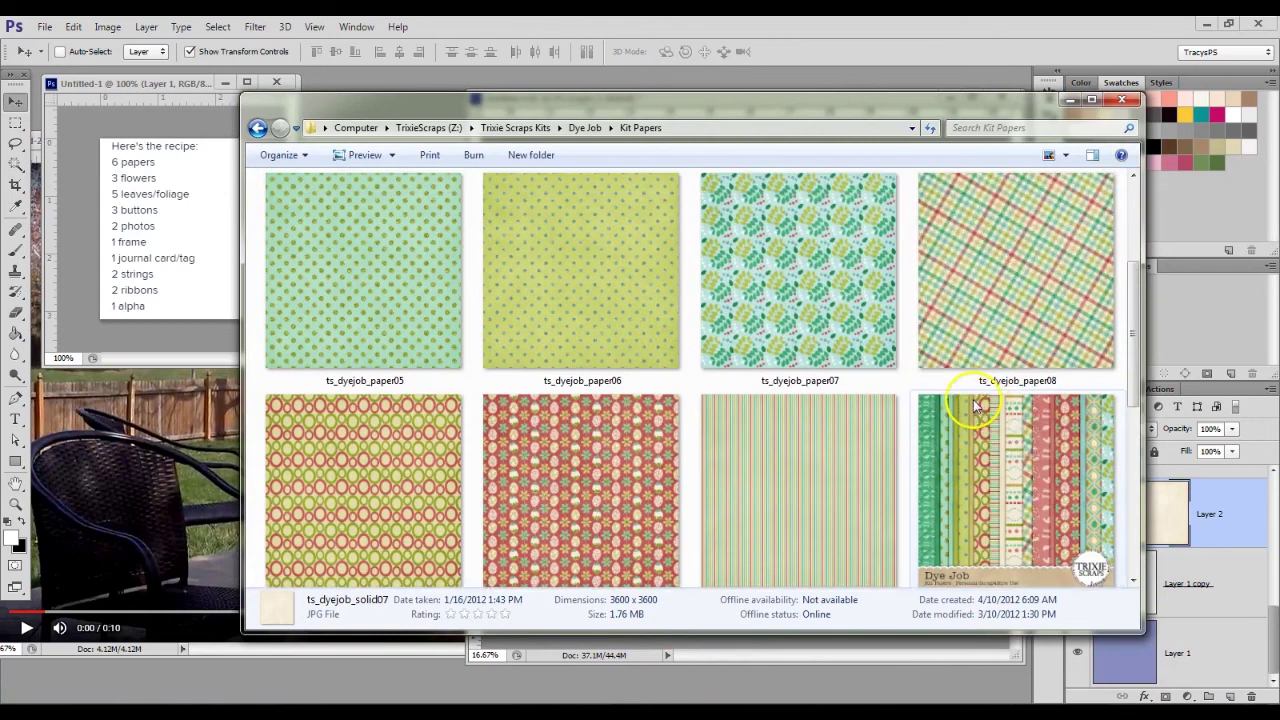
pyautogui.click(1041, 290)
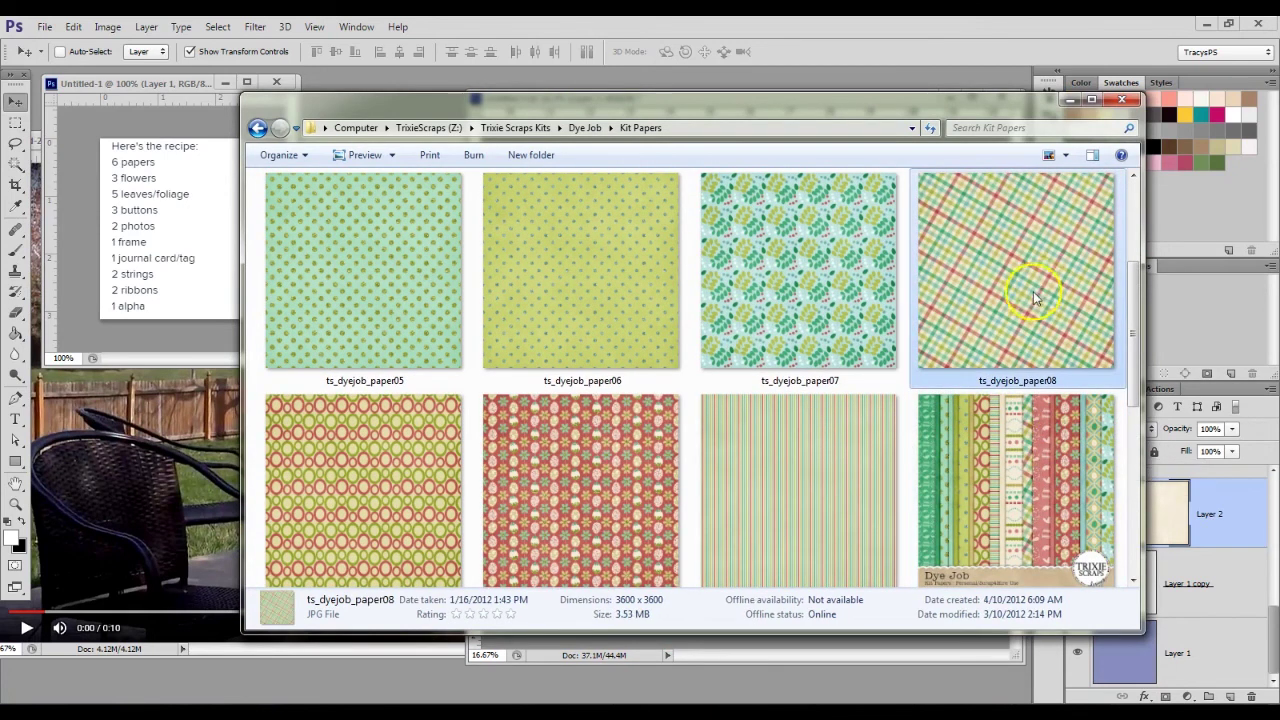
# Step: Add the papers ts_dyejob_paper01 and ts_dyejob_paper06 to the selection in the Kit Papers folder
pyautogui.scroll(-3, 716, 398)
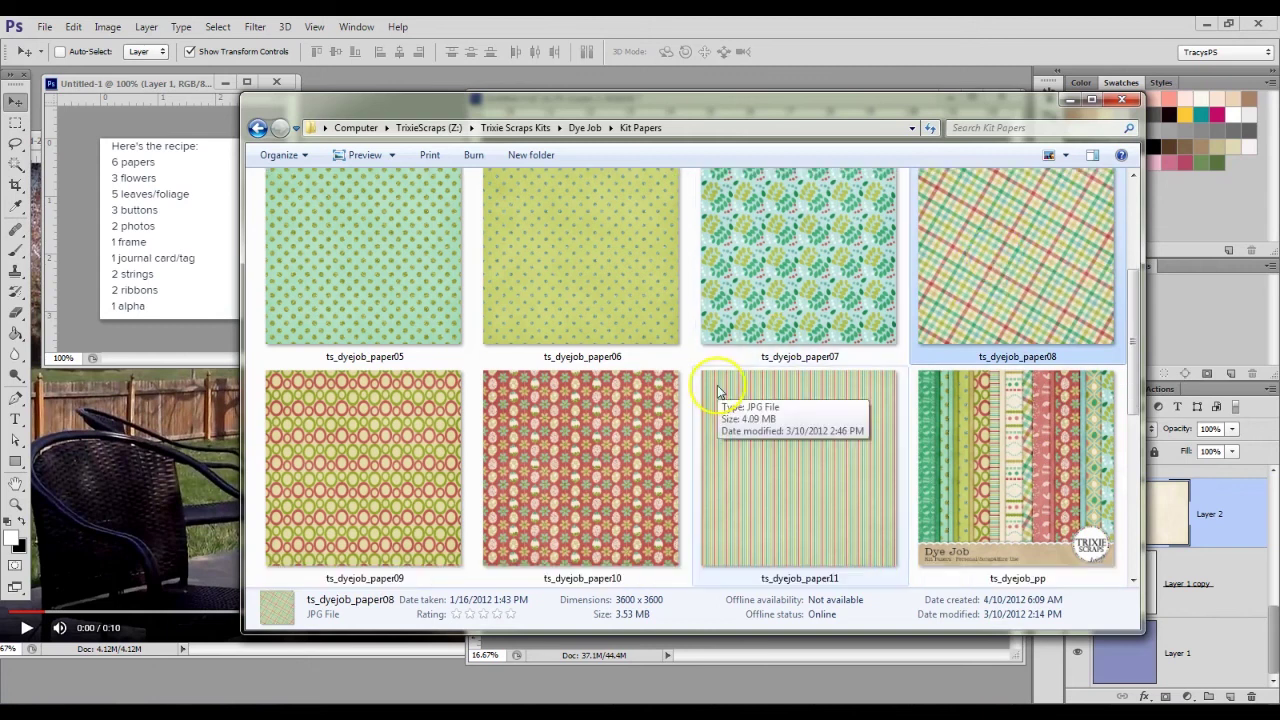
pyautogui.scroll(1, 716, 398)
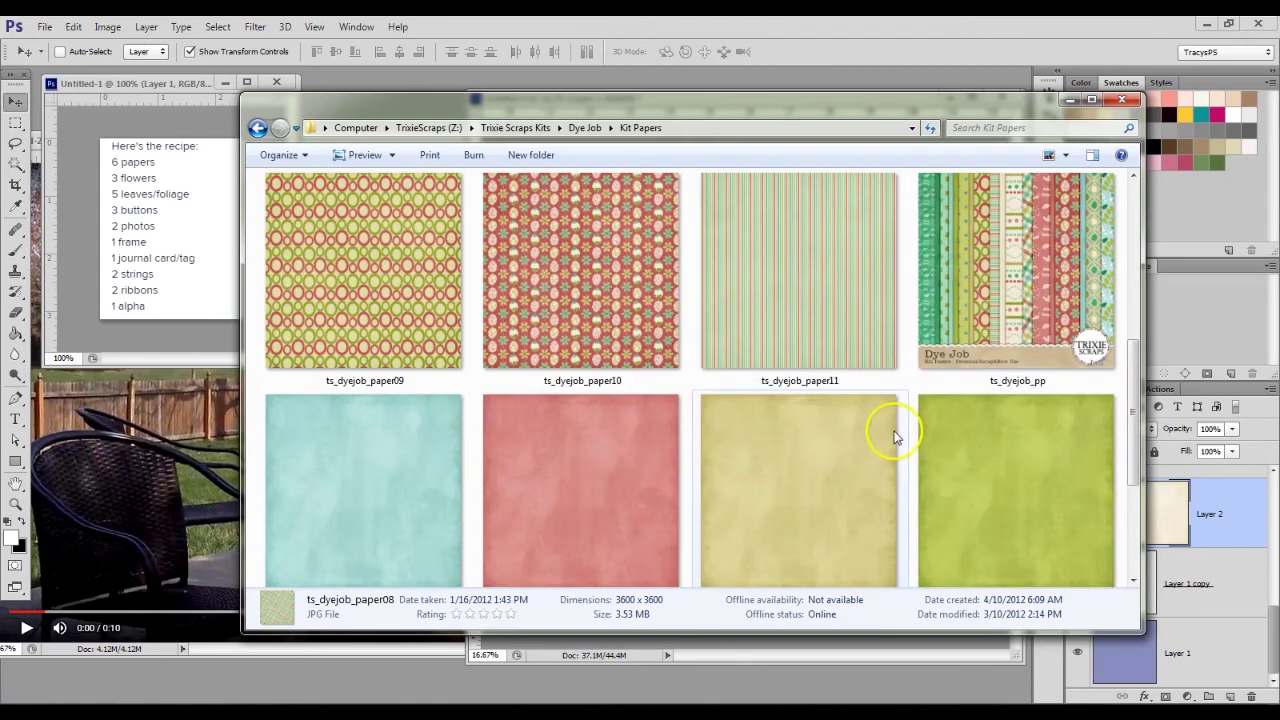
pyautogui.scroll(5, 894, 434)
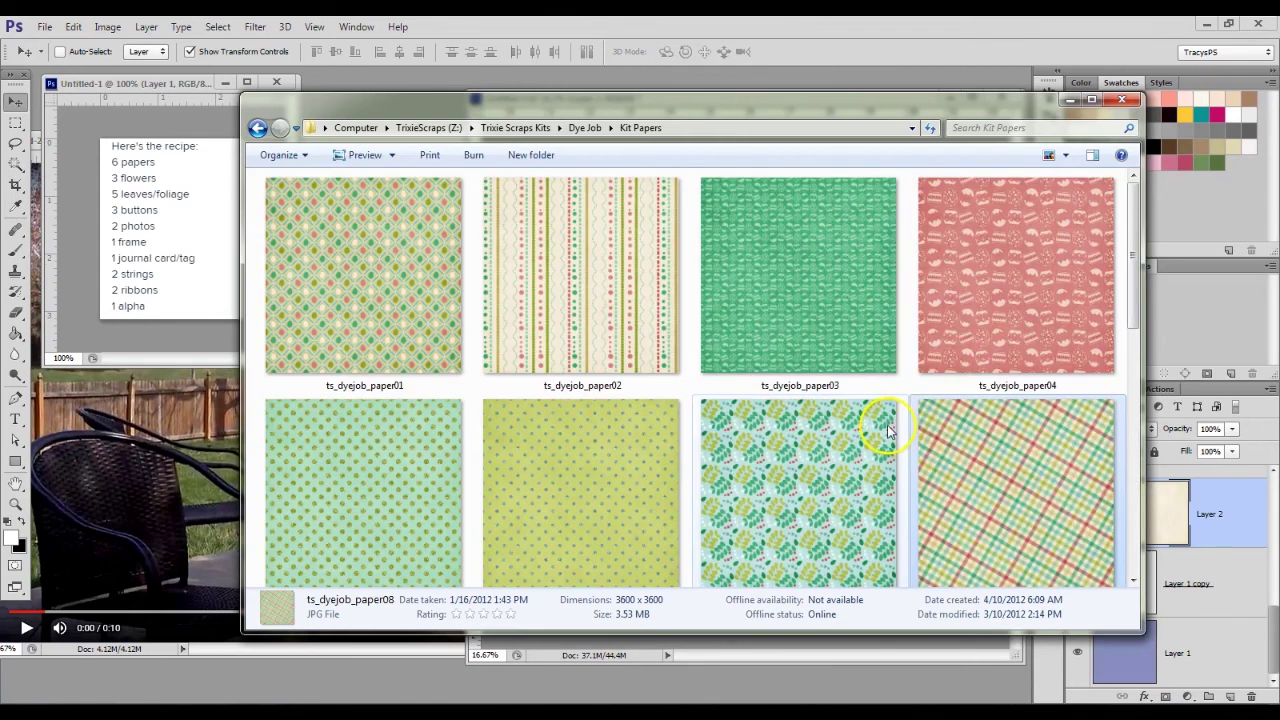
pyautogui.keyDown('ctrl'); pyautogui.click(380, 304); pyautogui.keyUp('ctrl')
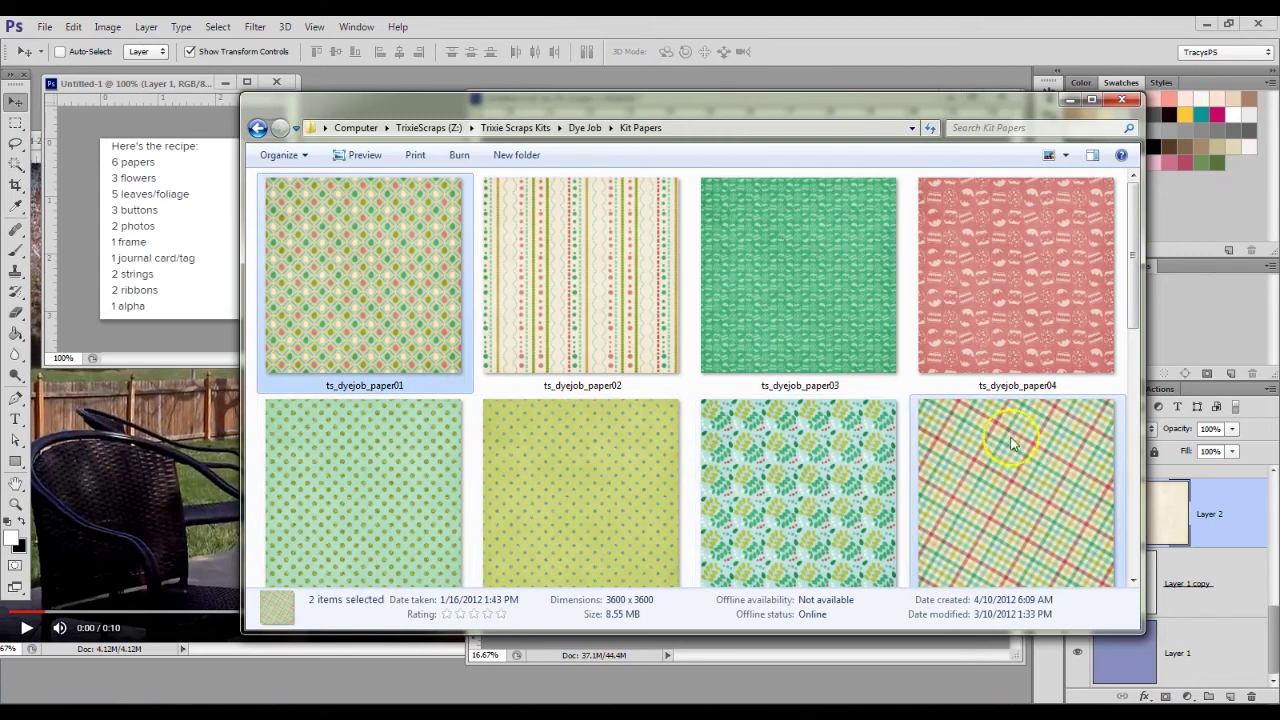
pyautogui.scroll(-3, 842, 483)
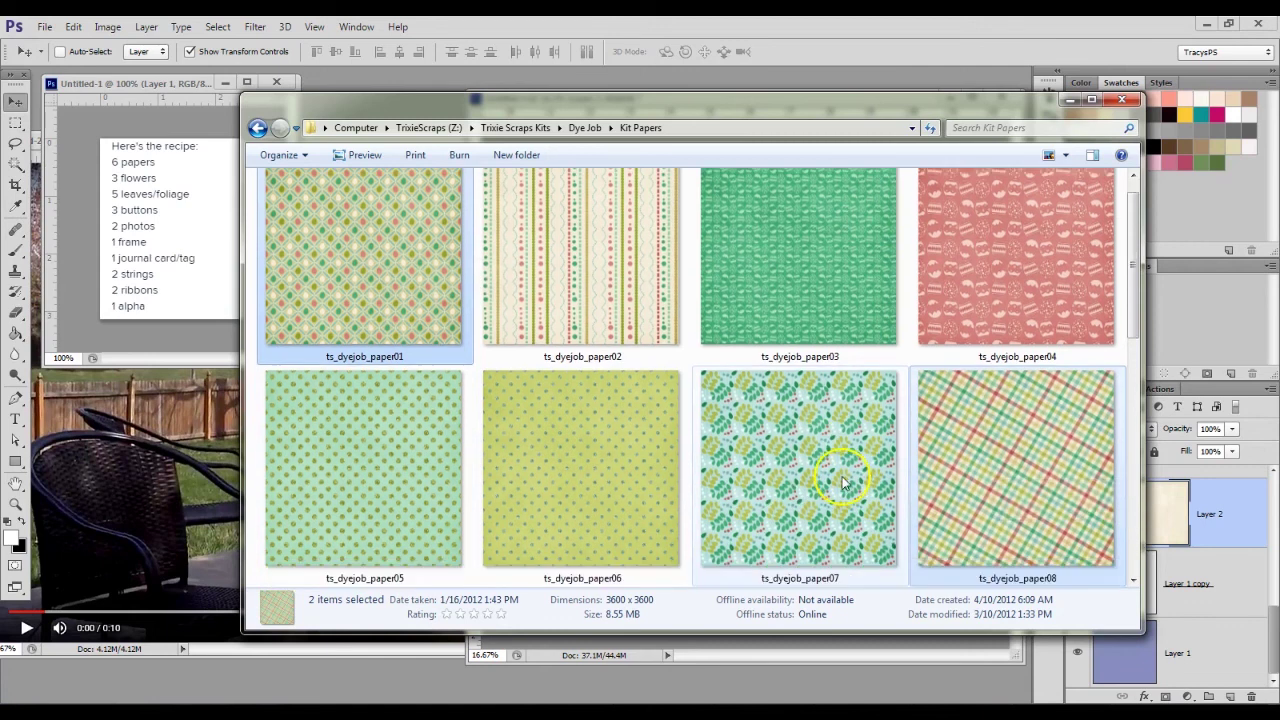
pyautogui.scroll(1, 846, 495)
pyautogui.keyDown('ctrl'); pyautogui.click(568, 290); pyautogui.keyUp('ctrl')
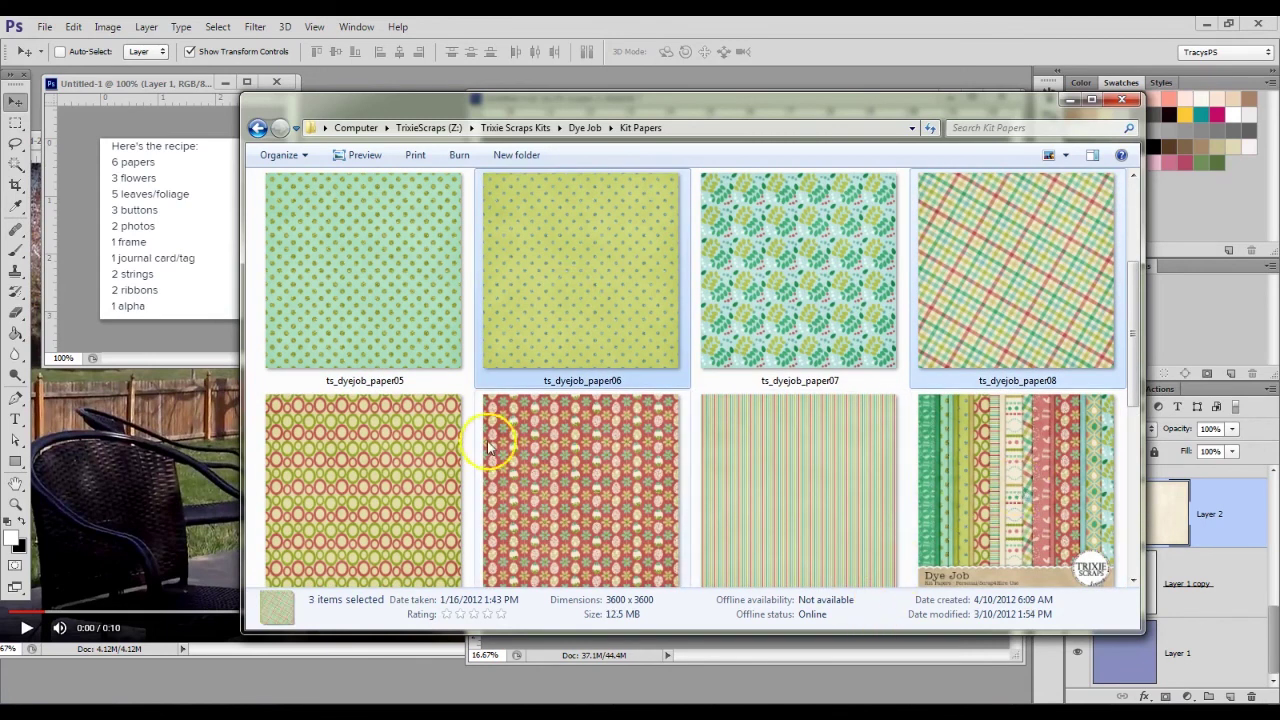
# Step: Add the striped paper ts_dyejob_paper02 to the selection and open all four selected papers in Photoshop
pyautogui.scroll(-3, 785, 482)
pyautogui.scroll(-3, 785, 482)
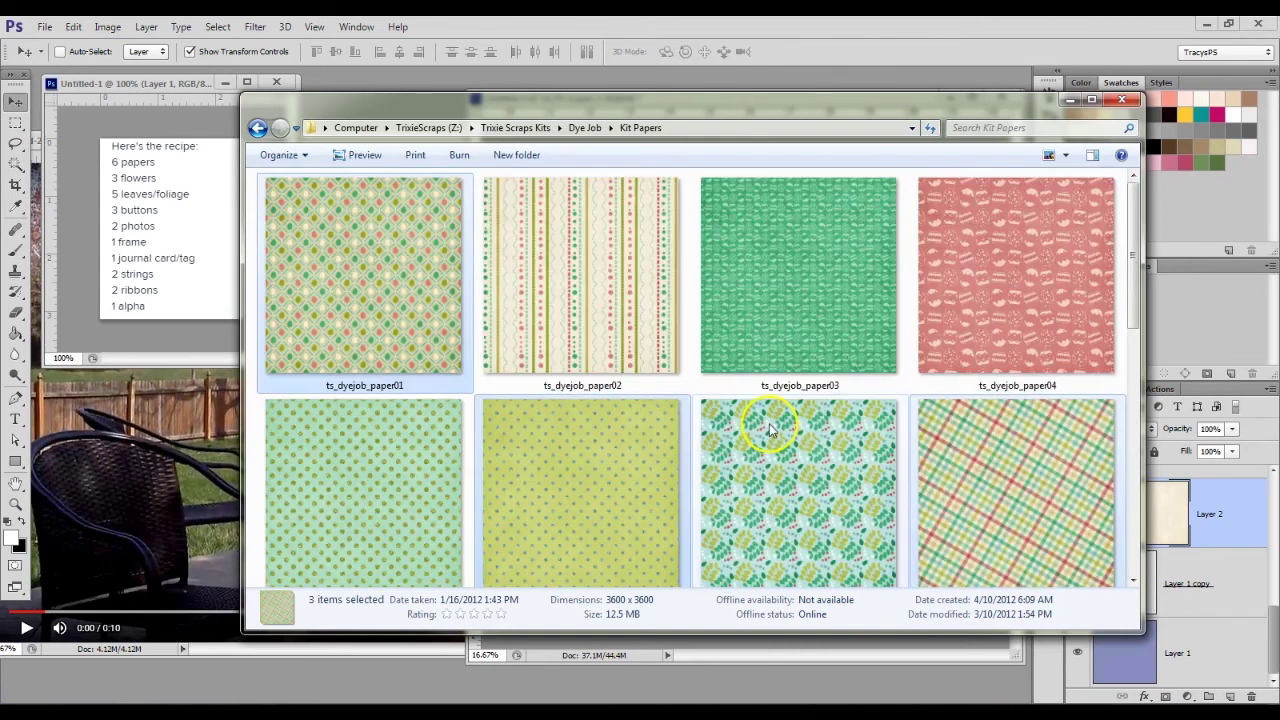
pyautogui.keyDown('ctrl'); pyautogui.click(623, 303); pyautogui.keyUp('ctrl')
pyautogui.moveTo(404, 62); pyautogui.dragTo(402, 45)
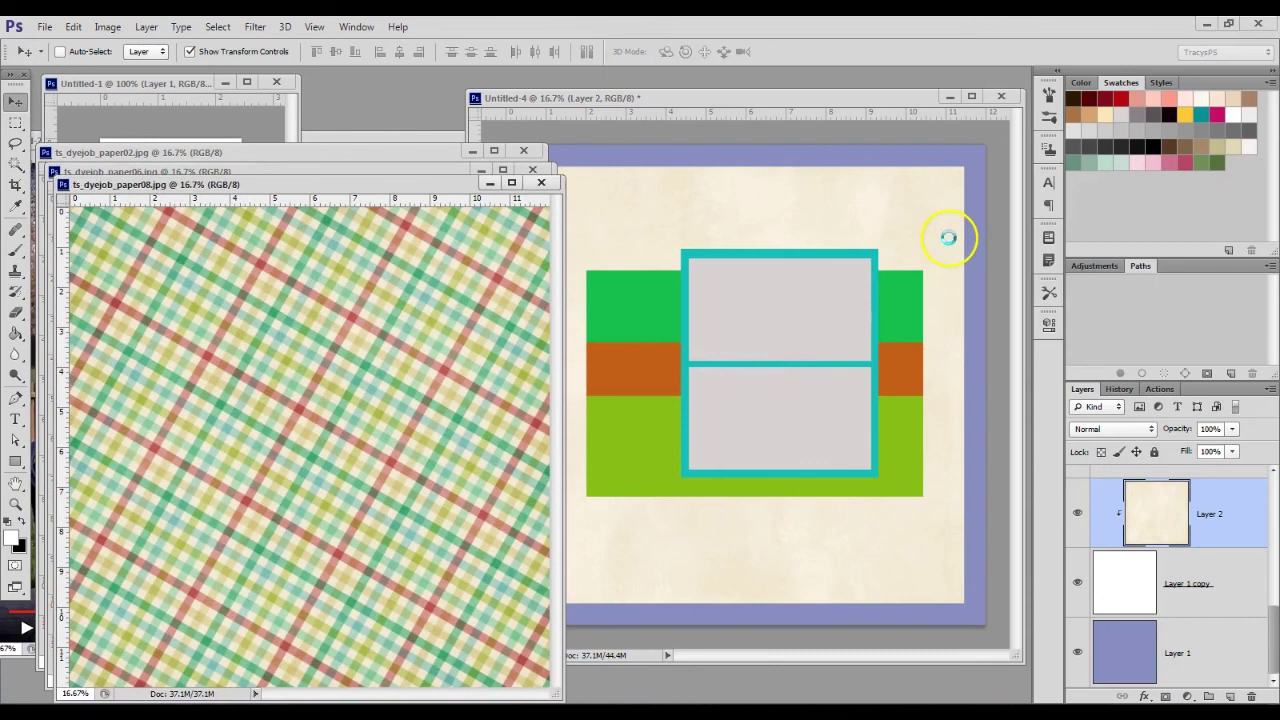
# Step: Place the plaid paper directly above the purple background square, clip it to that square, and close the paper's source file
pyautogui.click(938, 162)
pyautogui.scroll(-2, 1190, 576)
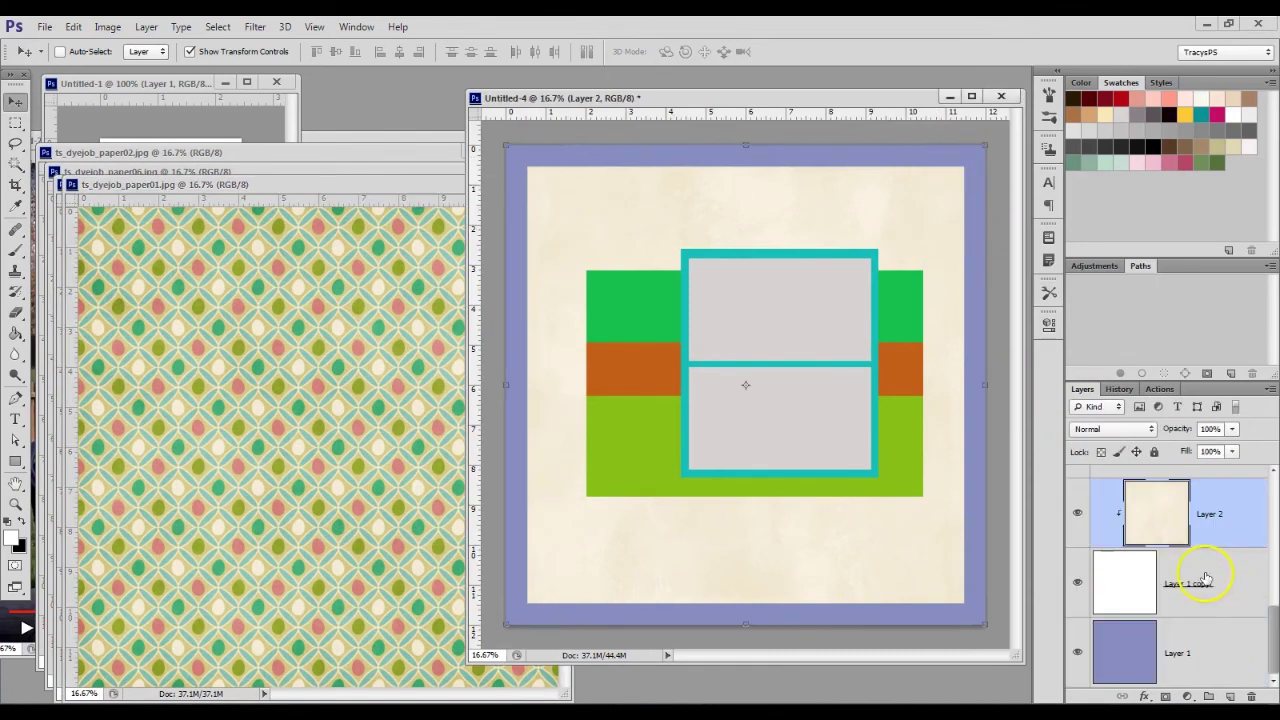
pyautogui.click(1222, 672)
pyautogui.moveTo(365, 192); pyautogui.dragTo(407, 255)
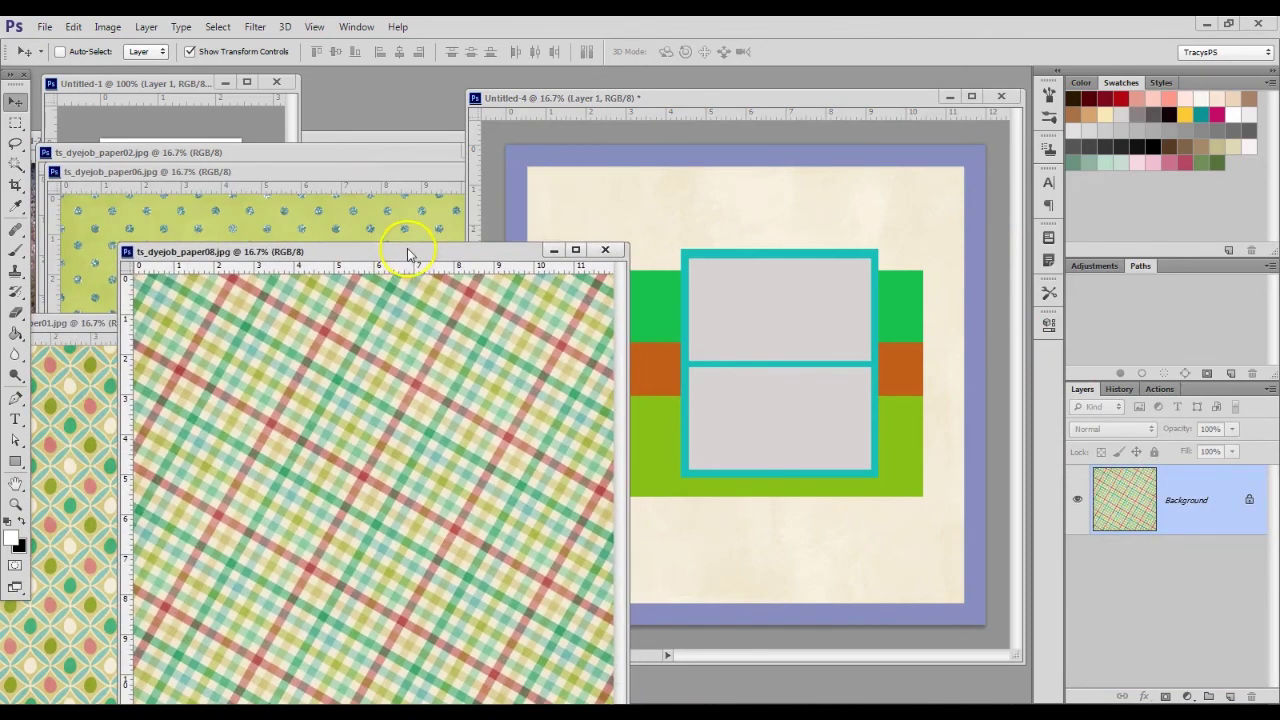
pyautogui.moveTo(445, 425); pyautogui.dragTo(983, 295)
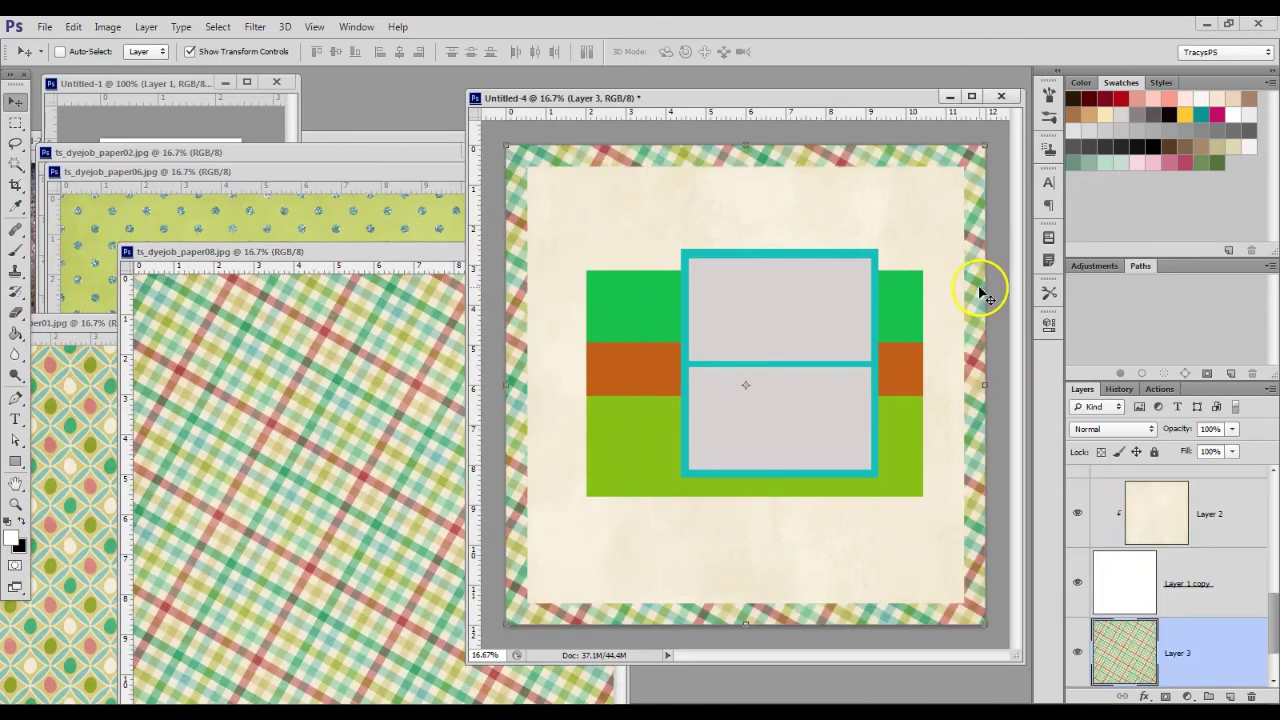
pyautogui.scroll(-1, 1172, 612)
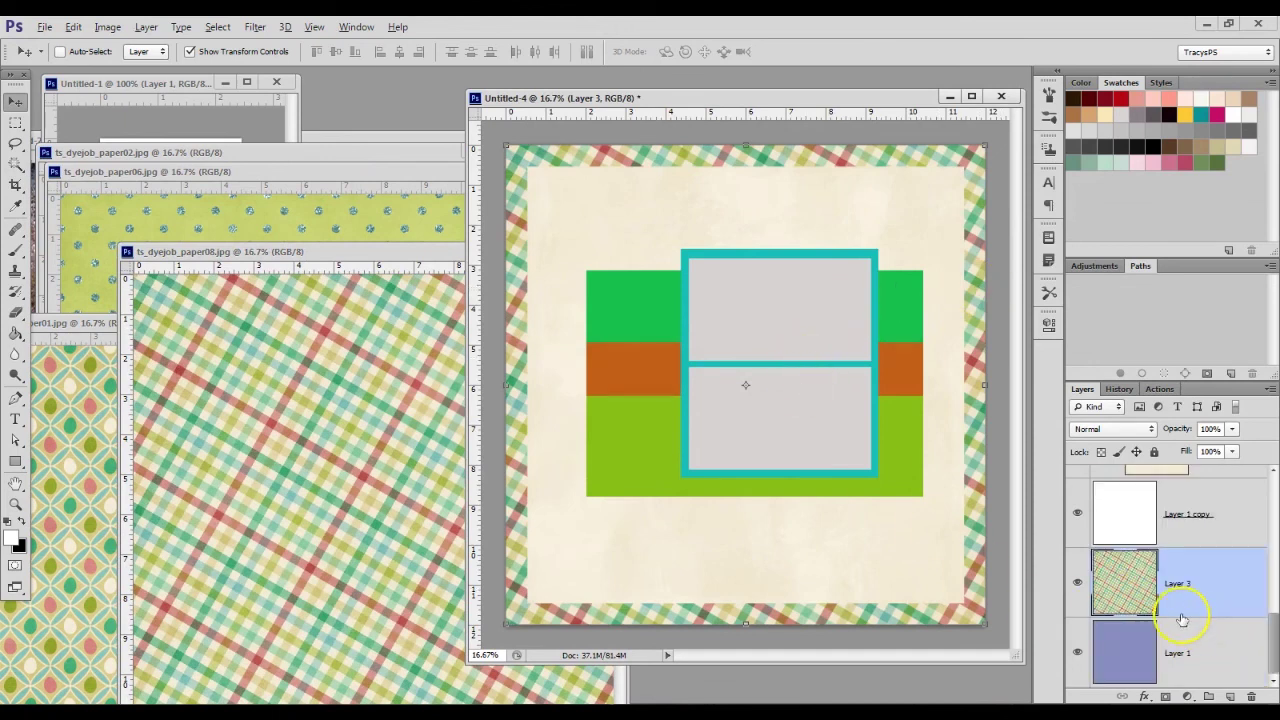
pyautogui.keyDown('alt'); pyautogui.click(1183, 612); pyautogui.keyUp('alt')
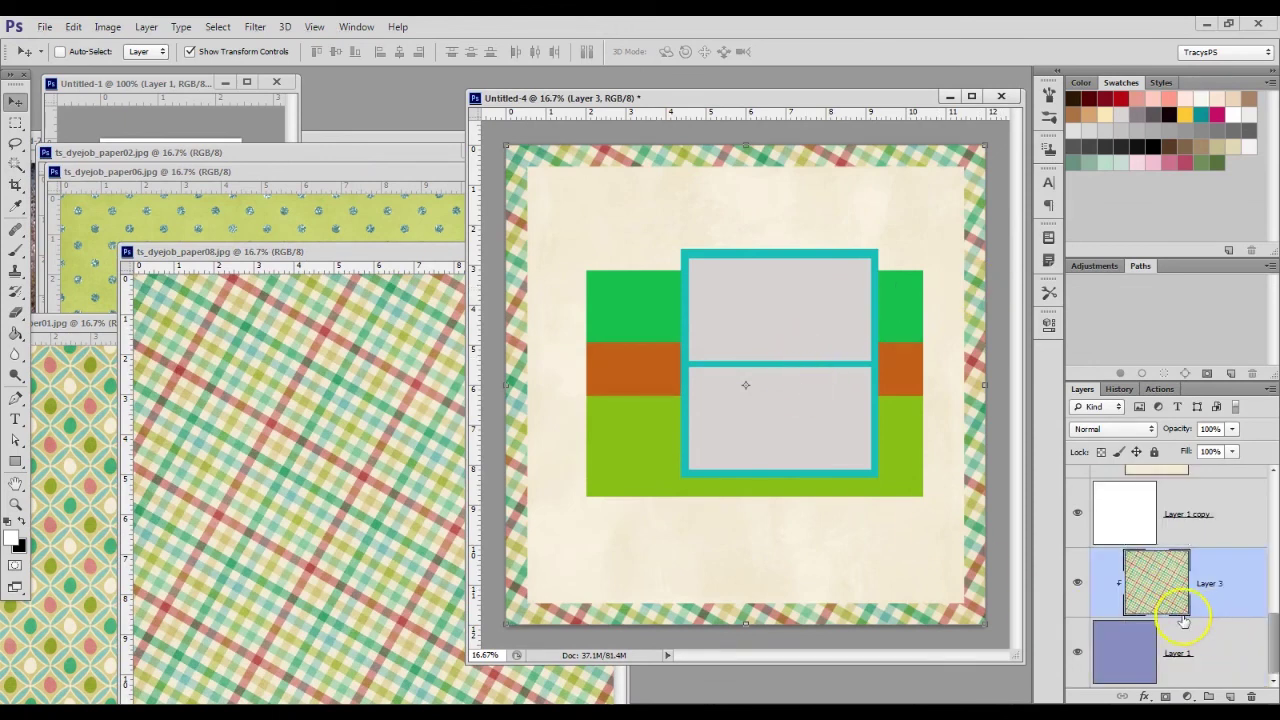
pyautogui.click(390, 262)
pyautogui.click(605, 251)
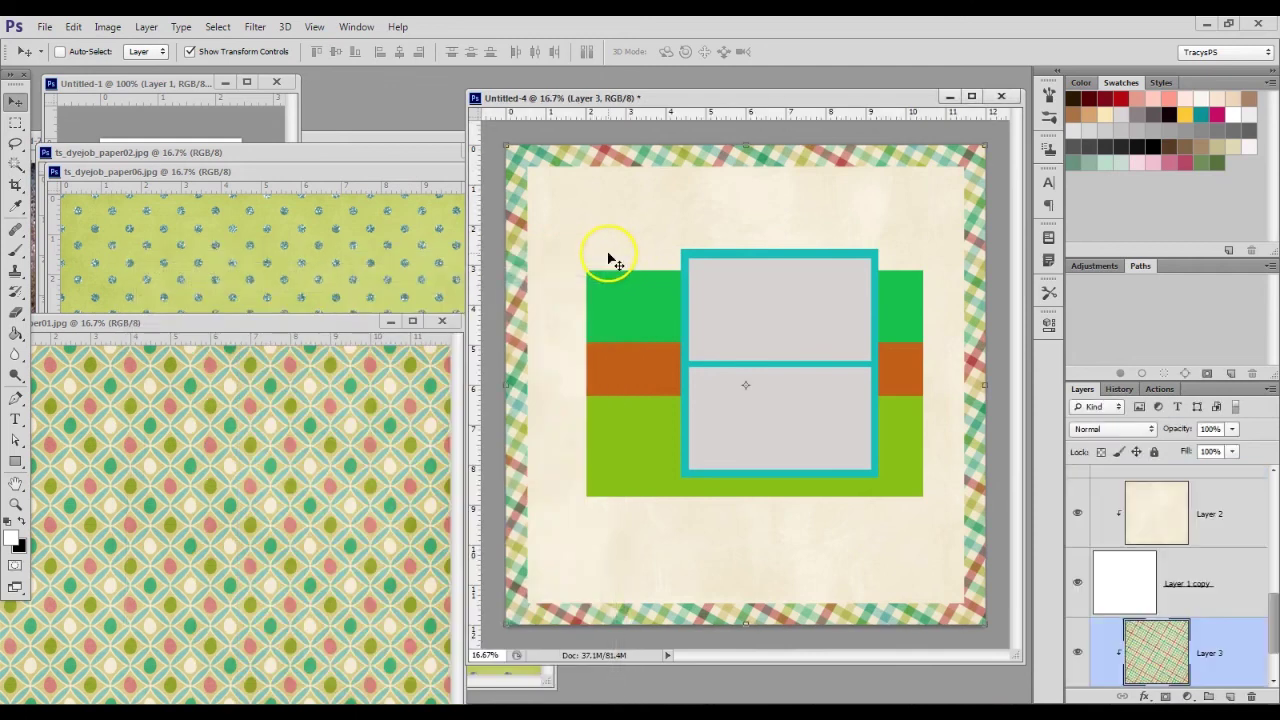
# Step: Place the striped paper ts_dyejob_paper02 on the page directly above the orange strip's layer
pyautogui.scroll(2, 1199, 592)
pyautogui.click(1210, 594)
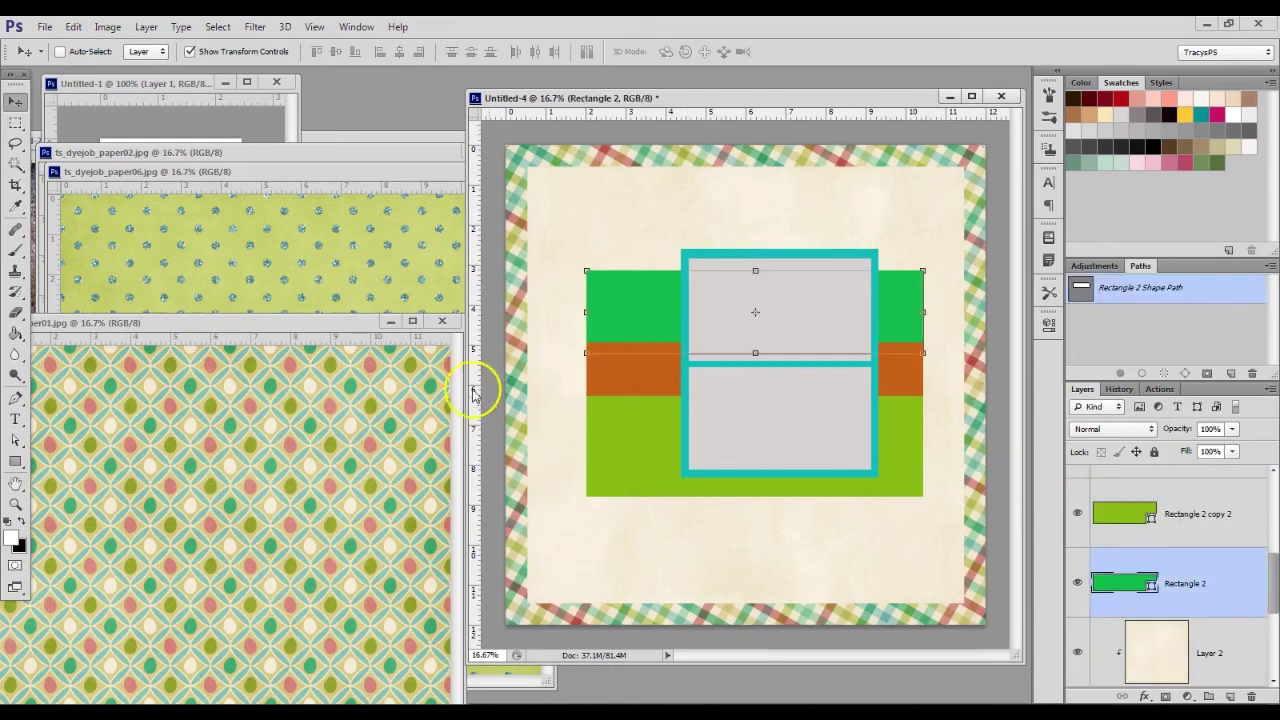
pyautogui.moveTo(318, 174); pyautogui.dragTo(434, 394)
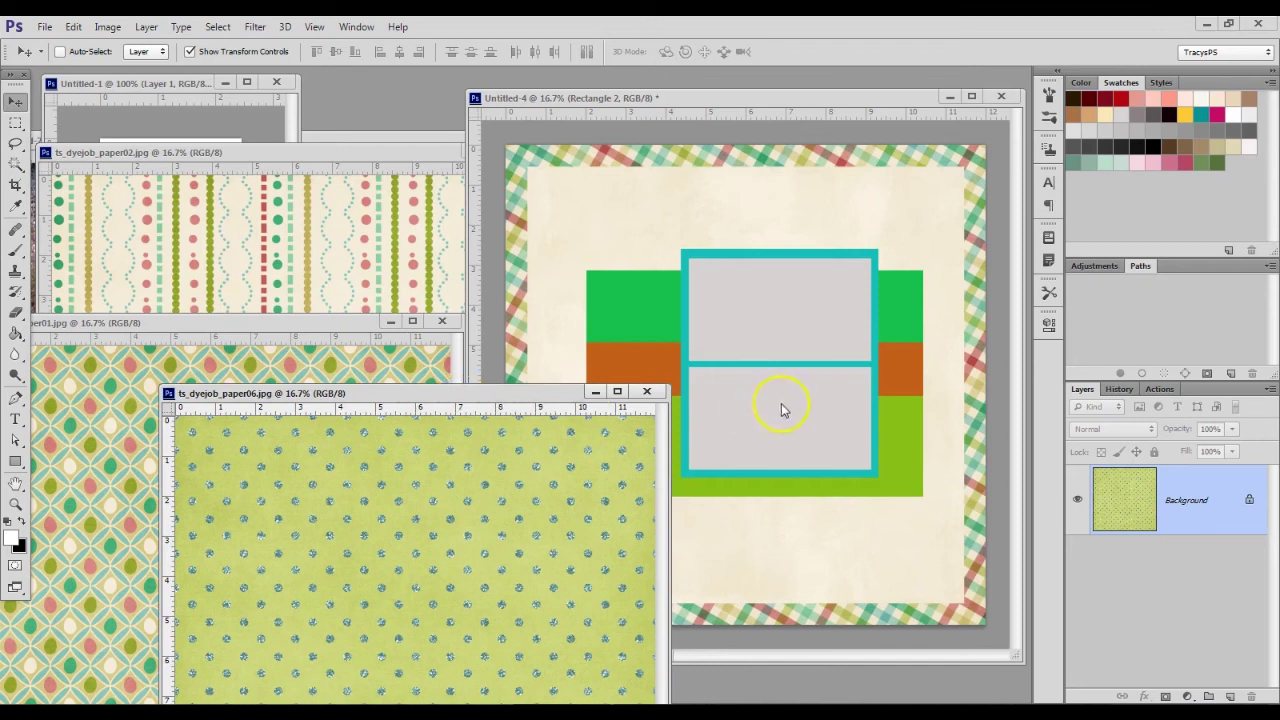
pyautogui.click(653, 369)
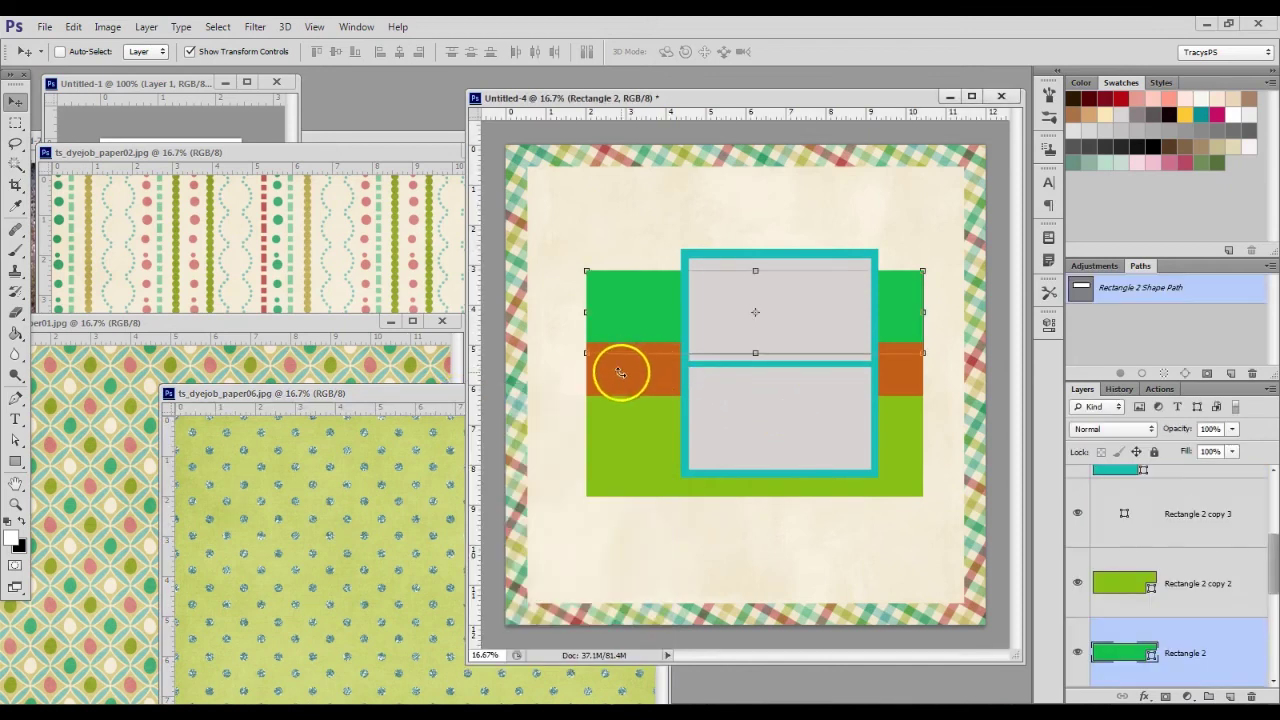
pyautogui.click(274, 290)
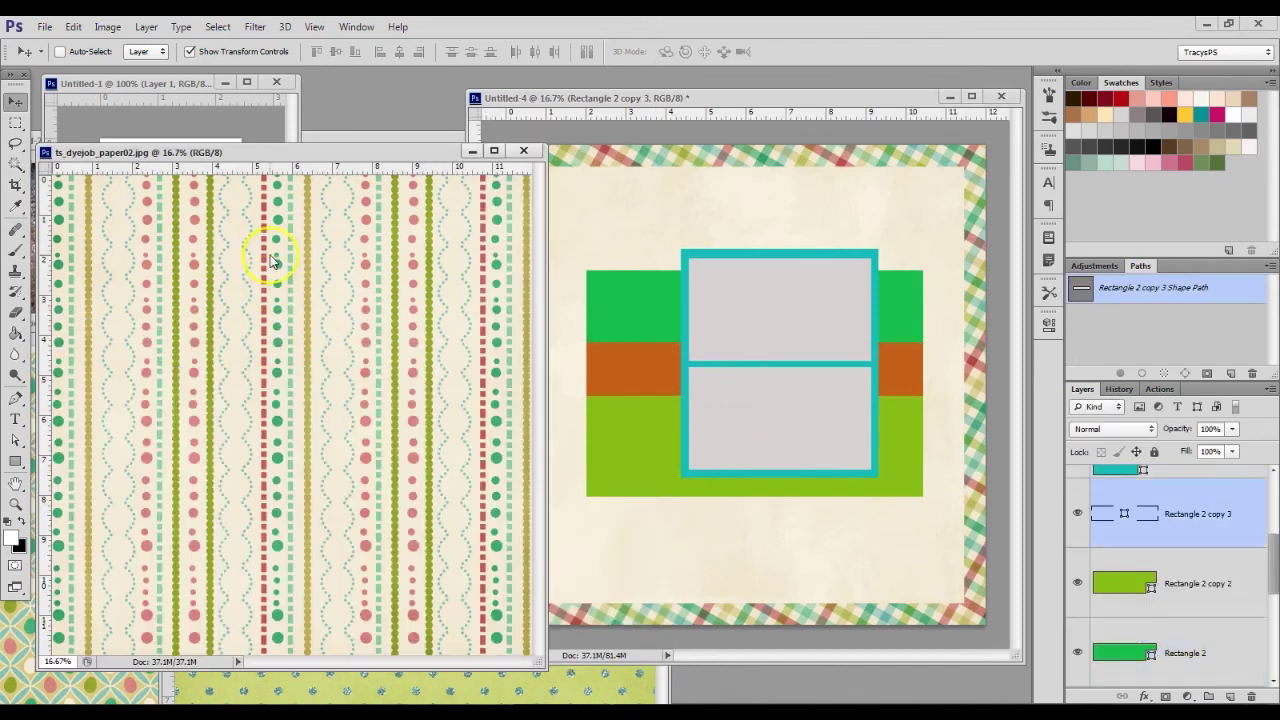
pyautogui.moveTo(535, 388); pyautogui.dragTo(840, 390)
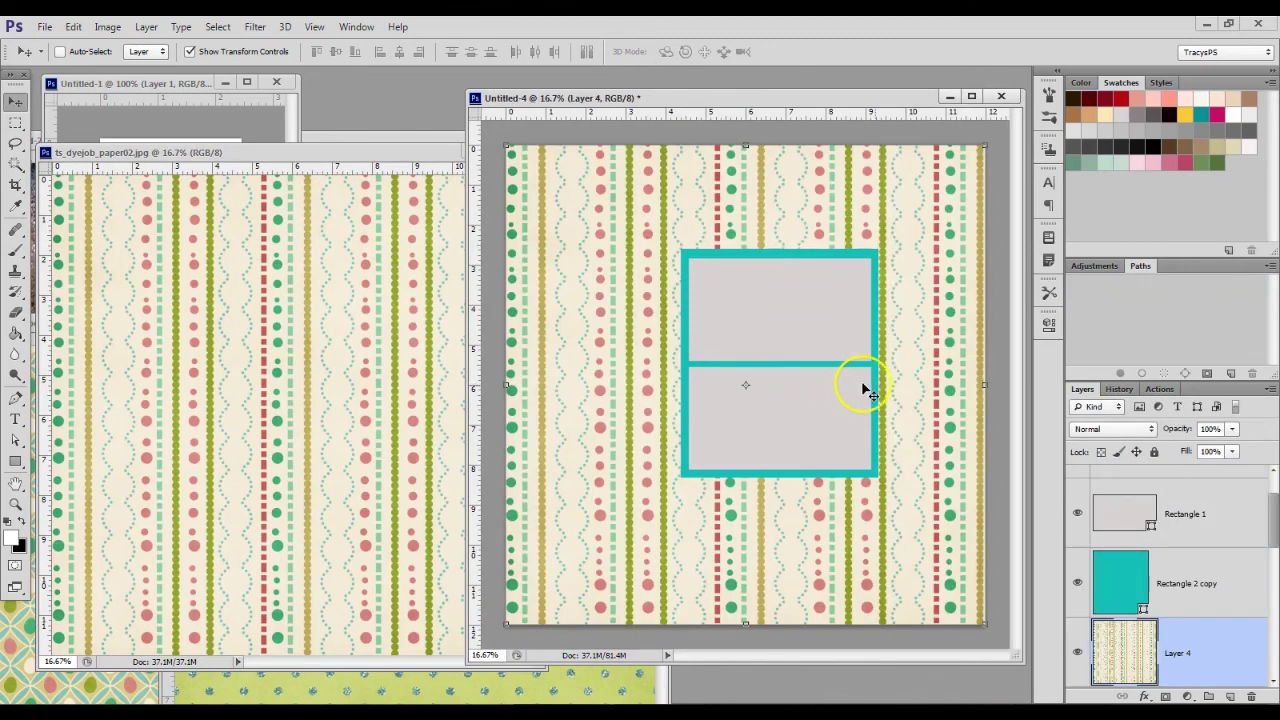
# Step: Scale the striped paper to about 76.67% around its centre and clip it to the orange strip
pyautogui.click(987, 148)
pyautogui.moveTo(985, 148); pyautogui.dragTo(956, 219)
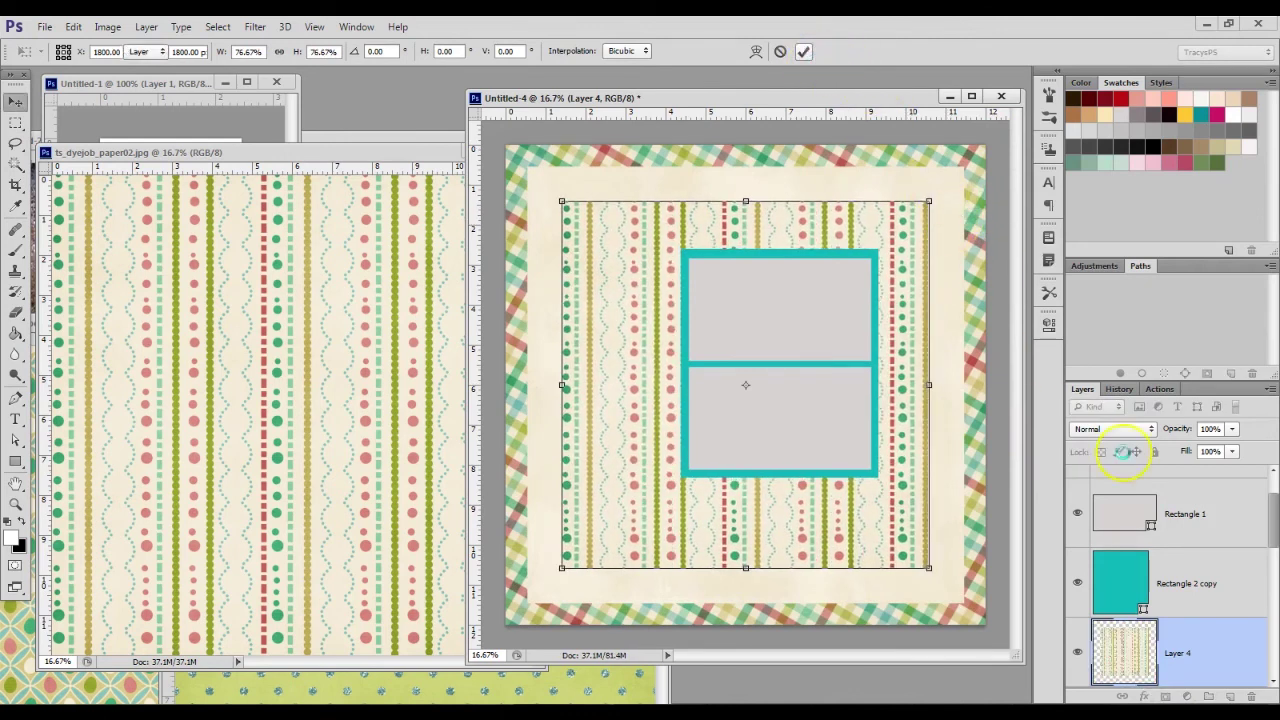
pyautogui.press('Return')
pyautogui.scroll(-2, 1218, 585)
pyautogui.keyDown('alt'); pyautogui.click(1177, 557); pyautogui.keyUp('alt')
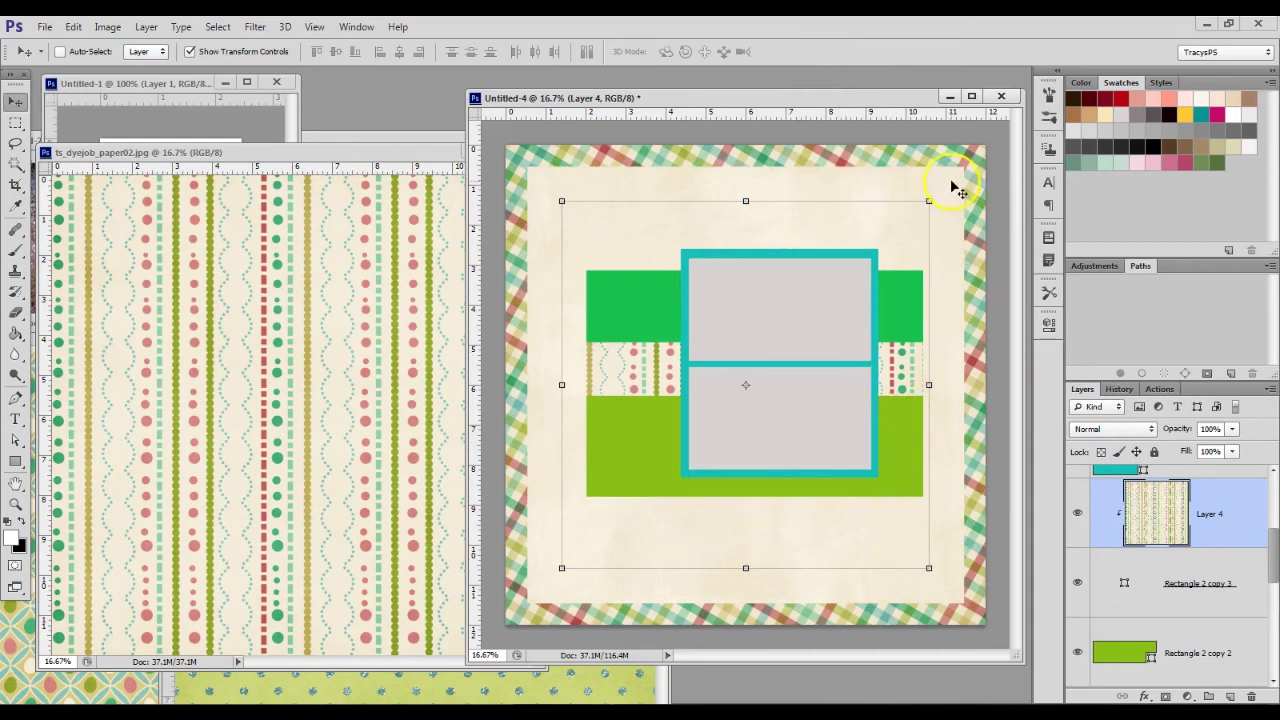
# Step: Rotate the clipped striped paper clockwise by about 21.17° and close its source file
pyautogui.moveTo(938, 188); pyautogui.dragTo(994, 263)
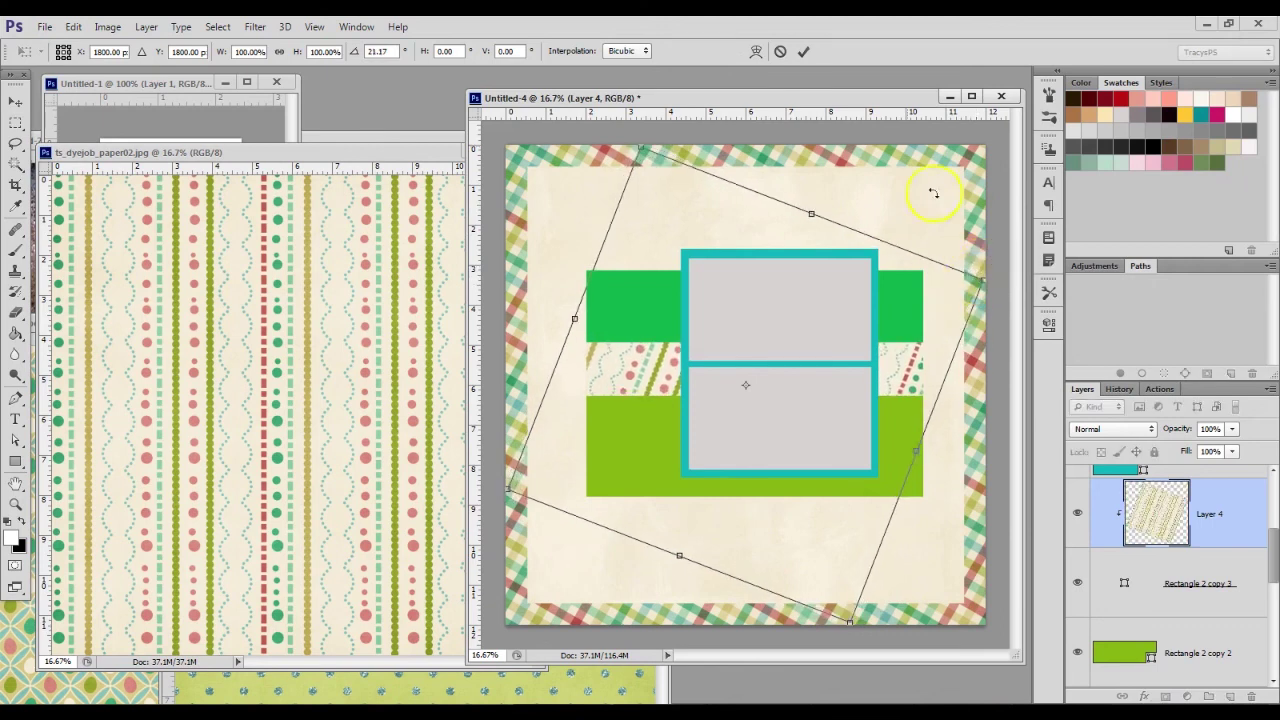
pyautogui.click(805, 54)
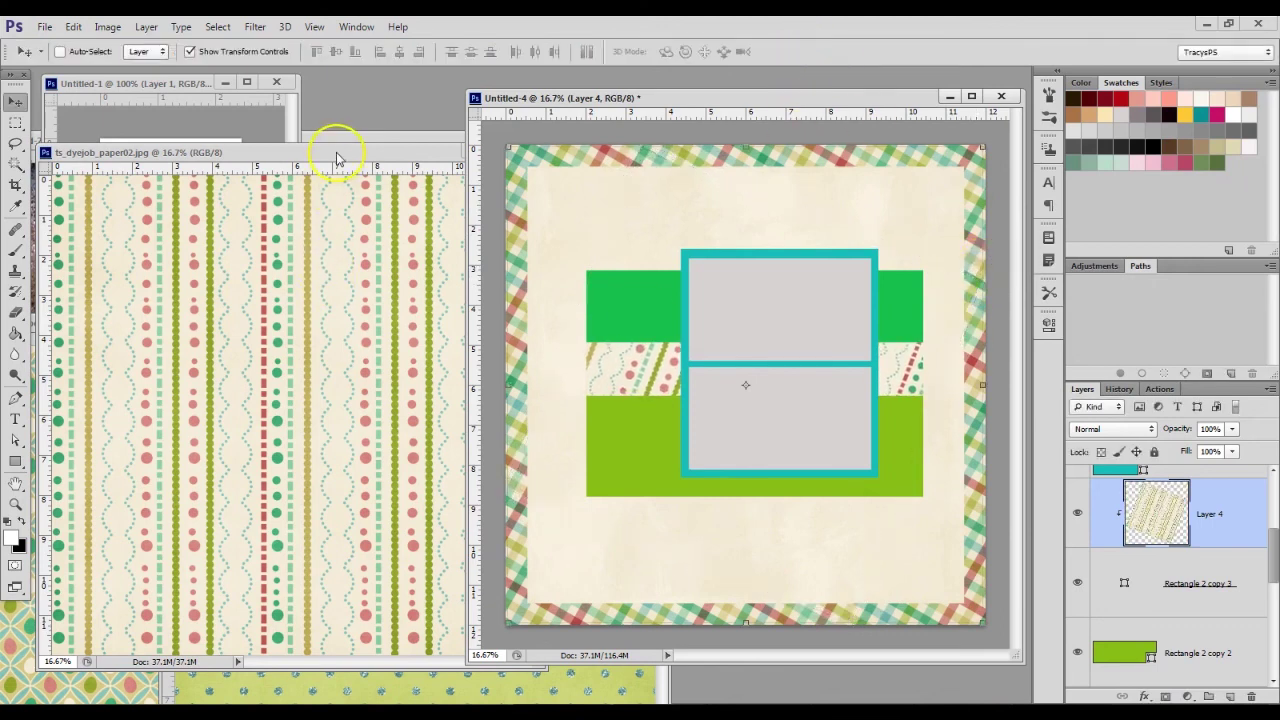
pyautogui.click(338, 152)
pyautogui.click(541, 152)
# Step: Place the egg-patterned paper ts_dyejob_paper01 over the dark green strip, clipped to it, and close the paper's source file
pyautogui.keyDown('ctrl'); pyautogui.click(644, 316); pyautogui.keyUp('ctrl')
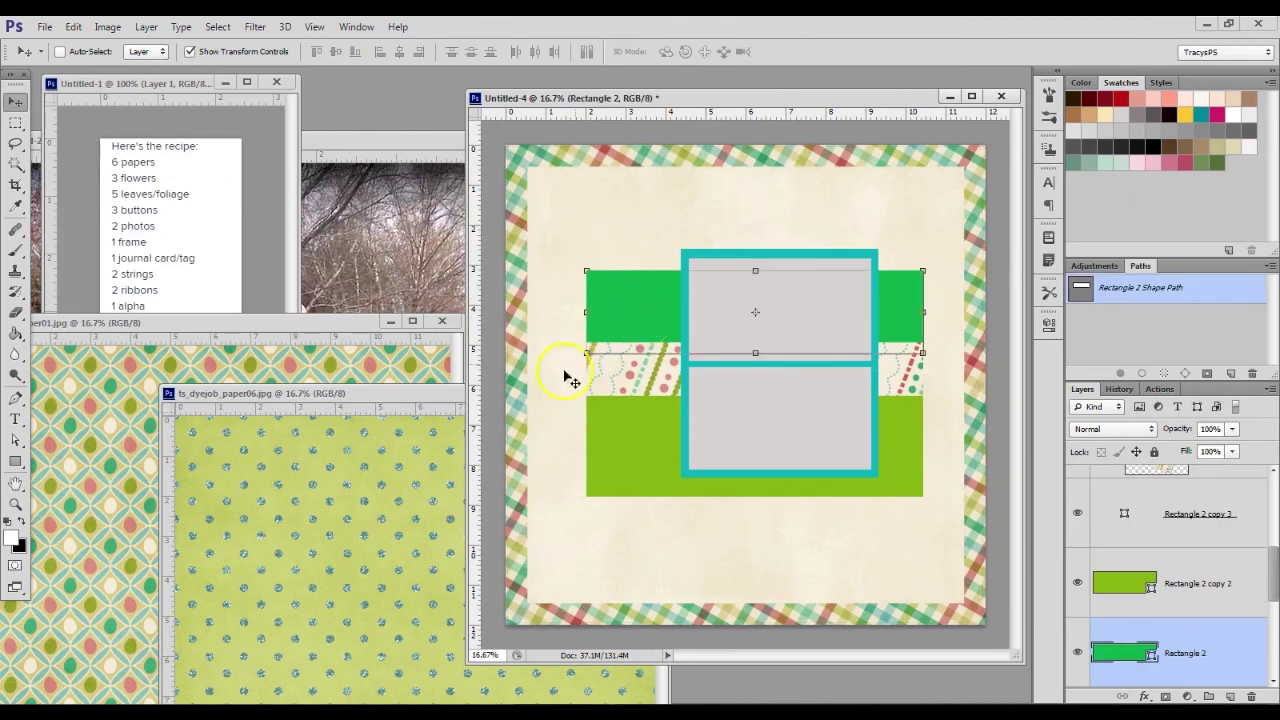
pyautogui.click(383, 372)
pyautogui.moveTo(390, 456); pyautogui.dragTo(868, 378)
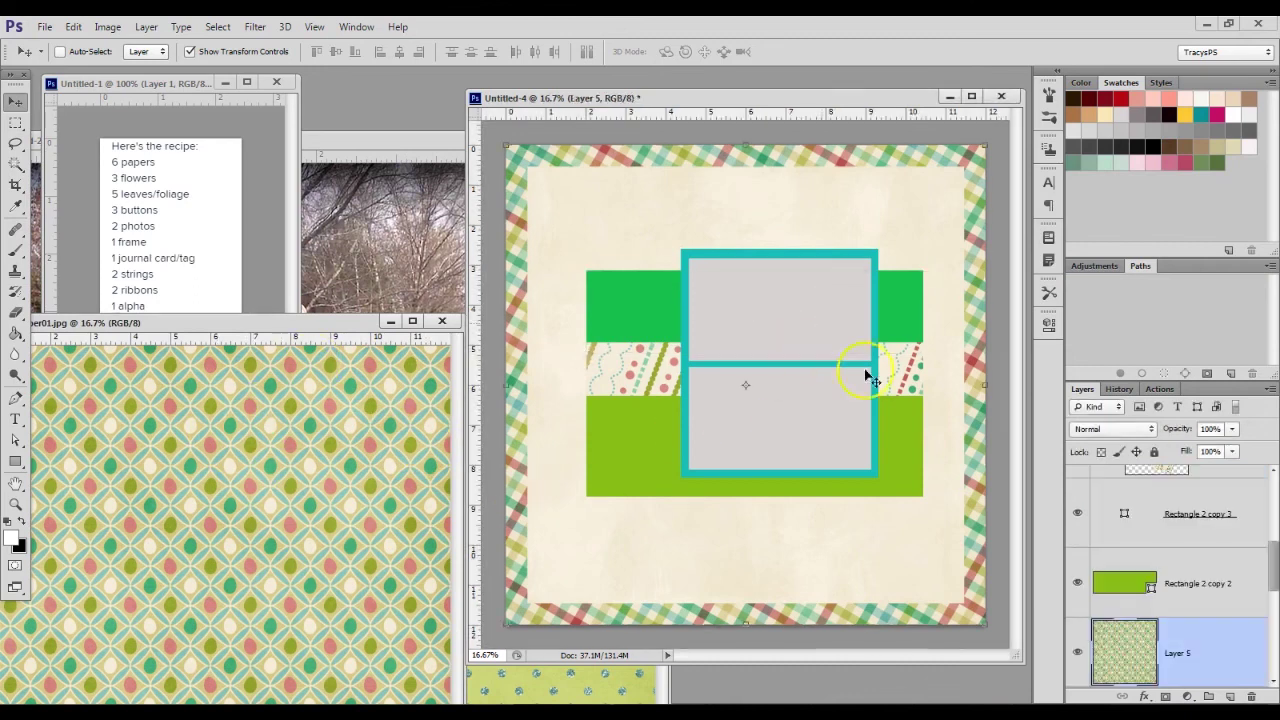
pyautogui.scroll(-2, 1181, 530)
pyautogui.keyDown('alt'); pyautogui.click(1190, 545); pyautogui.keyUp('alt')
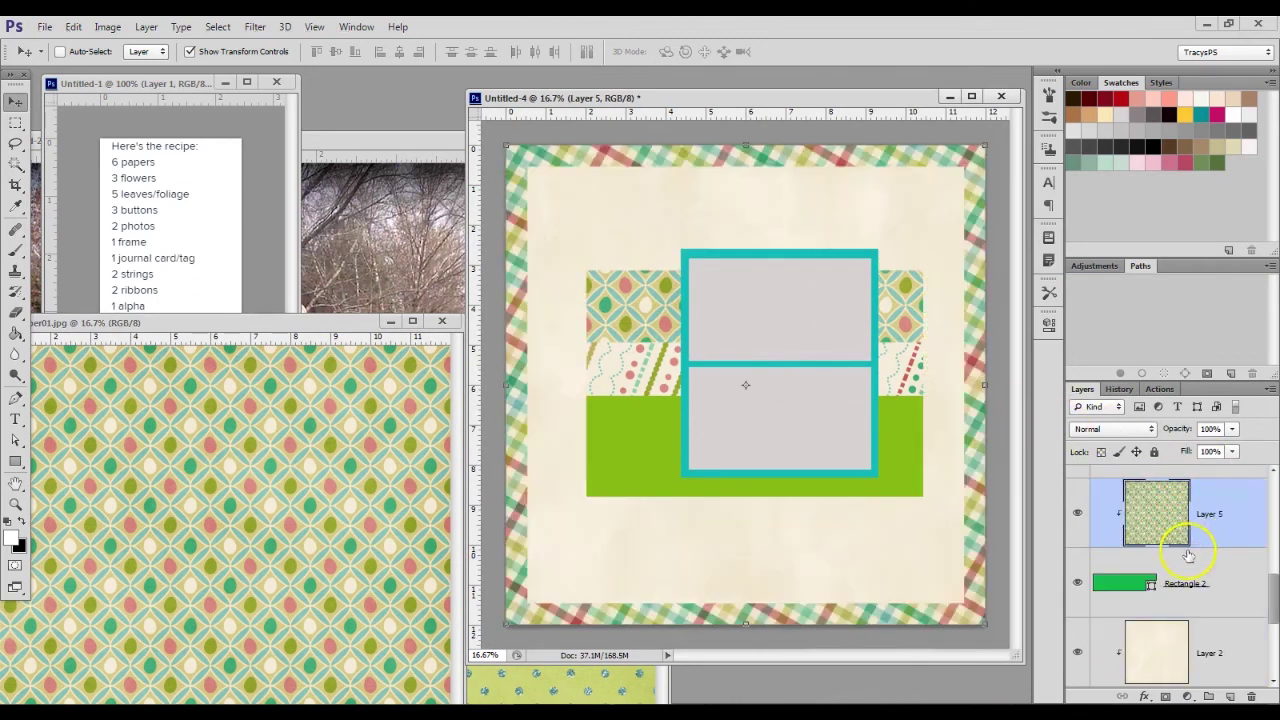
pyautogui.click(290, 478)
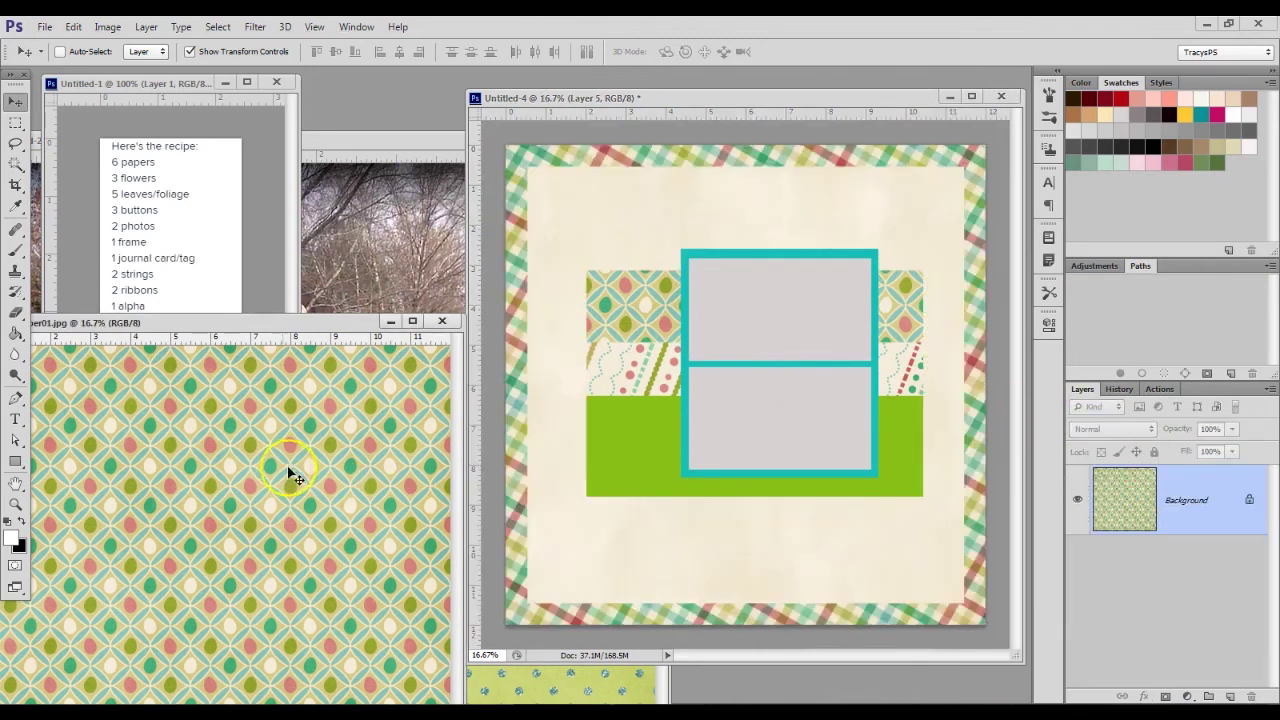
pyautogui.click(441, 321)
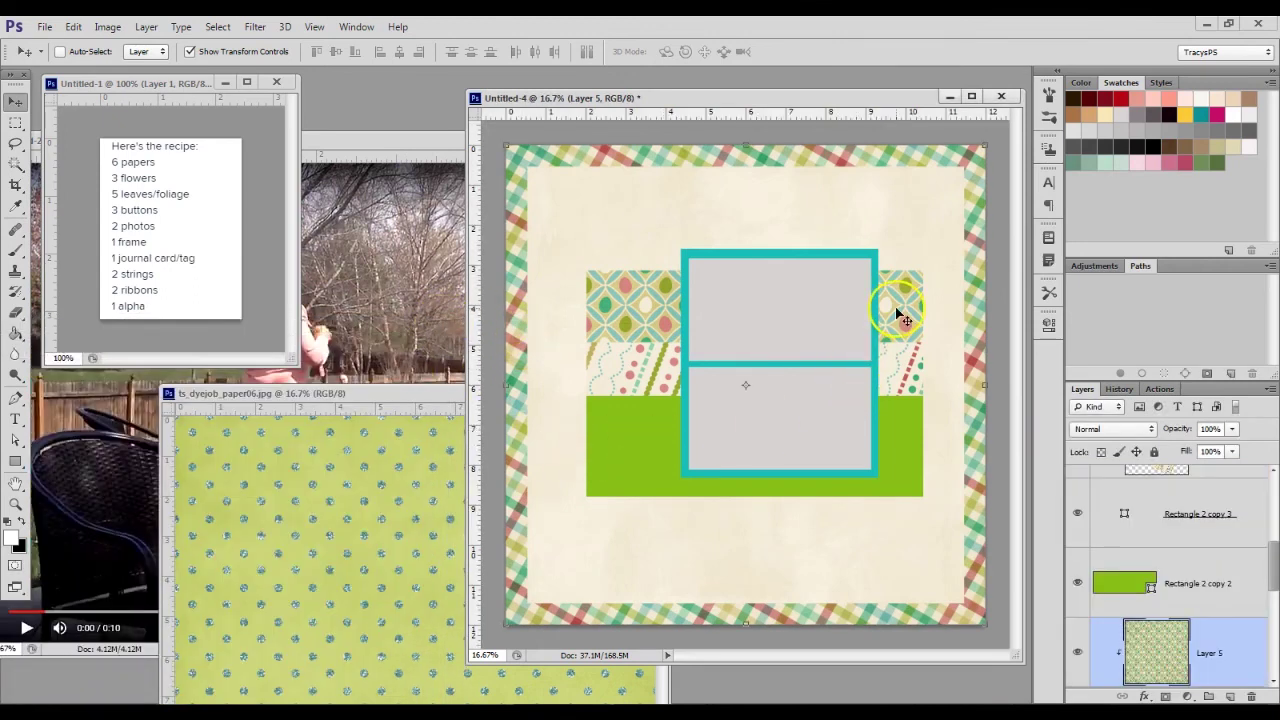
# Step: Scale the egg-patterned paper down to about 77.17% around its centre
pyautogui.hotkey('ctrl', '-')
pyautogui.hotkey('ctrl', 't')
pyautogui.moveTo(925, 206); pyautogui.dragTo(884, 245)
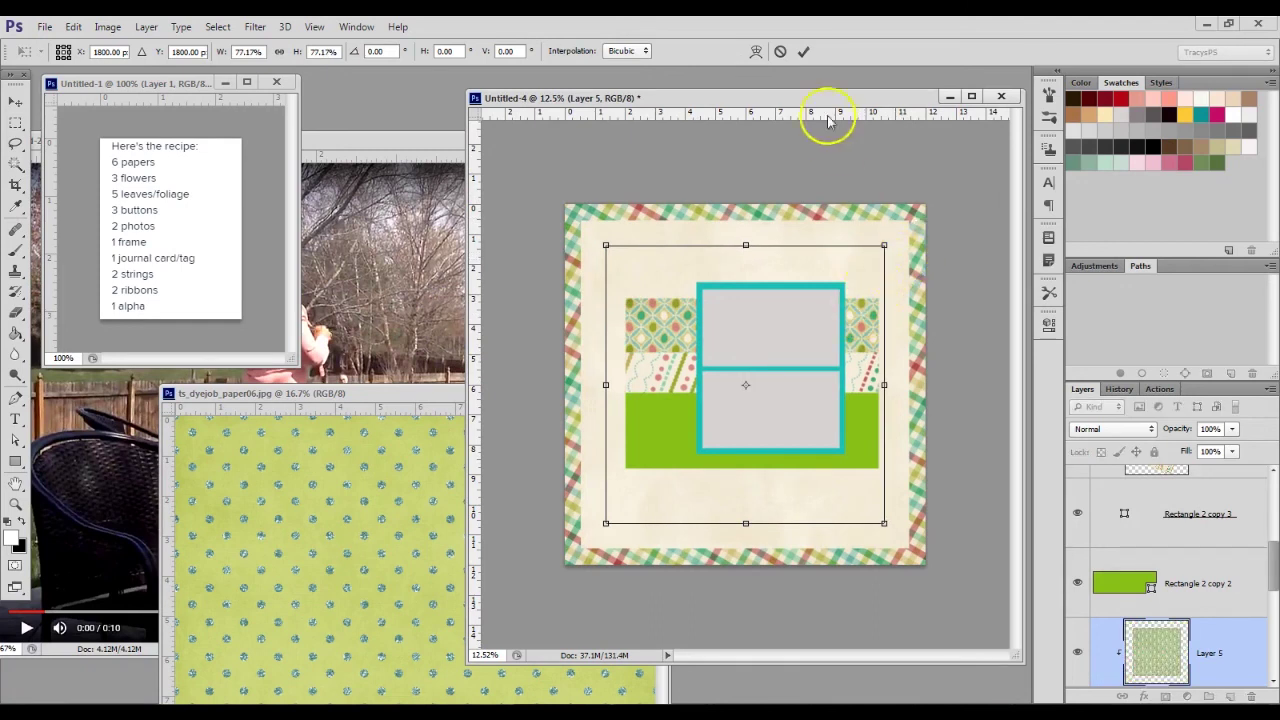
pyautogui.click(804, 50)
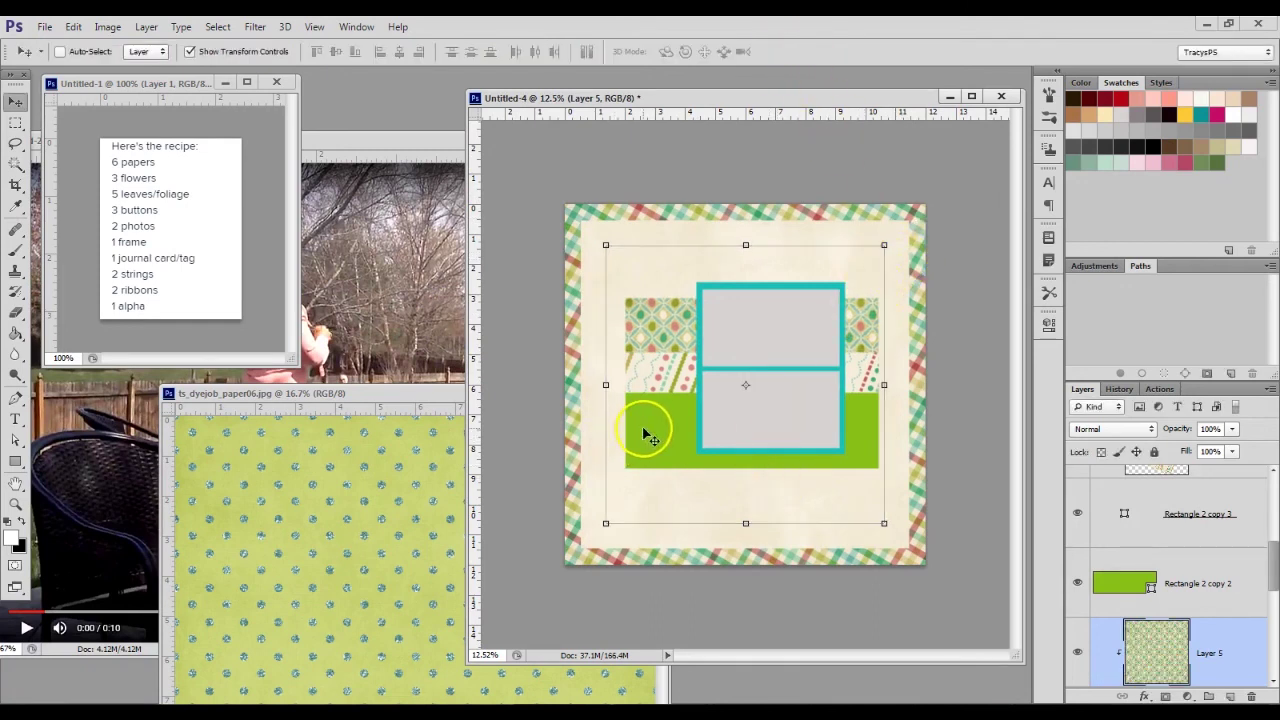
# Step: Place the dotted paper ts_dyejob_paper06 over the light green strip, clipped to it, and close the paper's source file
pyautogui.keyDown('ctrl'); pyautogui.click(645, 435); pyautogui.keyUp('ctrl')
pyautogui.moveTo(435, 517); pyautogui.dragTo(806, 417)
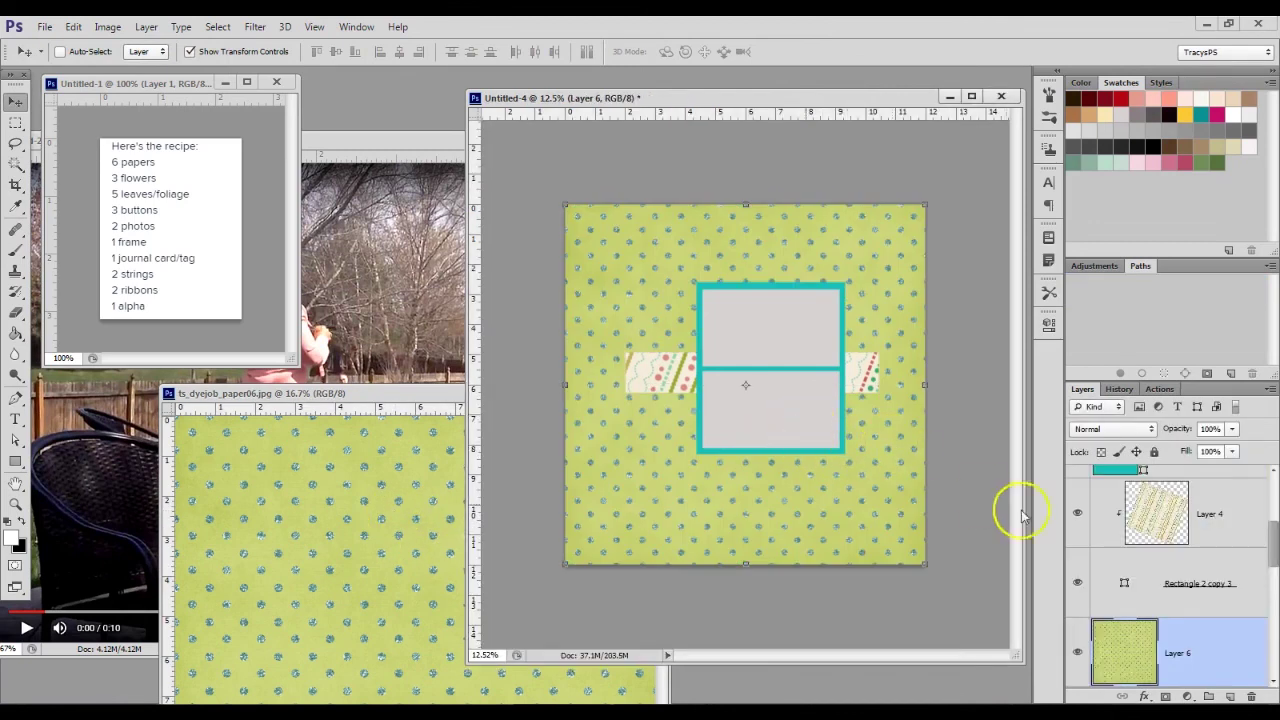
pyautogui.scroll(-1, 1198, 570)
pyautogui.keyDown('alt'); pyautogui.click(1190, 541); pyautogui.keyUp('alt')
pyautogui.click(371, 491)
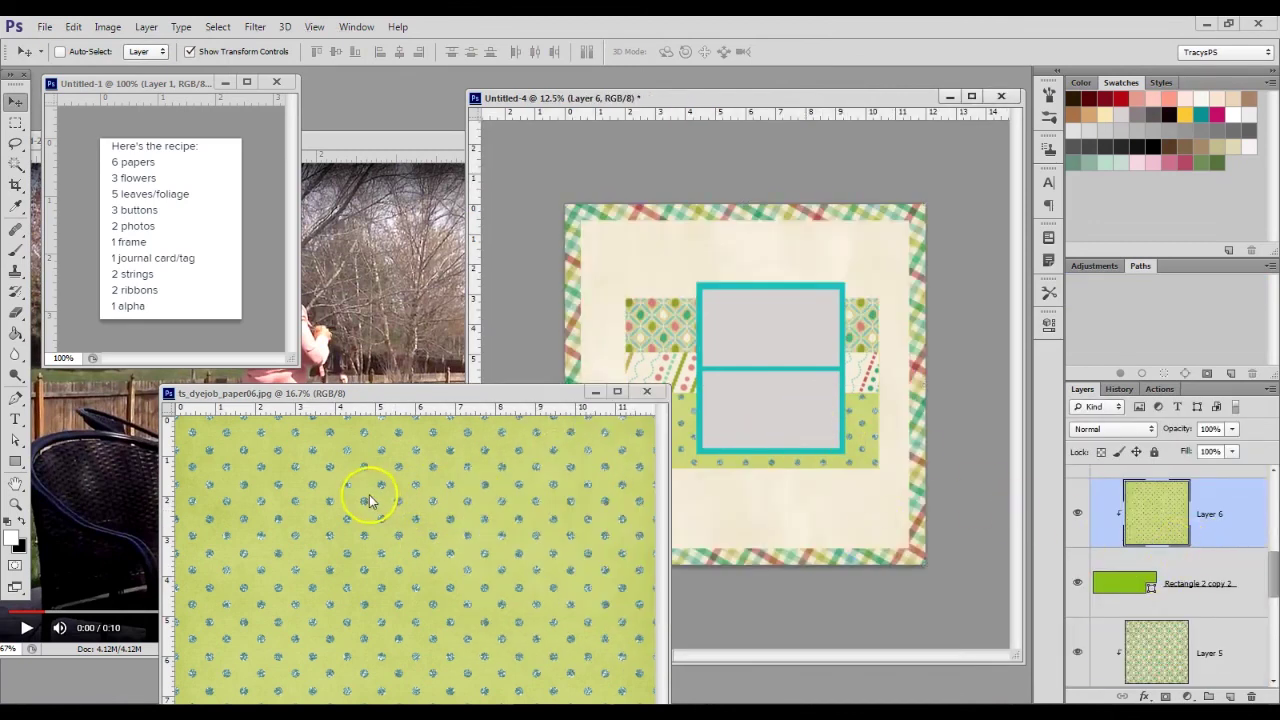
pyautogui.hotkey('ctrl', 'w')
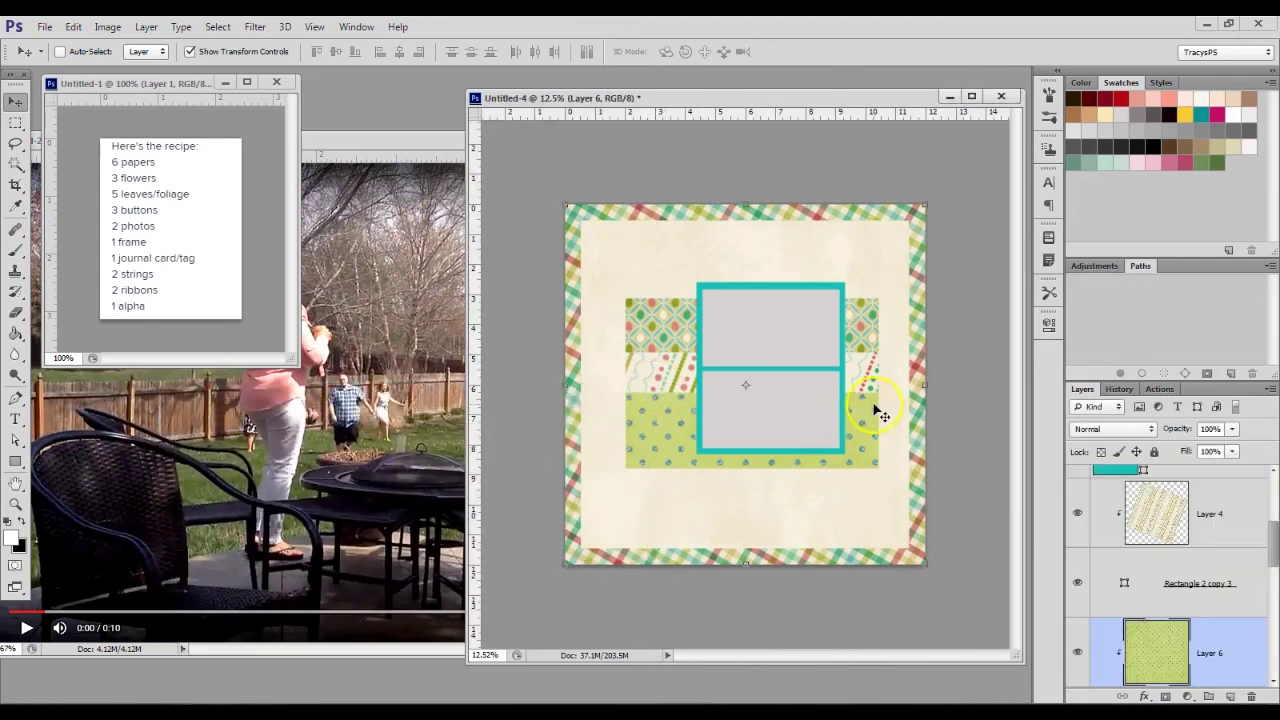
# Step: Place the green cardstock ts_dyejob_cardstock03 from the Dye Job kit over the teal mat rectangle, clipped to it
pyautogui.scroll(1, 1210, 492)
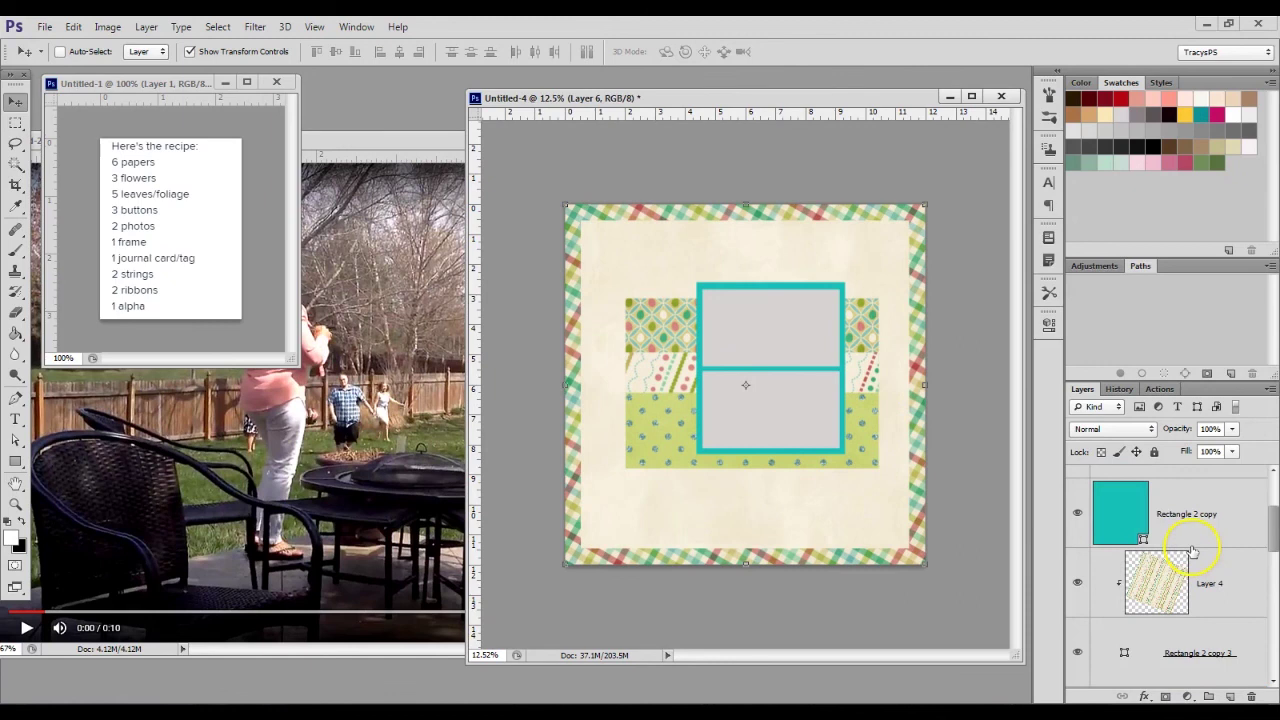
pyautogui.click(1197, 520)
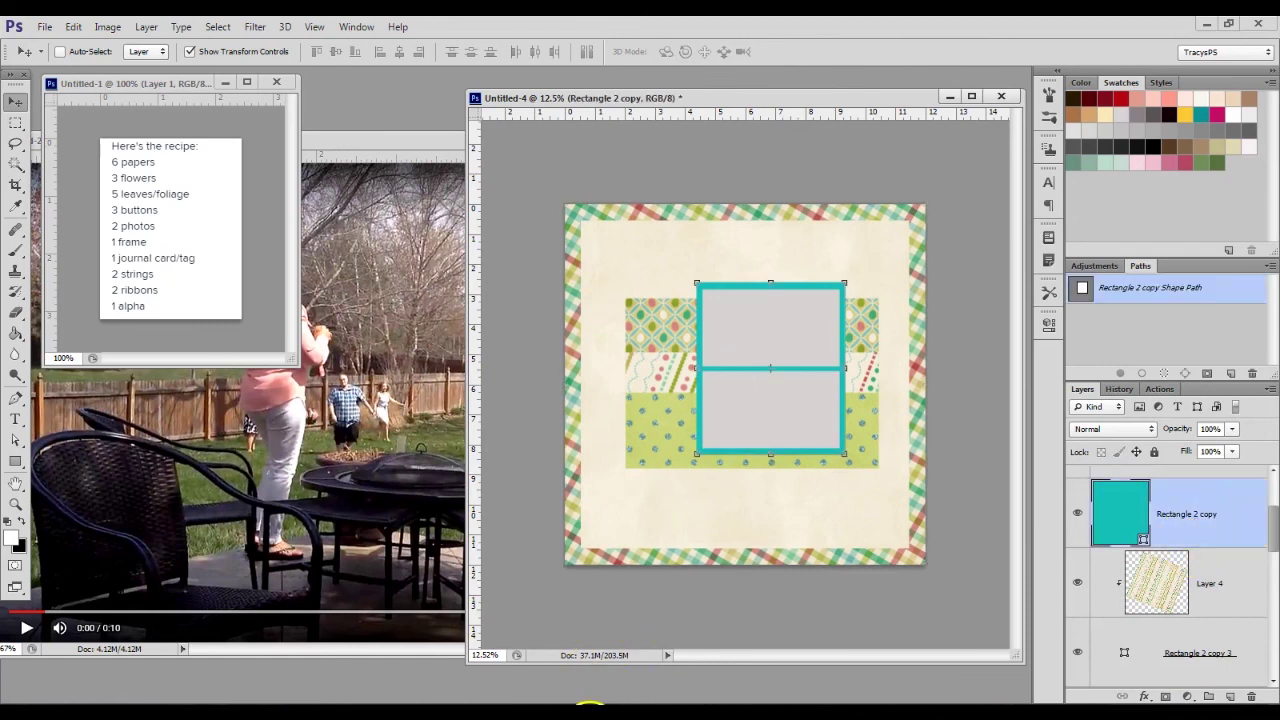
pyautogui.click(590, 705)
pyautogui.scroll(-5, 806, 417)
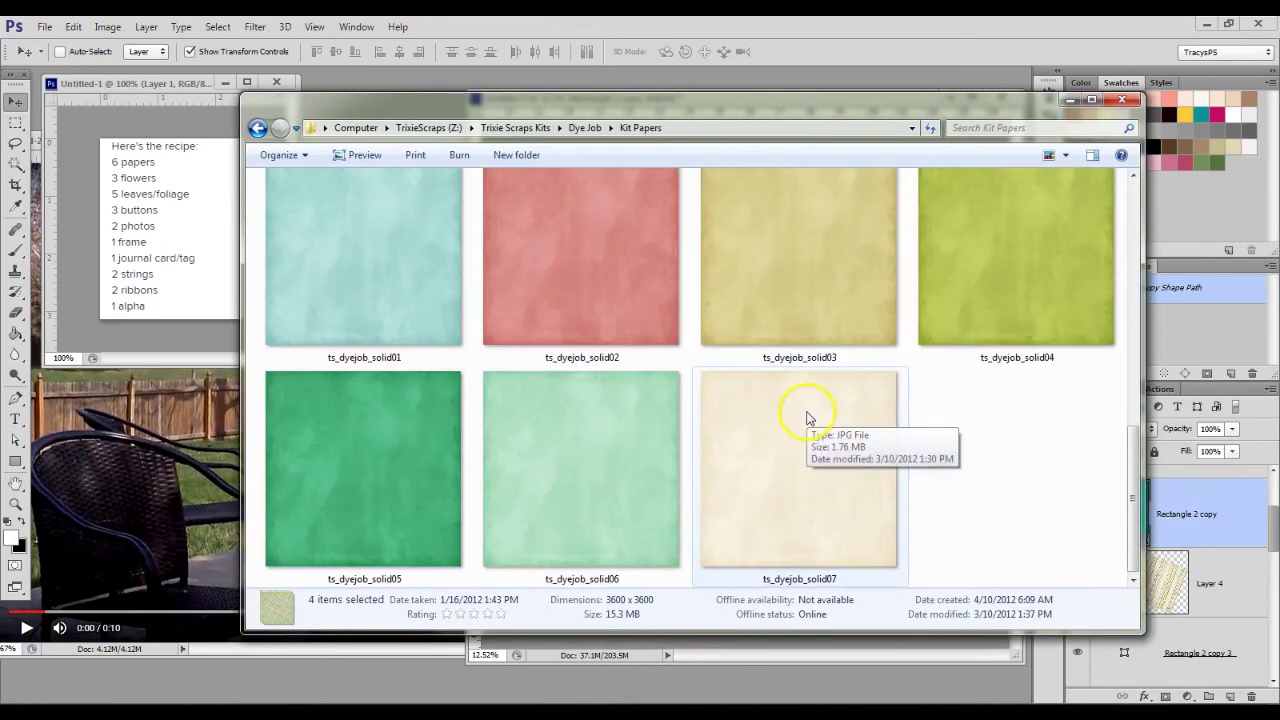
pyautogui.scroll(5, 808, 418)
pyautogui.click(584, 127)
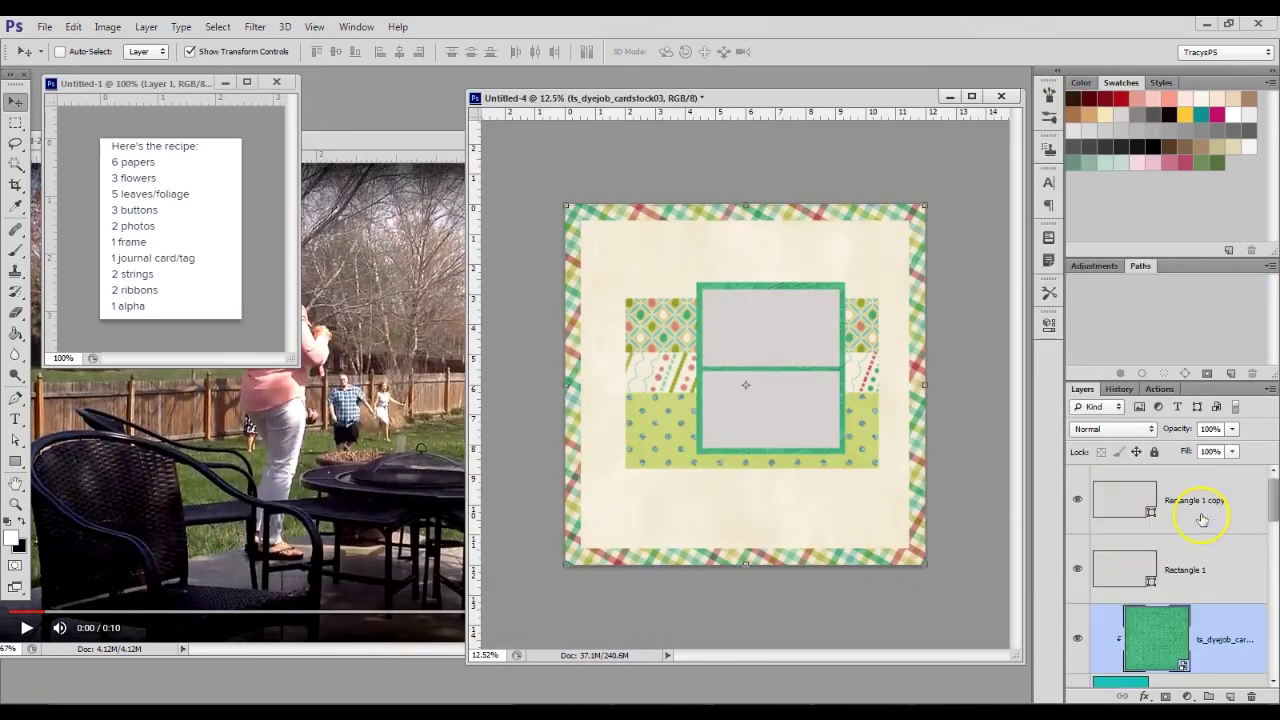
# Step: Bring the patio photo into the page over the lower photo placeholder, above Rectangle 1 copy in the layer order and clipped to it
pyautogui.click(1224, 576)
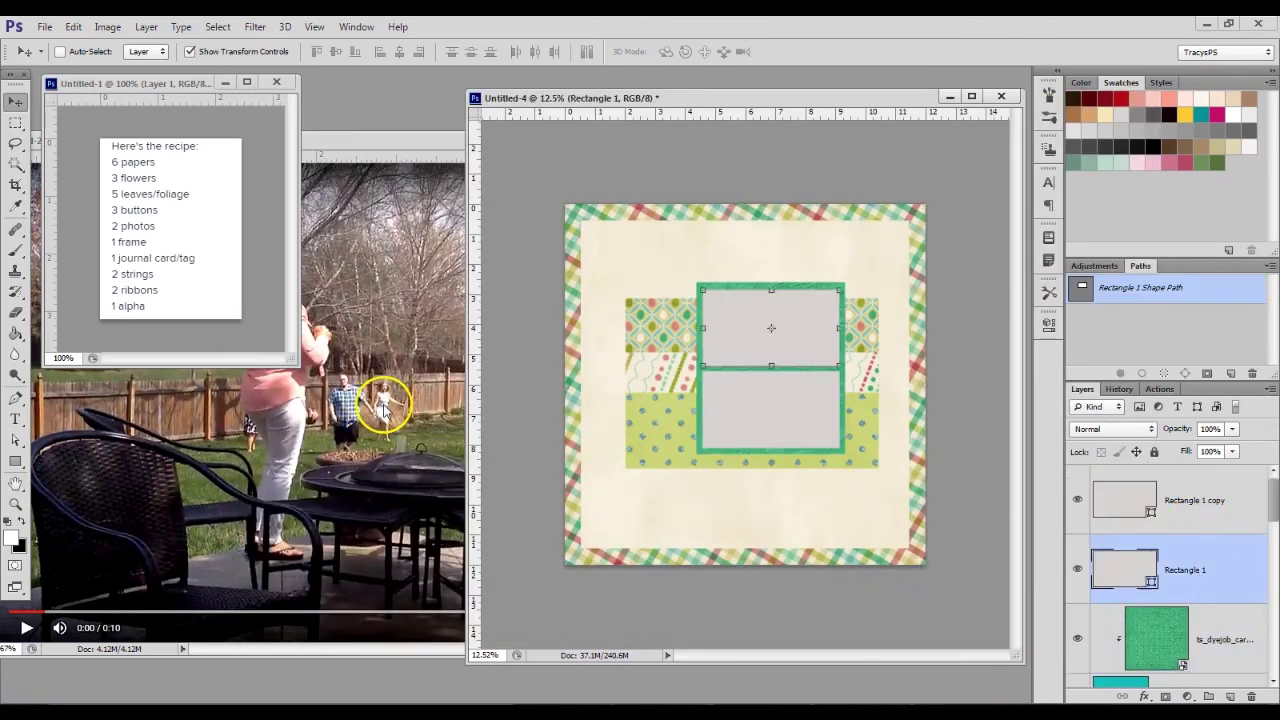
pyautogui.click(383, 405)
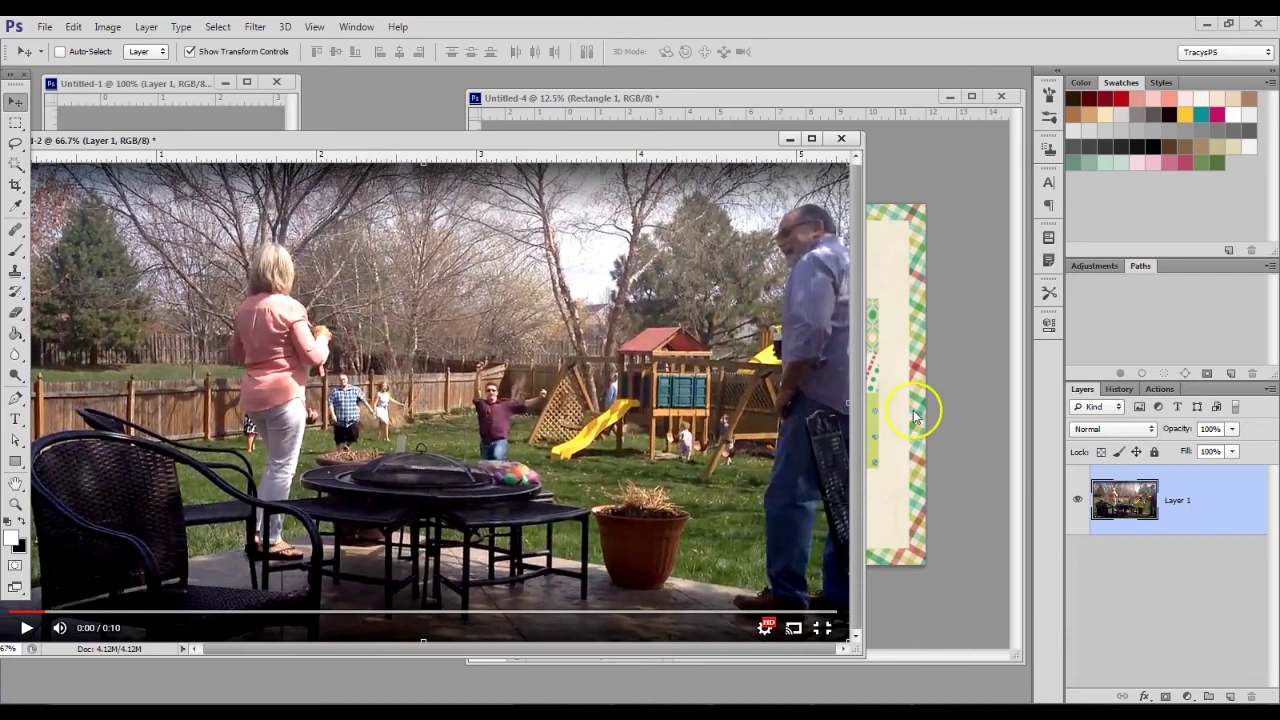
pyautogui.moveTo(531, 371); pyautogui.dragTo(798, 410)
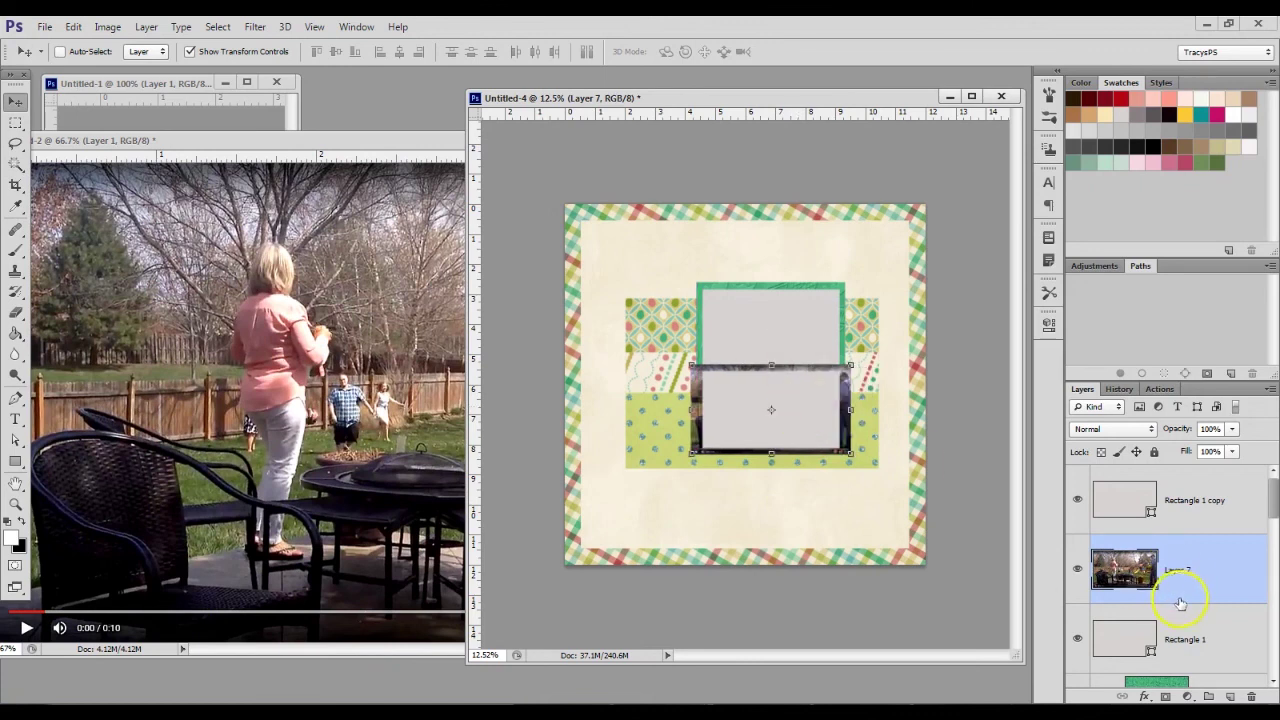
pyautogui.moveTo(1173, 547); pyautogui.dragTo(1178, 488)
pyautogui.keyDown('alt'); pyautogui.click(1183, 528); pyautogui.keyUp('alt')
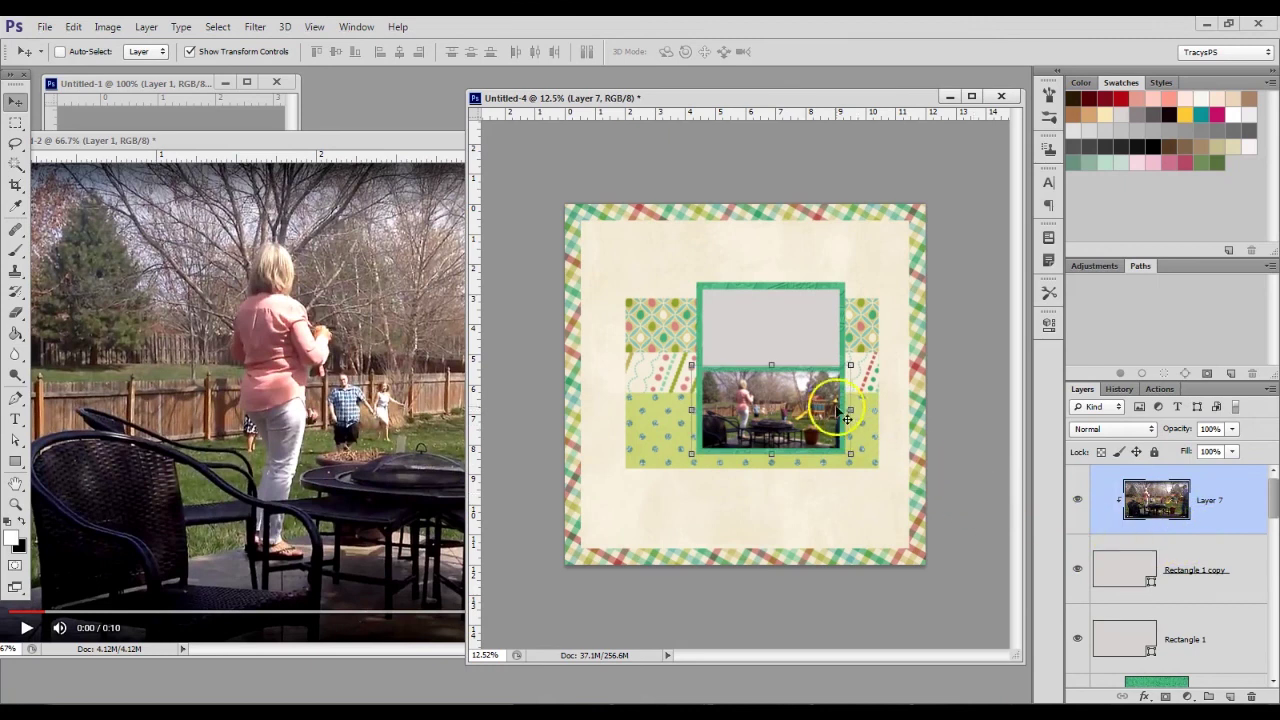
# Step: Enlarge the patio photo to about 112.5% and reposition it so both standing adults show within the lower placeholder
pyautogui.scroll(4, 815, 395)
pyautogui.scroll(1, 880, 408)
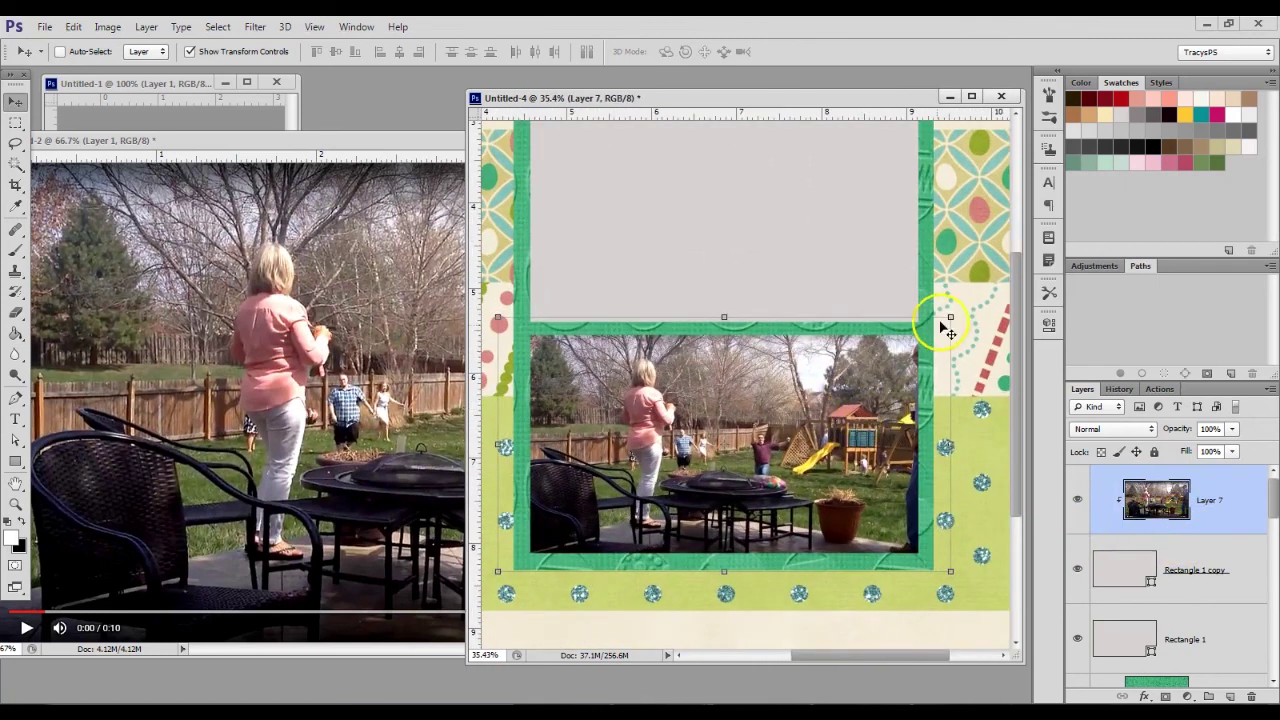
pyautogui.click(945, 316)
pyautogui.moveTo(880, 380)
pyautogui.mouseDown()
pyautogui.moveTo(851, 371)
pyautogui.moveTo(858, 386)
pyautogui.mouseUp()
pyautogui.scroll(-2, 547, 565)
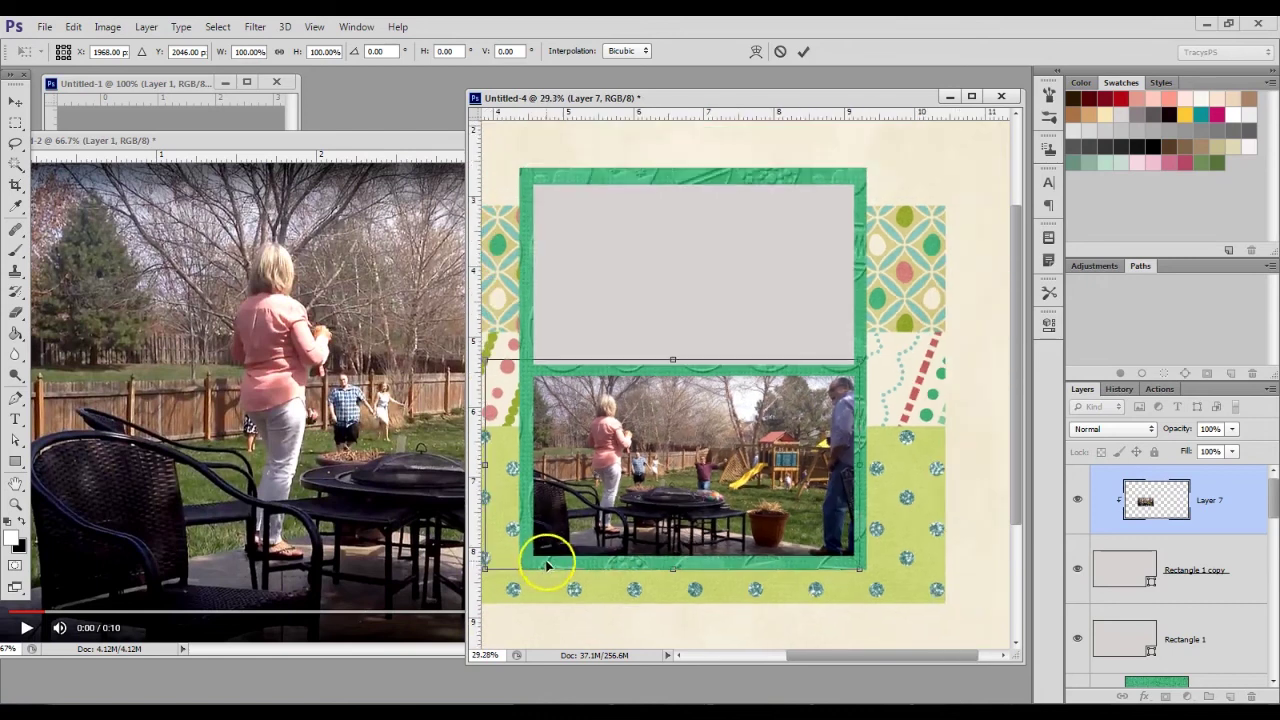
pyautogui.scroll(-1, 547, 565)
pyautogui.moveTo(538, 385); pyautogui.dragTo(498, 362)
pyautogui.moveTo(760, 455); pyautogui.dragTo(763, 473)
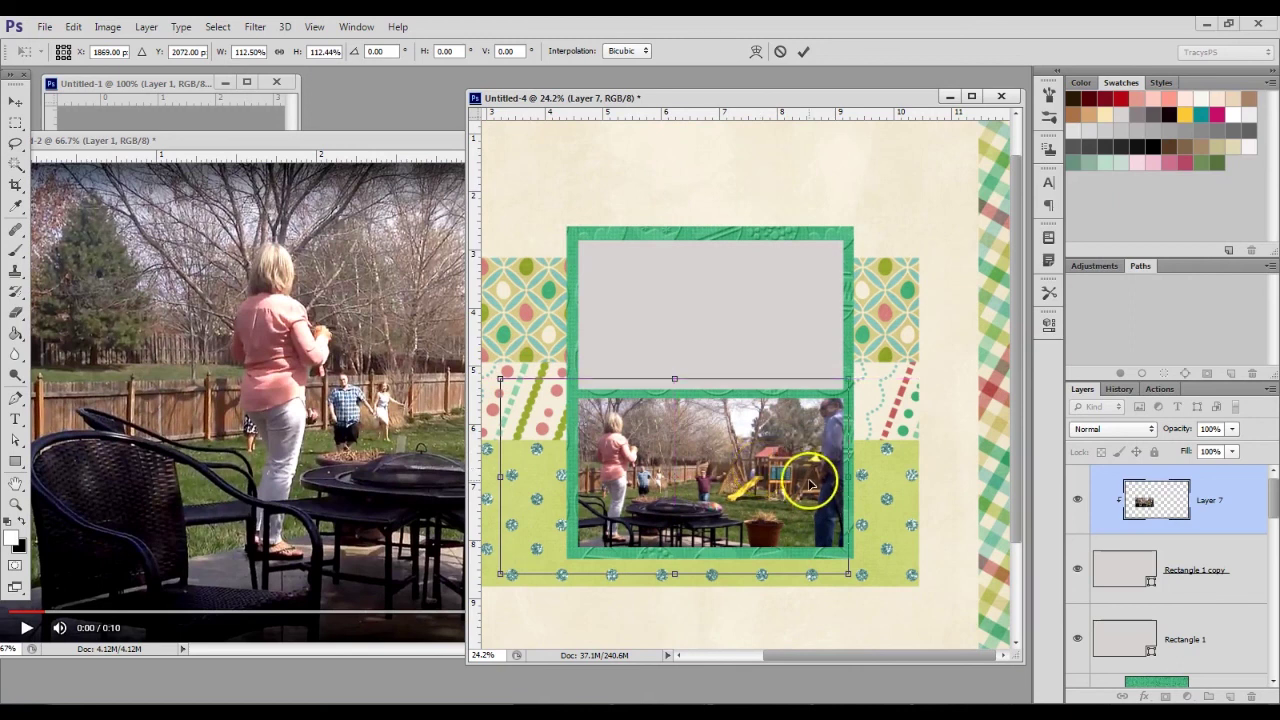
pyautogui.click(804, 53)
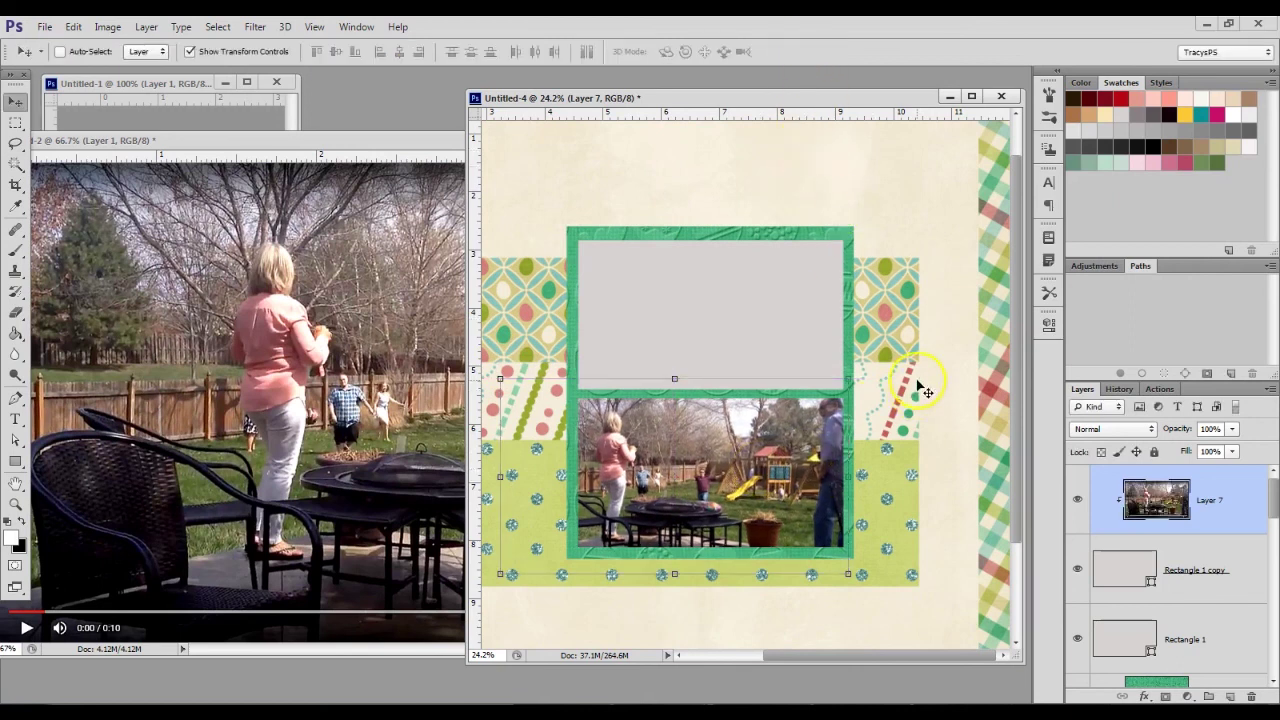
pyautogui.moveTo(814, 443); pyautogui.dragTo(816, 446)
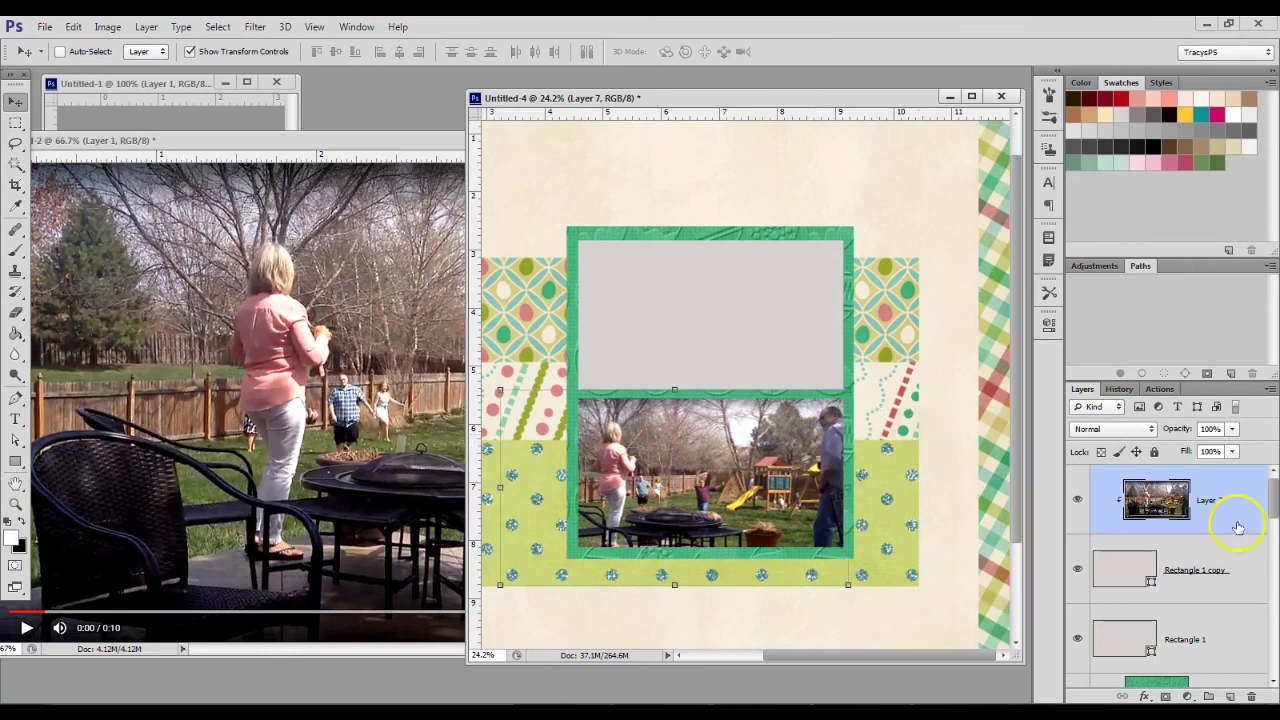
# Step: Make the upper photo placeholder the active layer and close the patio photo's source document without saving
pyautogui.click(1200, 634)
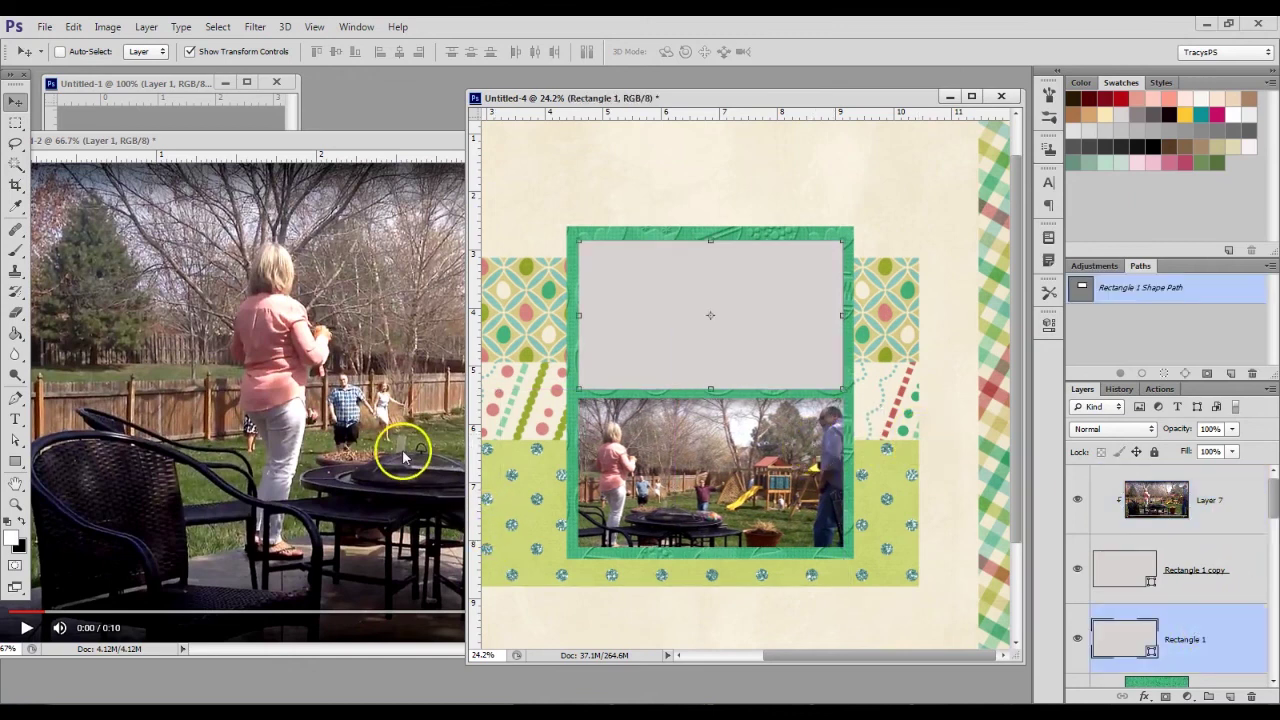
pyautogui.click(366, 372)
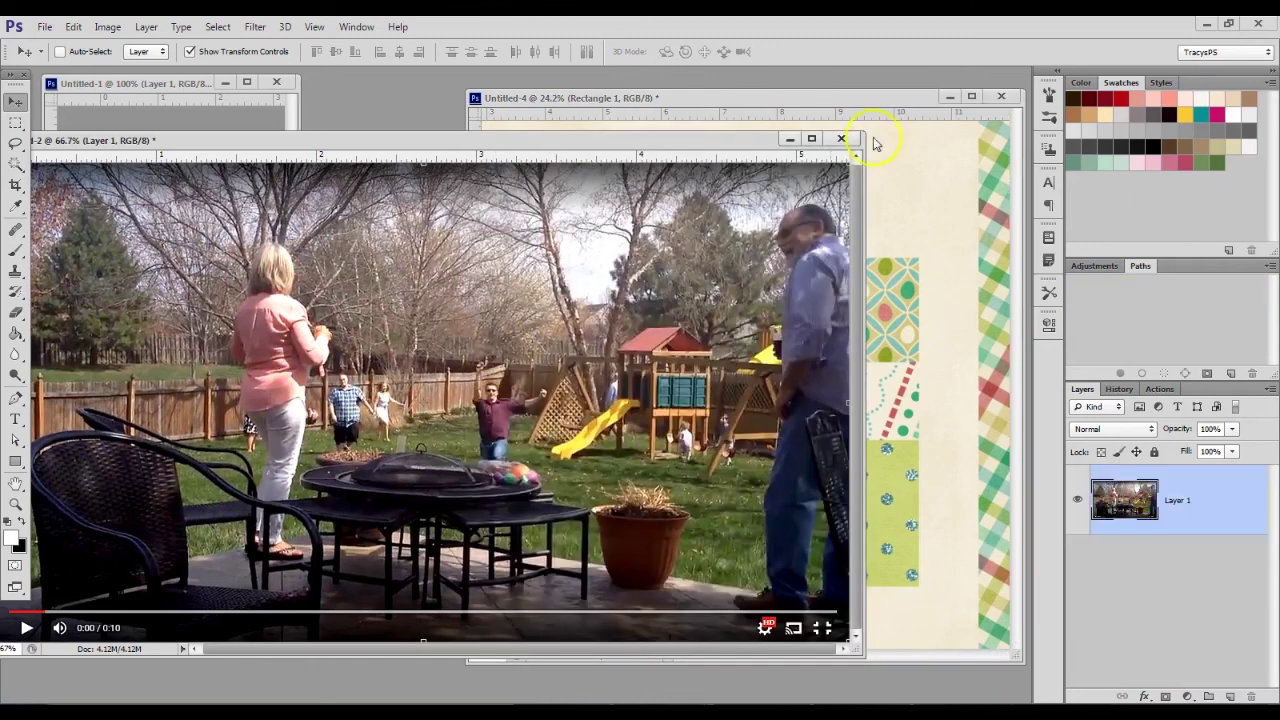
pyautogui.click(843, 139)
pyautogui.click(607, 262)
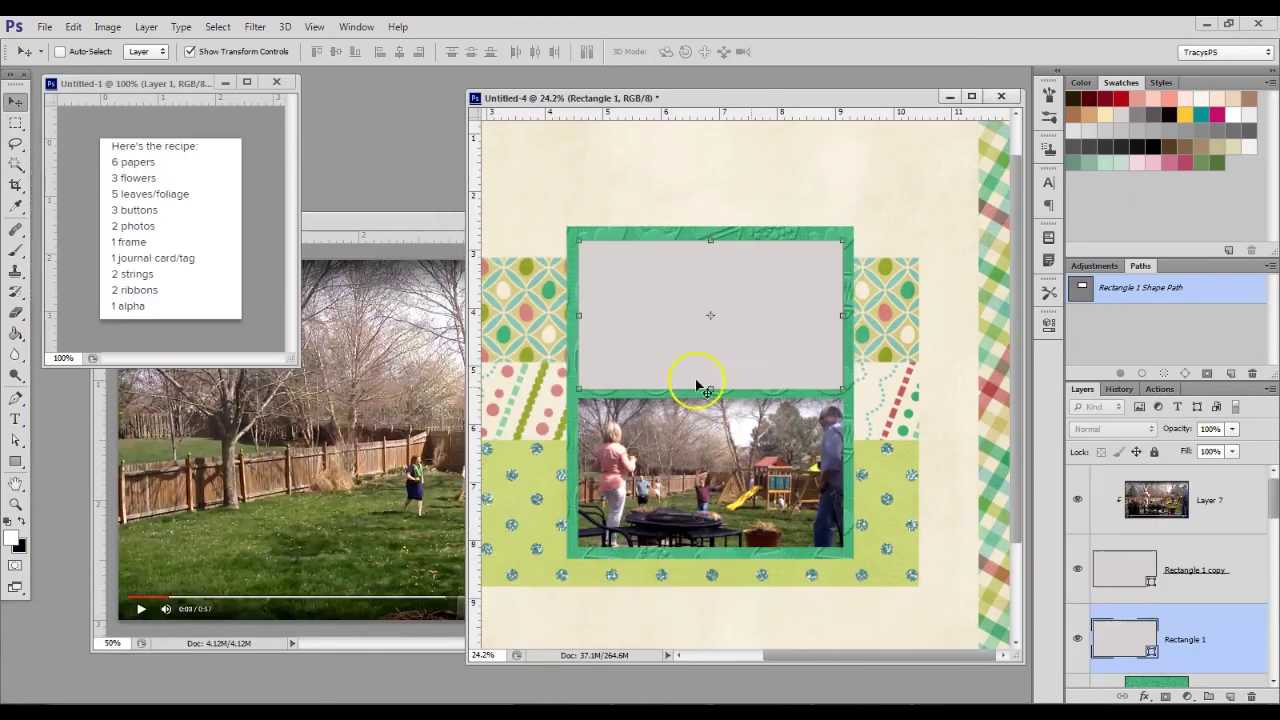
# Step: Place the playground photo over the upper placeholder, clipped to Rectangle 1, and close its source document Untitled-3 without saving
pyautogui.moveTo(848, 460); pyautogui.dragTo(823, 309)
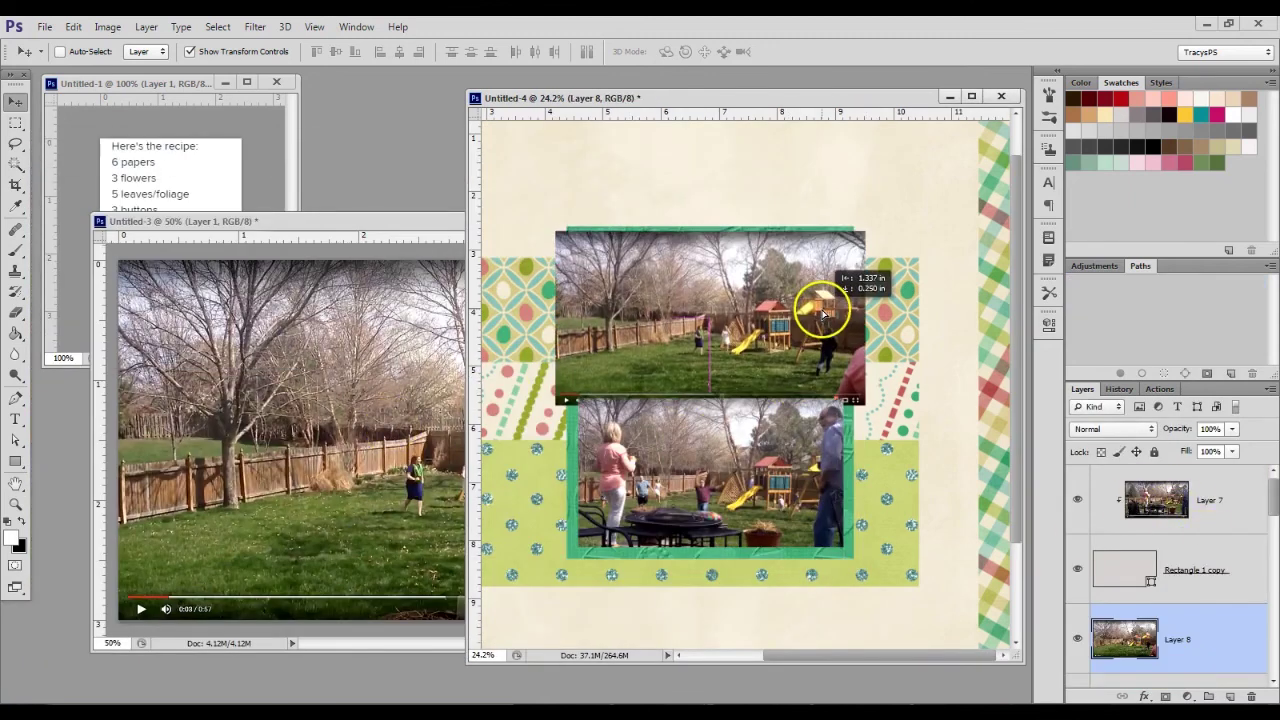
pyautogui.scroll(-2, 1205, 590)
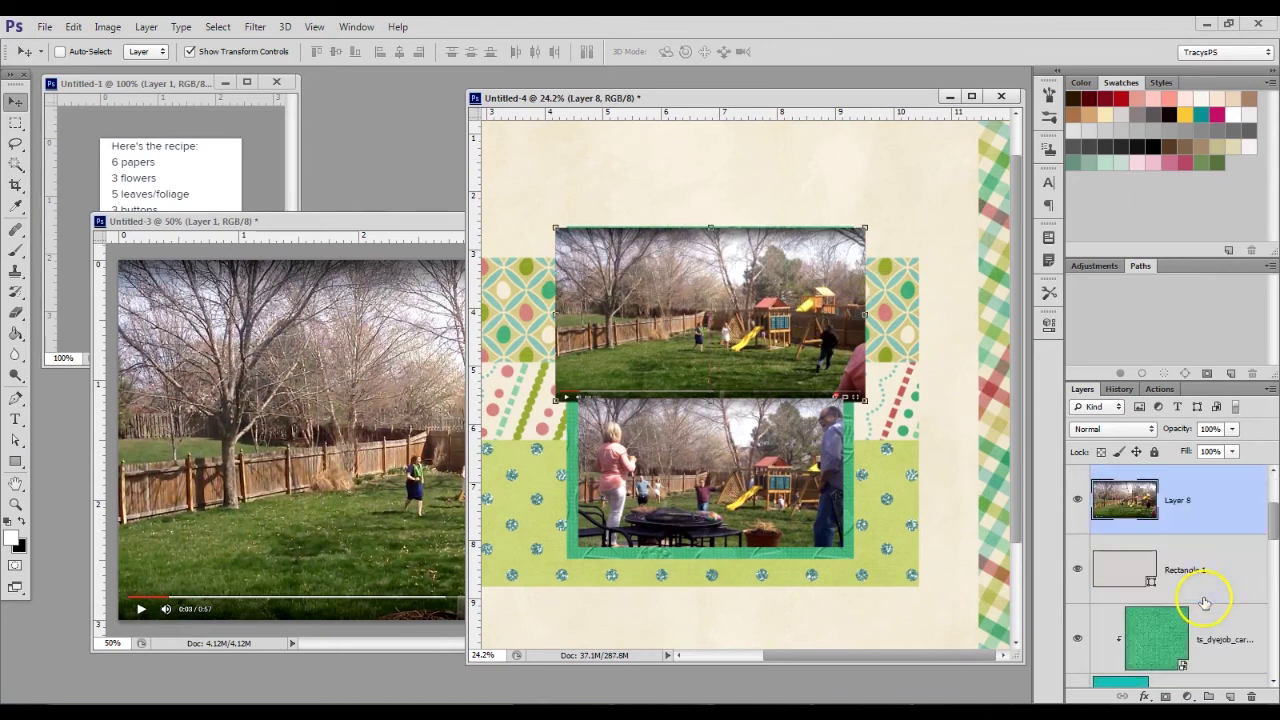
pyautogui.click(352, 392)
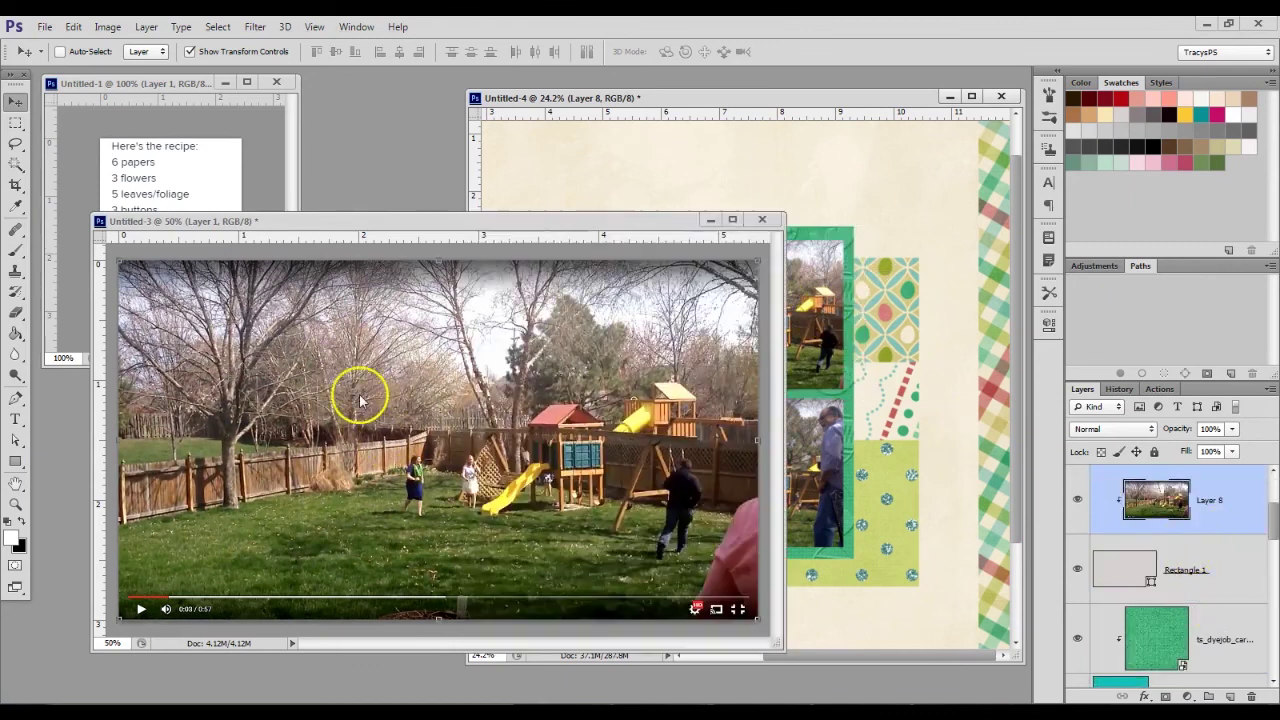
pyautogui.click(761, 220)
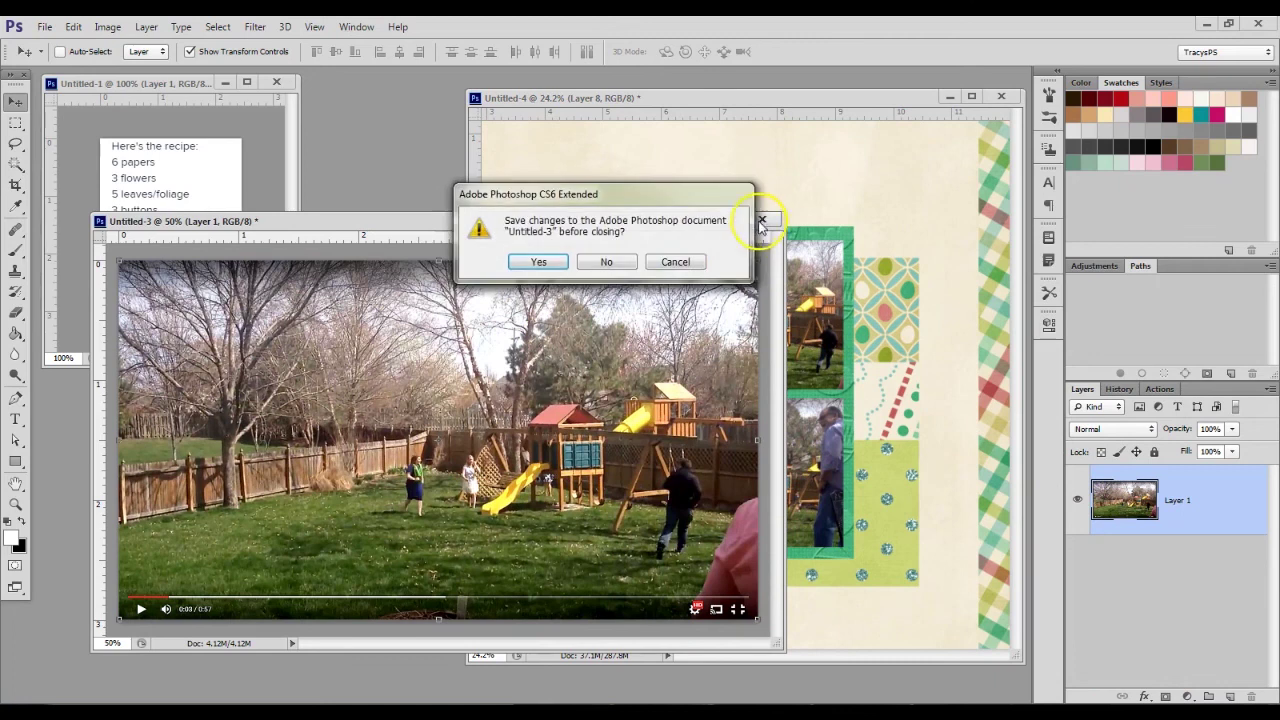
pyautogui.click(630, 263)
# Step: Enlarge the playground photo to about 134% and position it so the children and play set fill the upper placeholder
pyautogui.scroll(3, 777, 275)
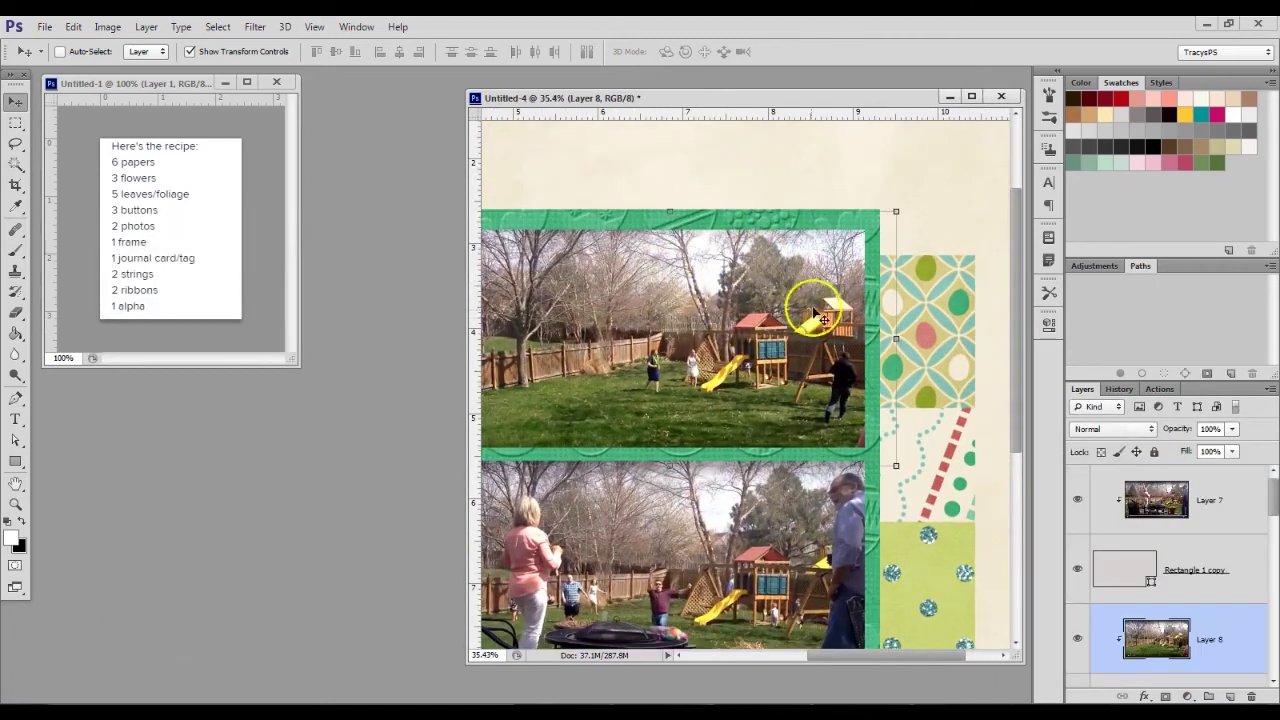
pyautogui.scroll(-3, 817, 318)
pyautogui.hotkey('ctrl', 't')
pyautogui.moveTo(555, 247); pyautogui.dragTo(614, 249)
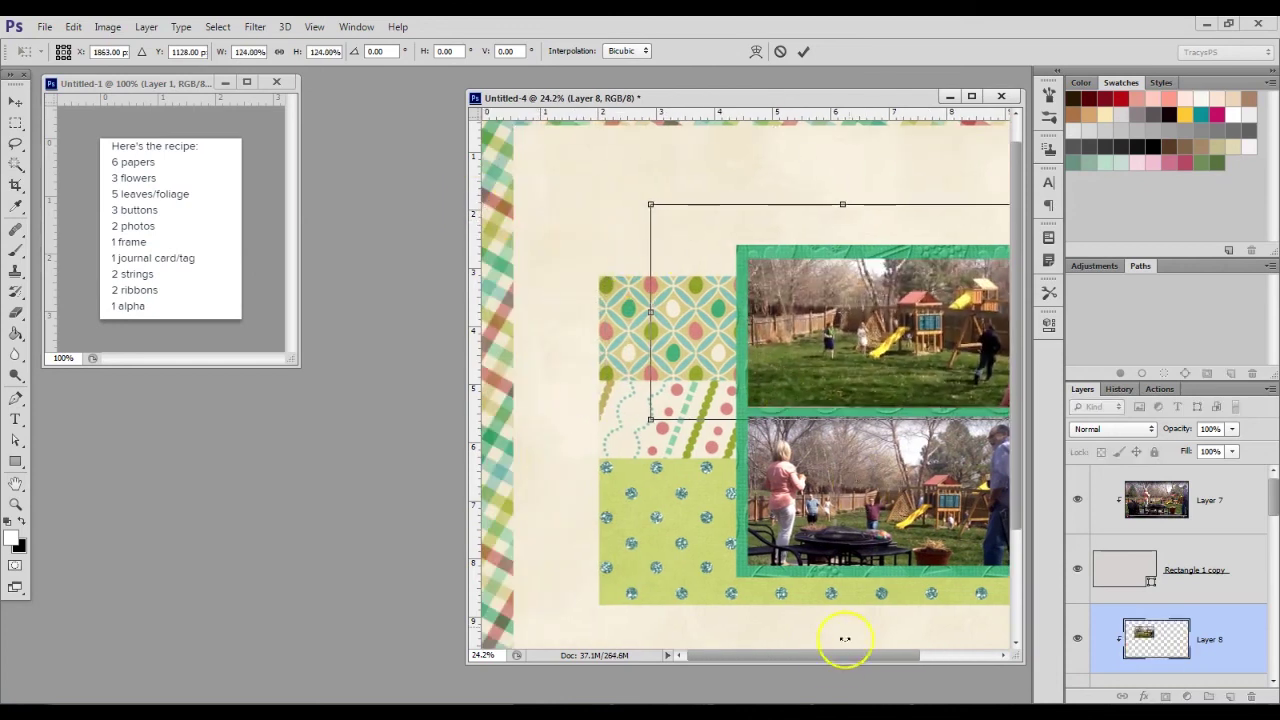
pyautogui.moveTo(835, 655); pyautogui.dragTo(880, 640)
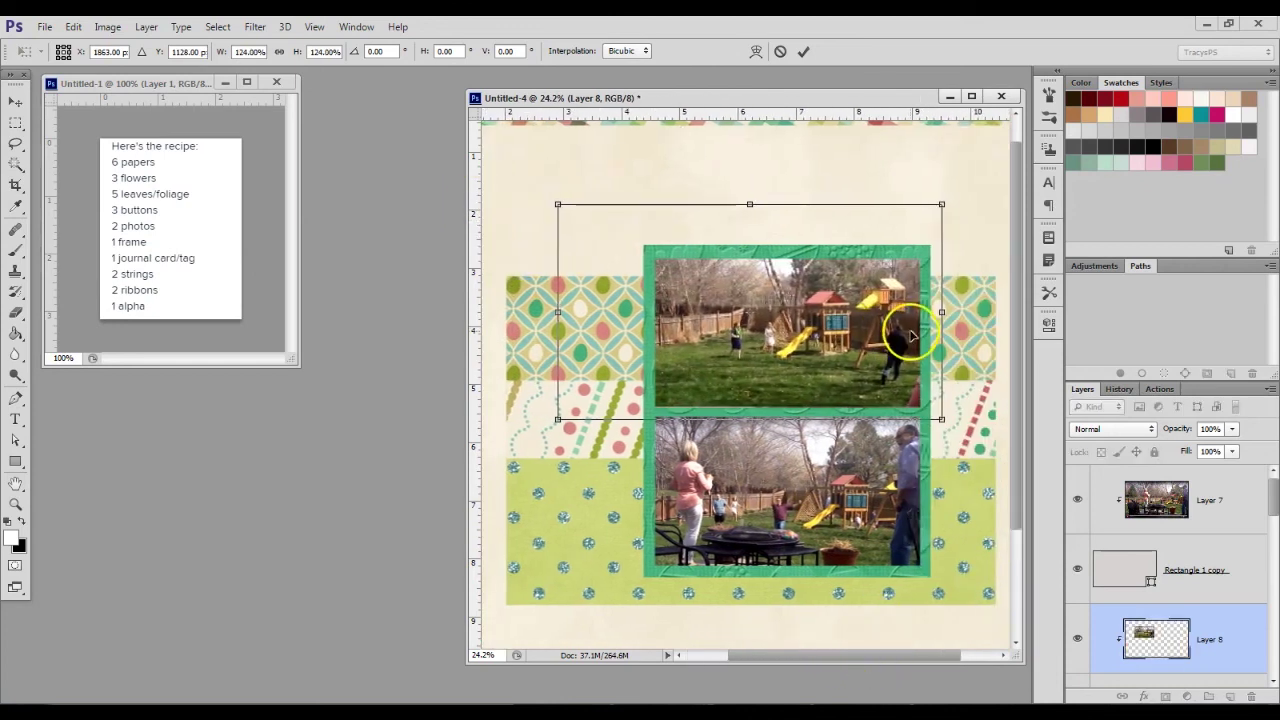
pyautogui.moveTo(916, 323); pyautogui.dragTo(910, 333)
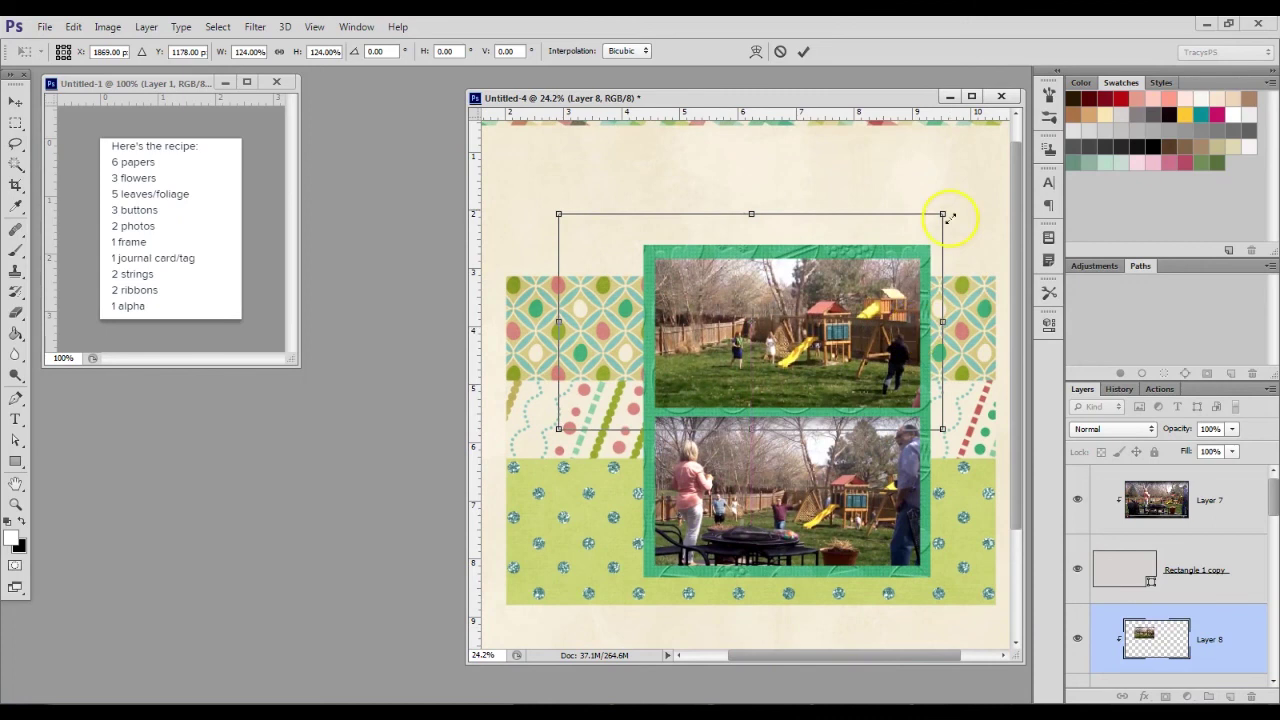
pyautogui.moveTo(559, 213); pyautogui.dragTo(527, 194)
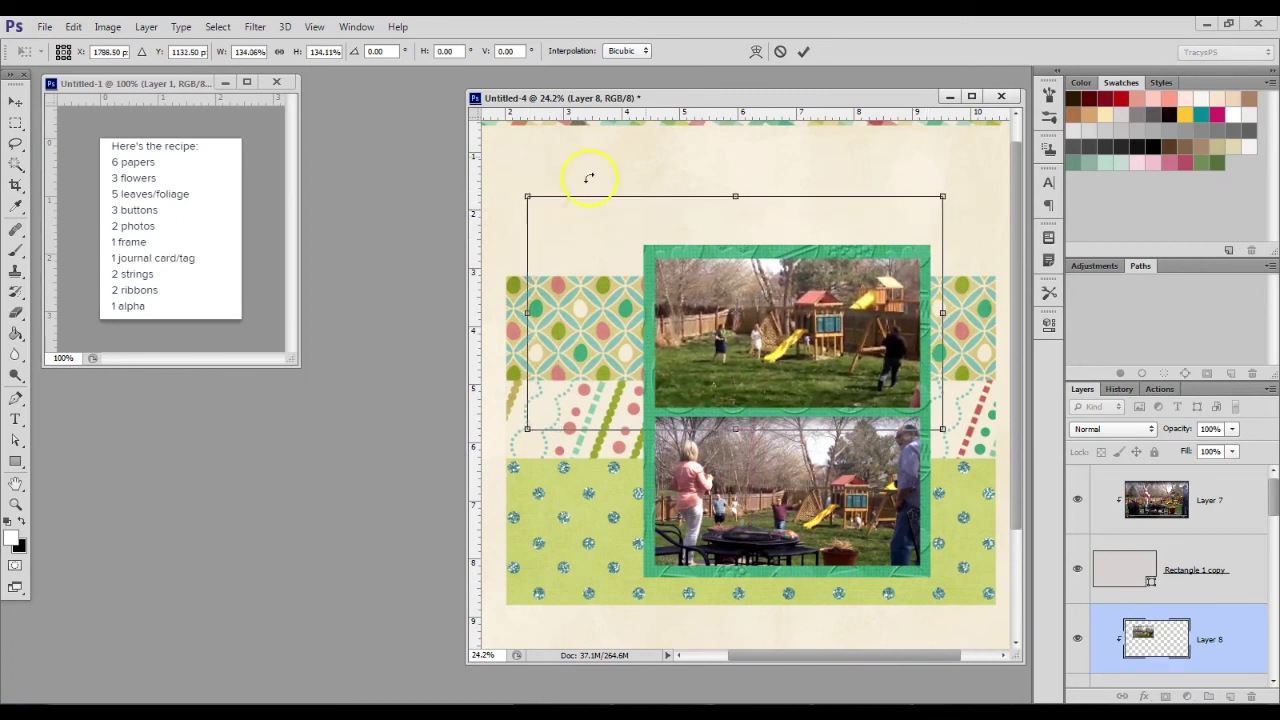
pyautogui.click(804, 51)
# Step: Scale down the green cardstock clipped to the mat behind the two photos
pyautogui.scroll(4, 930, 305)
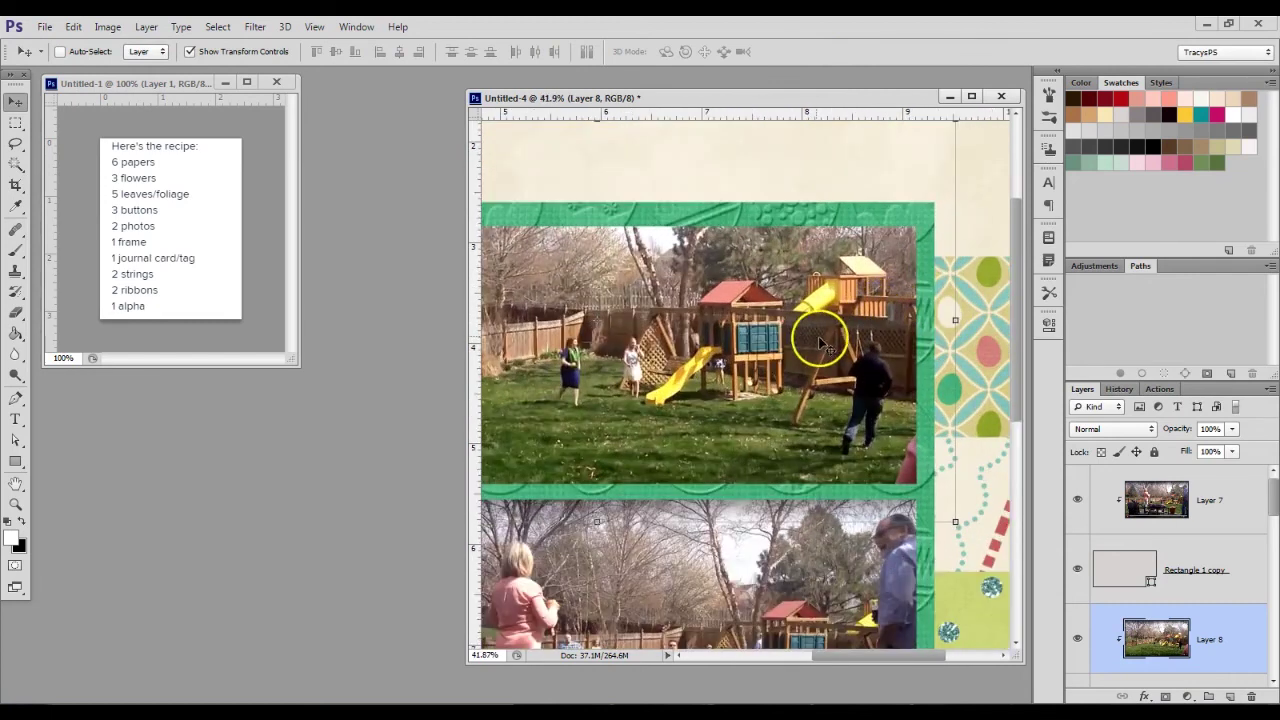
pyautogui.scroll(-3, 805, 332)
pyautogui.scroll(-1, 793, 328)
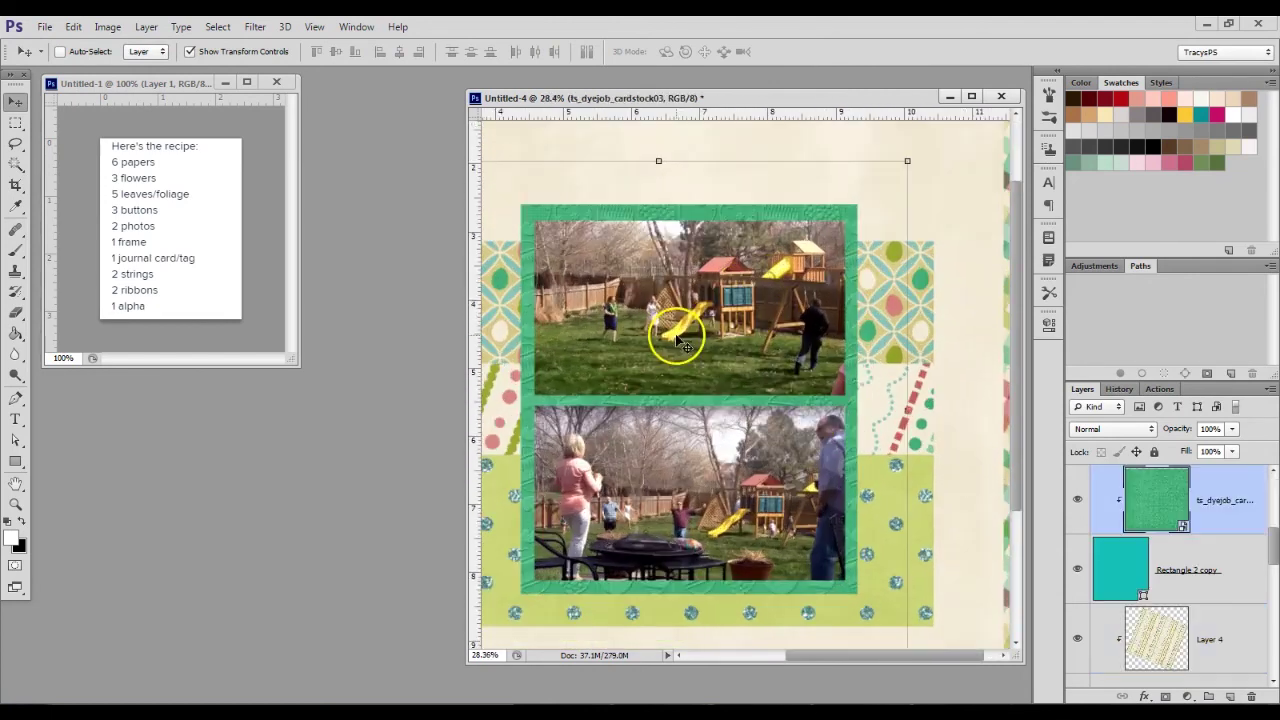
# Step: Apply the white-border layer style to both photo placeholders, Rectangle 1 and Rectangle 1 copy
pyautogui.scroll(3, 1223, 540)
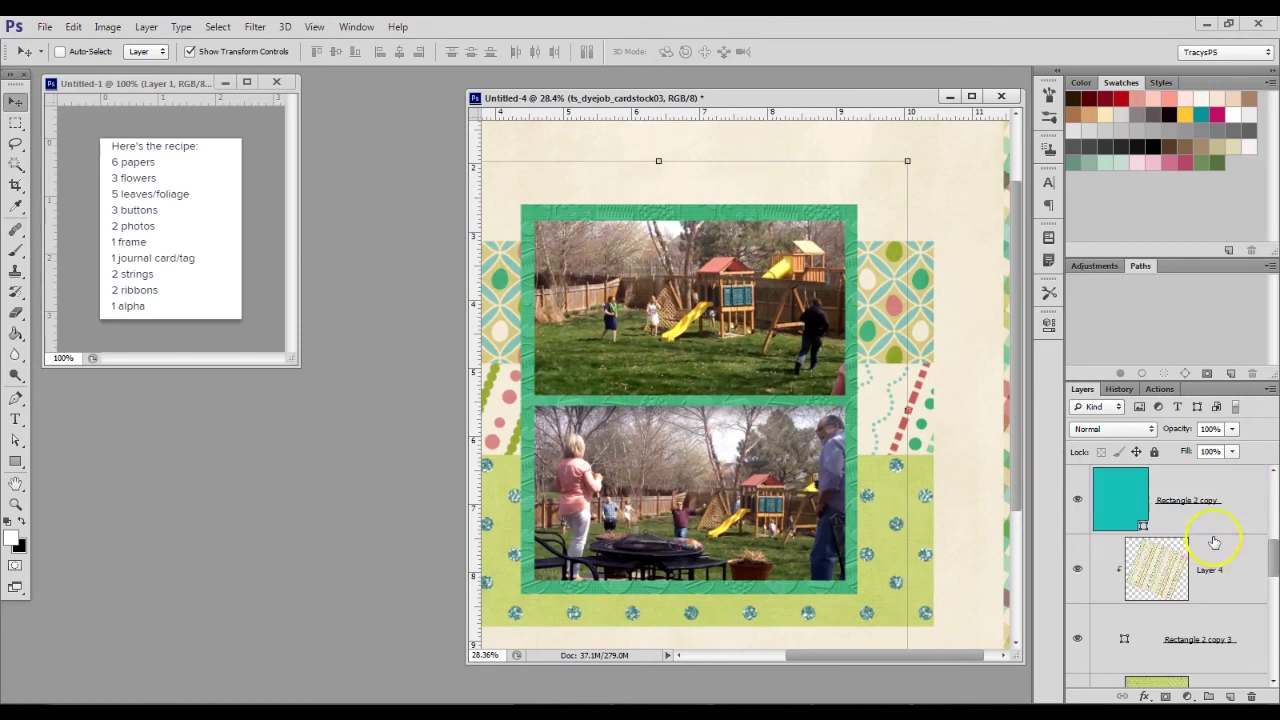
pyautogui.click(1228, 565)
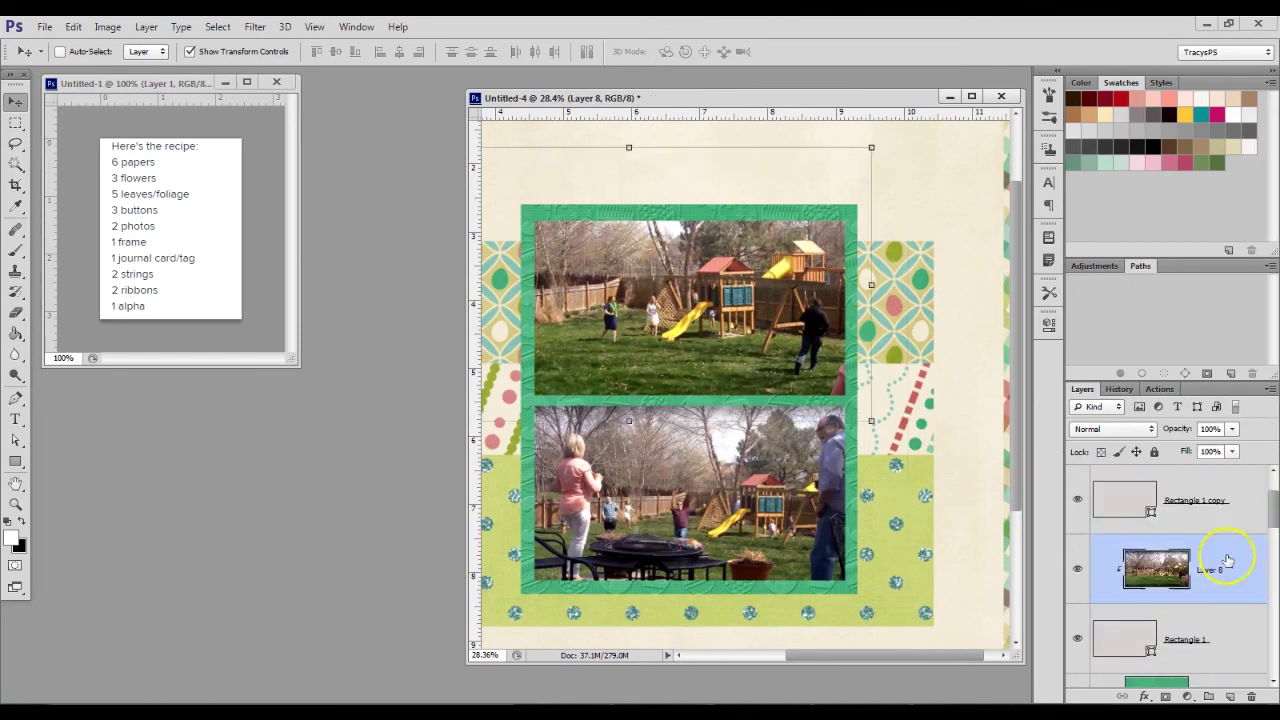
pyautogui.click(1235, 662)
pyautogui.keyDown('ctrl'); pyautogui.click(1245, 510); pyautogui.keyUp('ctrl')
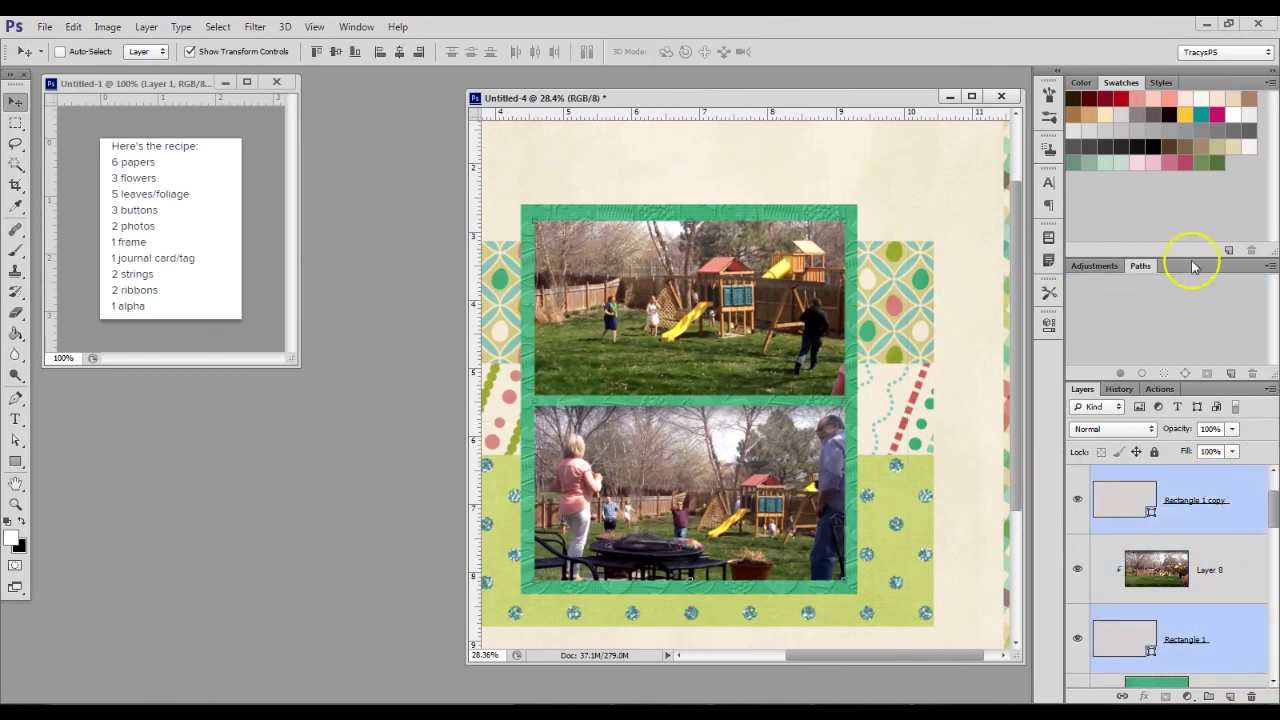
pyautogui.click(1161, 82)
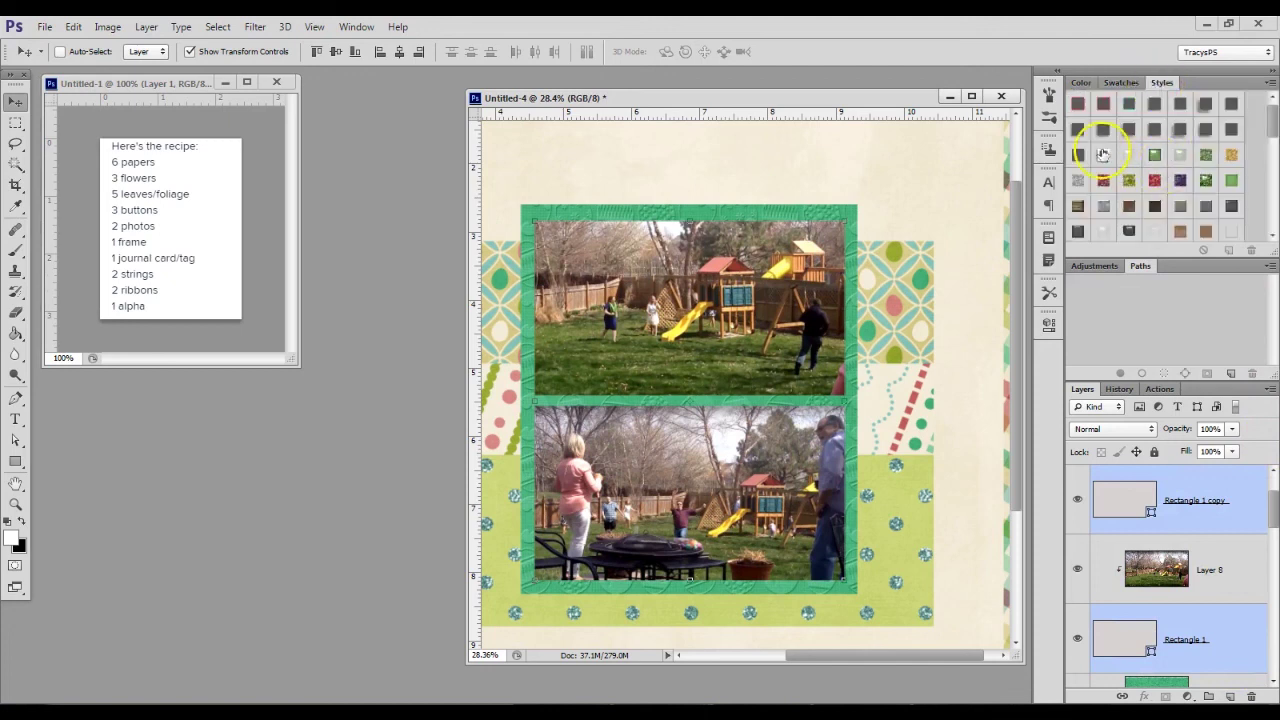
pyautogui.click(1103, 154)
pyautogui.scroll(-2, 748, 420)
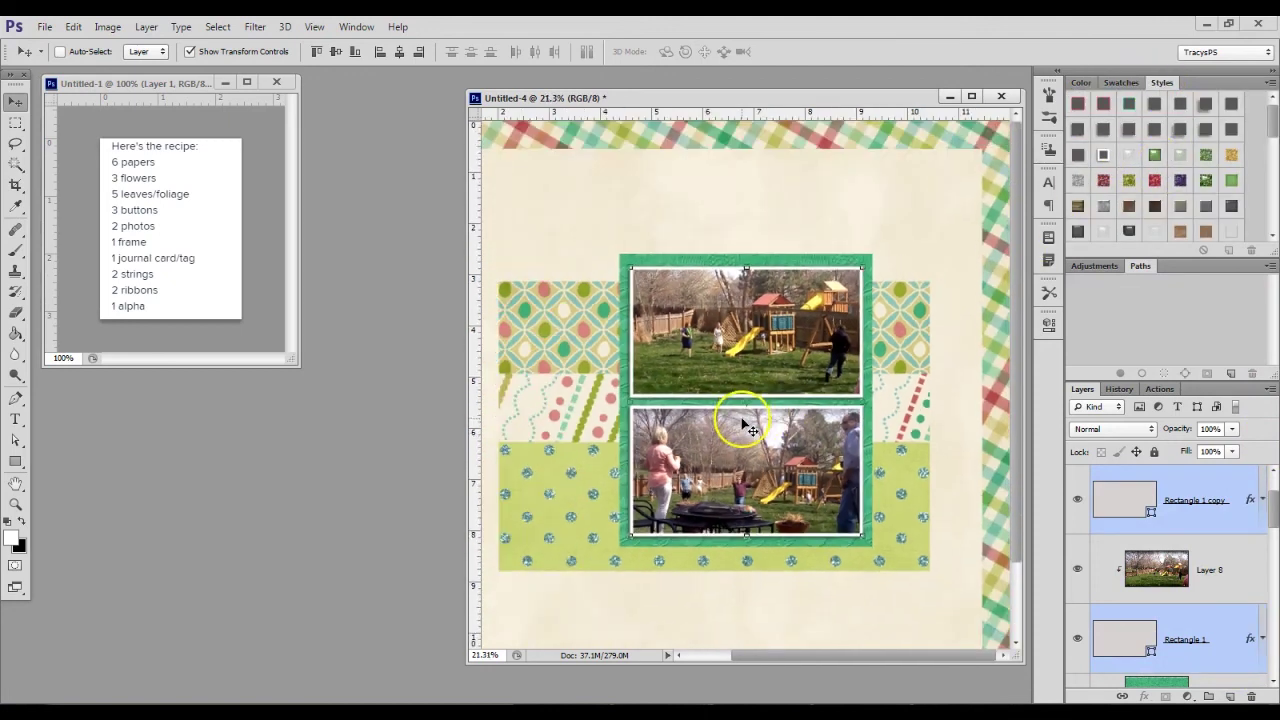
pyautogui.scroll(-1, 808, 418)
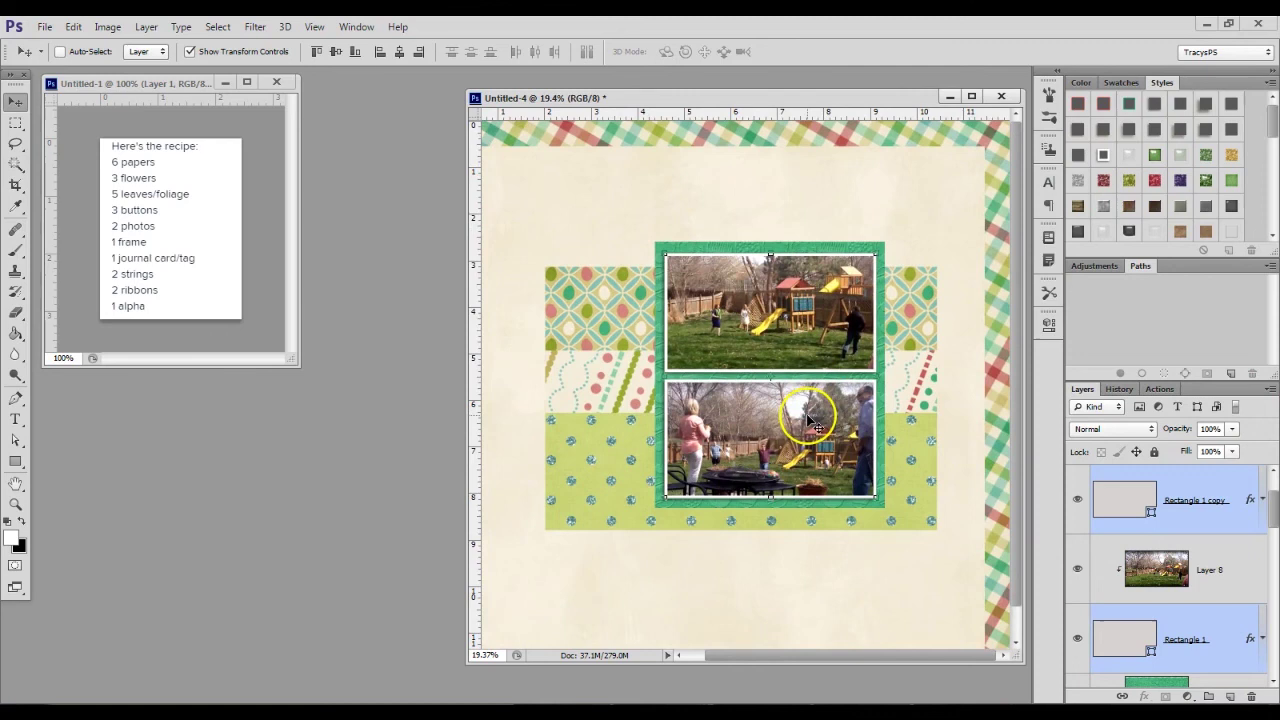
# Step: Open the red ts_dyejob_glitterpaper13 from the Dye Job kit's Glitter Papers folder
pyautogui.click(563, 705)
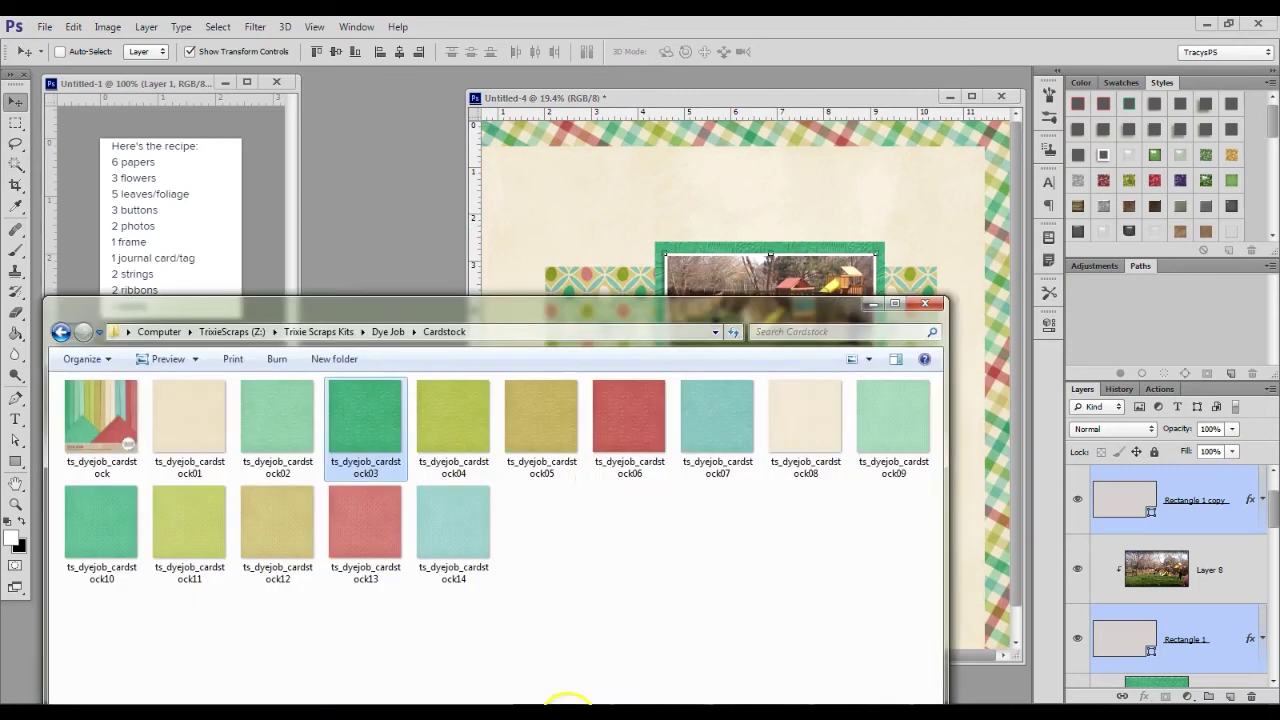
pyautogui.click(380, 331)
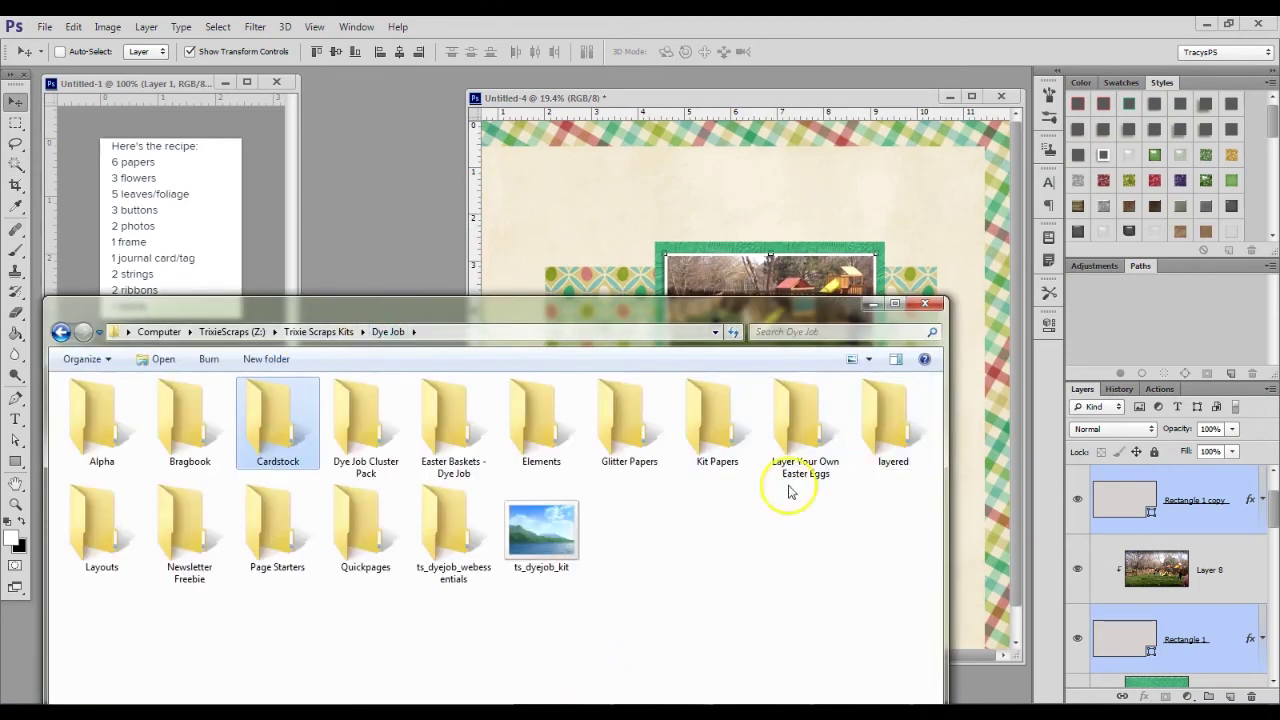
pyautogui.doubleClick(632, 415)
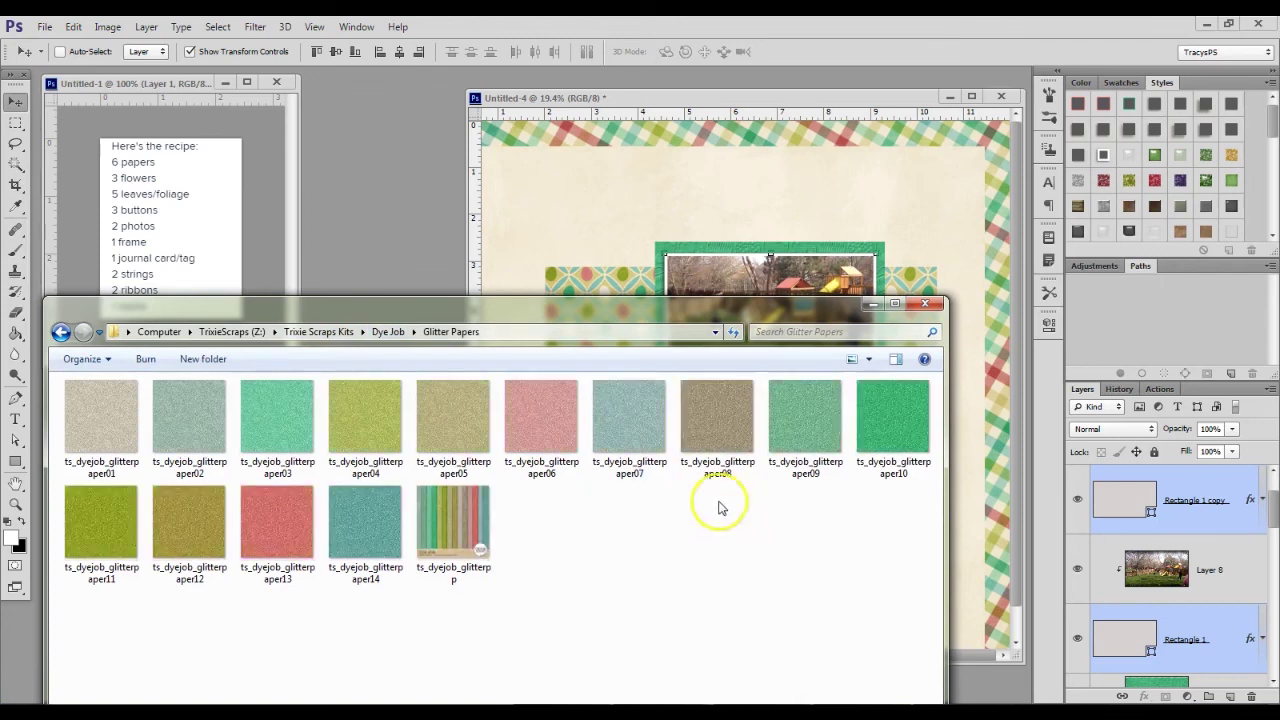
pyautogui.moveTo(385, 313)
pyautogui.mouseDown()
pyautogui.moveTo(407, 562)
pyautogui.moveTo(409, 250)
pyautogui.moveTo(389, 293)
pyautogui.mouseUp()
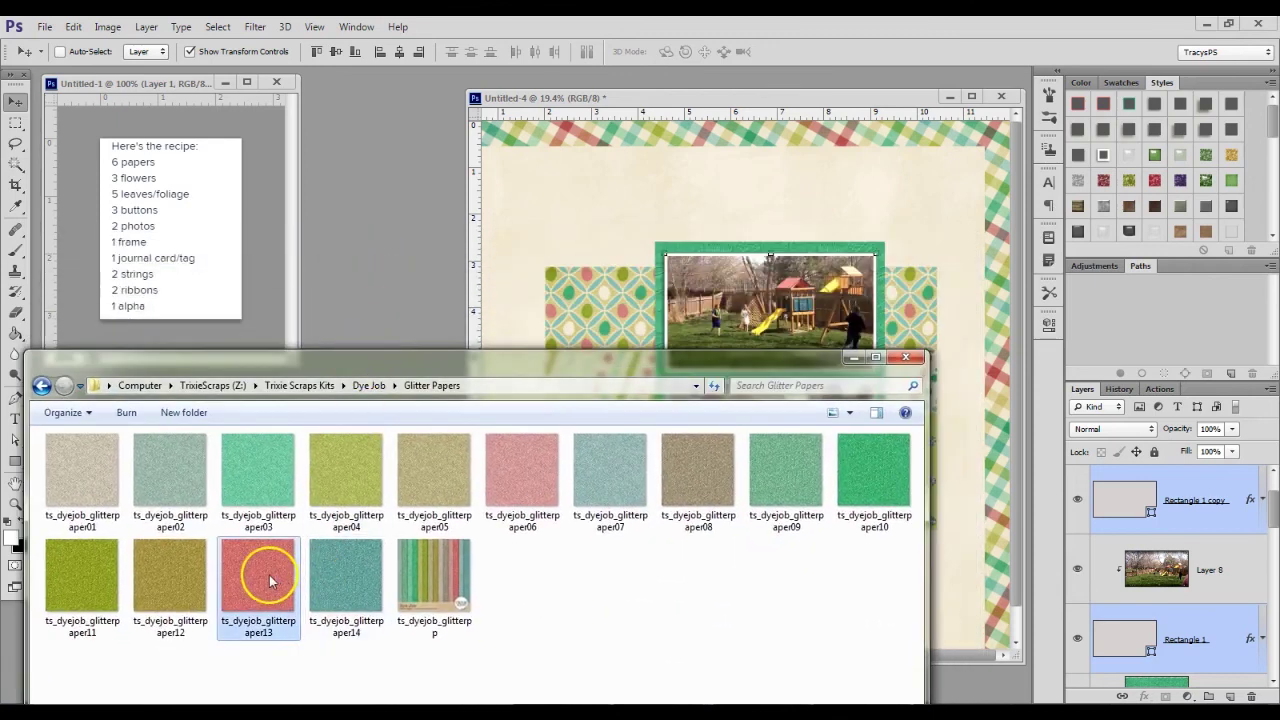
pyautogui.moveTo(293, 582); pyautogui.dragTo(380, 268)
pyautogui.click(694, 407)
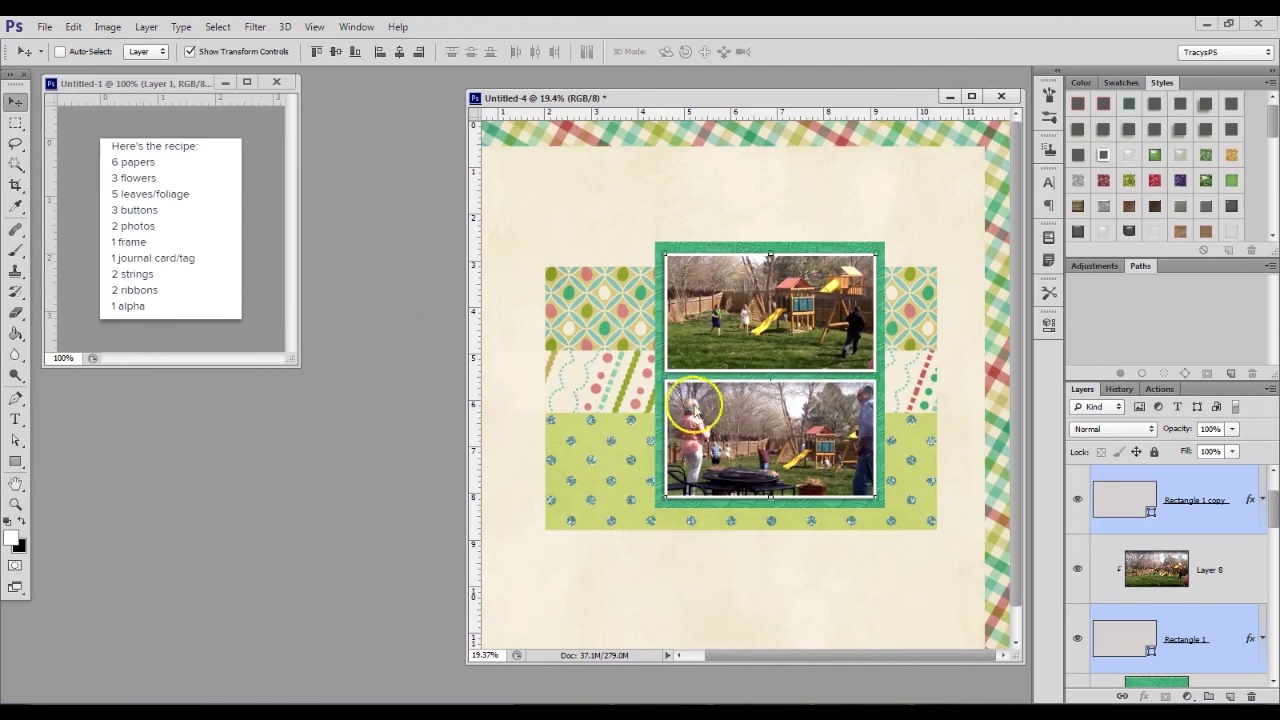
# Step: Try the red glitter paper on the middle strip by adding it above Layer 4 and clipping it to Rectangle 2 copy 3
pyautogui.click(928, 407)
pyautogui.keyDown('ctrl'); pyautogui.click(928, 407); pyautogui.keyUp('ctrl')
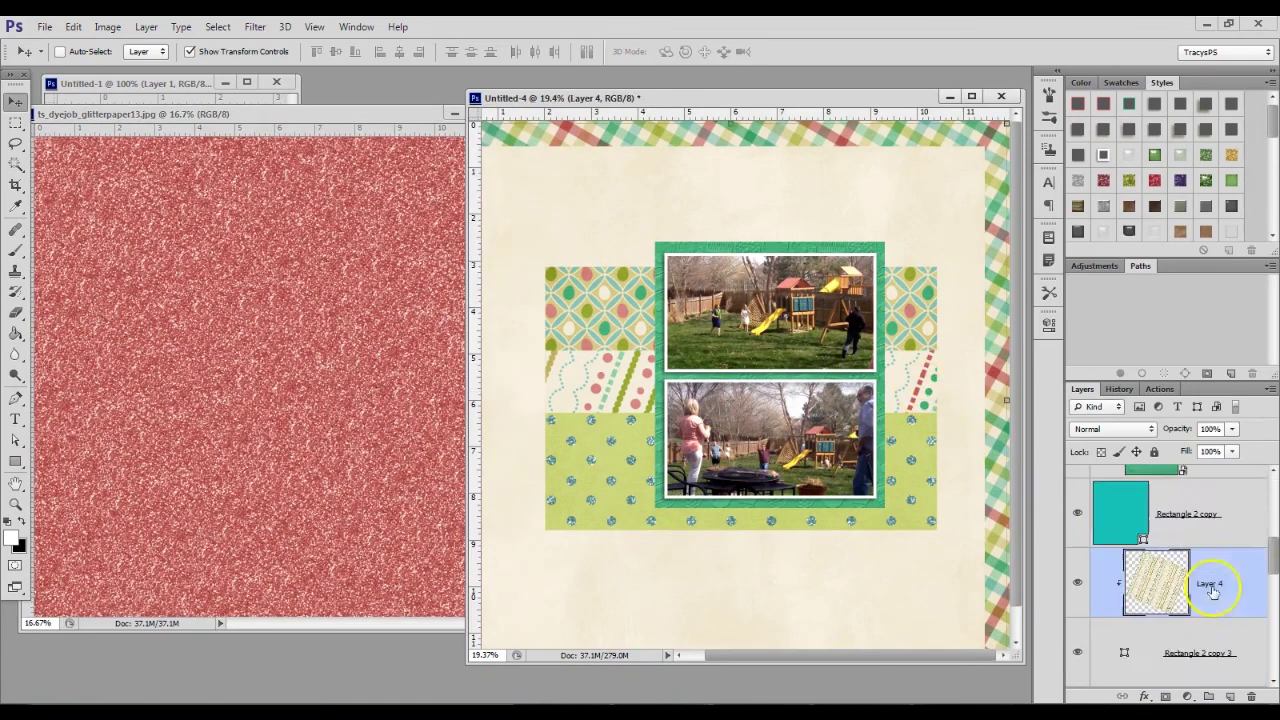
pyautogui.moveTo(290, 405); pyautogui.dragTo(310, 340)
pyautogui.moveTo(463, 420); pyautogui.dragTo(871, 391)
pyautogui.scroll(-2, 1175, 570)
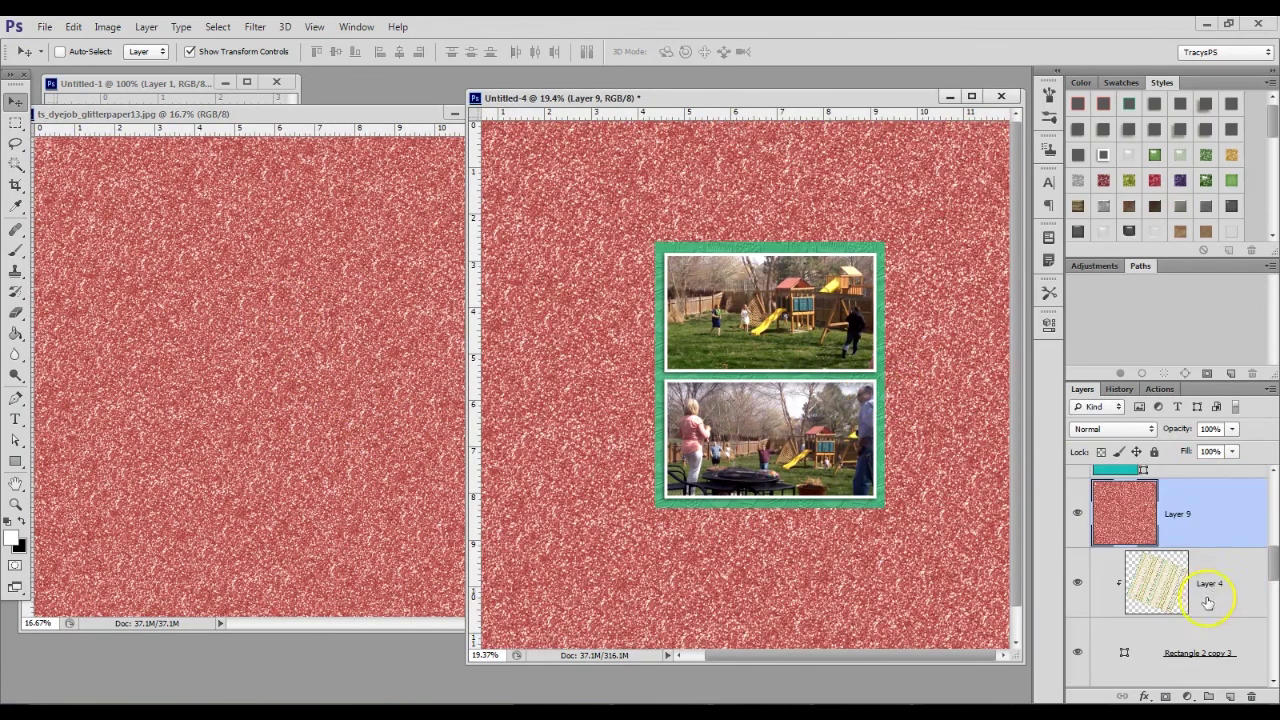
pyautogui.keyDown('alt'); pyautogui.click(1205, 547); pyautogui.keyUp('alt')
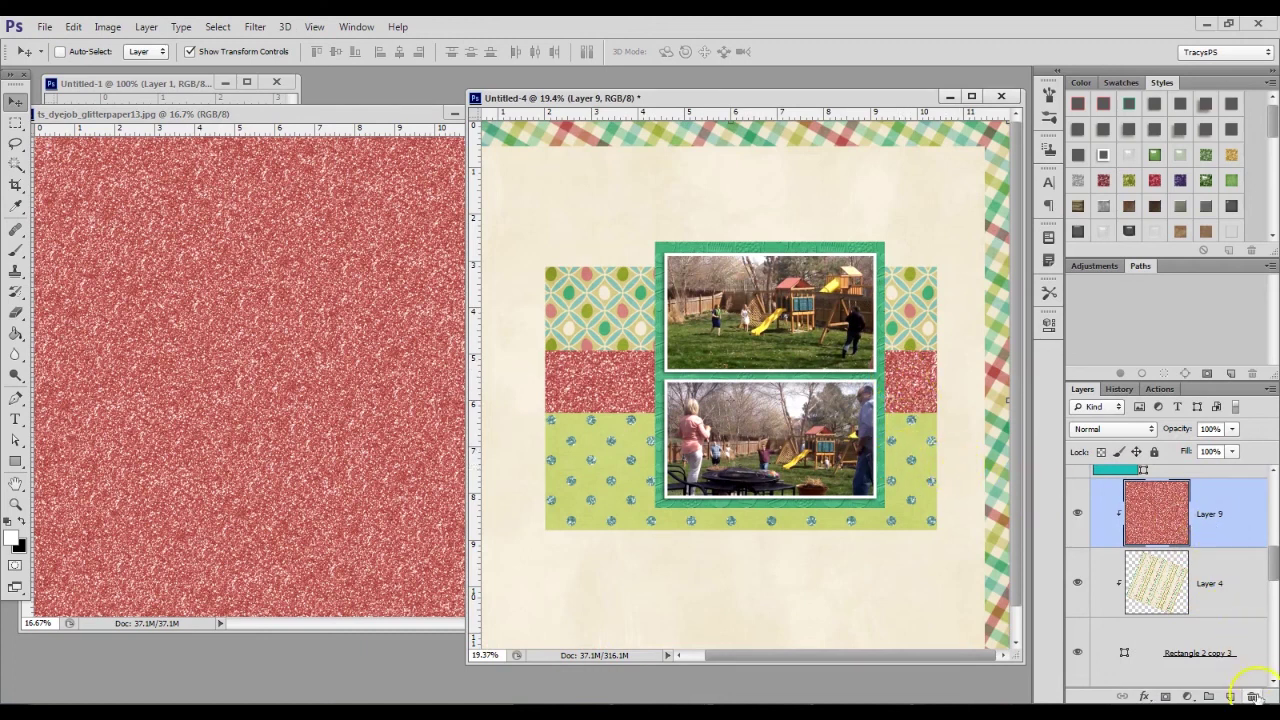
# Step: Delete the red glitter paper layer from the page and close its source document
pyautogui.click(1252, 697)
pyautogui.click(271, 280)
pyautogui.click(500, 114)
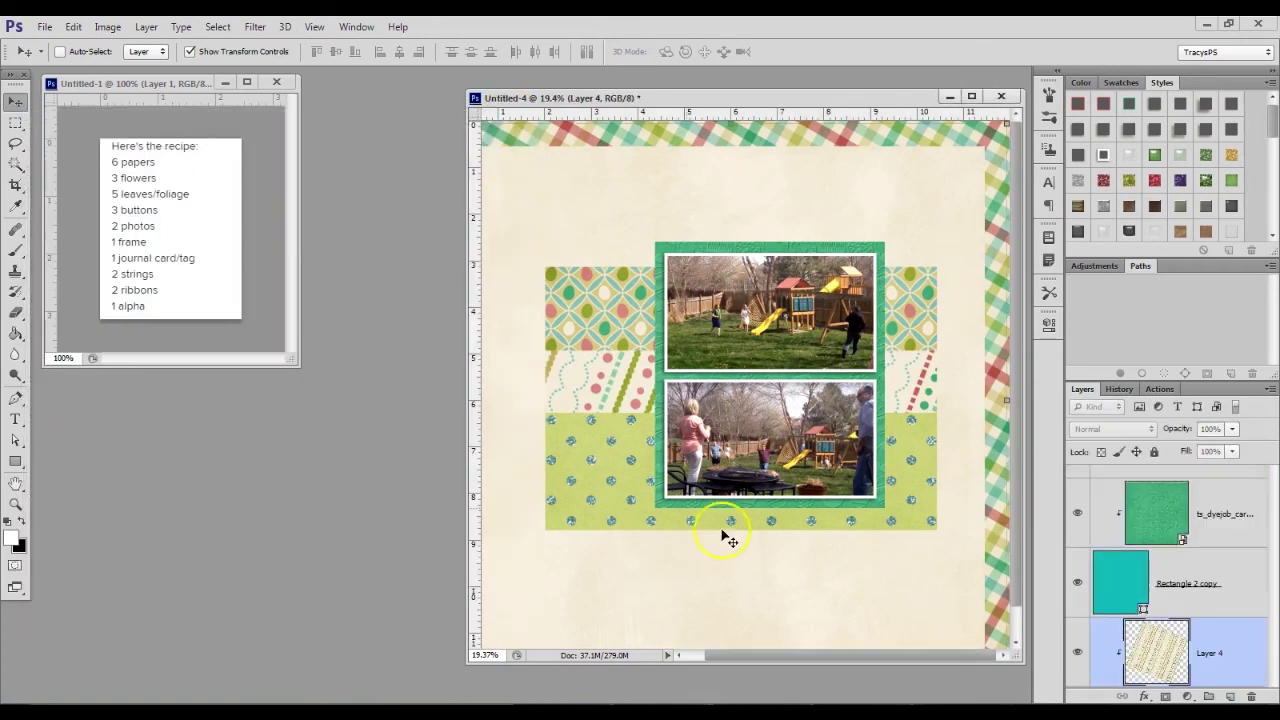
# Step: Open the Dye Job kit's Kit Papers folder to pick another paper for the middle strip
pyautogui.click(578, 700)
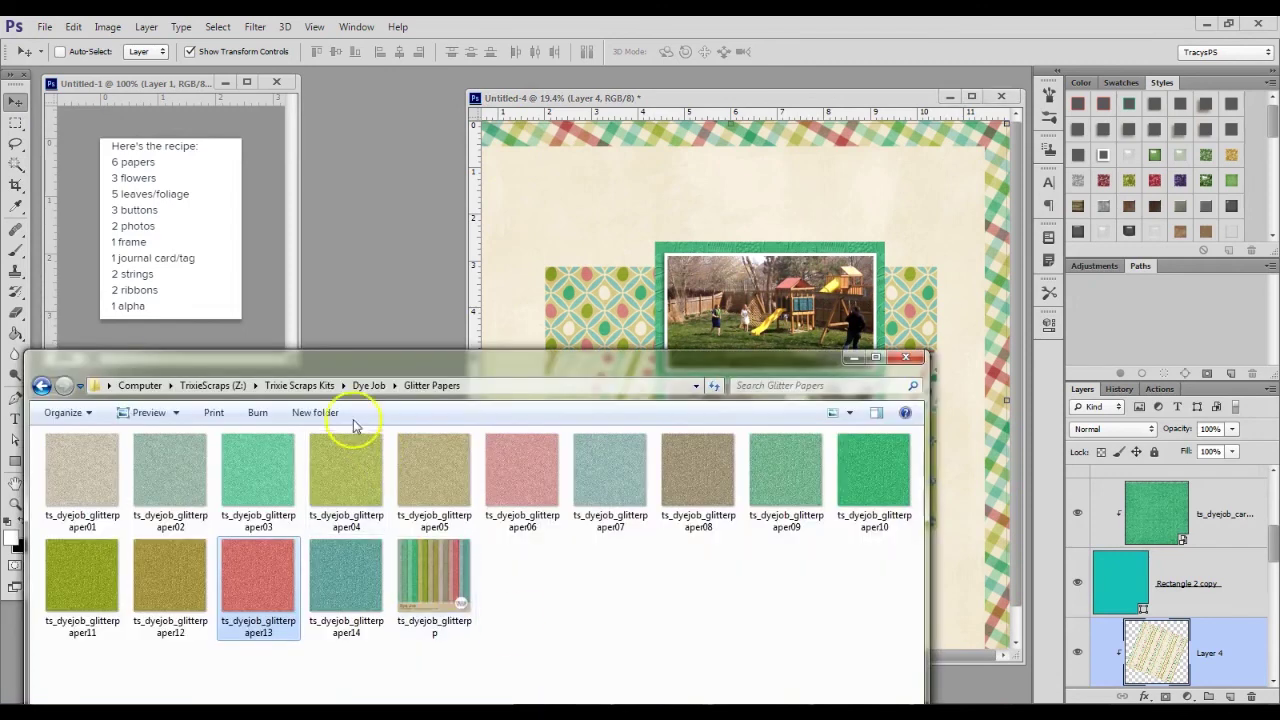
pyautogui.click(366, 385)
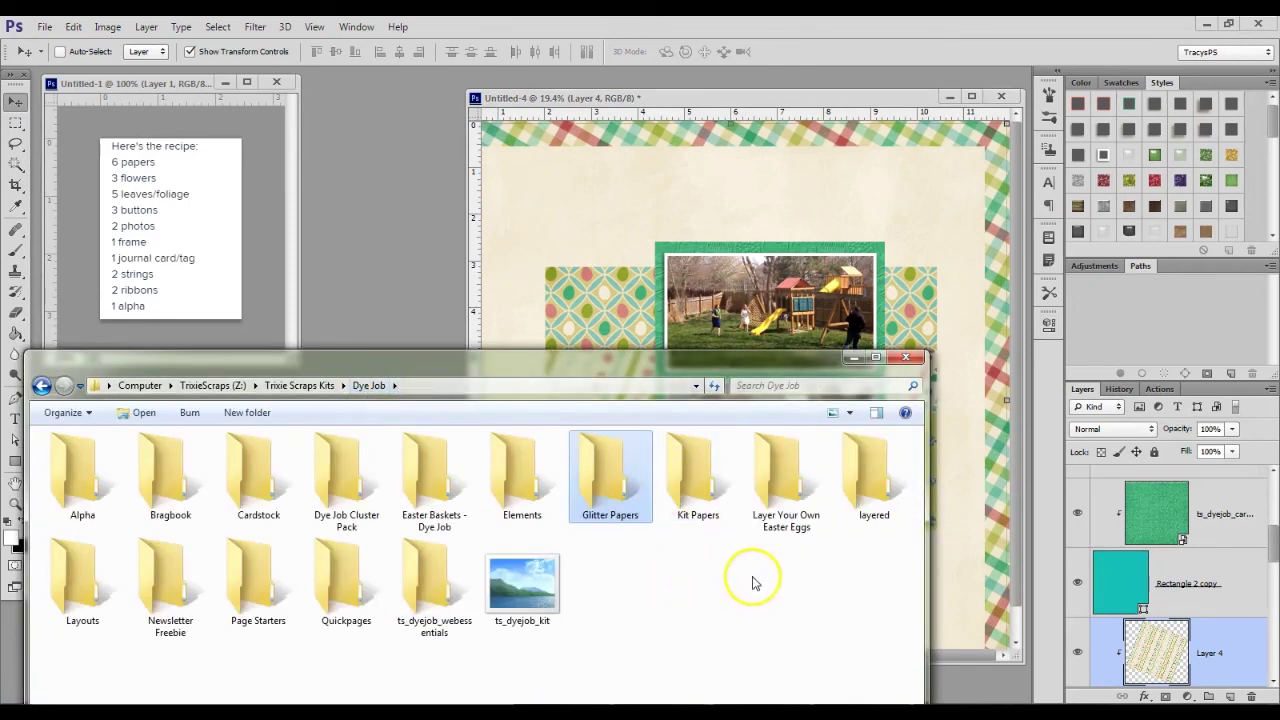
pyautogui.doubleClick(724, 511)
pyautogui.moveTo(574, 366); pyautogui.dragTo(604, 194)
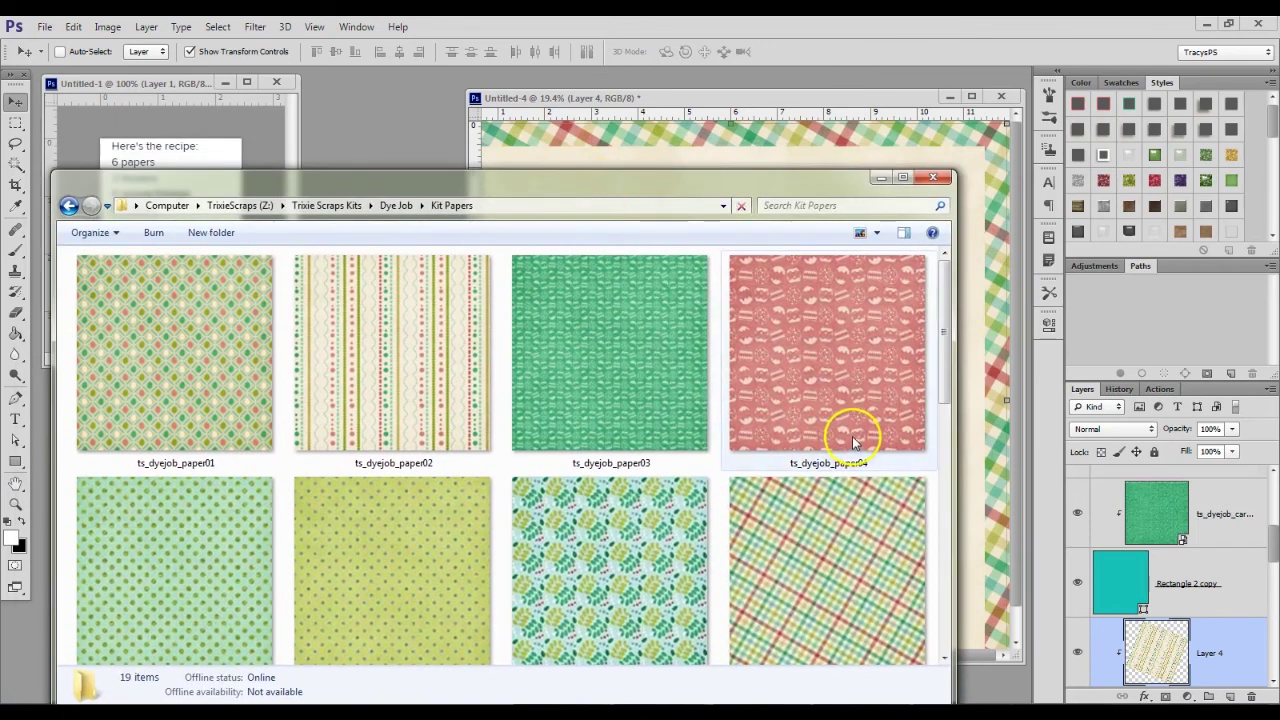
# Step: Place the red egg-patterned ts_dyejob_paper04 on the page, directly above Layer 4
pyautogui.moveTo(949, 331); pyautogui.dragTo(960, 306)
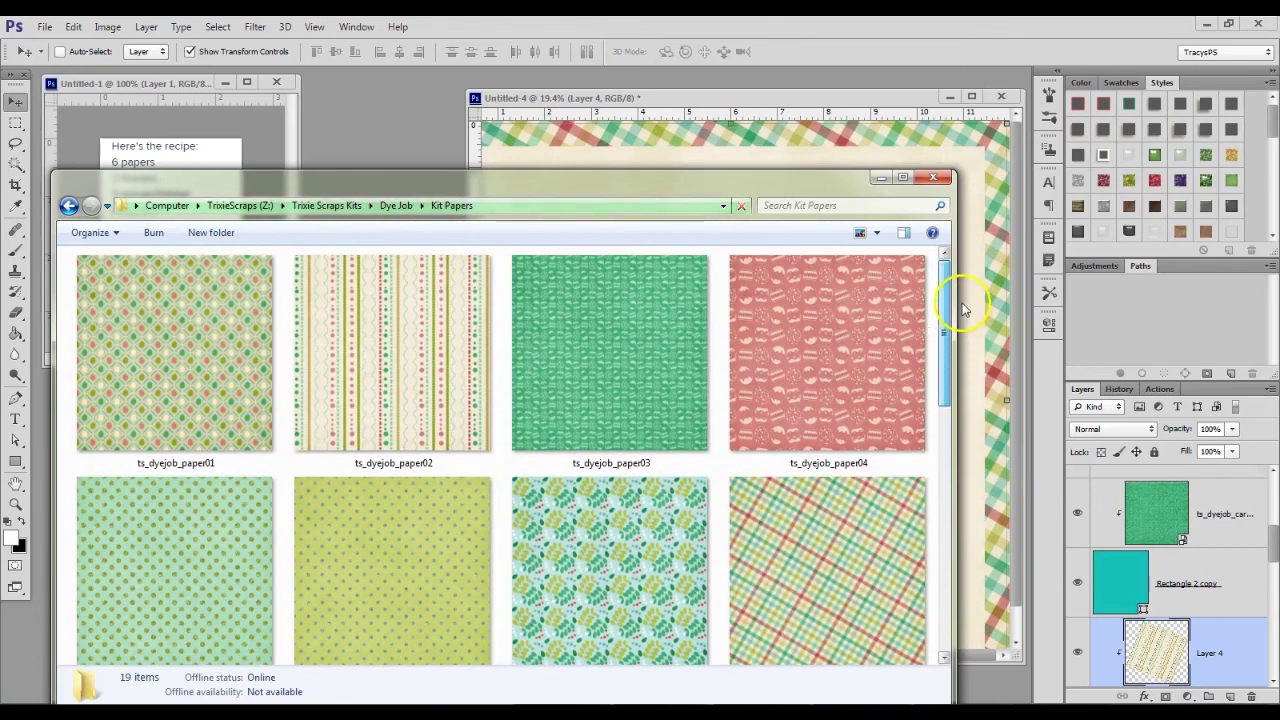
pyautogui.moveTo(765, 197); pyautogui.dragTo(758, 140)
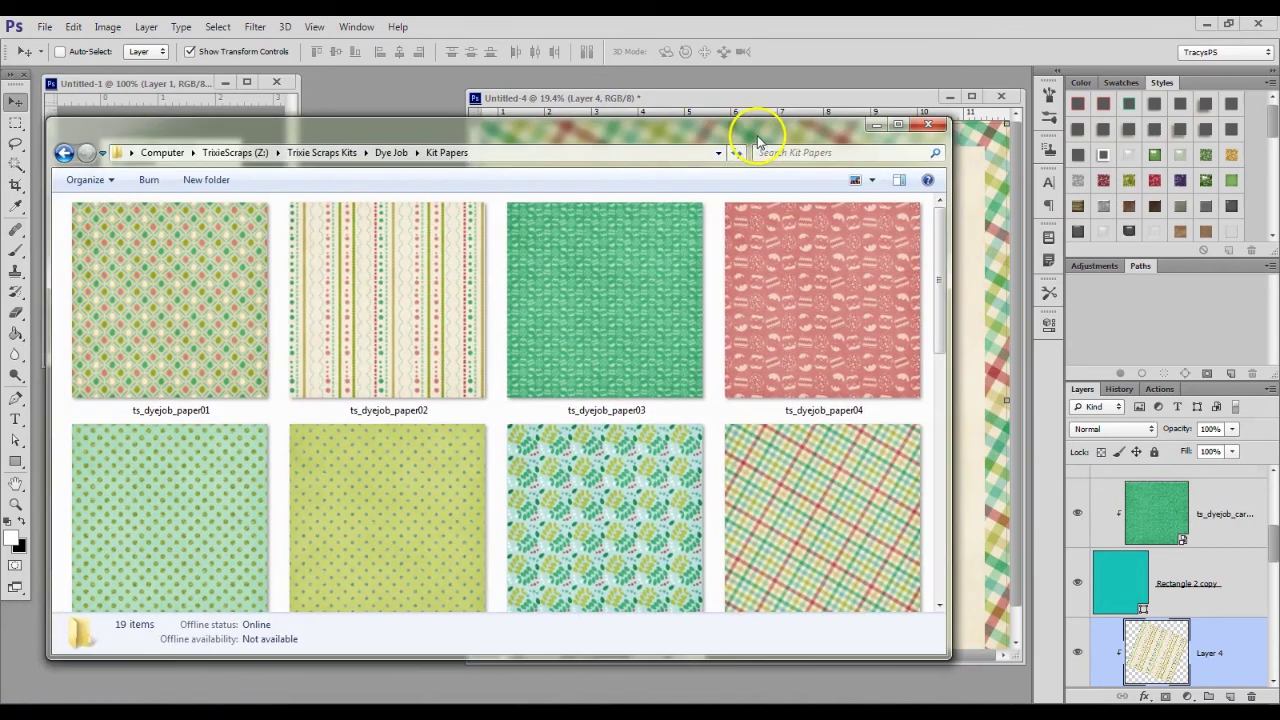
pyautogui.moveTo(937, 282); pyautogui.dragTo(932, 252)
pyautogui.click(870, 333)
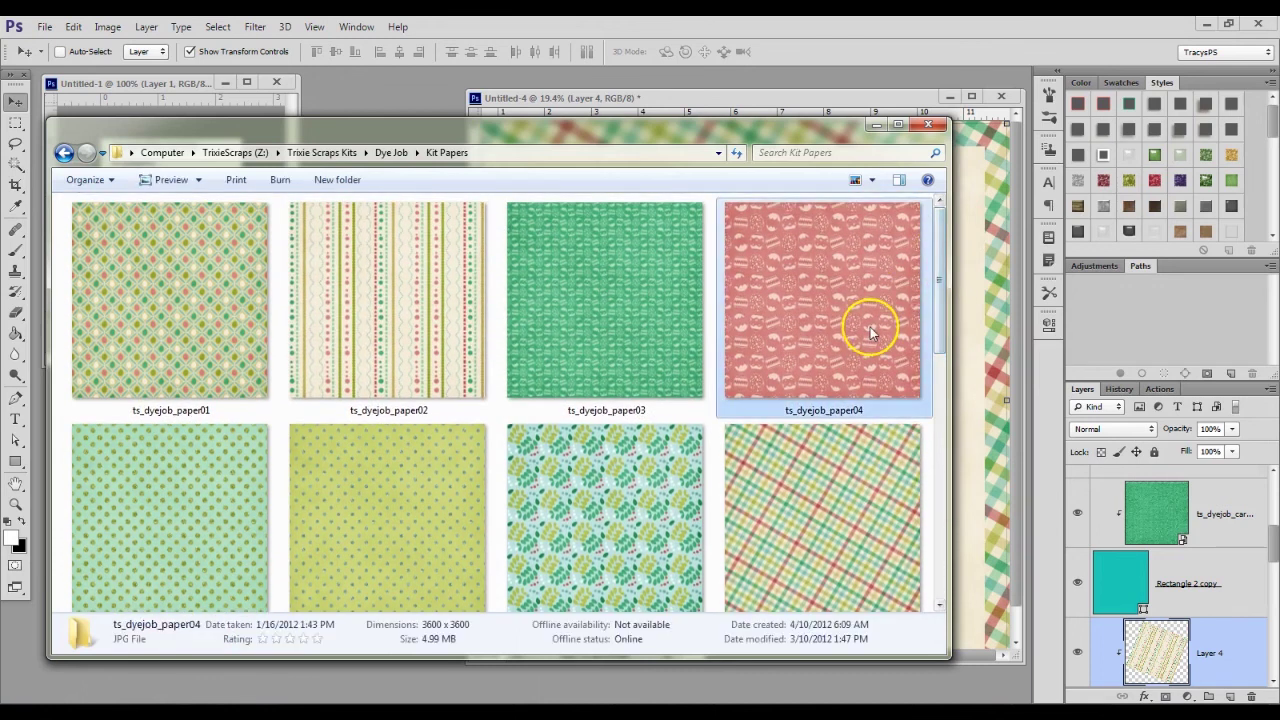
pyautogui.moveTo(634, 133); pyautogui.dragTo(622, 345)
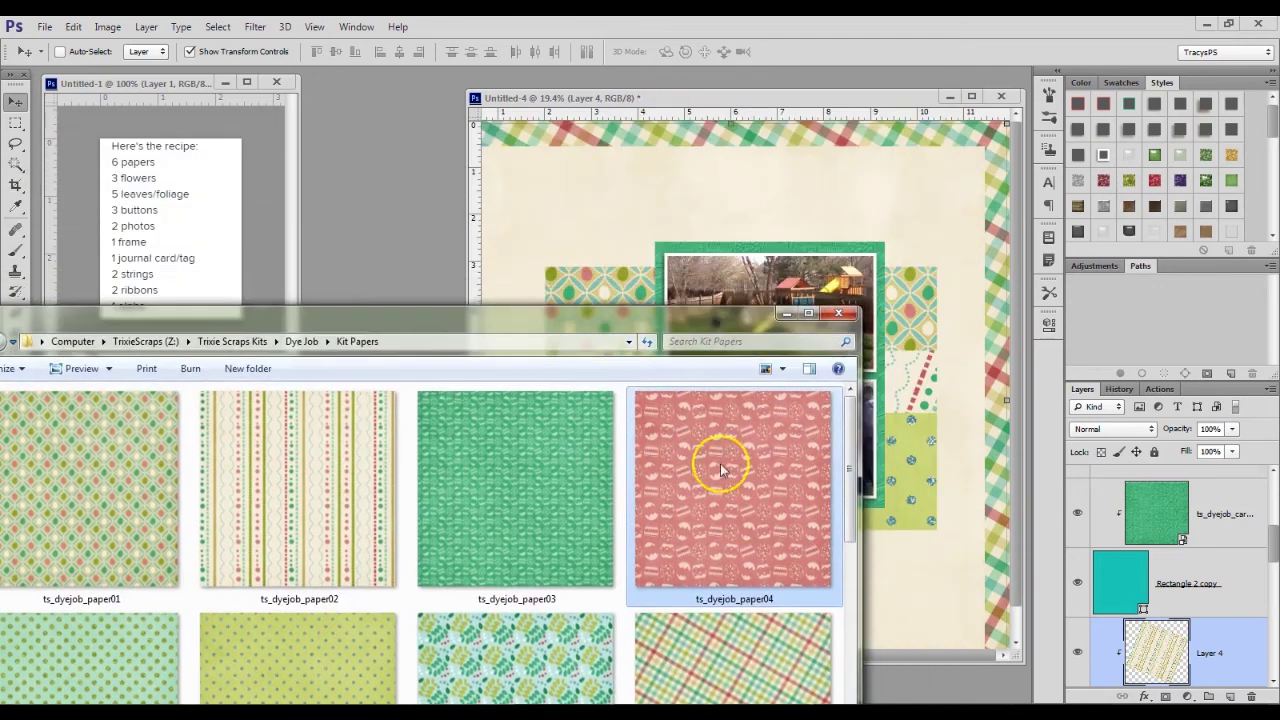
pyautogui.click(995, 385)
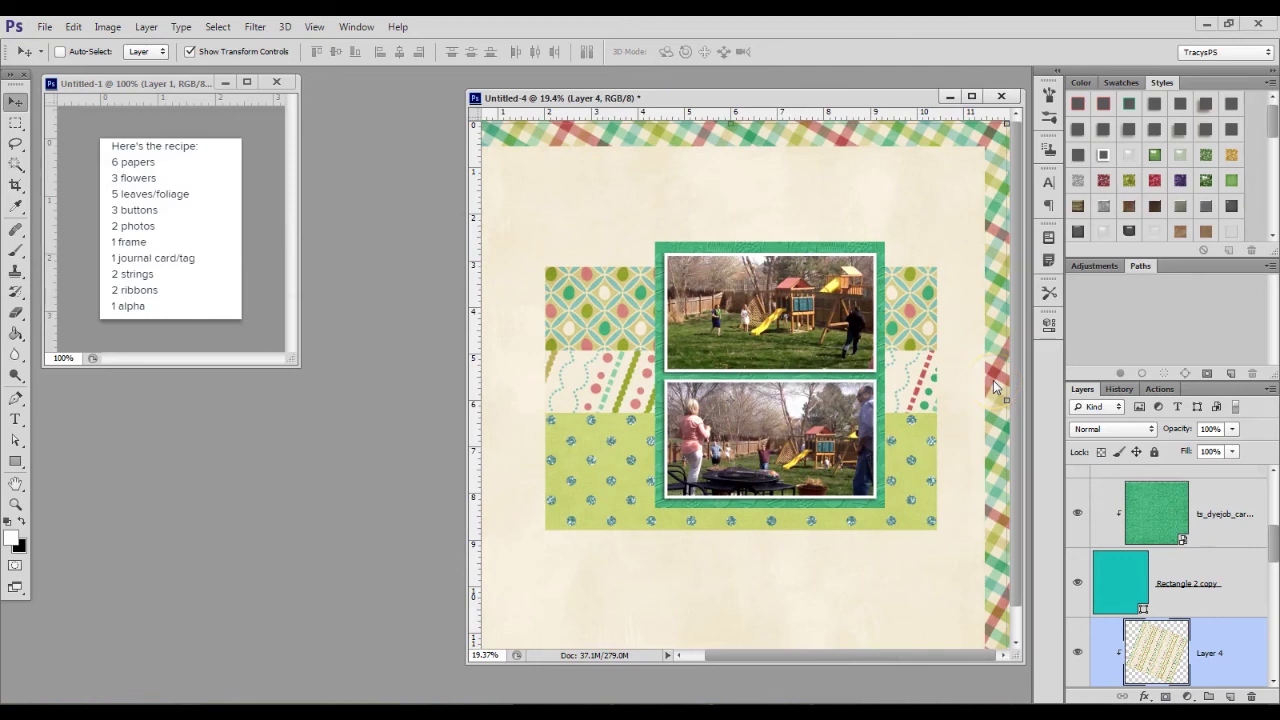
pyautogui.moveTo(925, 348); pyautogui.dragTo(925, 348)
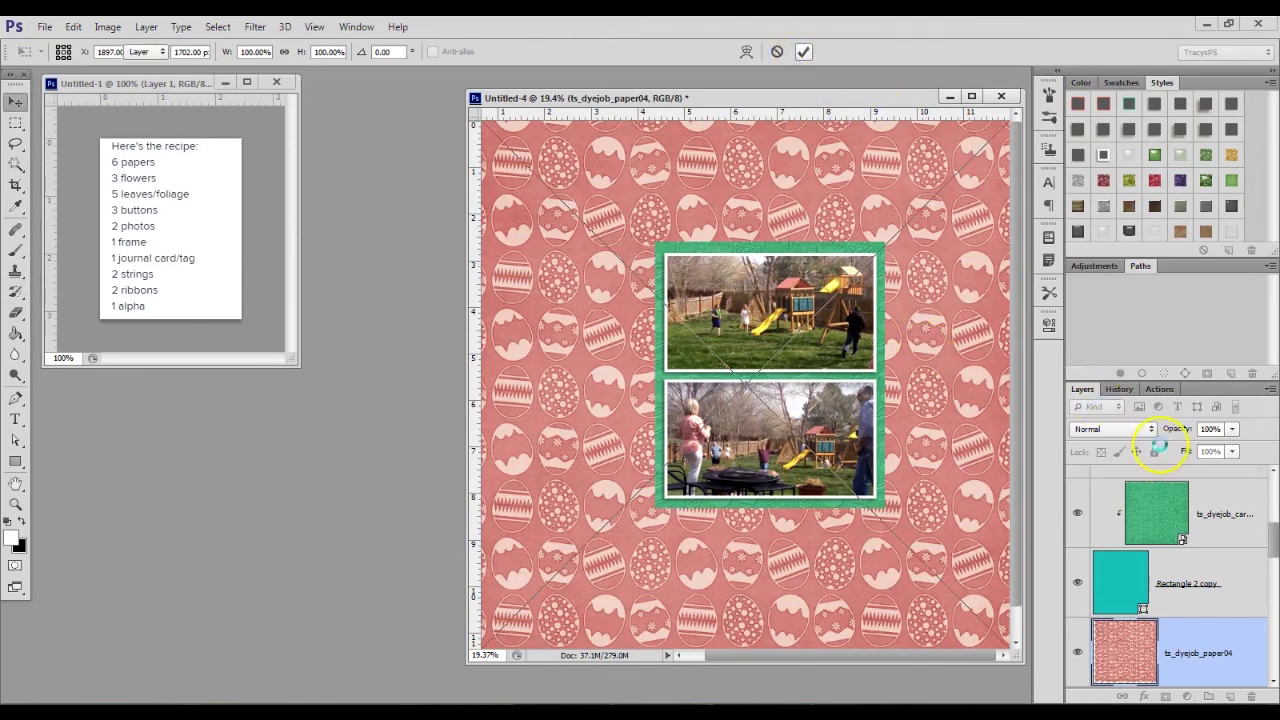
pyautogui.press('Return')
# Step: Delete the striped paper Layer 4 and clip ts_dyejob_paper04 to the middle strip, Rectangle 2 copy 3
pyautogui.scroll(2, 1180, 540)
pyautogui.click(1213, 533)
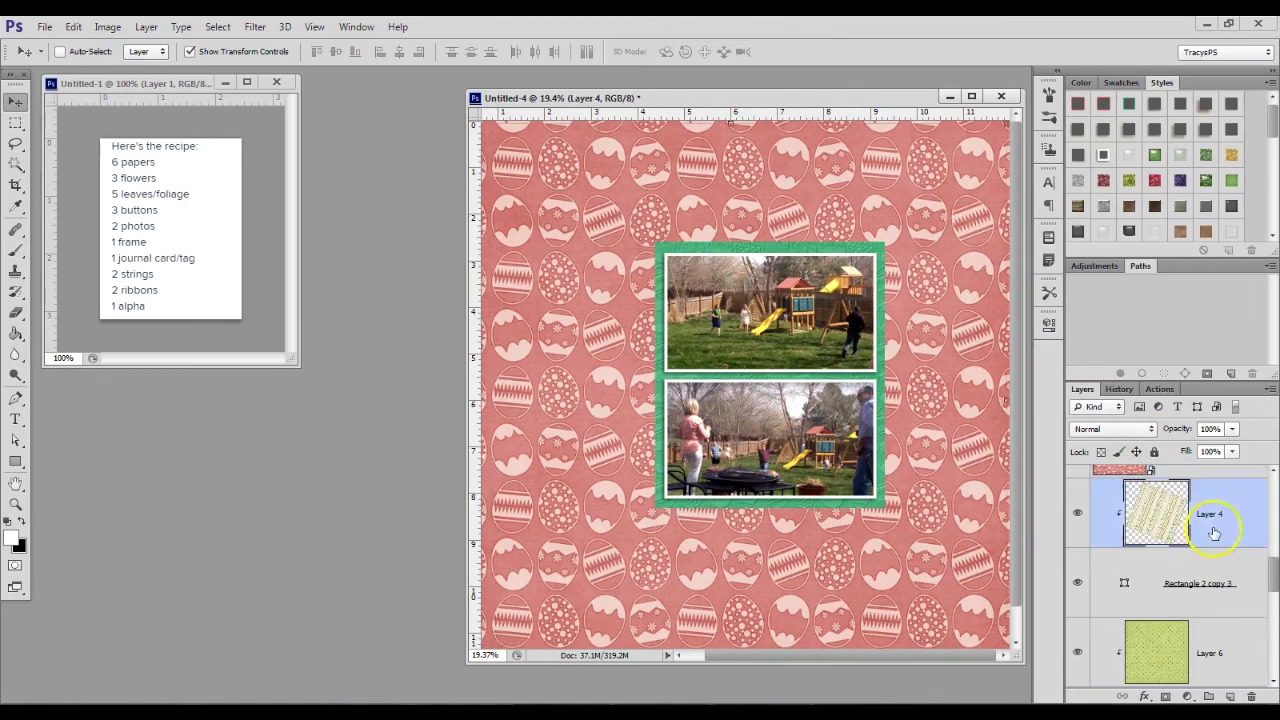
pyautogui.click(1253, 692)
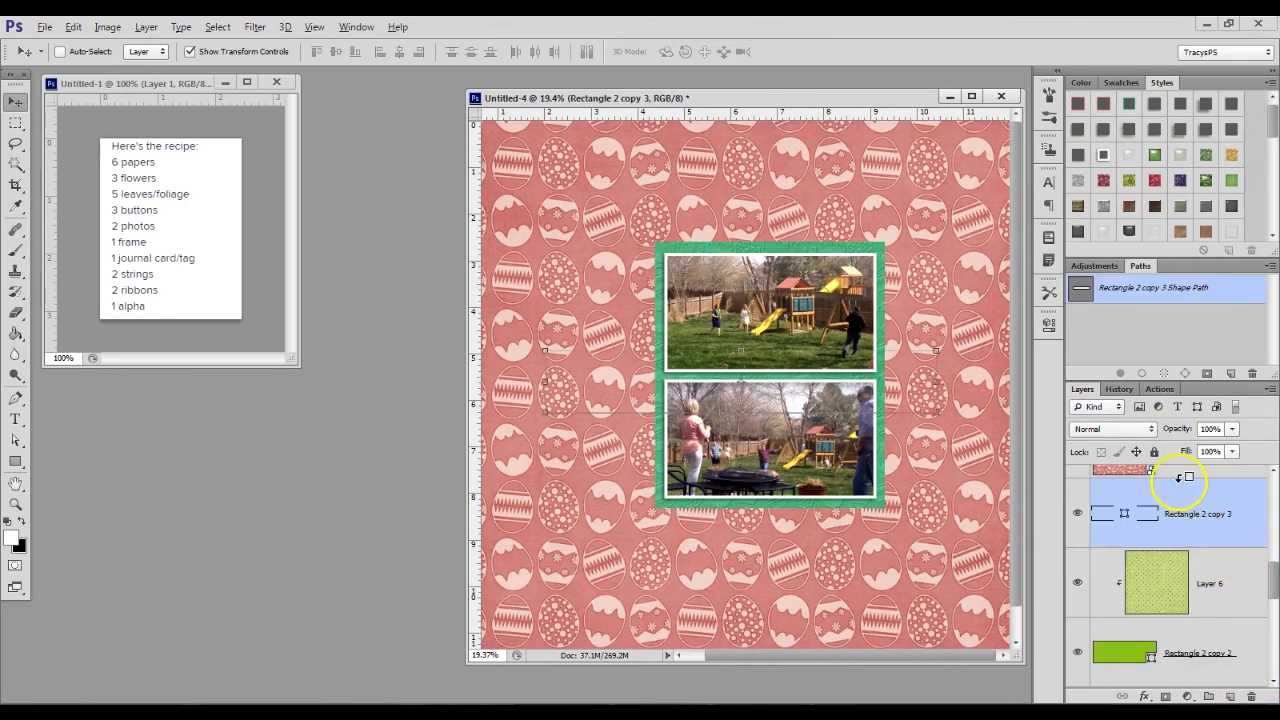
pyautogui.keyDown('alt'); pyautogui.click(1188, 478); pyautogui.keyUp('alt')
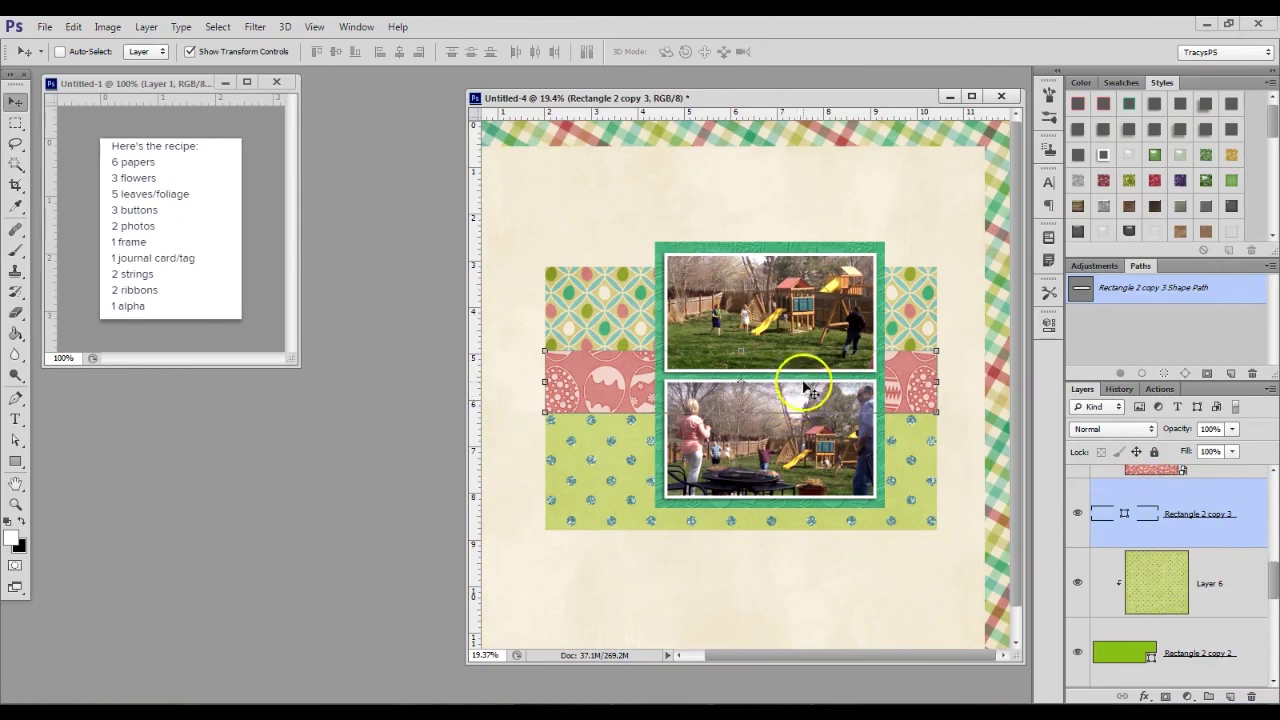
# Step: Scale the red egg paper in the middle strip to 72.53% and rotate it 30.75°
pyautogui.scroll(-1, 808, 388)
pyautogui.scroll(1, 1216, 488)
pyautogui.click(1210, 500)
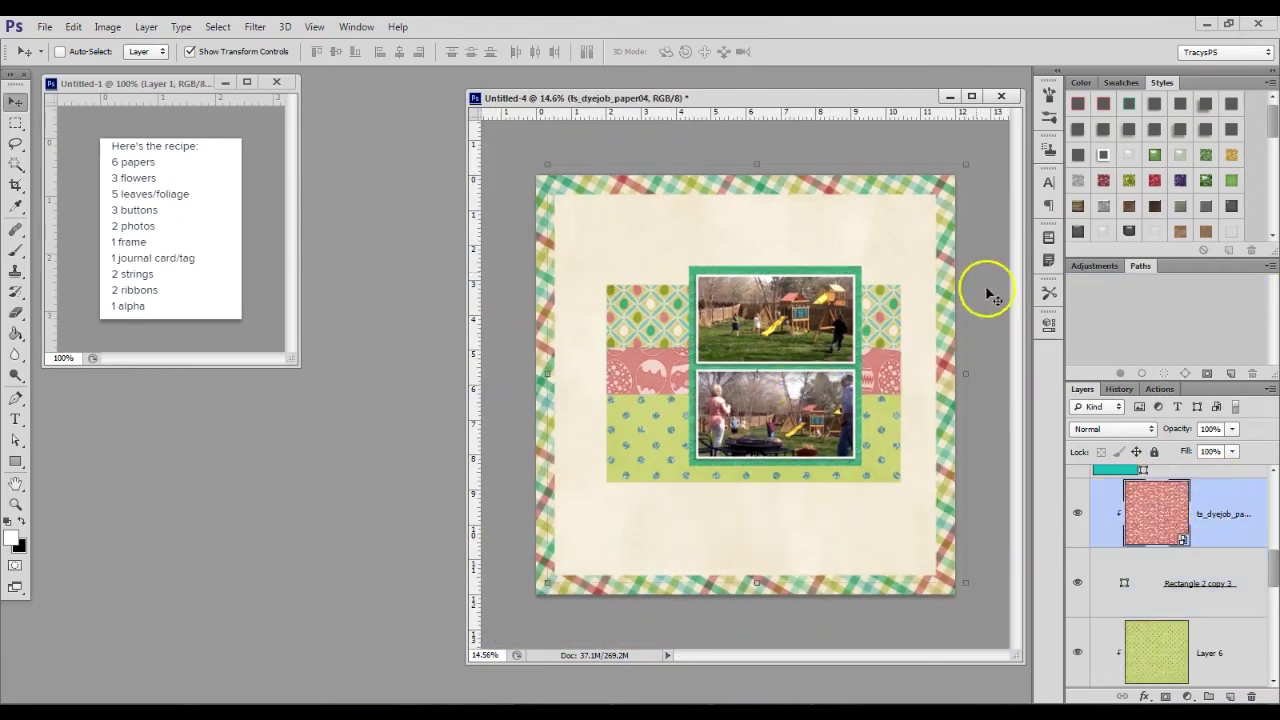
pyautogui.click(962, 162)
pyautogui.moveTo(968, 160); pyautogui.dragTo(904, 369)
pyautogui.moveTo(975, 293); pyautogui.dragTo(968, 313)
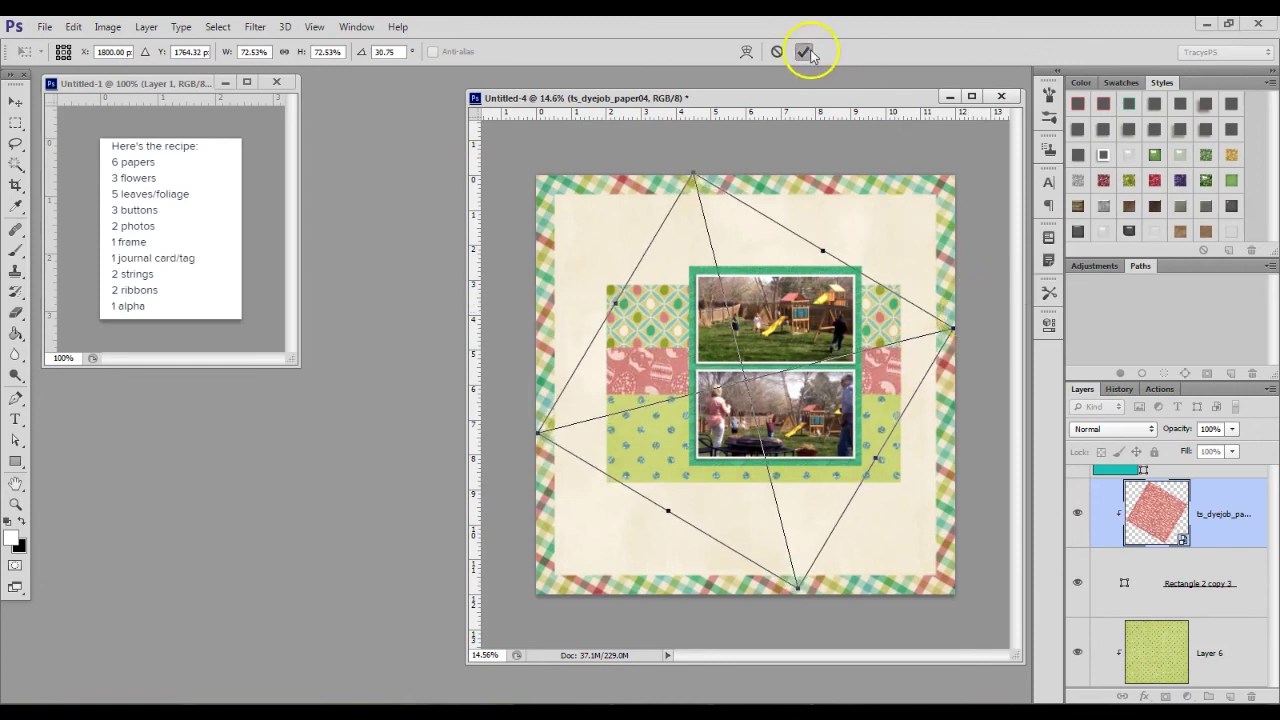
pyautogui.press('Return')
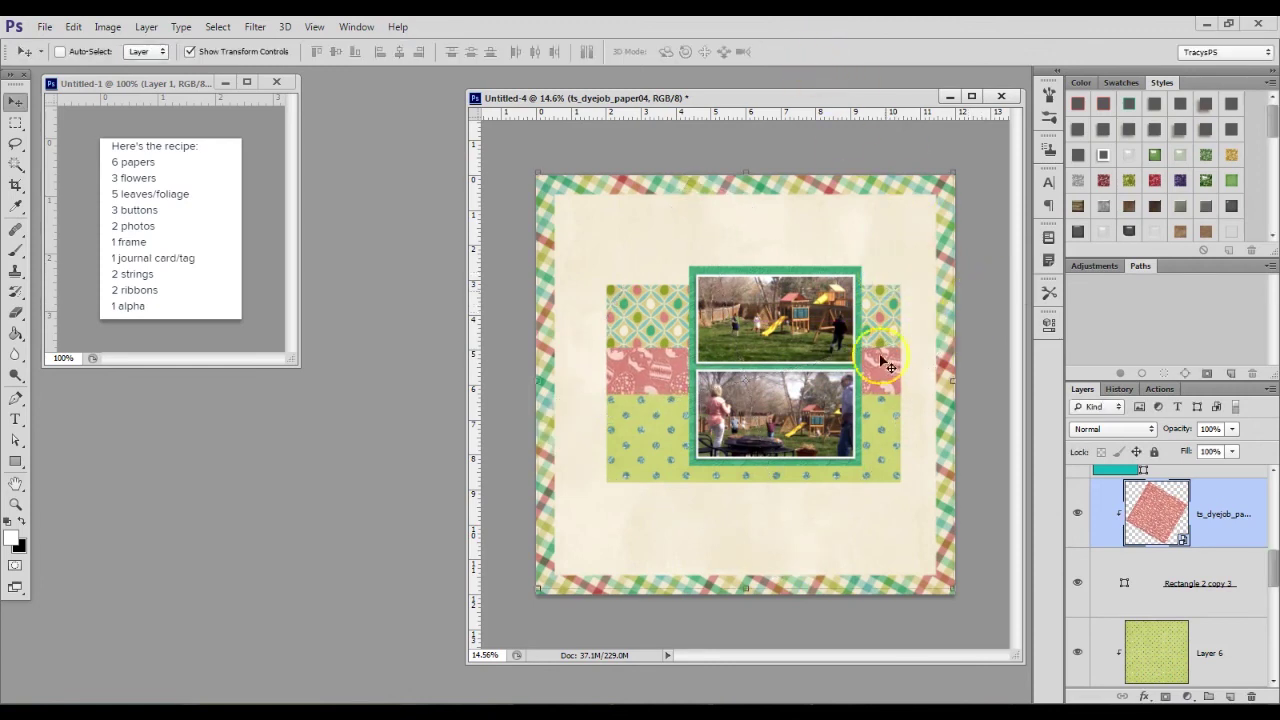
# Step: Fit the whole page in its window and cross out "6 papers" and "2 photos" in red on the recipe list
pyautogui.click(840, 372)
pyautogui.hotkey('ctrl', '0')
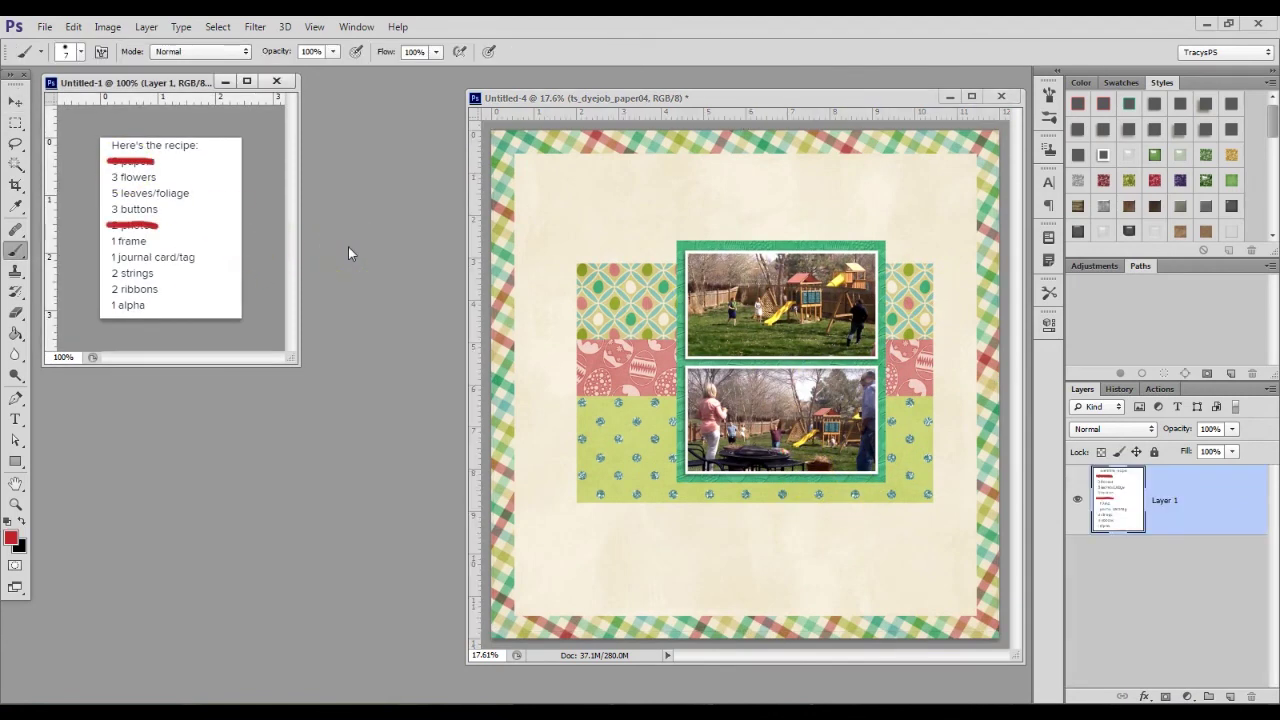
pyautogui.click(245, 250)
pyautogui.click(17, 103)
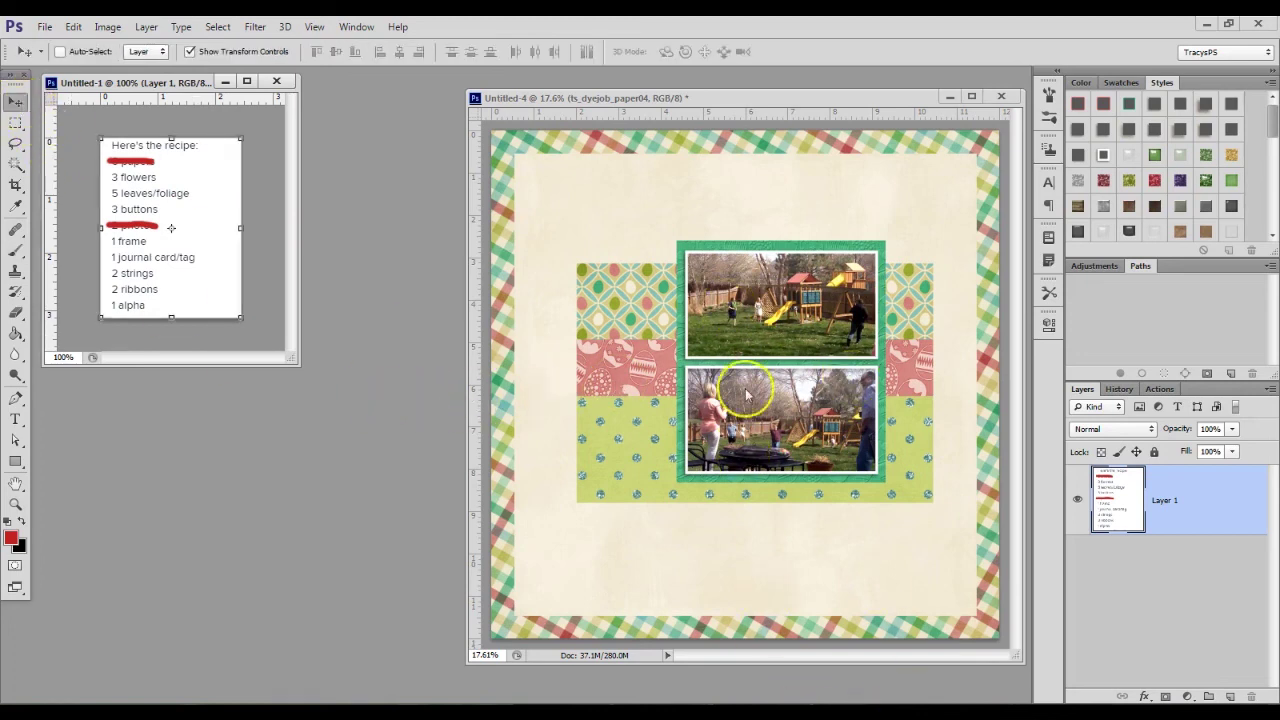
# Step: Return to the scrapbook page and open the Dye Job kit's Elements folder
pyautogui.click(745, 395)
pyautogui.scroll(-2, 1258, 640)
pyautogui.scroll(3, 1248, 625)
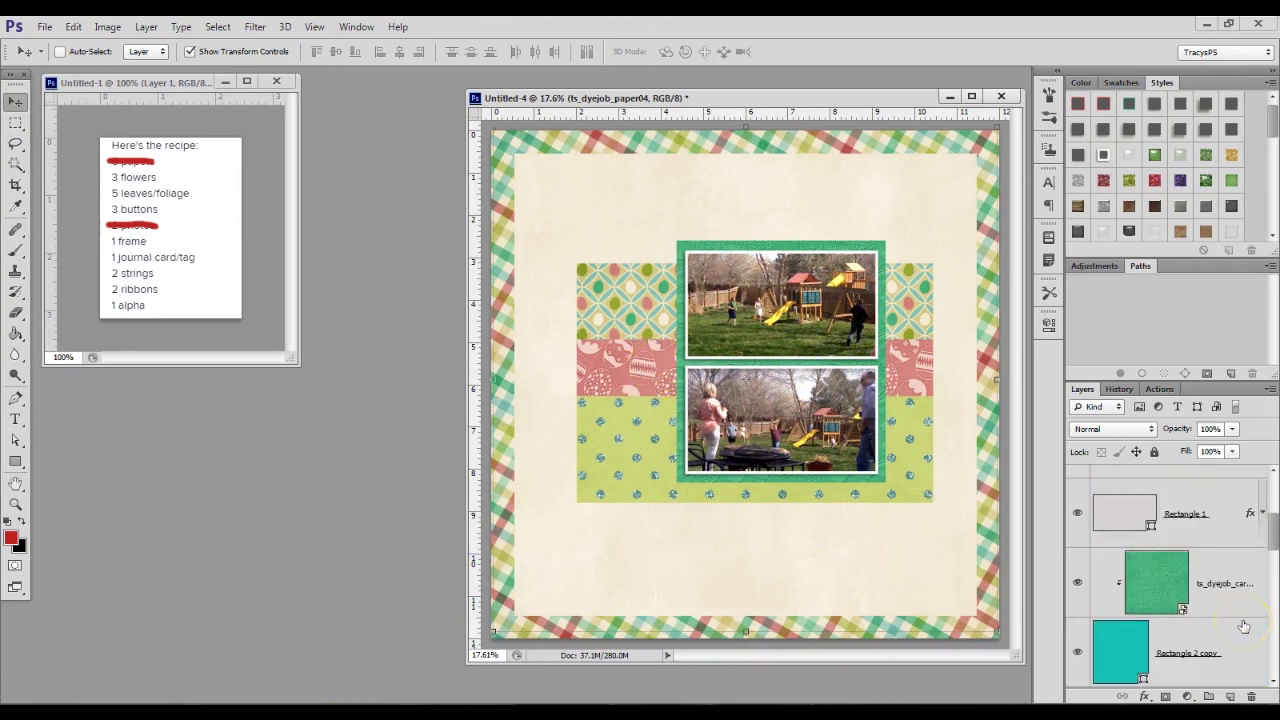
pyautogui.scroll(-1, 1243, 626)
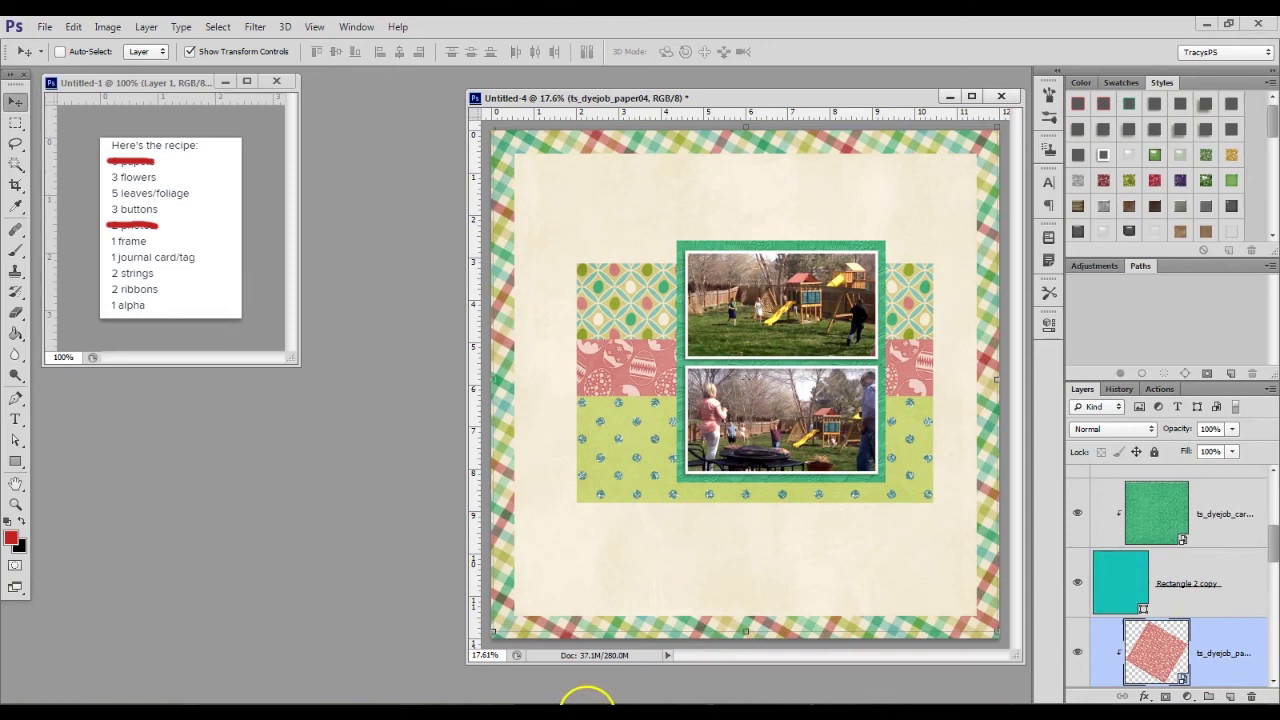
pyautogui.click(587, 700)
pyautogui.moveTo(505, 318); pyautogui.dragTo(560, 176)
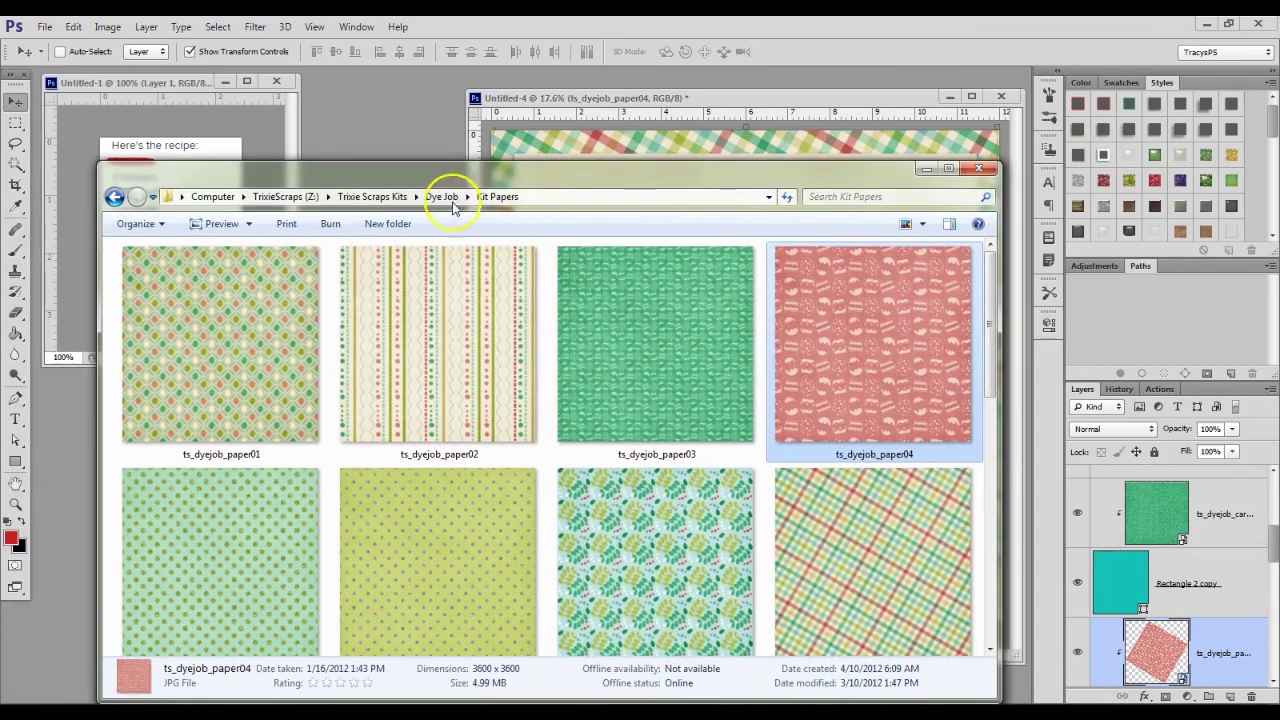
pyautogui.click(443, 196)
pyautogui.doubleClick(597, 328)
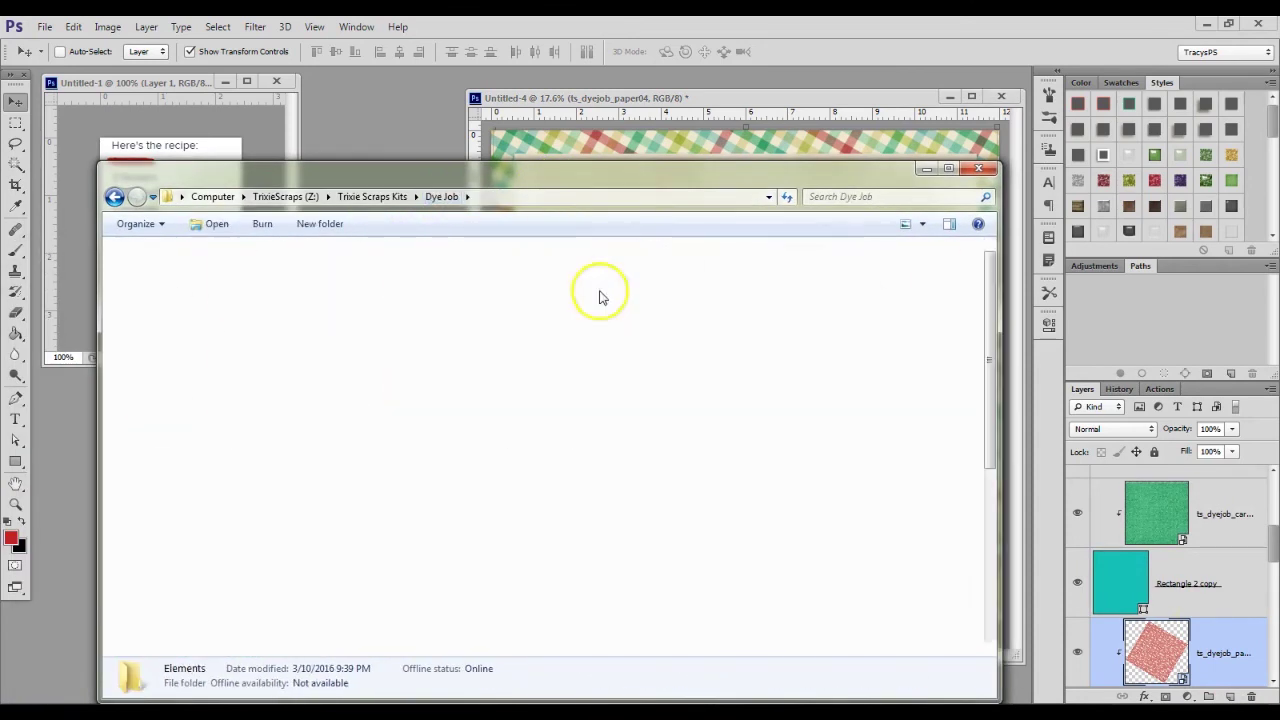
# Step: Open the striped round ts_dyejob_frame4 from the Elements folder and add it to the page, partly tucked behind the photo mat's left side
pyautogui.click(922, 224)
pyautogui.moveTo(986, 240); pyautogui.dragTo(990, 450)
pyautogui.click(318, 500)
pyautogui.scroll(-5, 771, 509)
pyautogui.scroll(3, 771, 495)
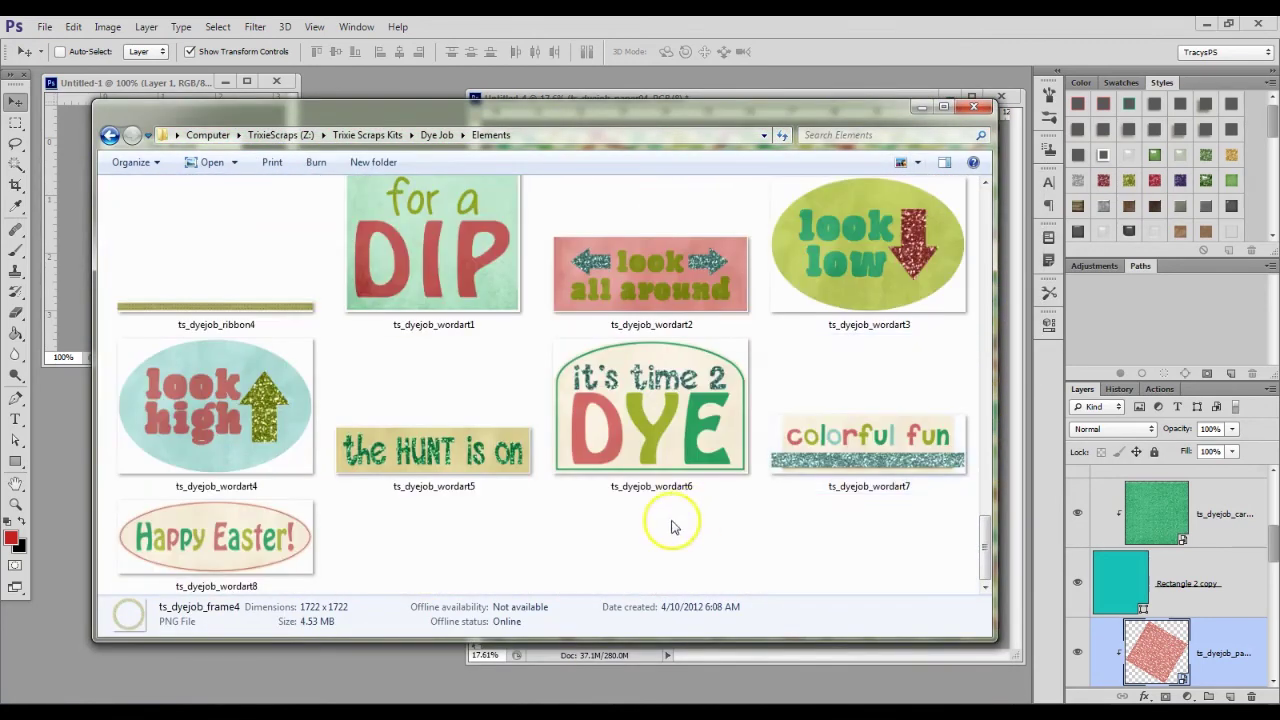
pyautogui.scroll(-1, 791, 423)
pyautogui.scroll(1, 617, 551)
pyautogui.scroll(5, 735, 481)
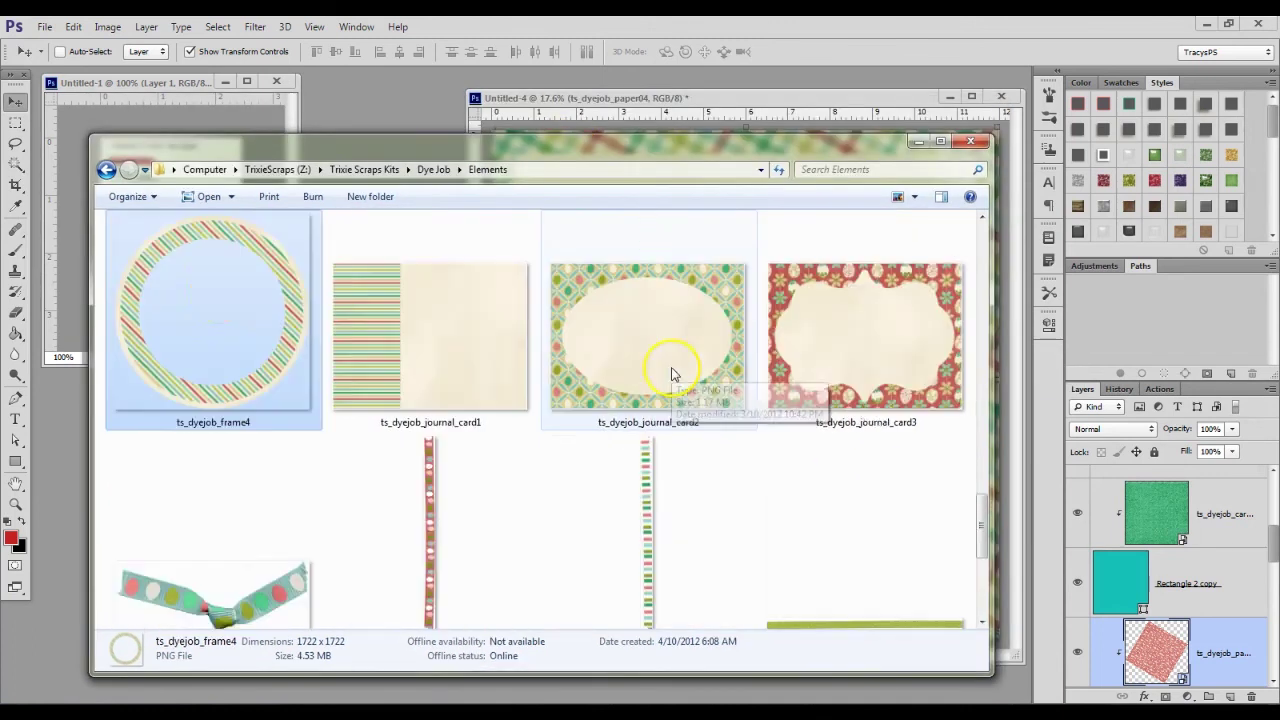
pyautogui.press('Return')
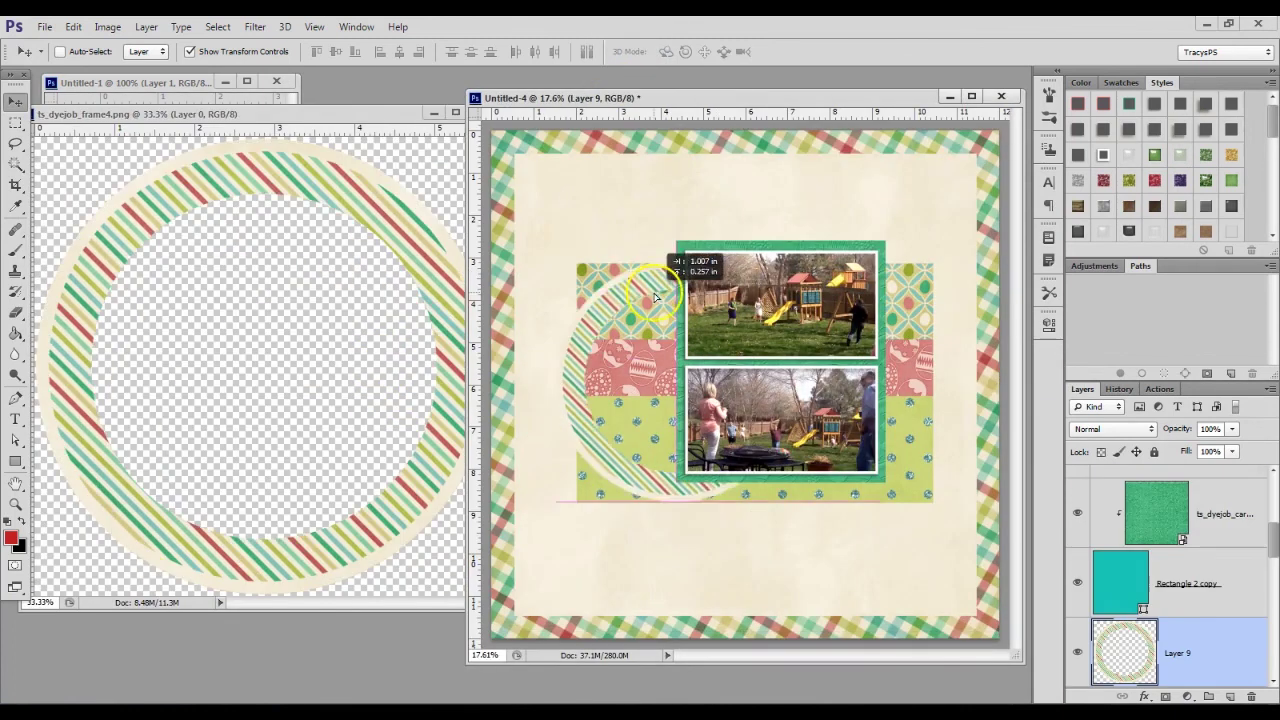
pyautogui.moveTo(663, 251); pyautogui.dragTo(616, 288)
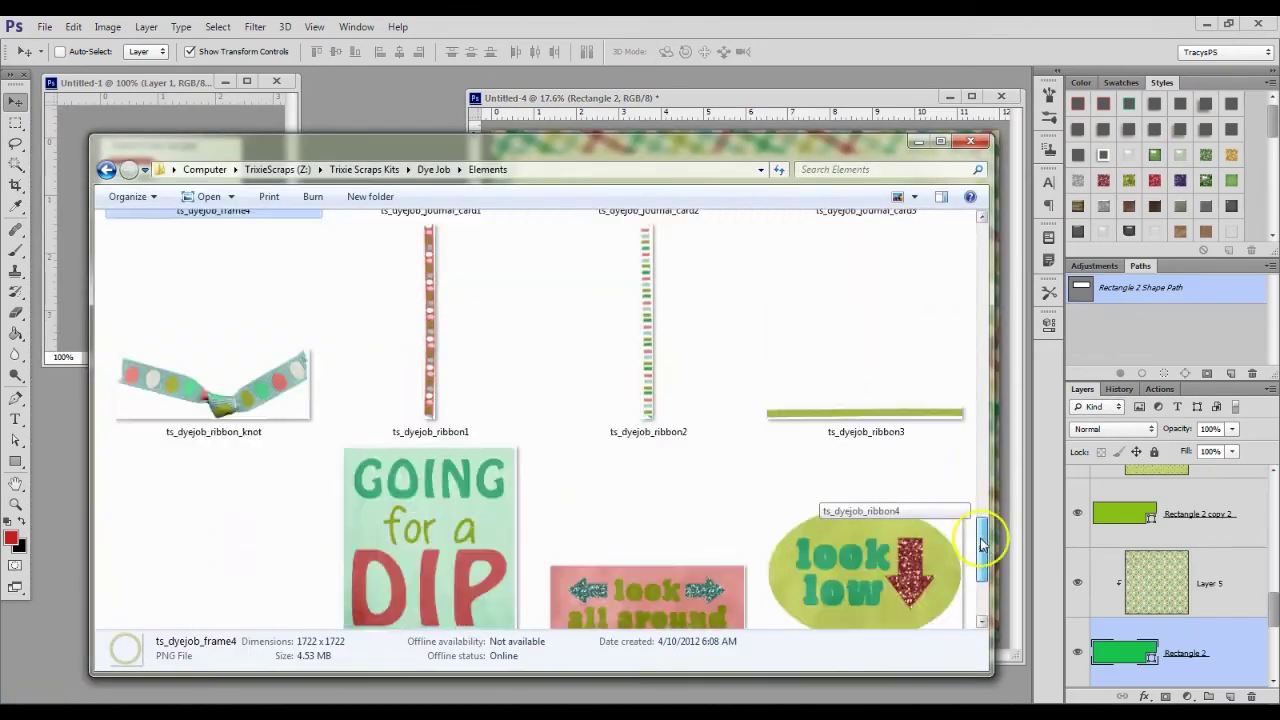
# Step: Open the ts_dyejob_button1, ts_dyejob_button2 and ts_dyejob_button4 files from the kit's Elements folder
pyautogui.moveTo(986, 537); pyautogui.dragTo(983, 258)
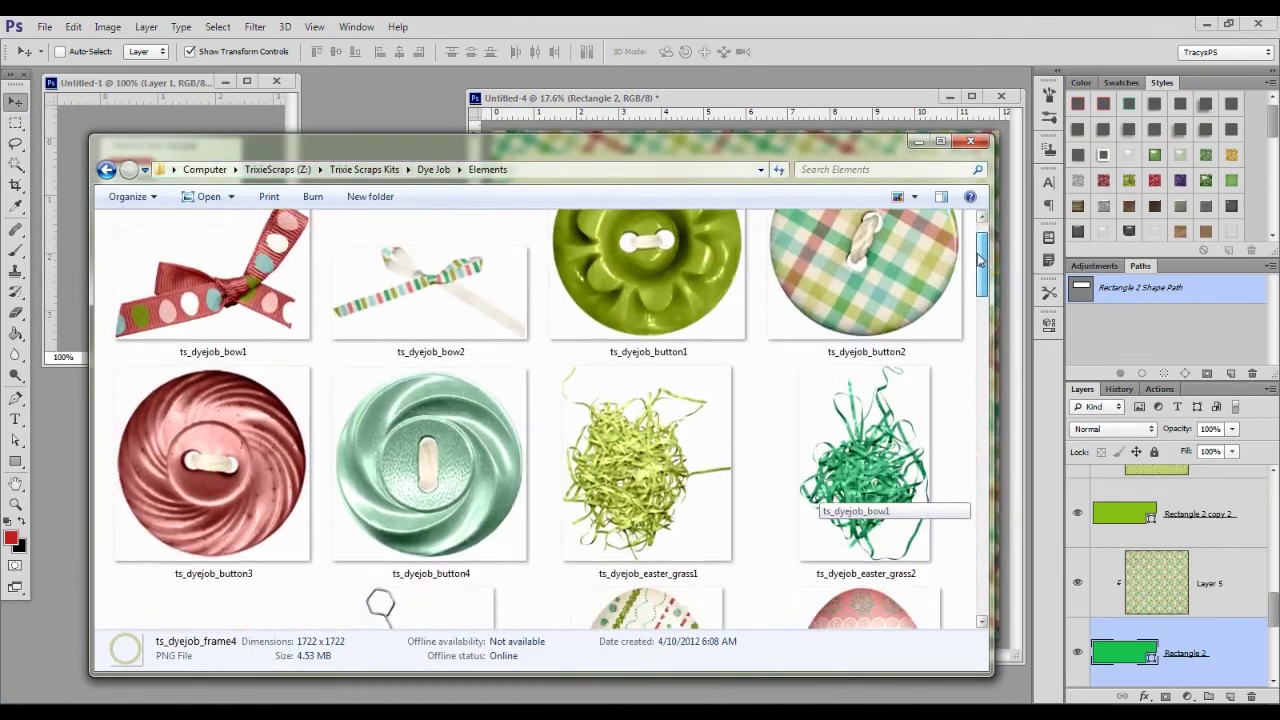
pyautogui.click(647, 275)
pyautogui.keyDown('ctrl'); pyautogui.click(865, 275); pyautogui.keyUp('ctrl')
pyautogui.press('Return')
# Step: Put three green flower buttons on the papers' upper right corner and the round frame, and cross out "3 buttons" and "1 frame" on the recipe
pyautogui.keyDown('ctrl'); pyautogui.click(862, 262); pyautogui.keyUp('ctrl')
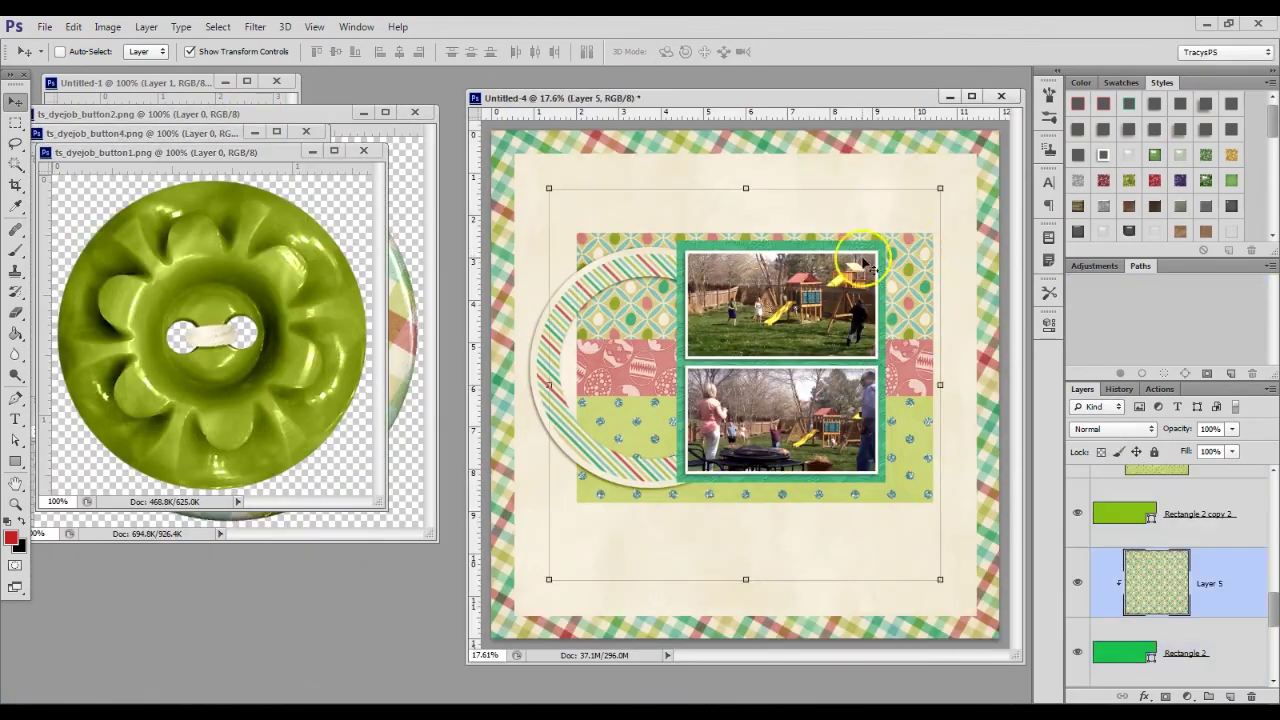
pyautogui.hotkey('ctrl', 'v')
pyautogui.moveTo(959, 263); pyautogui.dragTo(960, 293)
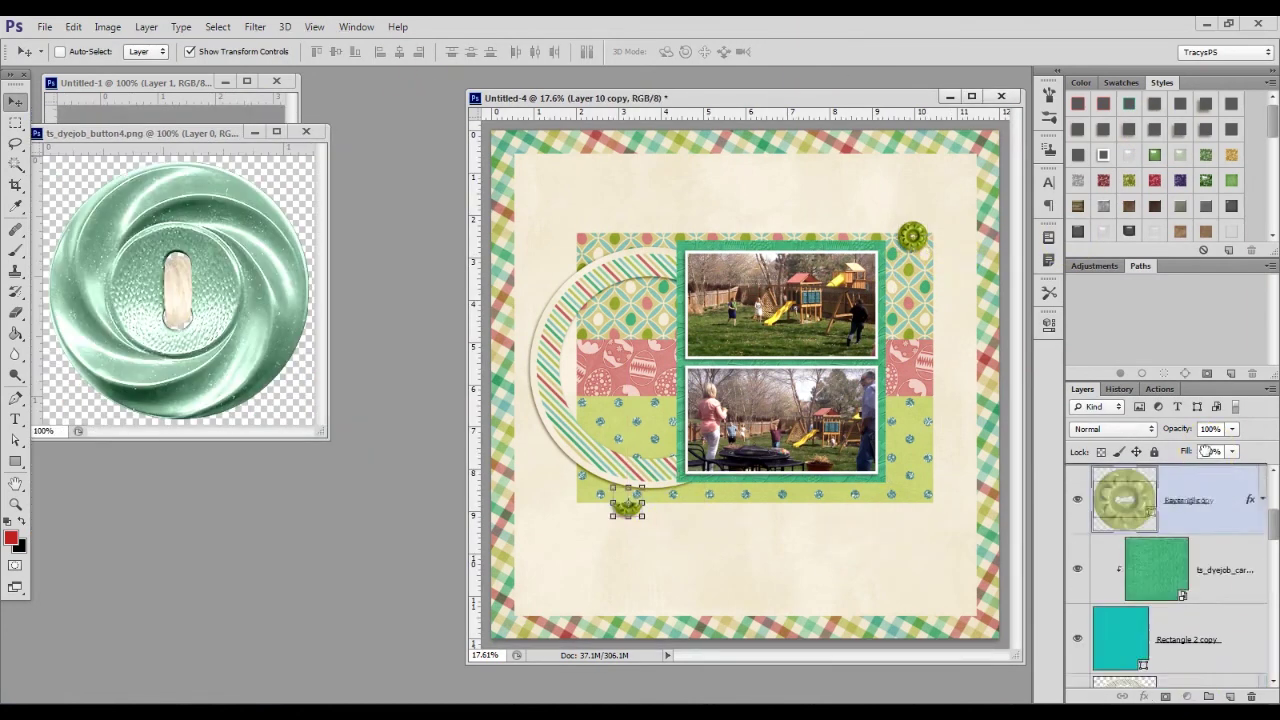
pyautogui.click(687, 480)
pyautogui.moveTo(768, 505); pyautogui.dragTo(834, 510)
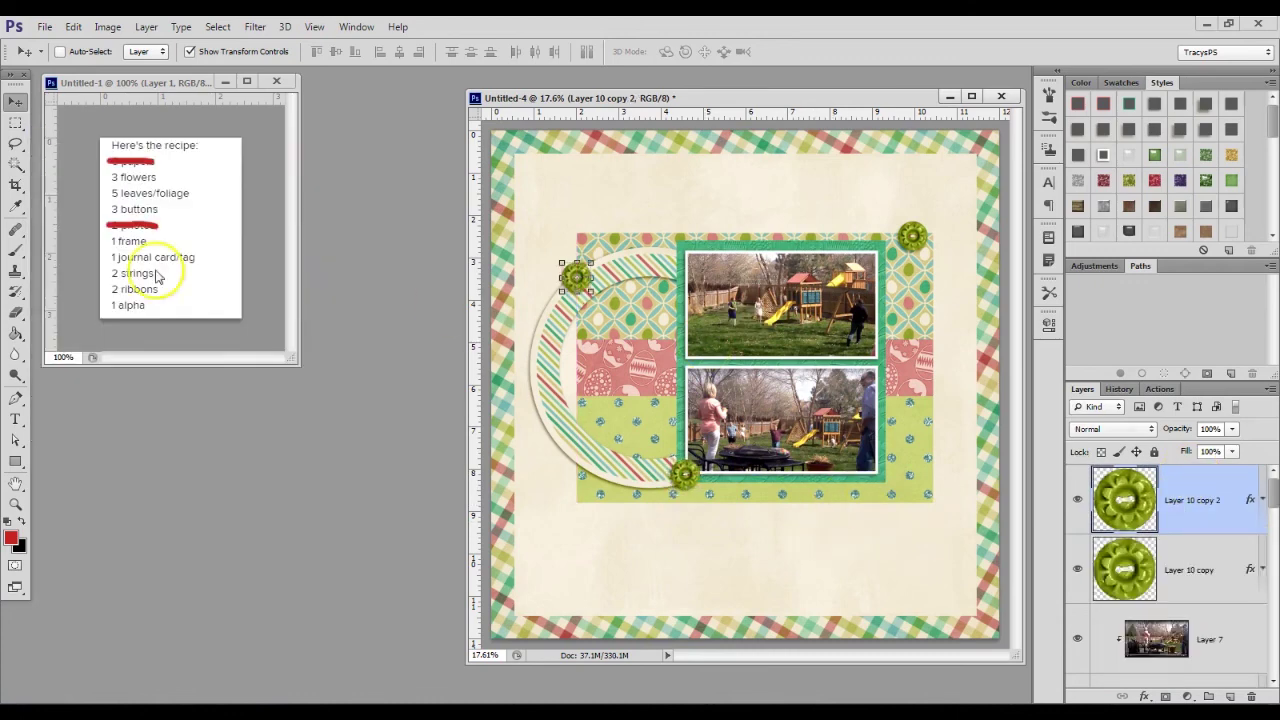
pyautogui.moveTo(106, 209)
pyautogui.mouseDown()
pyautogui.moveTo(158, 209)
pyautogui.moveTo(145, 241)
pyautogui.mouseUp()
pyautogui.press('v')
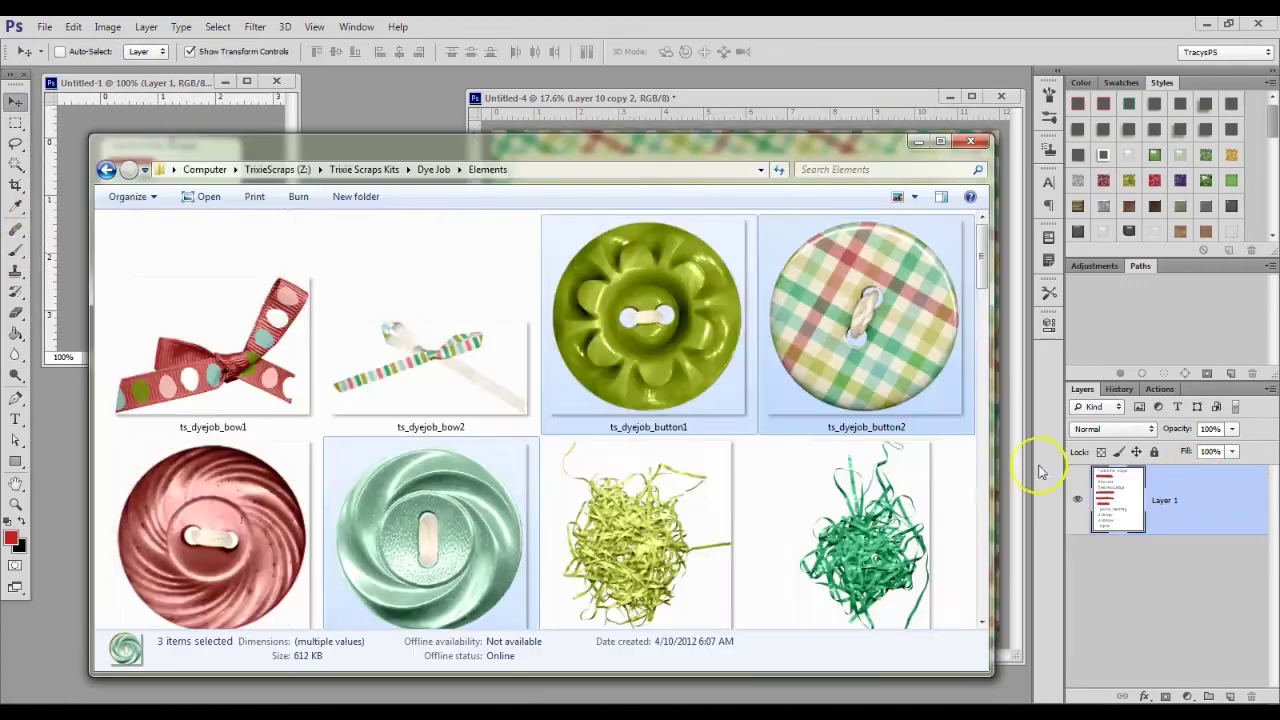
# Step: Tuck the red-bordered ts_dyejob_journal_card3 under the papers' lower edge and cross out "1 journal card/tag" on the recipe list
pyautogui.moveTo(981, 230); pyautogui.dragTo(981, 510)
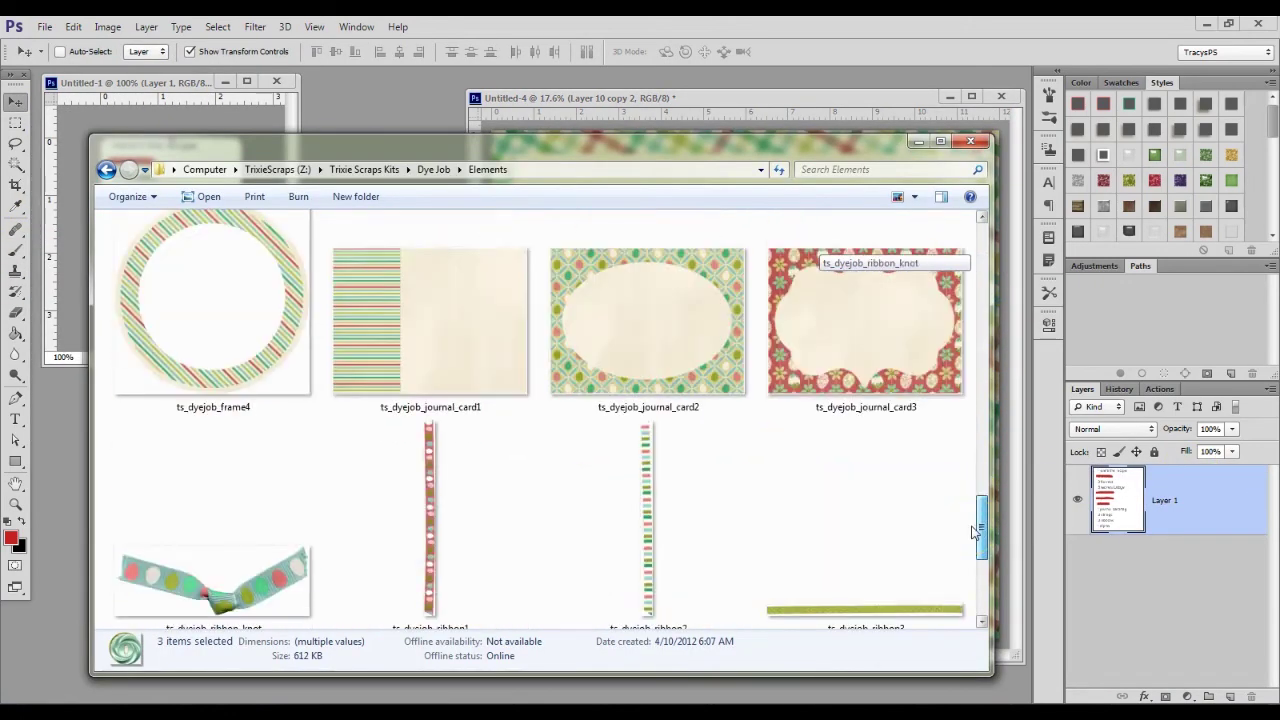
pyautogui.doubleClick(486, 491)
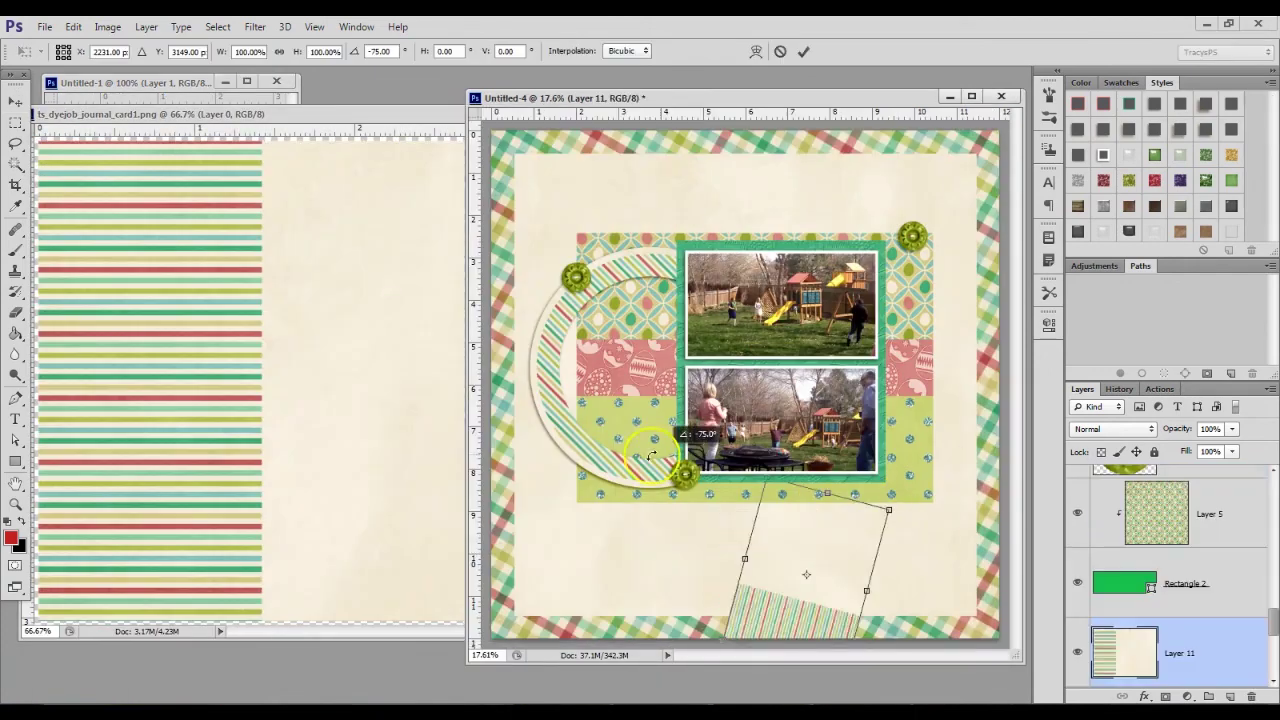
pyautogui.click(780, 51)
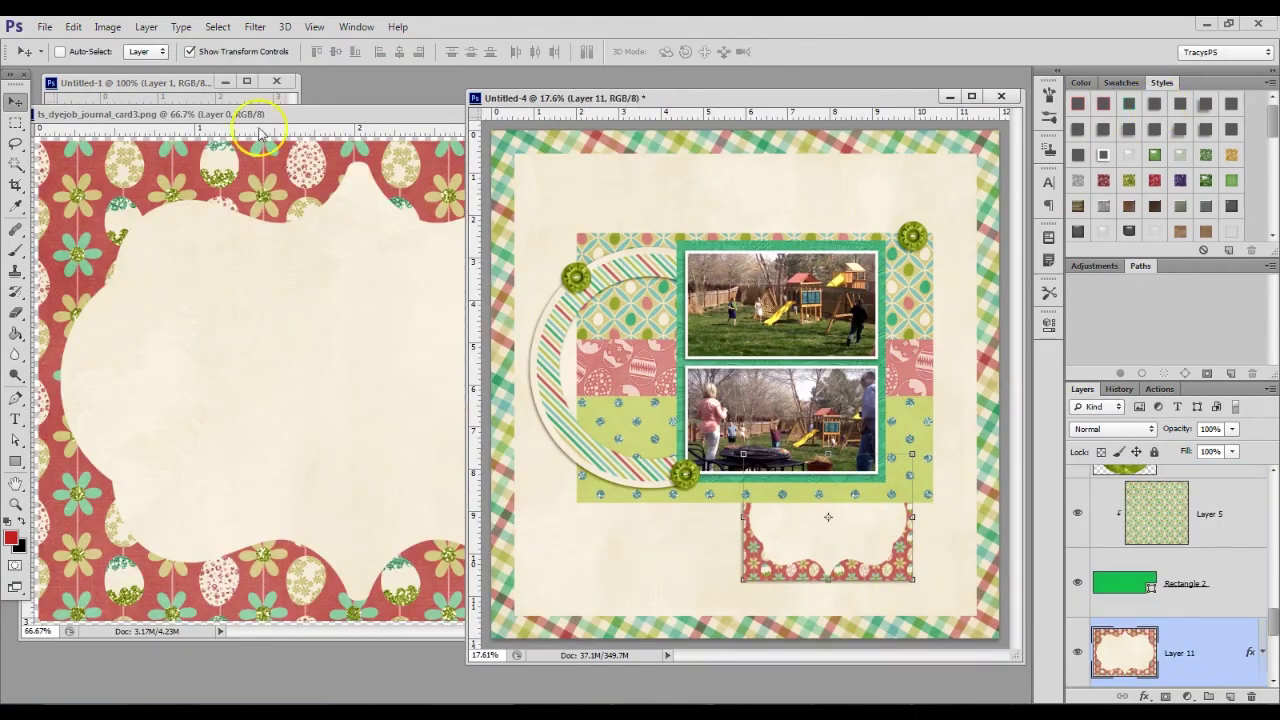
pyautogui.hotkey('ctrl', 'w')
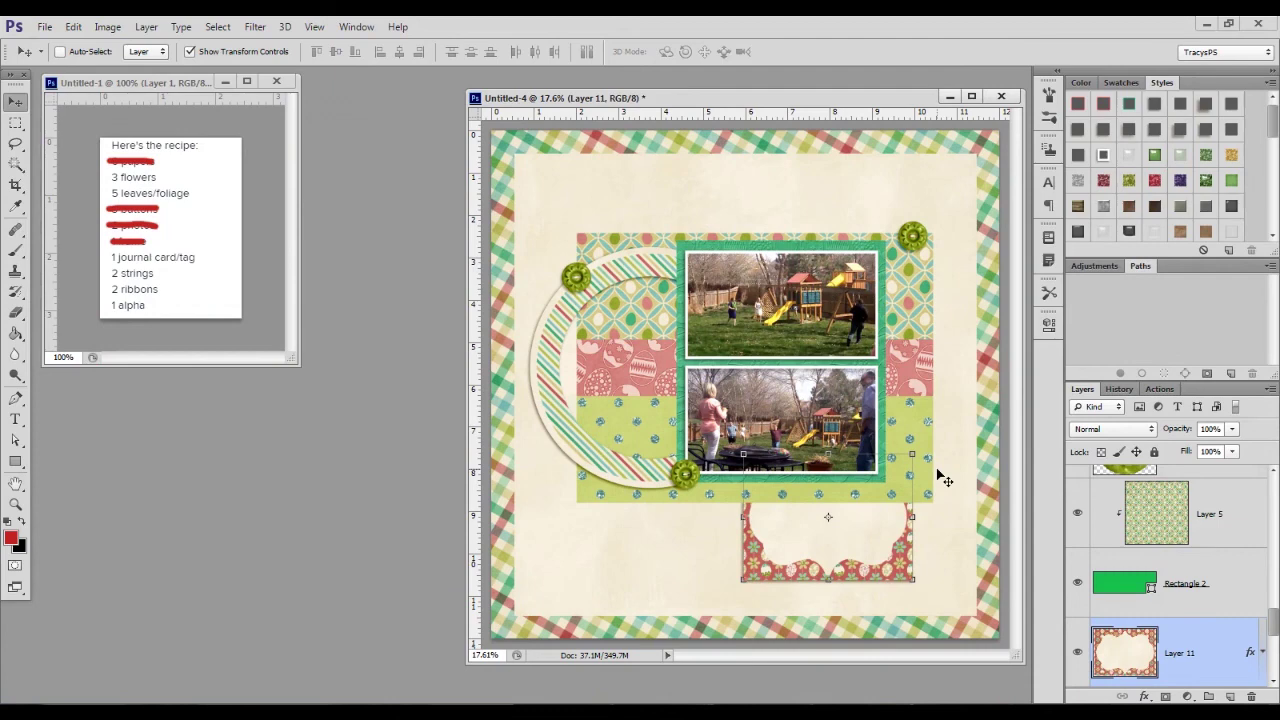
pyautogui.moveTo(163, 251); pyautogui.dragTo(571, 277)
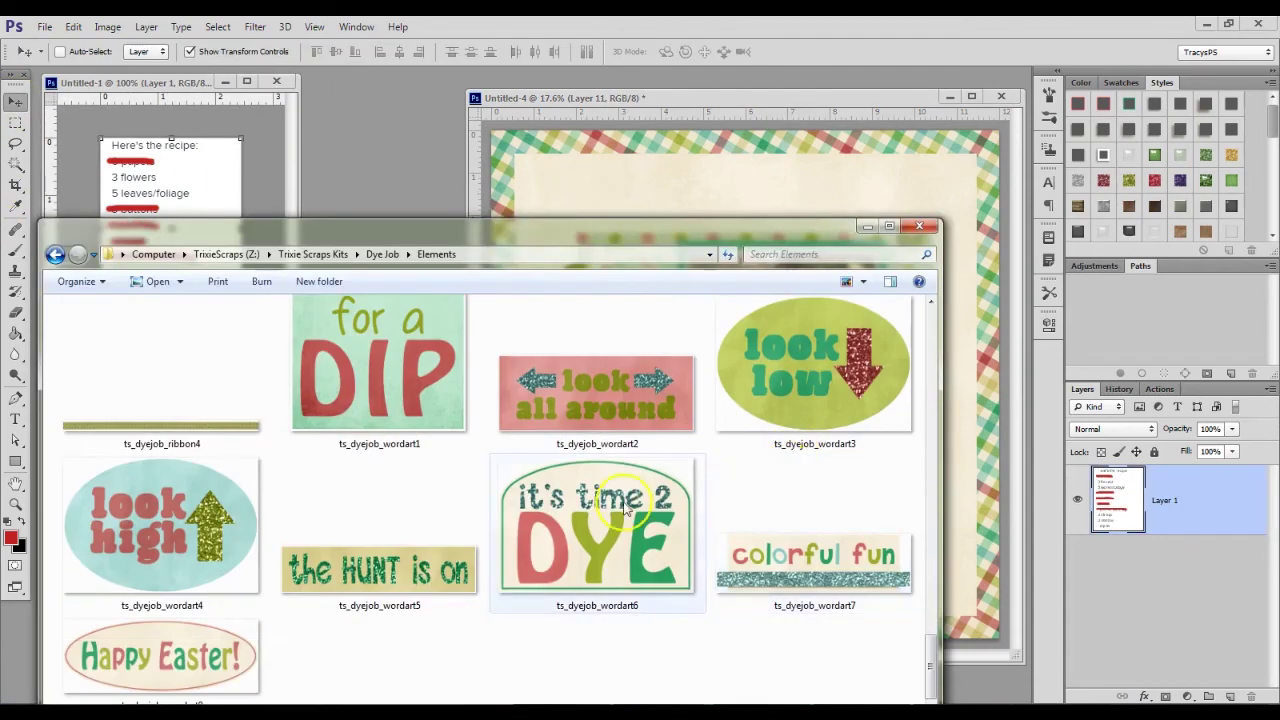
# Step: Open the ts_dyejob_ribbon1 and ts_dyejob_ribbon3 files from the Elements folder
pyautogui.moveTo(931, 680); pyautogui.dragTo(931, 622)
pyautogui.click(378, 450)
pyautogui.keyDown('ctrl'); pyautogui.click(814, 480); pyautogui.keyUp('ctrl')
pyautogui.moveTo(814, 480); pyautogui.dragTo(800, 271)
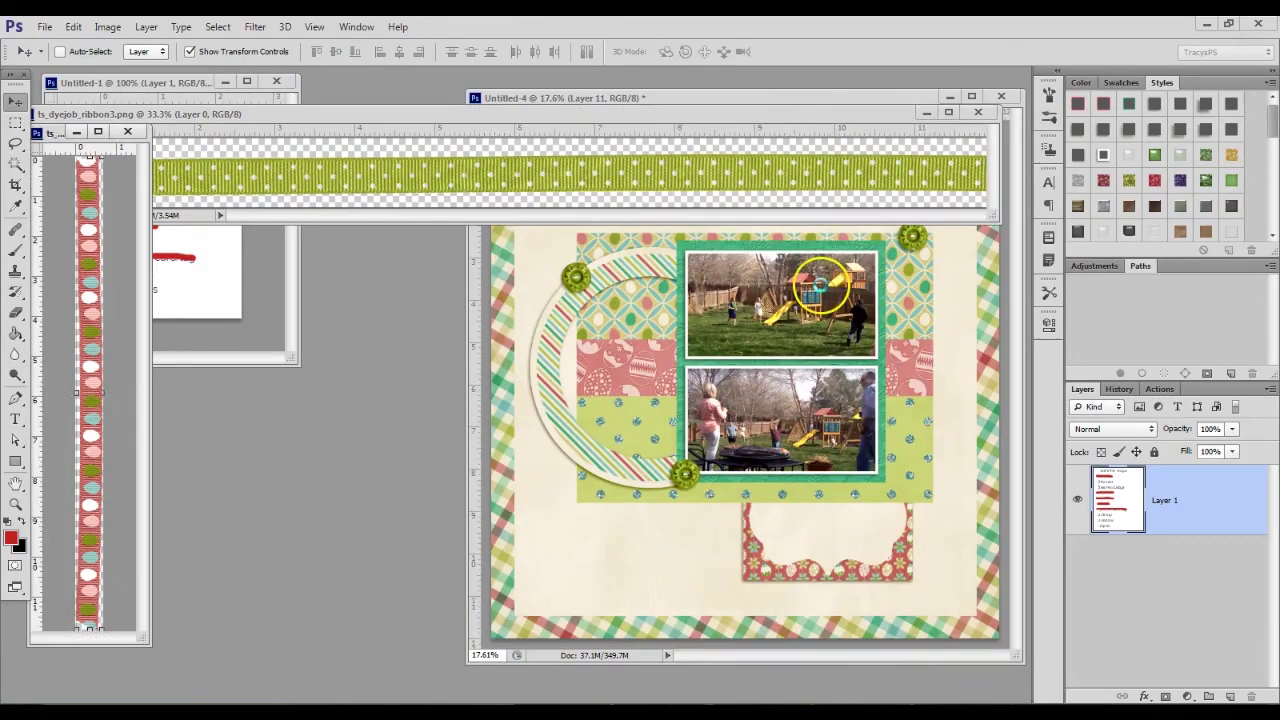
# Step: Scale and tilt the green dotted ribbon and the red egg ribbon, laying them across the papers behind the photo mat
pyautogui.click(800, 271)
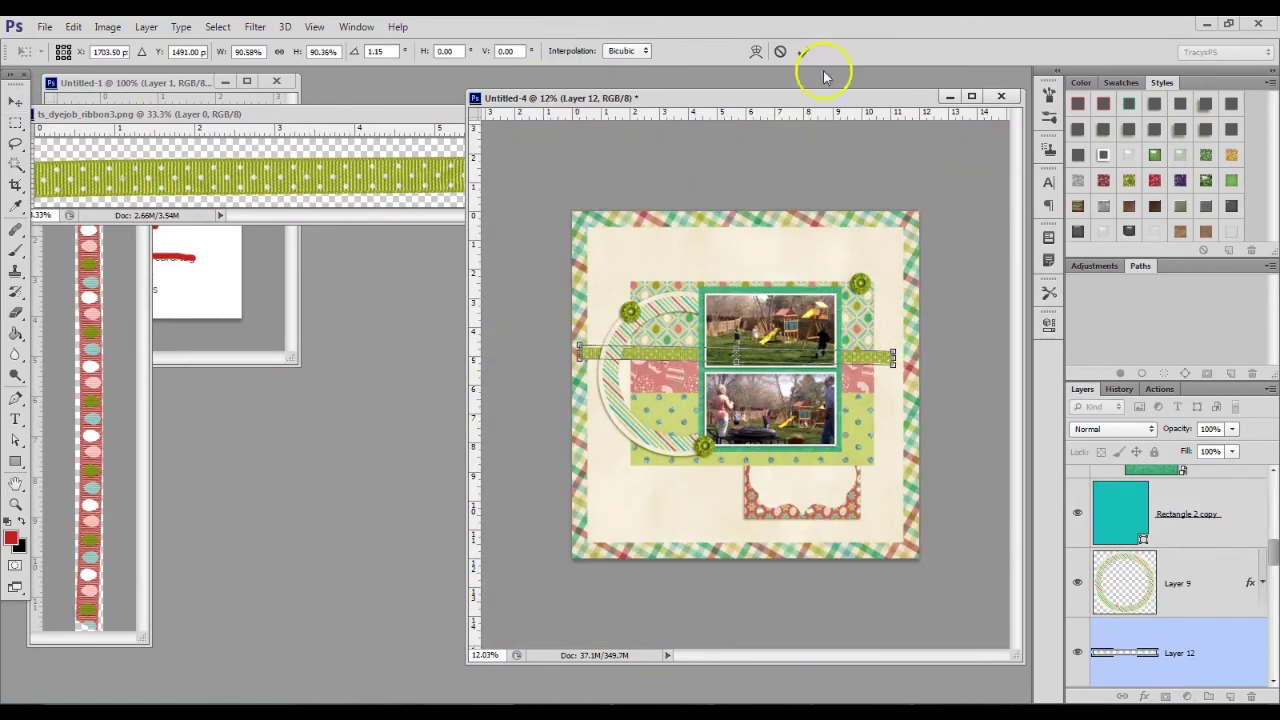
pyautogui.click(806, 52)
pyautogui.click(808, 142)
pyautogui.moveTo(808, 142); pyautogui.dragTo(890, 370)
pyautogui.hotkey('ctrl', '0')
# Step: Paste the copied layer style onto a paper strip's shape layer and ts_dyejob_paper04, and cross out "2 ribbons" on the recipe list
pyautogui.click(1185, 584)
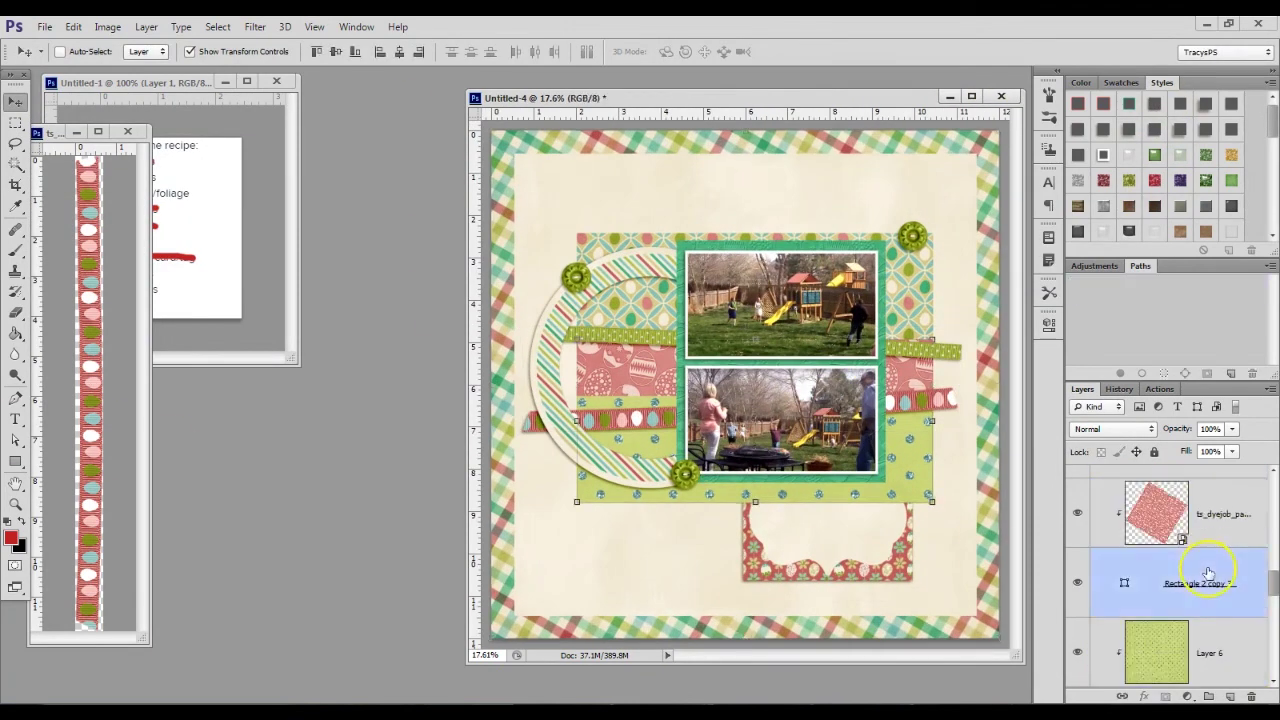
pyautogui.rightClick(1190, 584)
pyautogui.click(1100, 366)
pyautogui.rightClick(1190, 513)
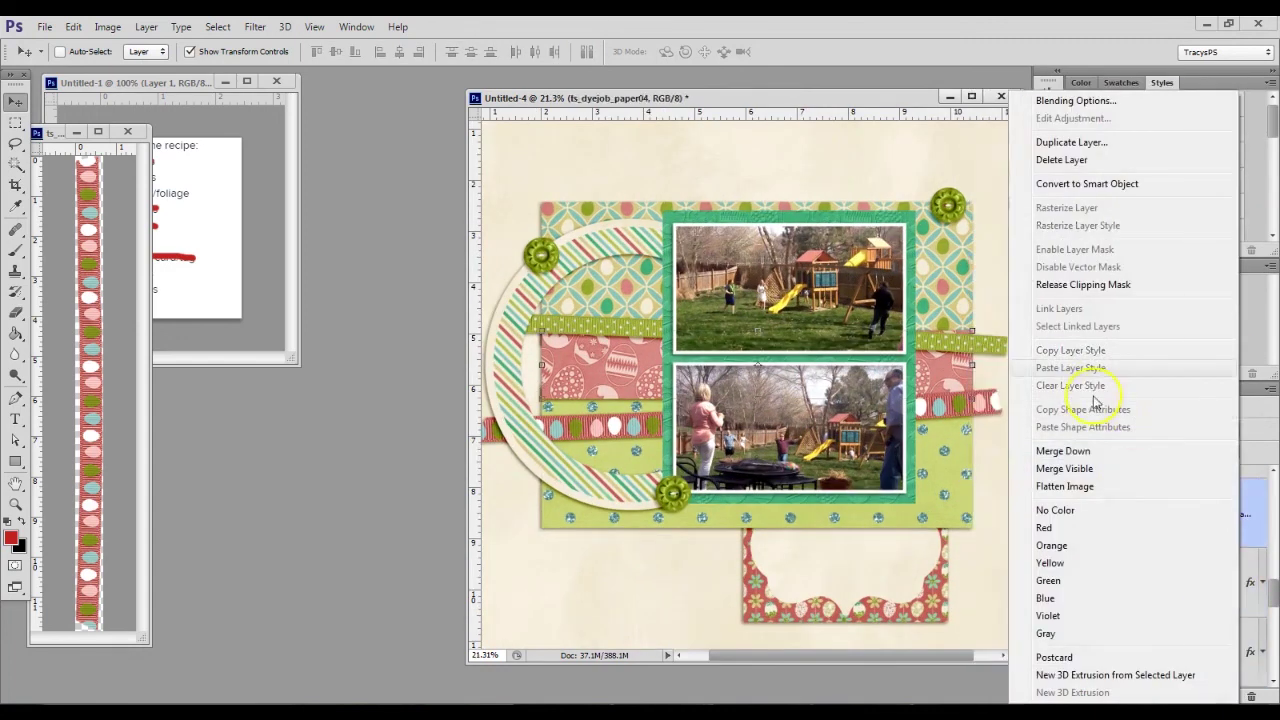
pyautogui.click(1100, 366)
pyautogui.click(127, 131)
pyautogui.click(163, 286)
# Step: Add the "the HUNT is on" word art to the page, tilted over the photo mat's upper right corner and layered below the green buttons
pyautogui.hotkey('alt', 'Tab')
pyautogui.scroll(-3, 914, 591)
pyautogui.doubleClick(436, 580)
pyautogui.moveTo(250, 220); pyautogui.dragTo(743, 430)
pyautogui.hotkey('ctrl', 't')
pyautogui.click(805, 53)
pyautogui.moveTo(660, 455); pyautogui.dragTo(937, 255)
pyautogui.moveTo(1180, 639)
pyautogui.mouseDown()
pyautogui.moveTo(1205, 557)
pyautogui.moveTo(1128, 580)
pyautogui.moveTo(1190, 570)
pyautogui.moveTo(1180, 655)
pyautogui.mouseUp()
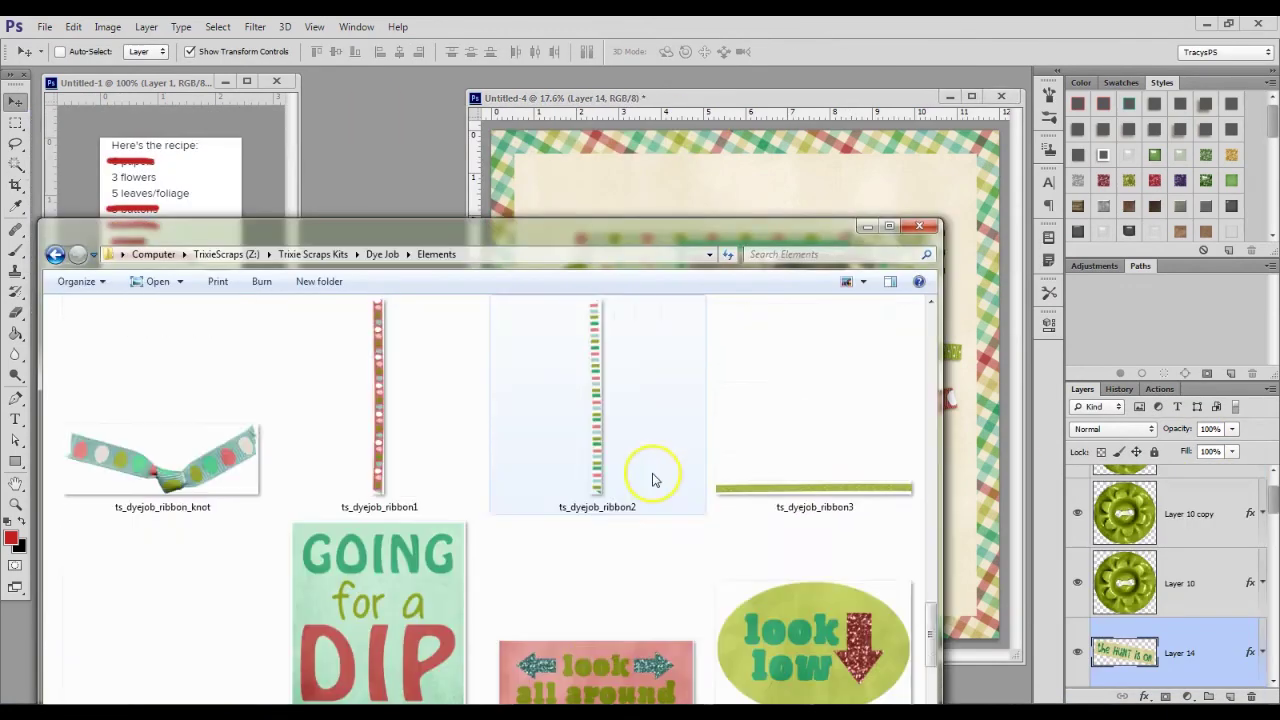
# Step: Open the kit's Alpha folder and open the letter files needed to spell "Easter", with an uppercase E
pyautogui.scroll(10, 717, 504)
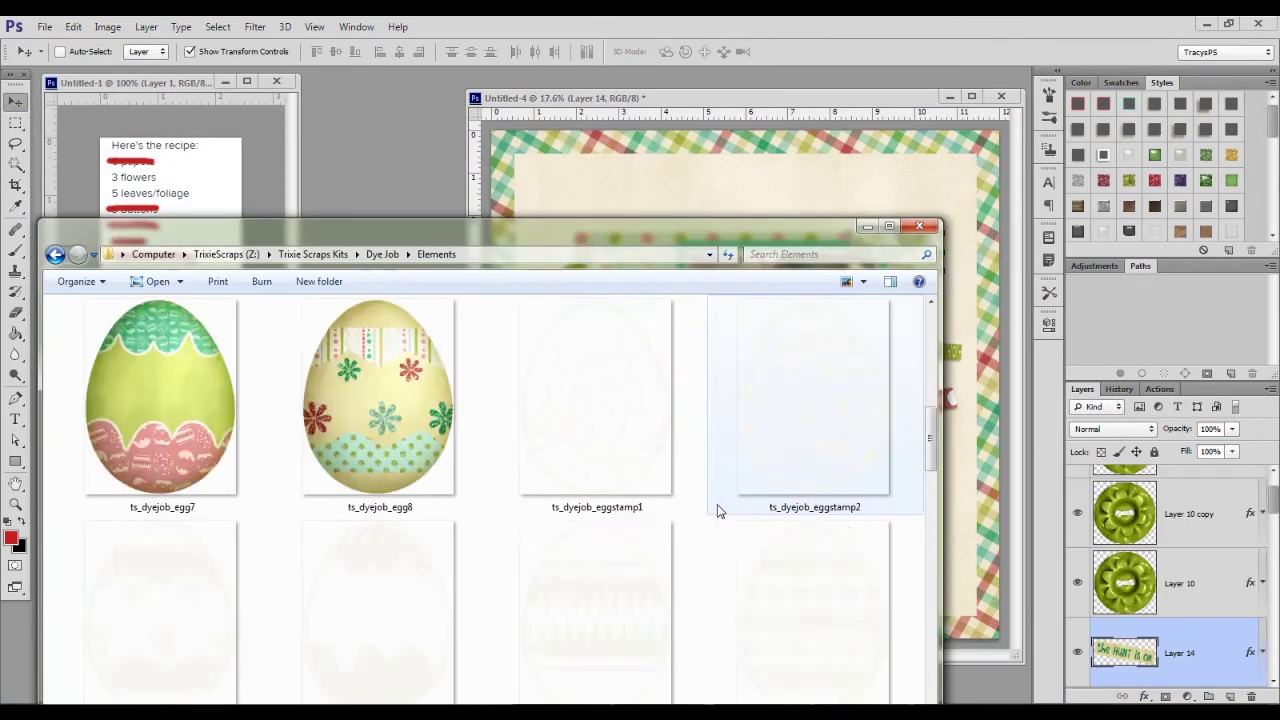
pyautogui.scroll(-2, 717, 504)
pyautogui.scroll(3, 935, 390)
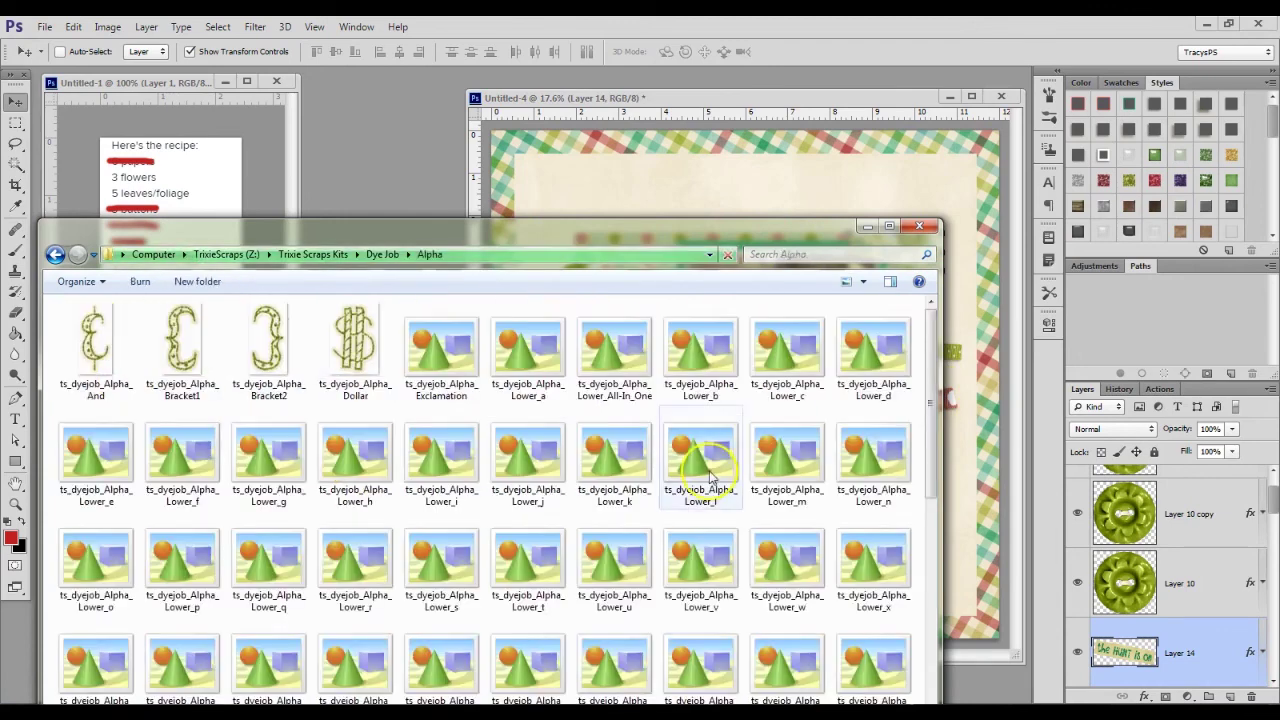
pyautogui.scroll(-10, 770, 470)
pyautogui.click(408, 476)
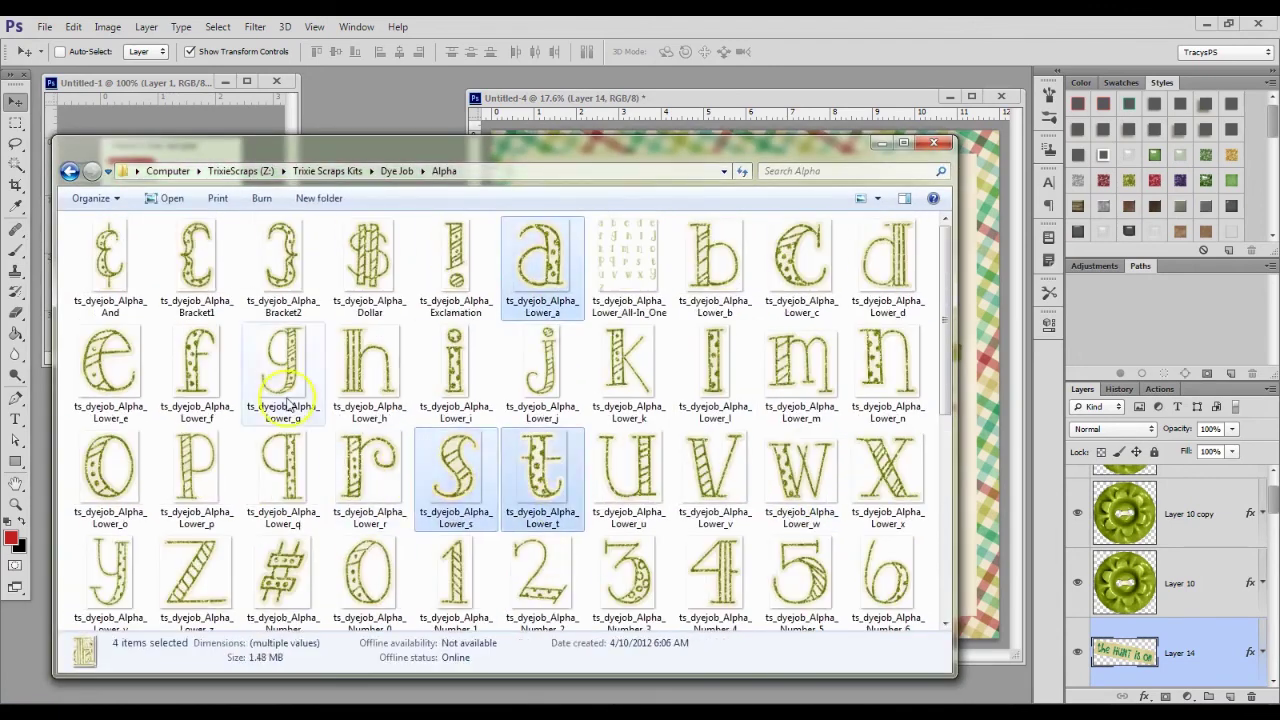
pyautogui.press('Return')
# Step: Copy the alpha letters onto the page to spell "Easter" and apply a shadow style to their layers
pyautogui.moveTo(311, 318); pyautogui.dragTo(614, 200)
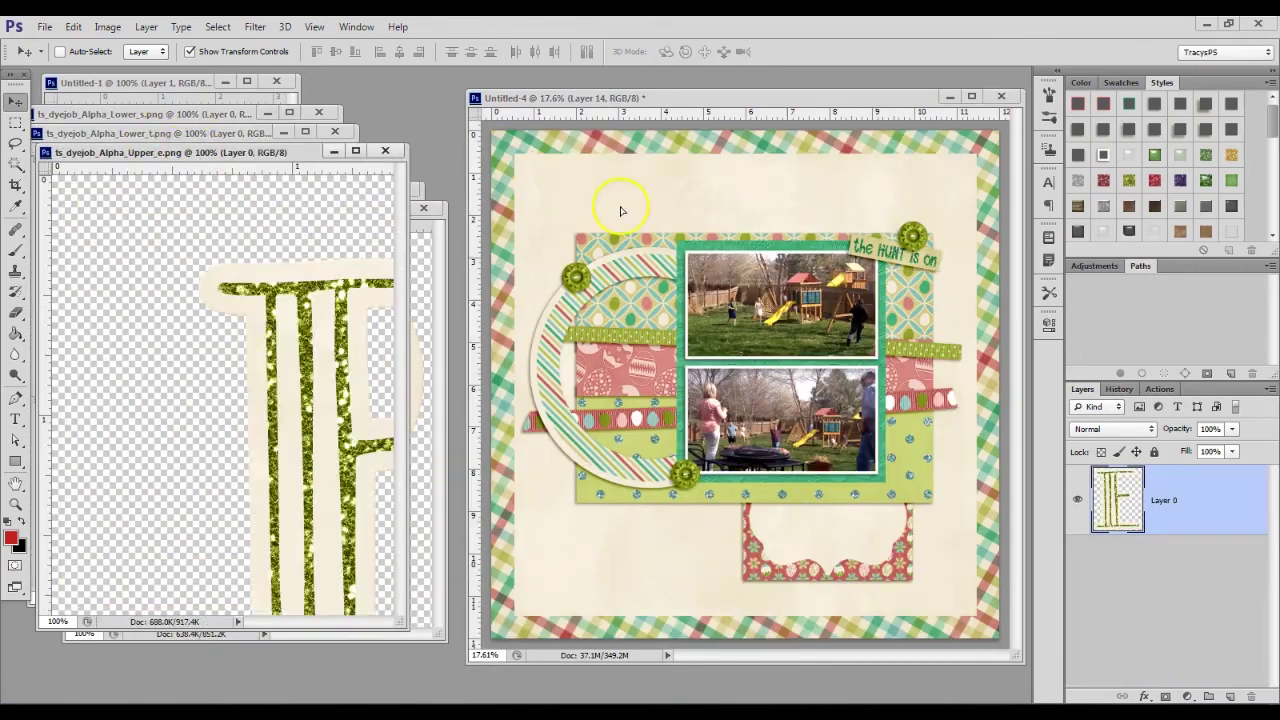
pyautogui.moveTo(186, 200); pyautogui.dragTo(668, 236)
pyautogui.moveTo(238, 200); pyautogui.dragTo(700, 200)
pyautogui.moveTo(200, 400); pyautogui.dragTo(880, 240)
pyautogui.keyDown('shift'); pyautogui.click(1164, 569); pyautogui.keyUp('shift')
pyautogui.click(1103, 130)
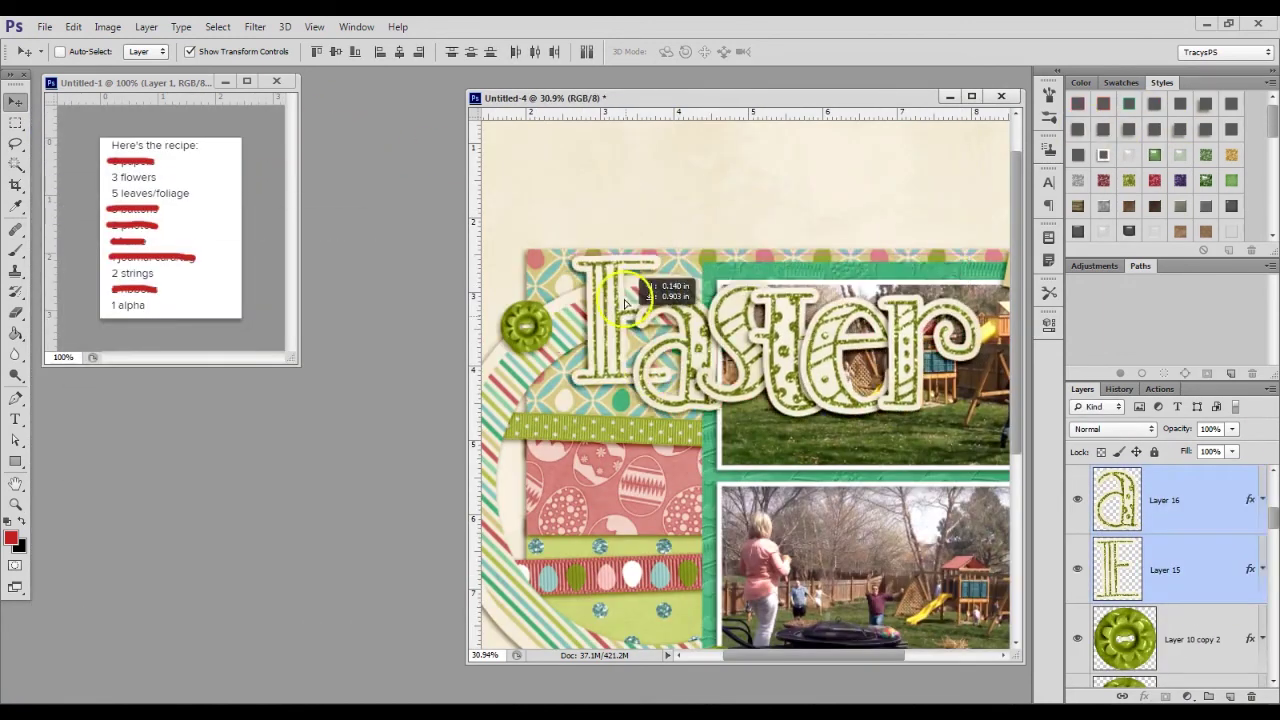
# Step: Arrange and group the "Easter" letters, place the reduced title across the round frame, and cross out "1 alpha" on the recipe list
pyautogui.moveTo(686, 165); pyautogui.dragTo(650, 225)
pyautogui.moveTo(800, 250); pyautogui.dragTo(940, 235)
pyautogui.keyDown('shift'); pyautogui.click(1160, 657); pyautogui.keyUp('shift')
pyautogui.hotkey('ctrl', 'g')
pyautogui.hotkey('ctrl', '0')
pyautogui.moveTo(821, 252); pyautogui.dragTo(628, 357)
pyautogui.click(157, 329)
# Step: Open the Dye Job kit's Elements folder and look through its files
pyautogui.hotkey('alt', 'Tab')
pyautogui.click(388, 170)
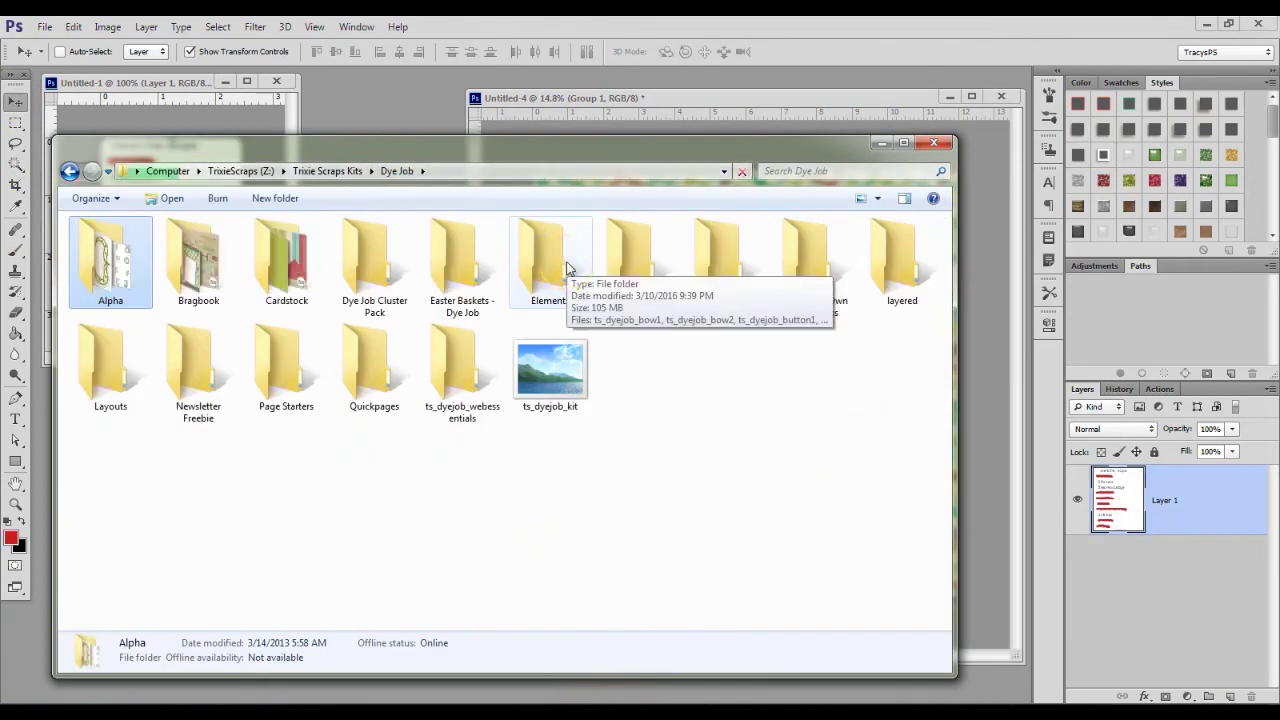
pyautogui.doubleClick(543, 257)
pyautogui.scroll(-15, 943, 343)
pyautogui.moveTo(940, 487); pyautogui.dragTo(943, 605)
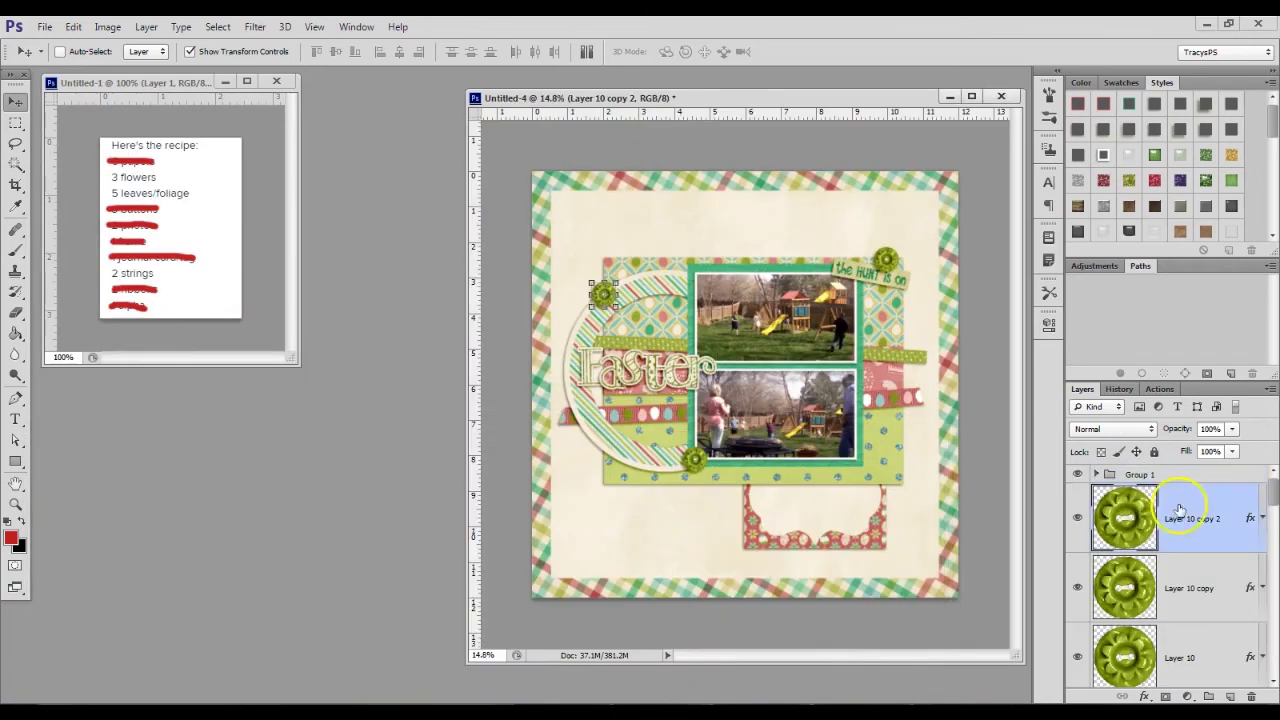
# Step: Draw a small rectangular tag just below the "Easter" title and tilt it slightly
pyautogui.press('u')
pyautogui.moveTo(609, 394)
pyautogui.mouseDown()
pyautogui.moveTo(700, 432)
pyautogui.moveTo(725, 378)
pyautogui.mouseUp()
pyautogui.hotkey('ctrl', 't')
pyautogui.press('Return')
# Step: Place a mint ts_dyejob solid paper over the tag rectangle and clip it to the shape
pyautogui.hotkey('alt', 'Tab')
pyautogui.doubleClick(706, 537)
pyautogui.moveTo(398, 137); pyautogui.dragTo(378, 478)
pyautogui.moveTo(97, 610); pyautogui.dragTo(745, 385)
pyautogui.press('Return')
pyautogui.hotkey('ctrl', 'alt', 'g')
# Step: Add the text "fun" on the mint tag below the title
pyautogui.click(15, 418)
pyautogui.click(621, 399)
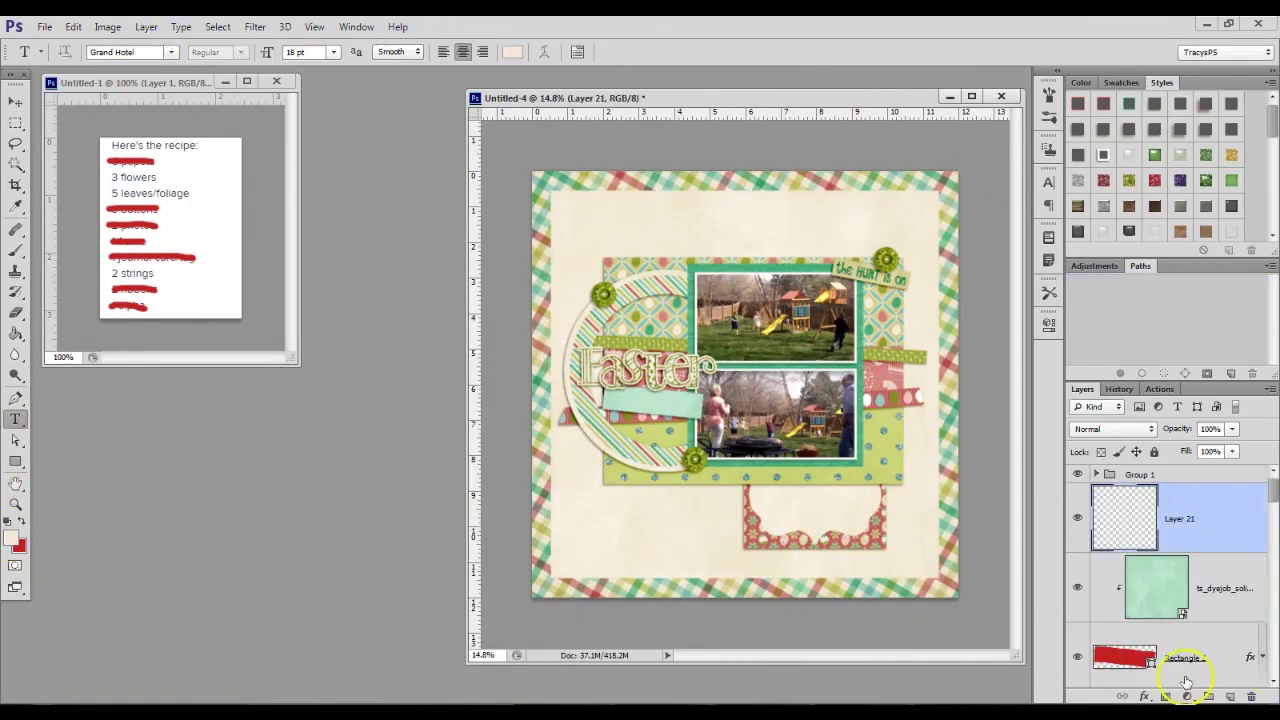
pyautogui.write('fun')
pyautogui.scroll(6, 600, 390)
pyautogui.scroll(-2, 597, 388)
# Step: Format the "fun" text in coral with the Janda Closer To font at 48 pt
pyautogui.click(512, 51)
pyautogui.click(520, 400)
pyautogui.click(172, 52)
pyautogui.click(170, 105)
pyautogui.click(172, 52)
pyautogui.click(153, 314)
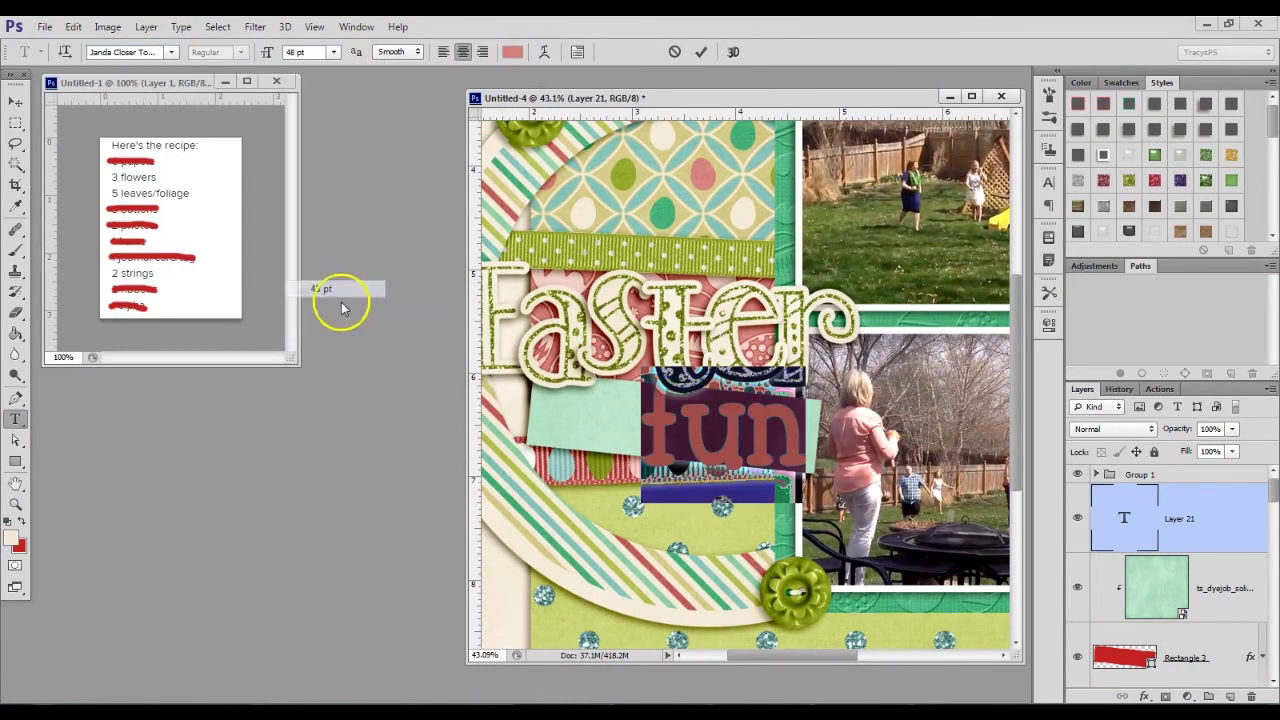
pyautogui.click(700, 55)
# Step: Rotate the "fun" text 5.97° to match the tag's tilt and move it to the tag's right end
pyautogui.hotkey('ctrl', 't')
pyautogui.moveTo(789, 358); pyautogui.dragTo(800, 370)
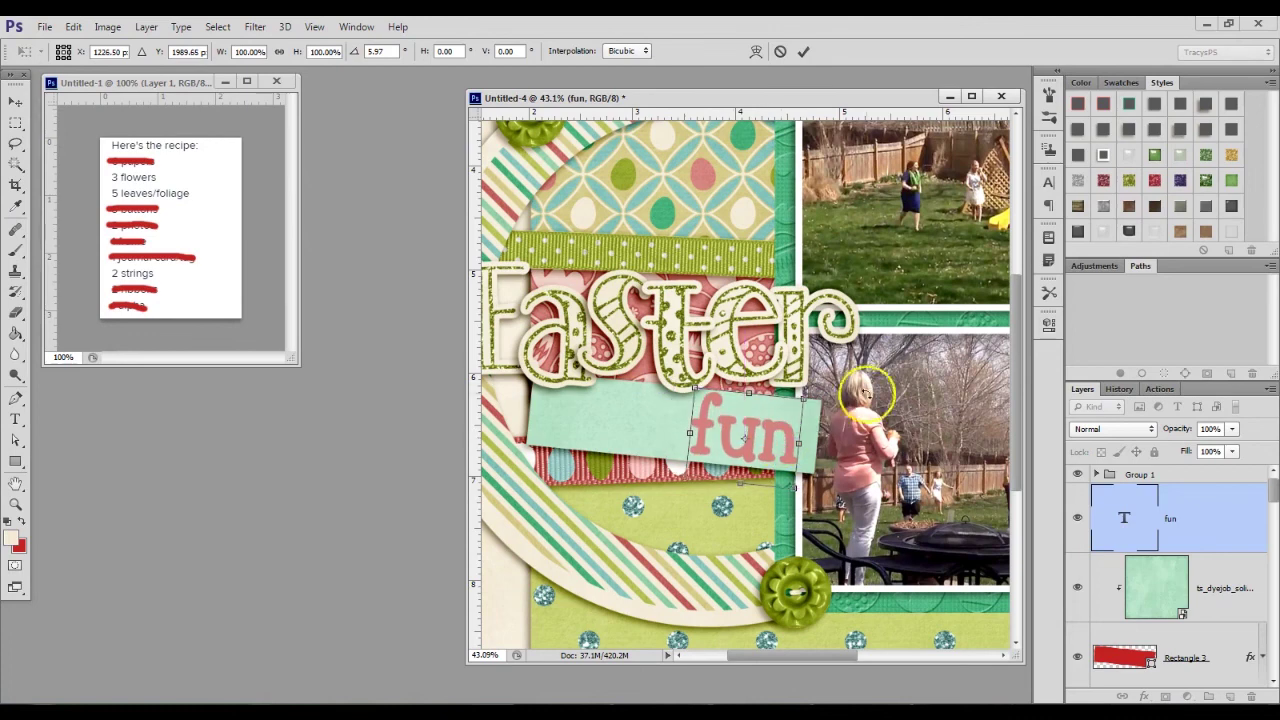
pyautogui.press('Return')
# Step: Duplicate the "fun" text layer and set the original to Linear Burn with 70% fill
pyautogui.hotkey('ctrl', 'j')
pyautogui.click(1113, 428)
pyautogui.click(1090, 108)
pyautogui.scroll(2, 655, 455)
pyautogui.click(655, 455)
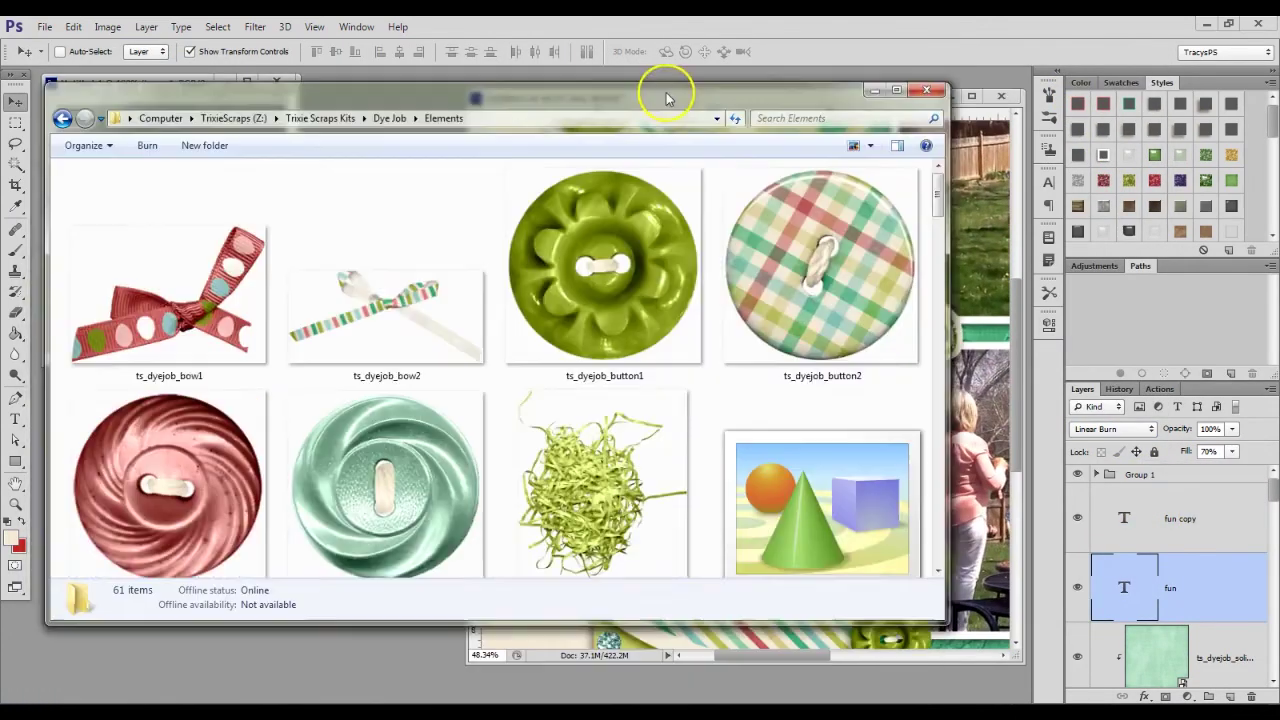
# Step: Add three egg stamps from the Elements folder to the page and scale them down onto the mint tag
pyautogui.moveTo(935, 175); pyautogui.dragTo(932, 318)
pyautogui.doubleClick(277, 470)
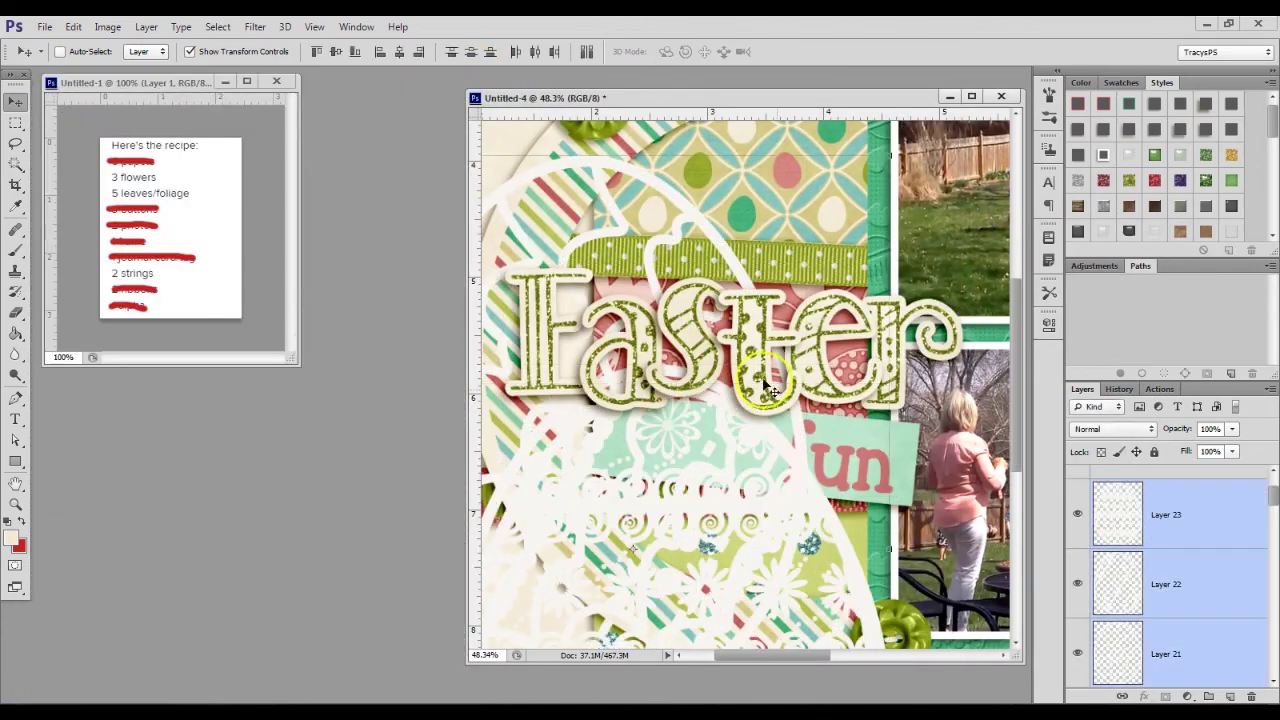
pyautogui.moveTo(760, 445); pyautogui.dragTo(742, 430)
pyautogui.click(803, 51)
# Step: Rotate and arrange the three egg stamps in a row beside "fun" on the mint tag
pyautogui.hotkey('ctrl', '+')
pyautogui.hotkey('alt', '[')
pyautogui.hotkey('ctrl', 't')
pyautogui.click(808, 54)
pyautogui.hotkey('alt', ']')
pyautogui.moveTo(850, 432); pyautogui.dragTo(794, 443)
pyautogui.hotkey('alt', '[')
pyautogui.hotkey('ctrl', '-')
pyautogui.hotkey('alt', ']')
pyautogui.hotkey('ctrl', '-')
pyautogui.hotkey('alt', ']')
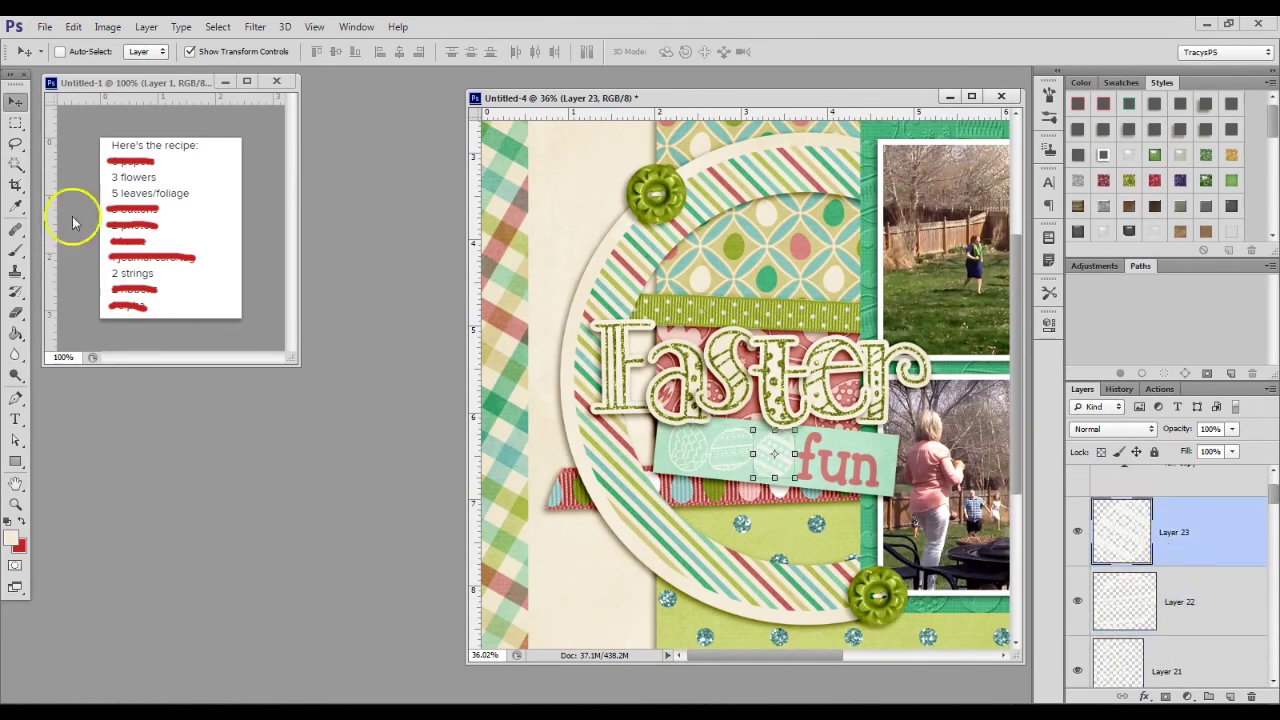
# Step: Recolor the three egg stamps coral, light blue and green with colors sampled from the page
pyautogui.press('i')
pyautogui.click(1190, 604)
pyautogui.click(1182, 648)
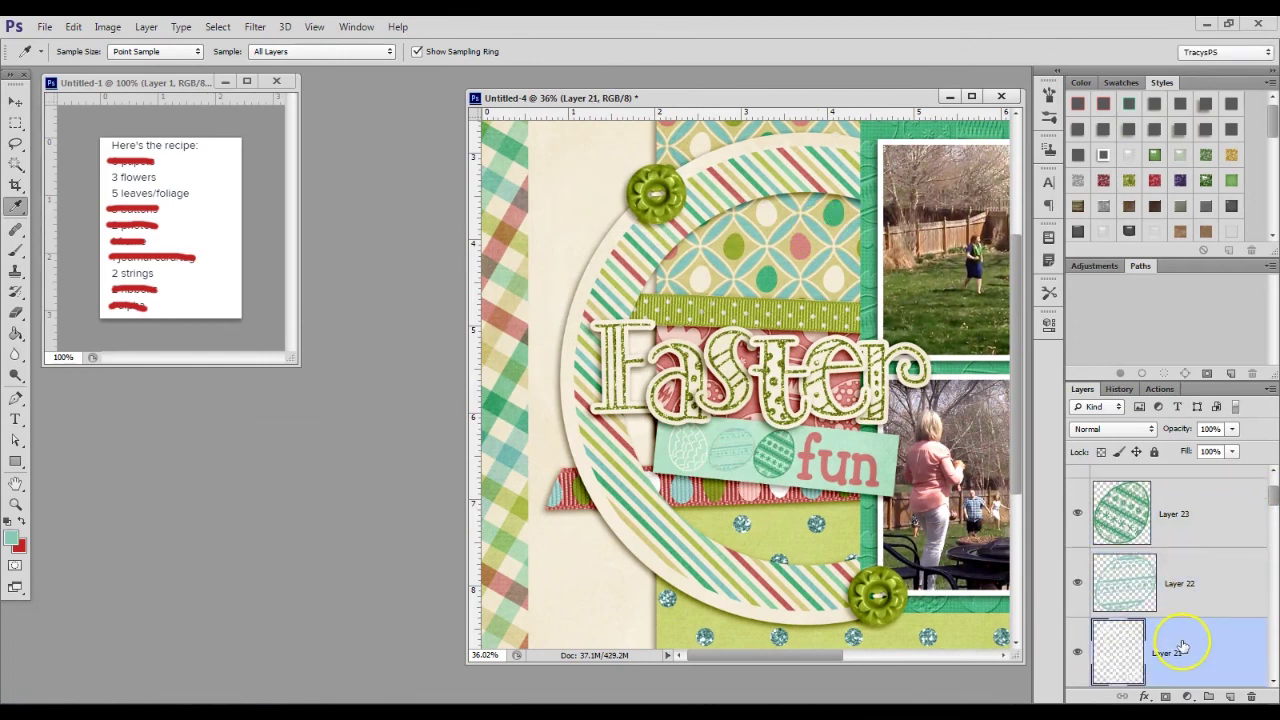
pyautogui.press('v')
# Step: Duplicate the merged egg stamps layer and set the copy's blend mode to Color
pyautogui.click(1190, 514)
pyautogui.hotkey('ctrl', 'j')
pyautogui.click(1113, 429)
pyautogui.scroll(5, 682, 372)
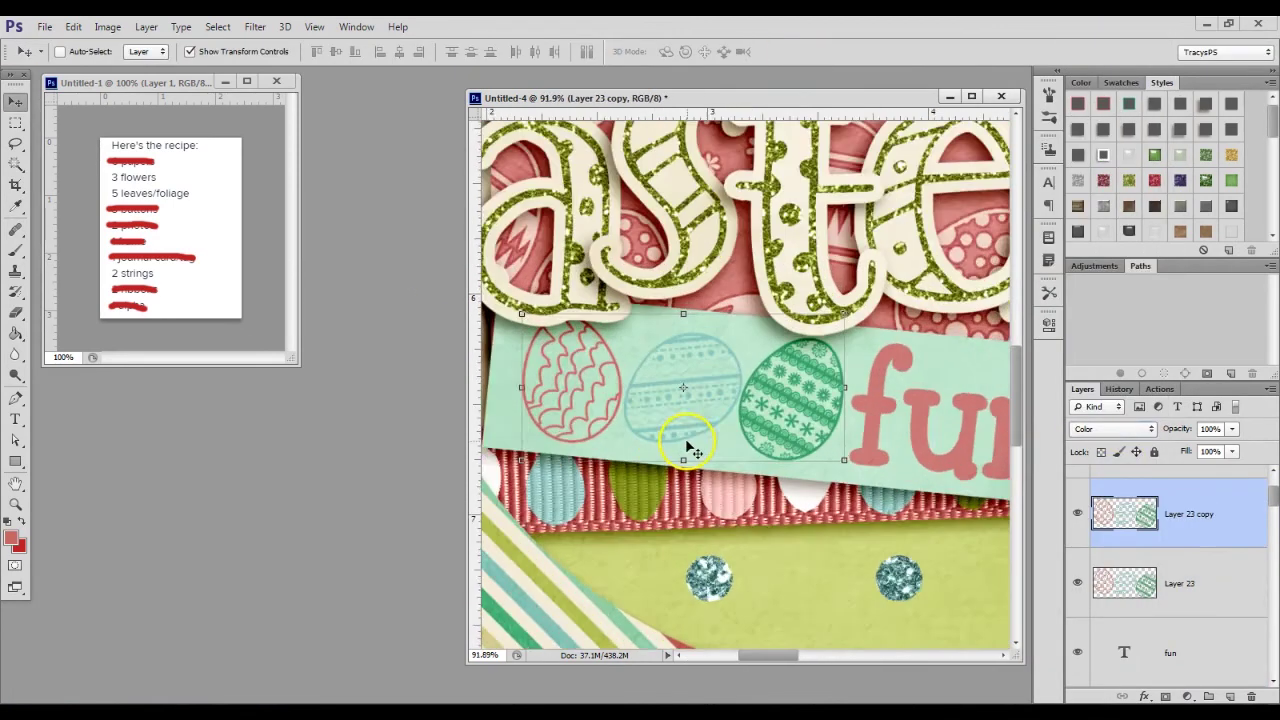
# Step: Group the tag layers as "fun tag" and name the title group "easter title"
pyautogui.scroll(-10, 745, 380)
pyautogui.scroll(2, 1228, 607)
pyautogui.rightClick(1228, 607)
pyautogui.click(986, 171)
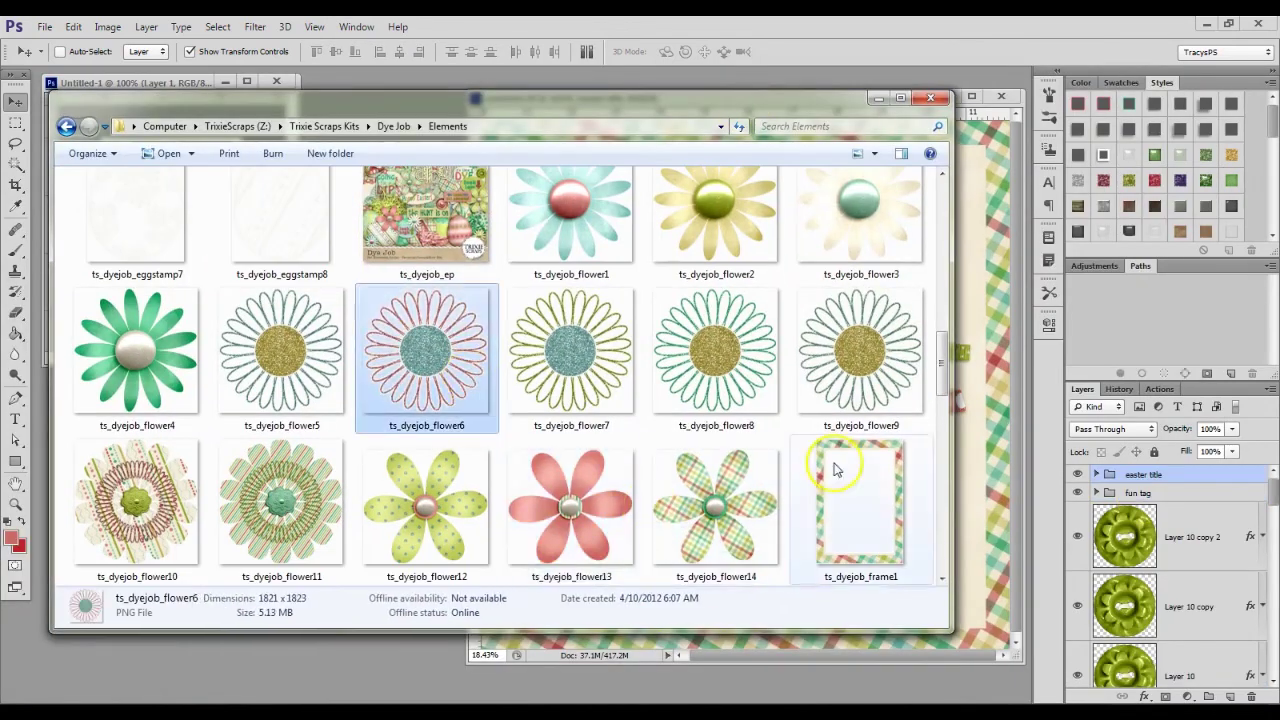
# Step: Open ts_dyejob_flower4, ts_dyejob_flower6 and ts_dyejob_flower12 from the Elements folder, and copy flower6 onto the page
pyautogui.keyDown('ctrl'); pyautogui.click(137, 350); pyautogui.keyUp('ctrl')
pyautogui.scroll(2, 830, 400)
pyautogui.scroll(-4, 830, 400)
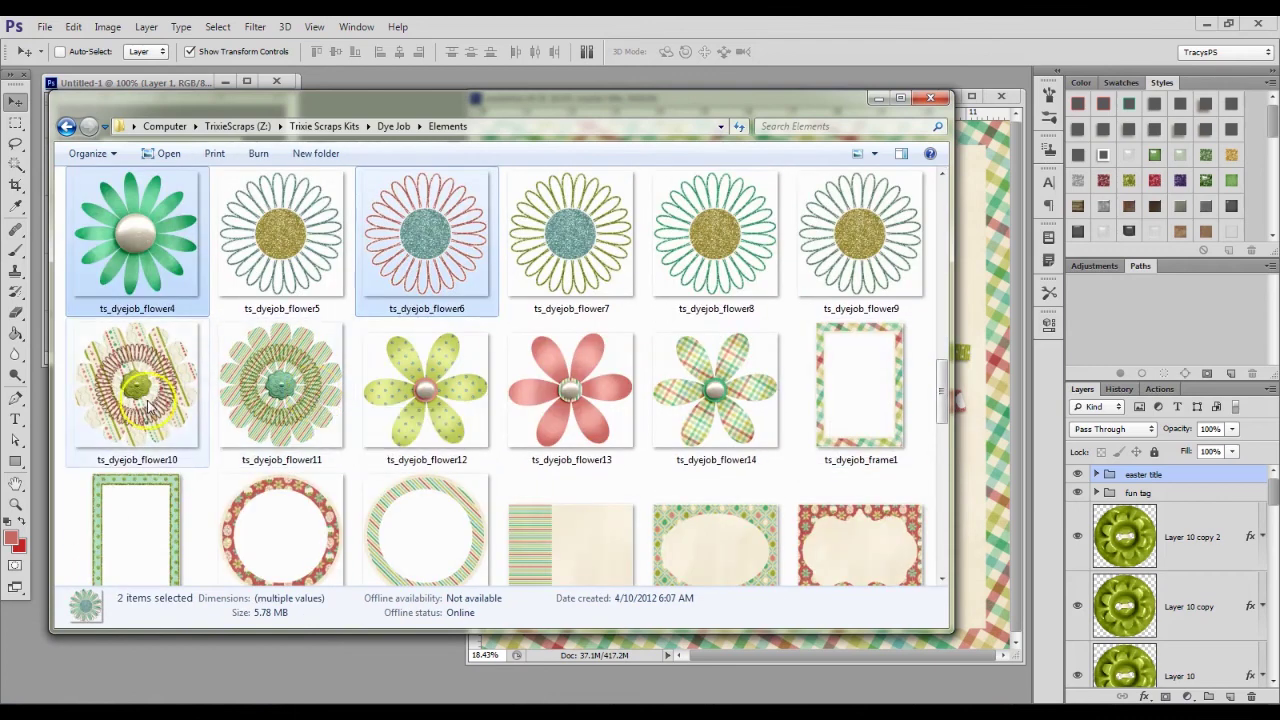
pyautogui.moveTo(518, 503); pyautogui.dragTo(329, 674)
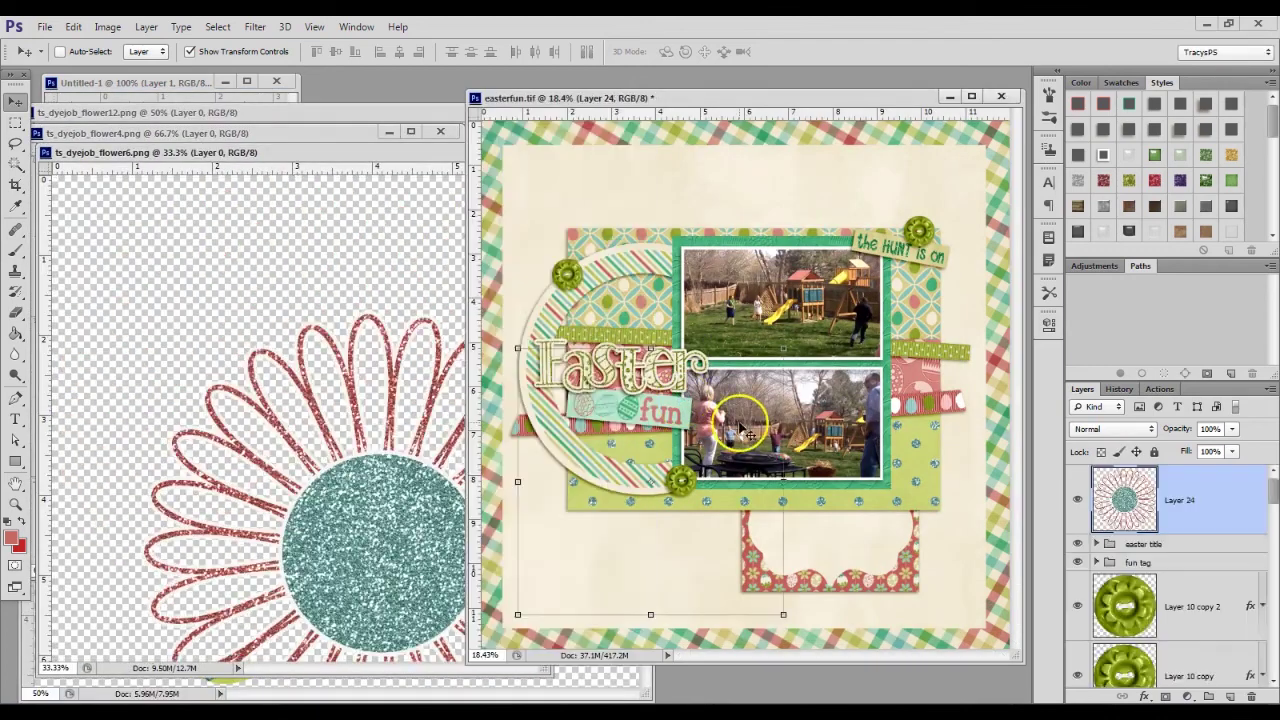
# Step: Scale down the red glitter flower, give it a shadow style, and place copies behind the three green buttons
pyautogui.press('Return')
pyautogui.click(1180, 129)
pyautogui.moveTo(665, 485); pyautogui.dragTo(545, 268)
# Step: Close the flower6 and flower4 files and place three green dotted ts_dyejob_flower12 copies beside the button clusters
pyautogui.click(423, 157)
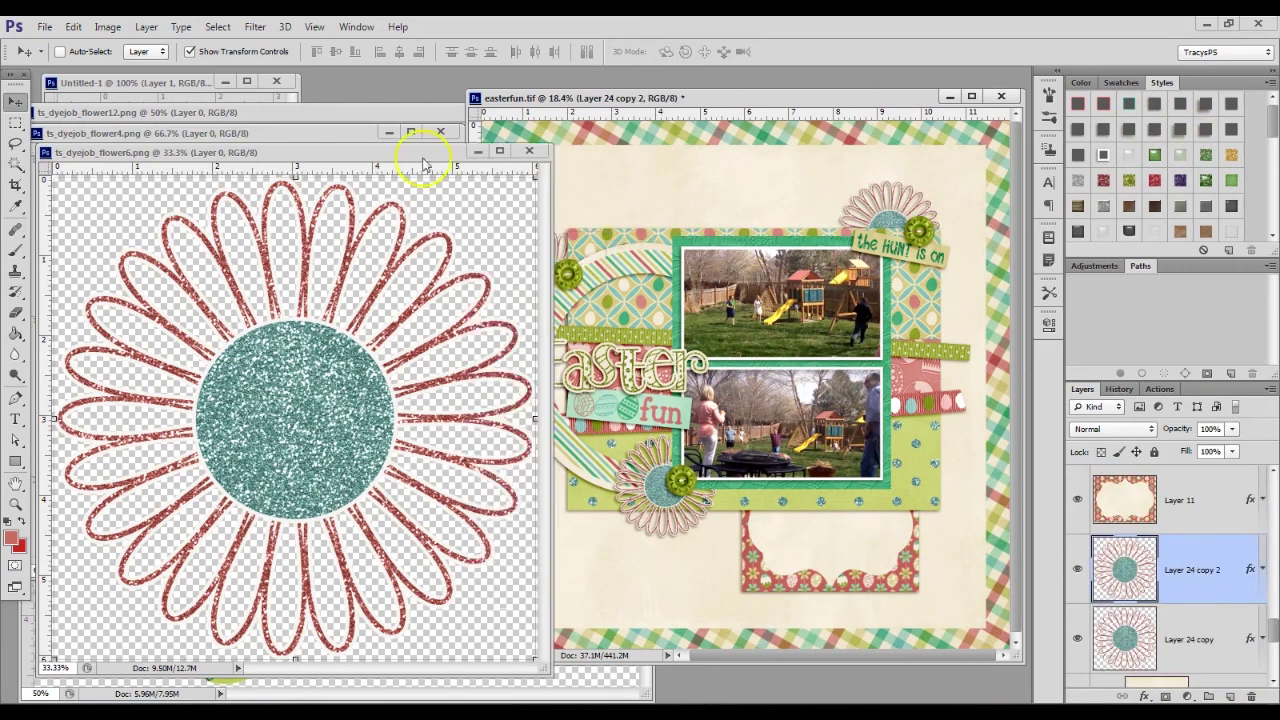
pyautogui.hotkey('ctrl', 'w')
pyautogui.hotkey('ctrl', 'w')
pyautogui.moveTo(300, 400); pyautogui.dragTo(880, 215)
pyautogui.moveTo(560, 280); pyautogui.dragTo(668, 298)
pyautogui.hotkey('ctrl', 'w')
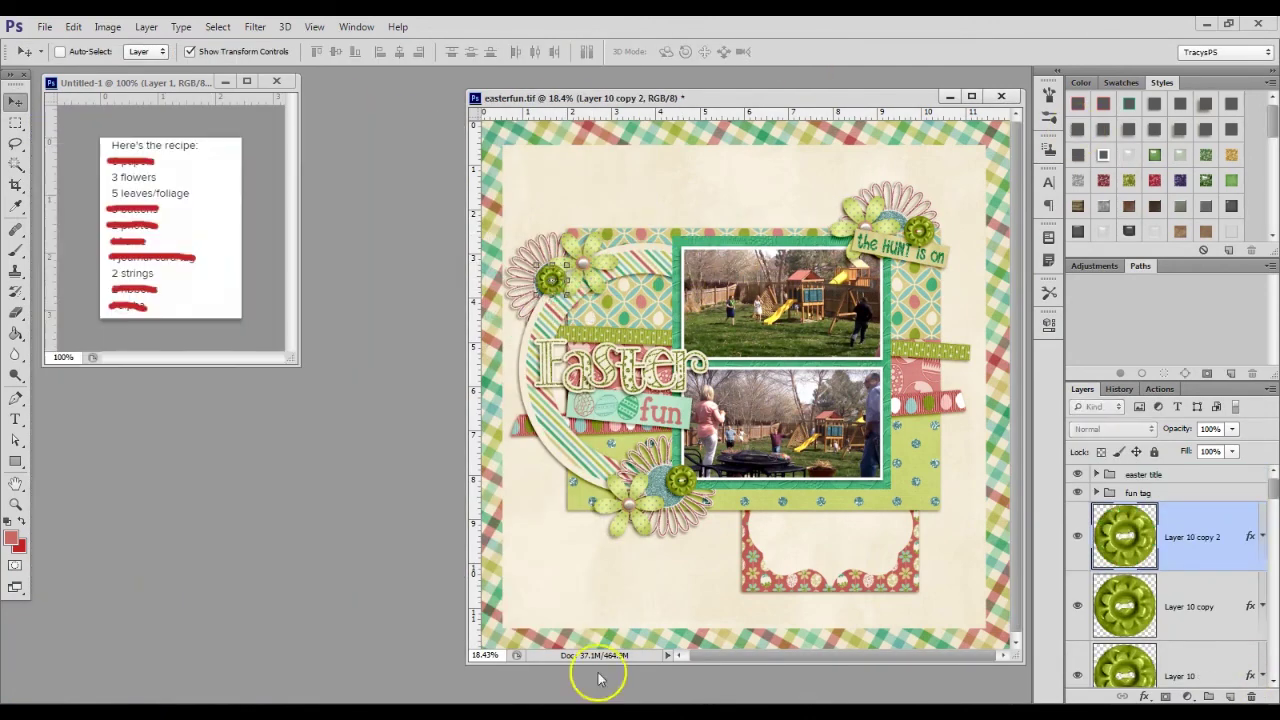
# Step: Replace the green dotted flowers in the three clusters with scaled-down copies of the pink ts_dyejob_flower13 and delete the green ones
pyautogui.scroll(-3, 657, 357)
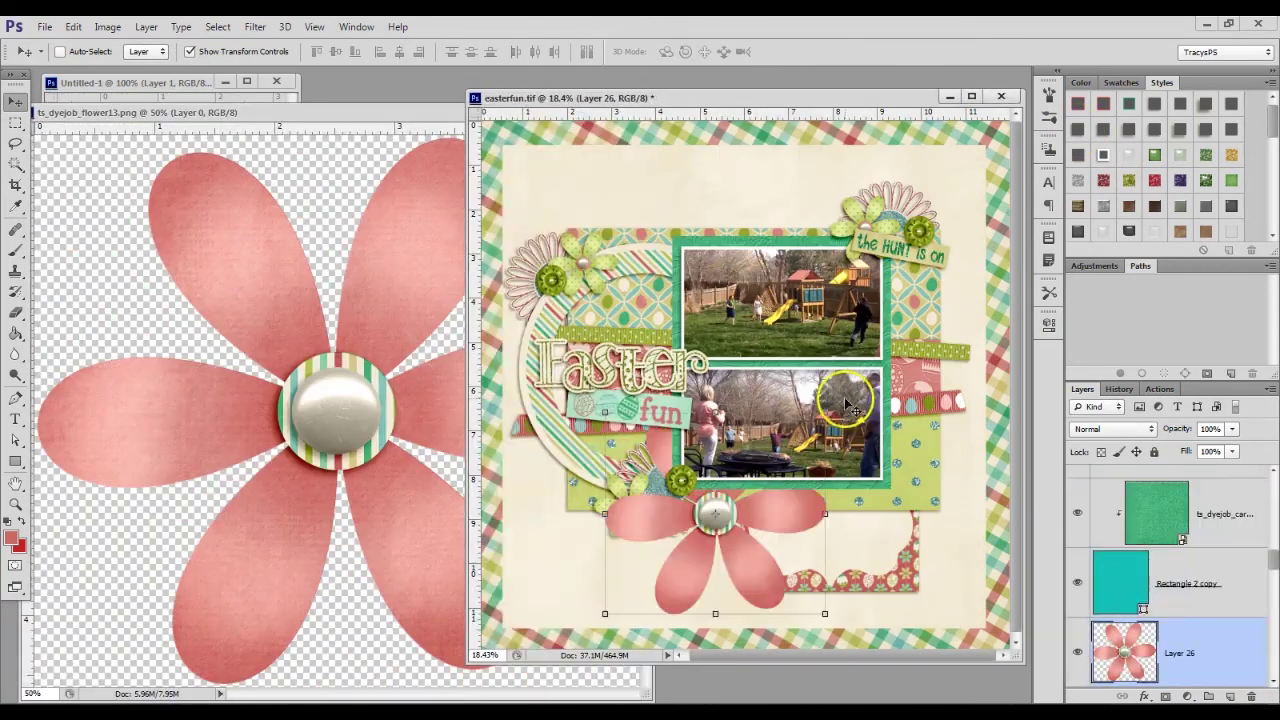
pyautogui.press('Return')
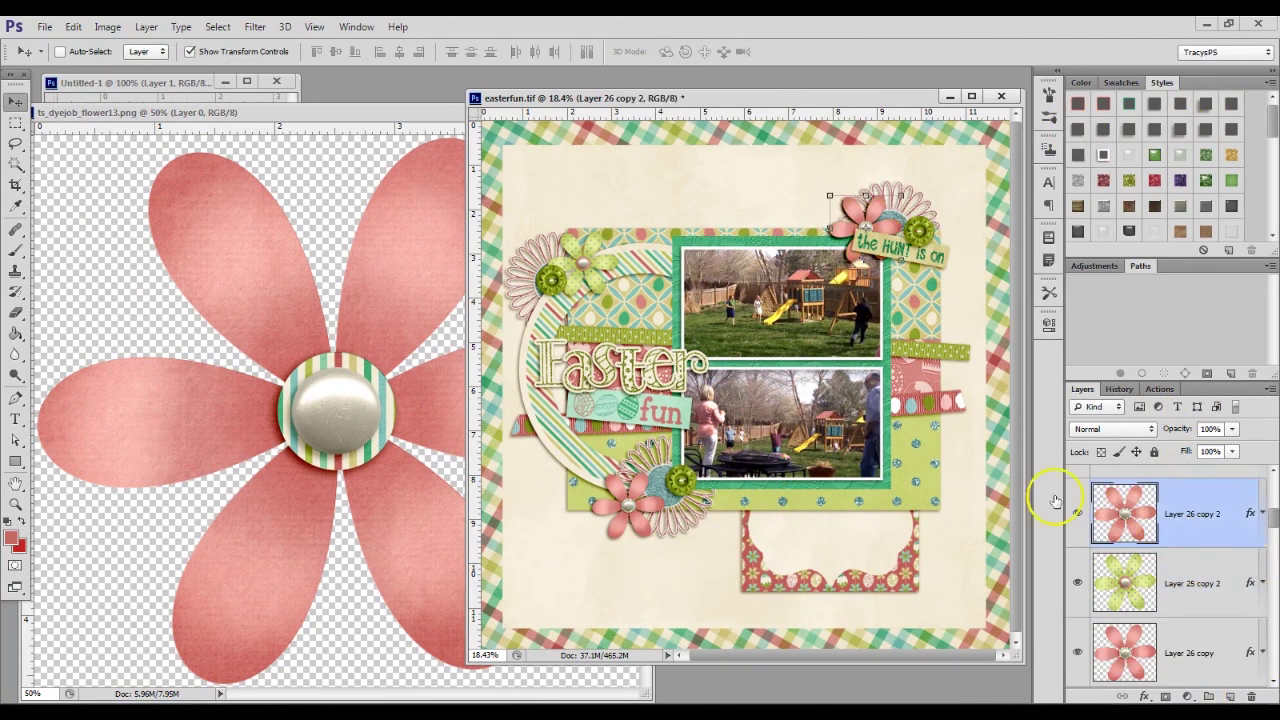
pyautogui.moveTo(1120, 510); pyautogui.dragTo(1252, 696)
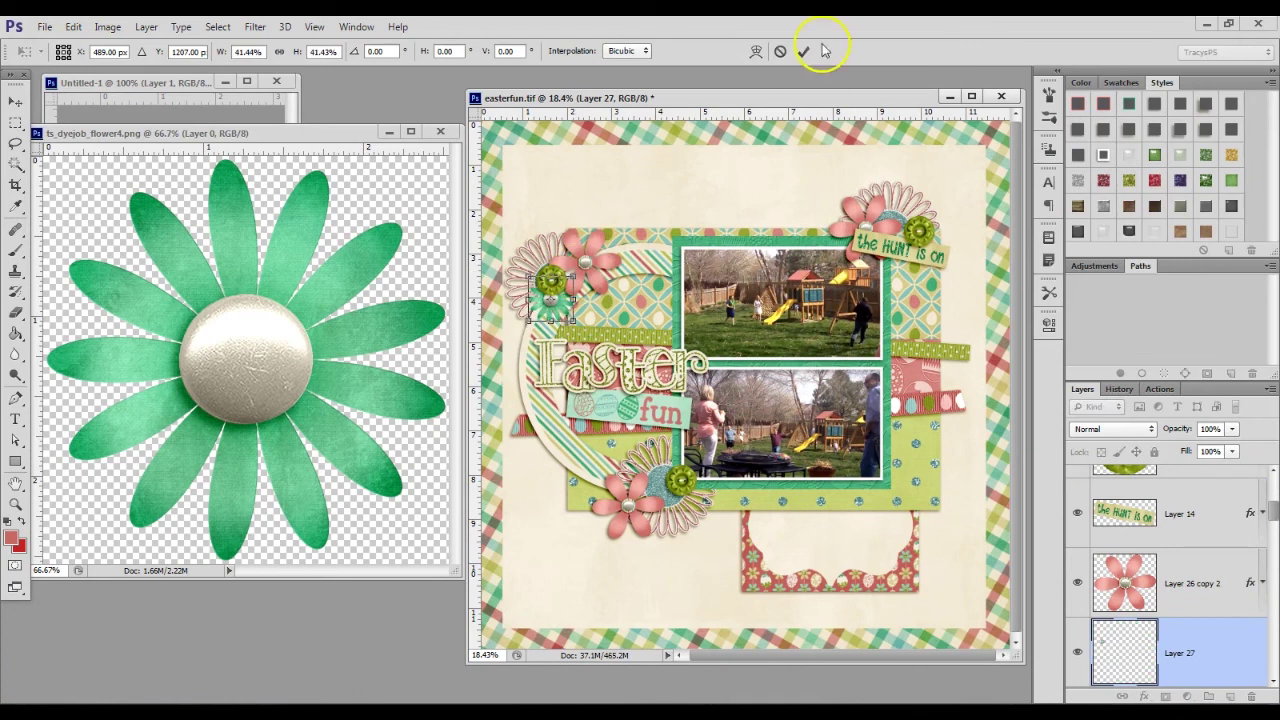
# Step: Scale down the green ts_dyejob_flower4 and place three copies beside the green buttons, shifting the button in the upper-left cluster
pyautogui.click(820, 43)
pyautogui.moveTo(614, 303); pyautogui.dragTo(645, 330)
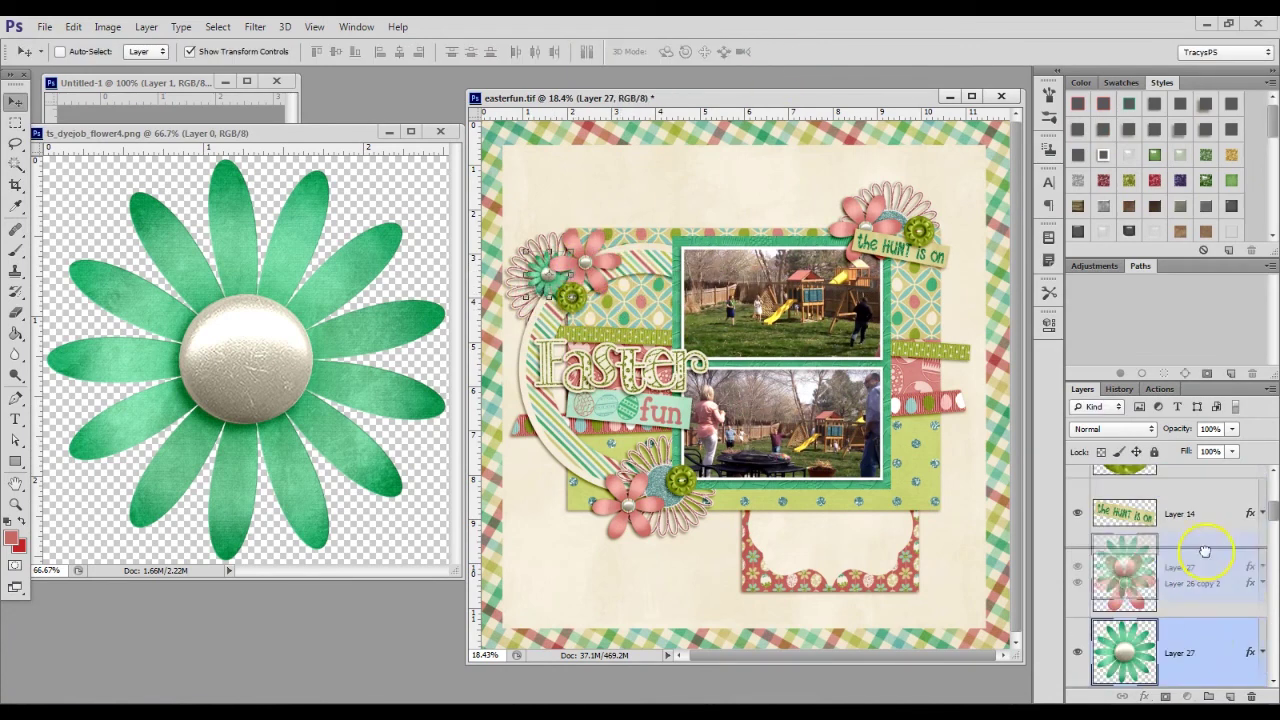
pyautogui.moveTo(690, 500); pyautogui.dragTo(771, 529)
pyautogui.moveTo(880, 300); pyautogui.dragTo(1000, 243)
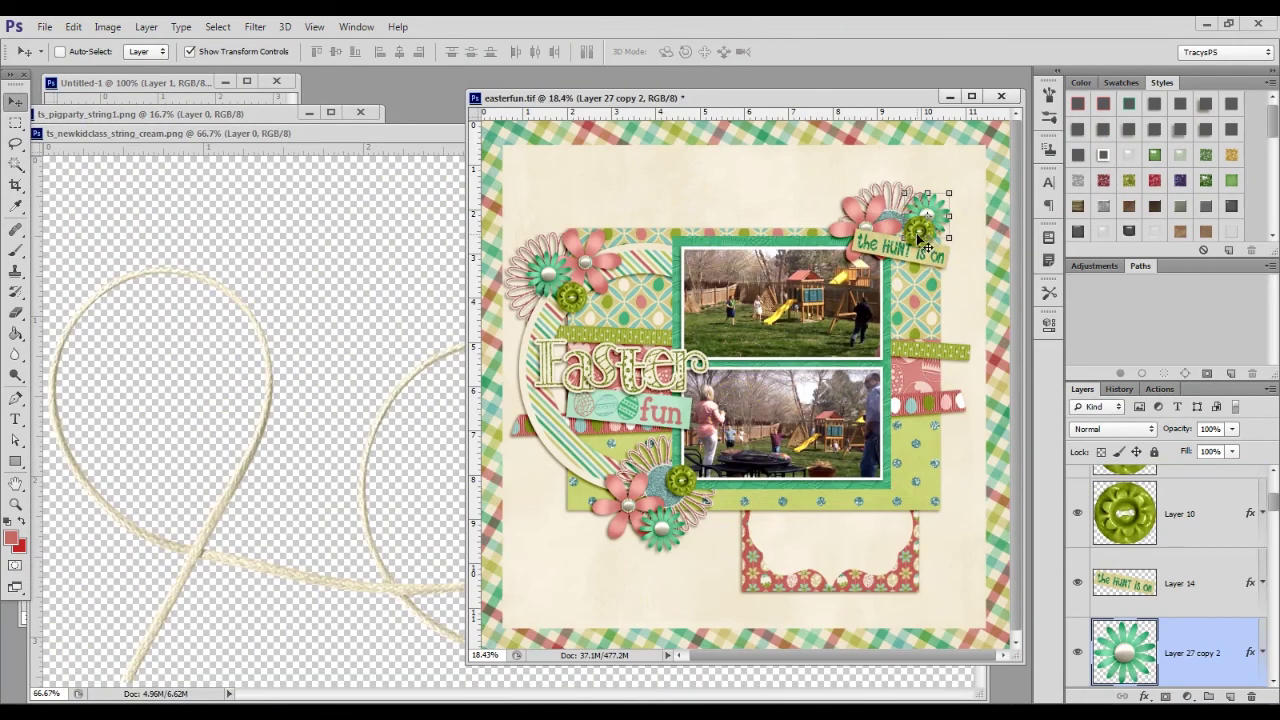
# Step: Place ts_newkidclass_string_cream behind the photos and the scaled, rotated green ts_pigparty_string1 across the page's lower-left cluster
pyautogui.moveTo(700, 420); pyautogui.dragTo(825, 260)
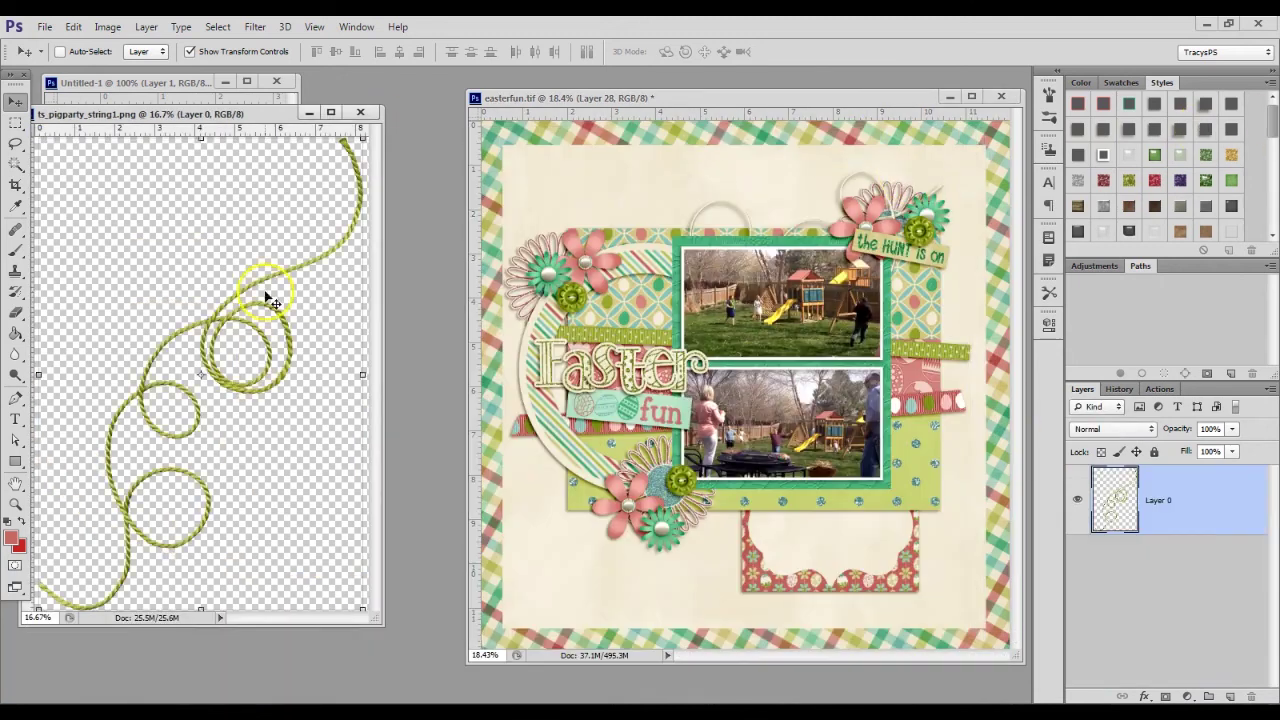
pyautogui.moveTo(880, 520); pyautogui.dragTo(905, 558)
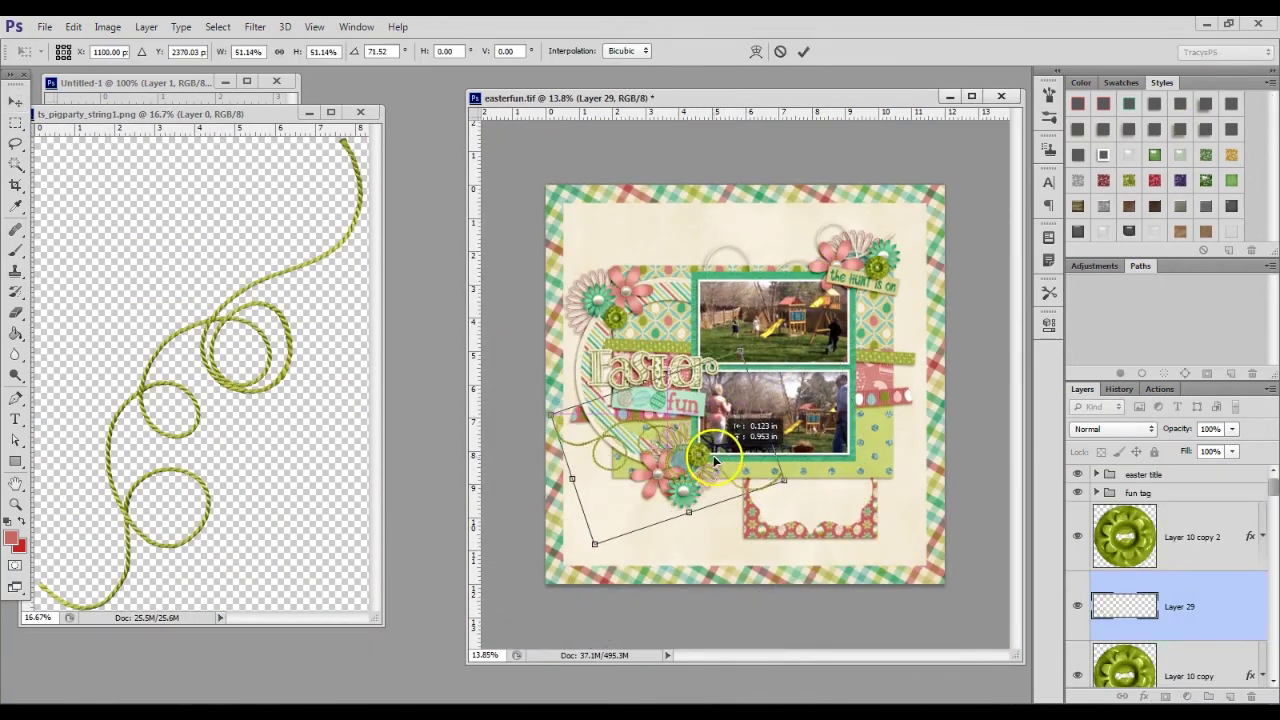
pyautogui.press('Return')
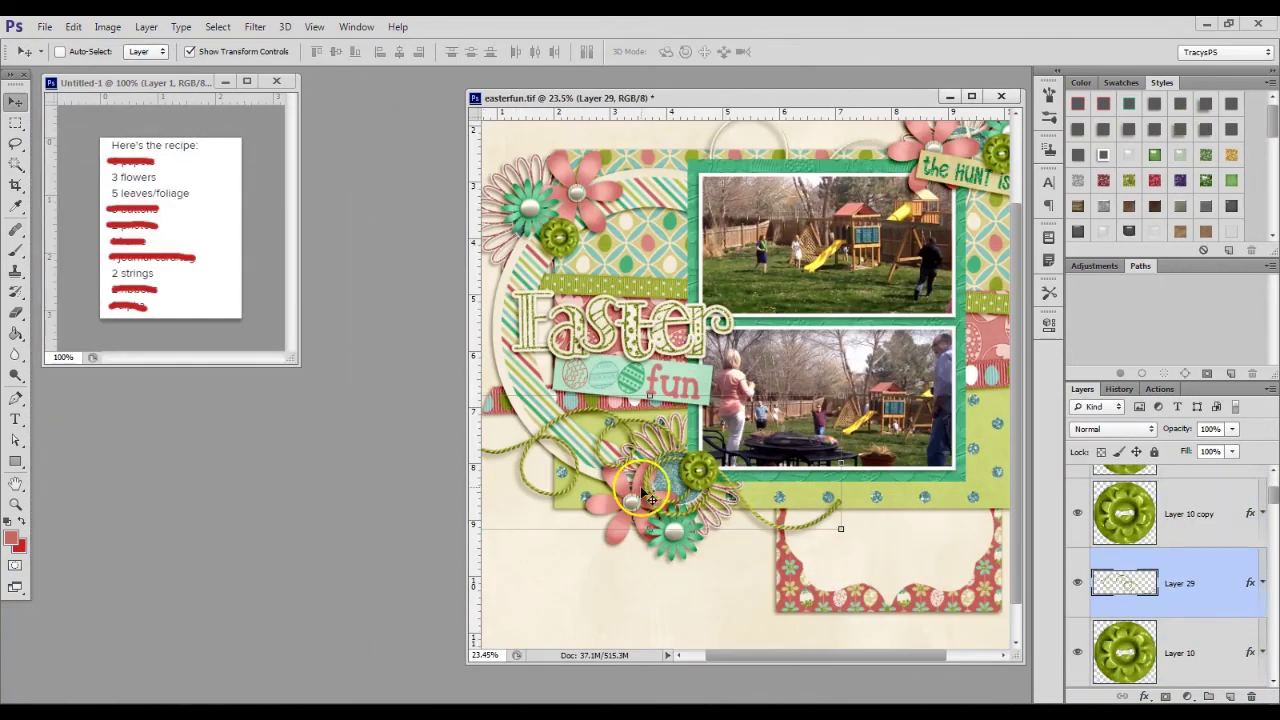
pyautogui.moveTo(727, 493); pyautogui.dragTo(730, 497)
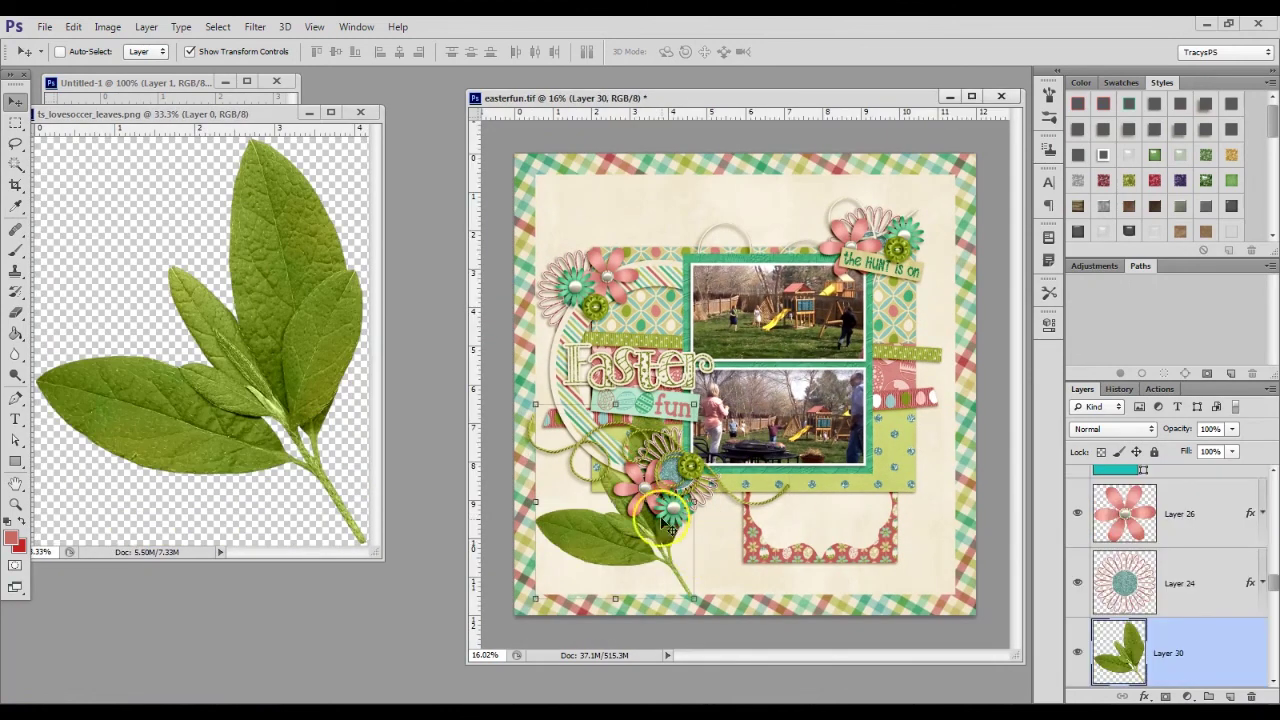
# Step: Scale down ts_lovesoccer_leaves and tuck copies behind the lower-left, upper-left and upper-right flower clusters
pyautogui.hotkey('ctrl', 't')
pyautogui.moveTo(636, 426); pyautogui.dragTo(590, 425)
pyautogui.click(803, 51)
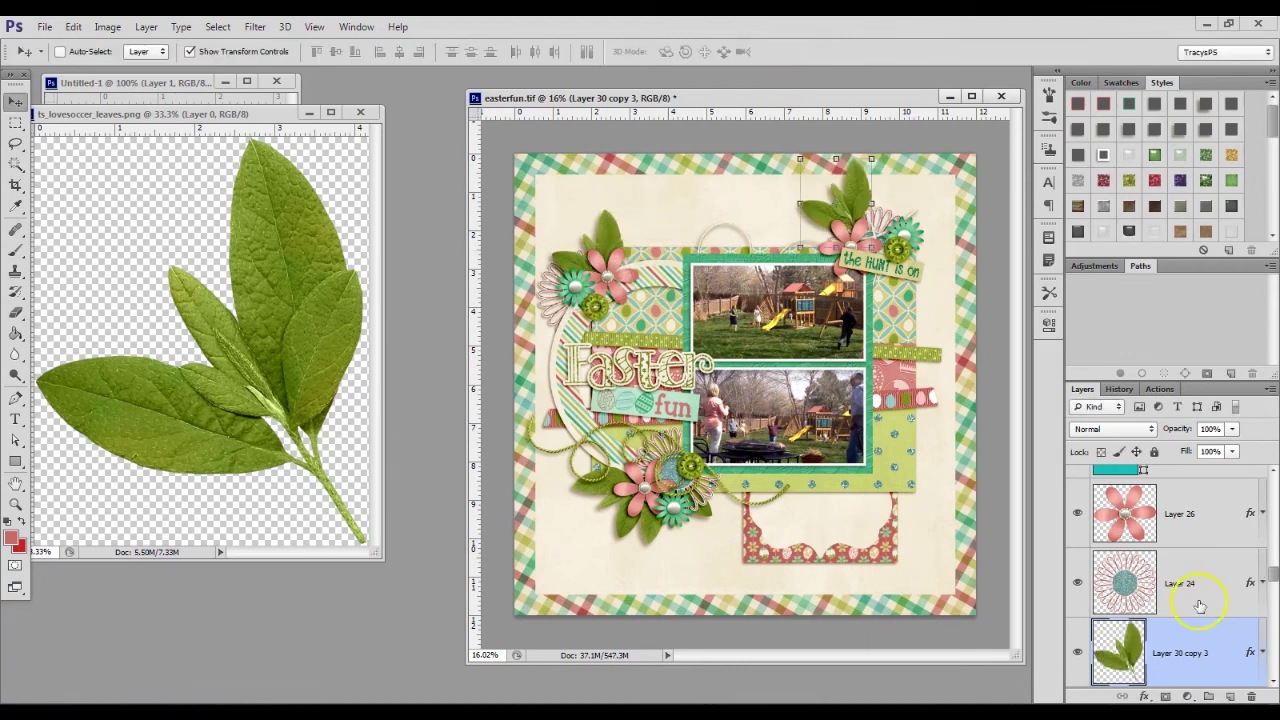
# Step: Move the upper-right leaves below the flower layers, add a mirrored copy, and set the pair on the cluster's outer side
pyautogui.scroll(-1, 1199, 606)
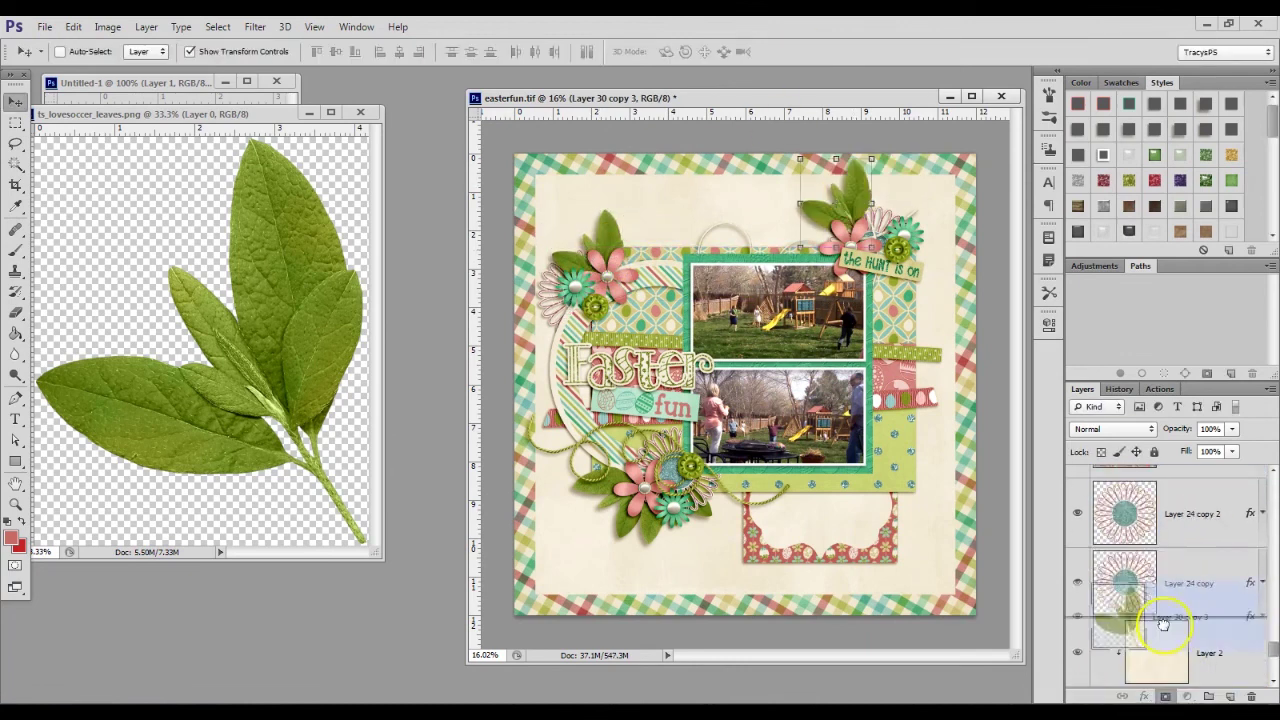
pyautogui.moveTo(840, 205); pyautogui.dragTo(960, 200)
pyautogui.click(73, 26)
pyautogui.click(337, 394)
pyautogui.click(820, 51)
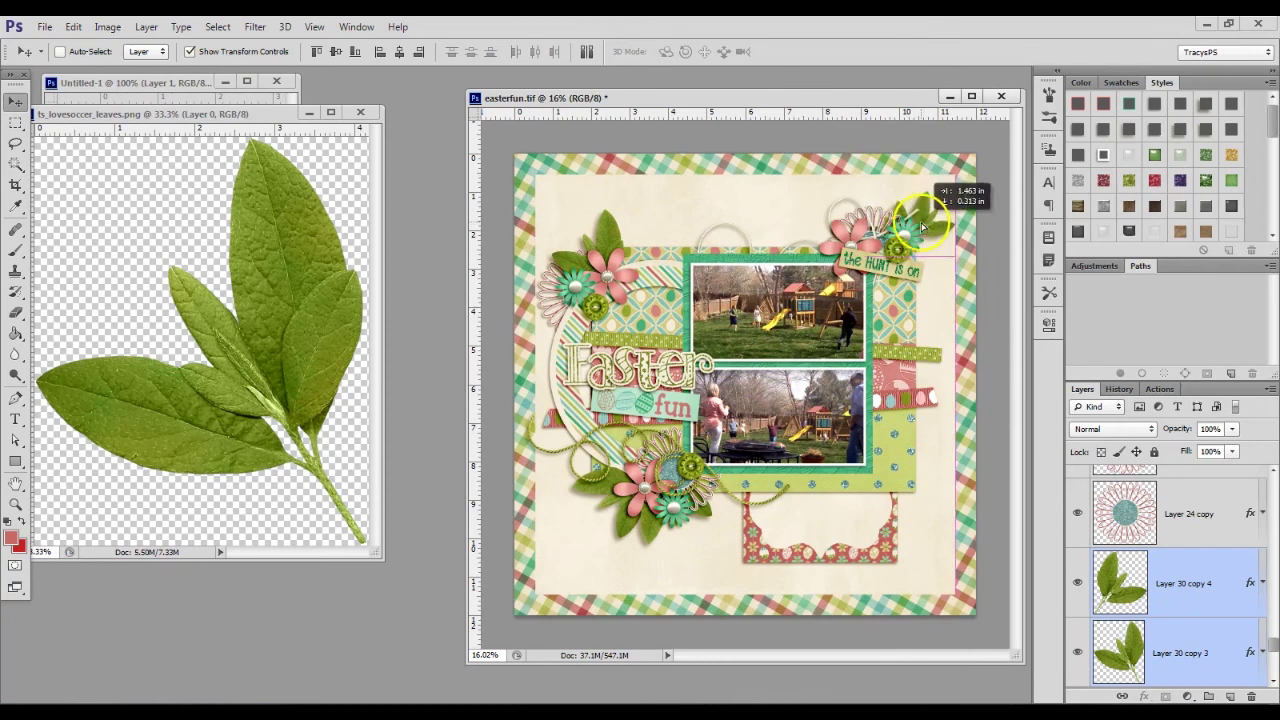
pyautogui.click(806, 51)
pyautogui.click(1185, 653)
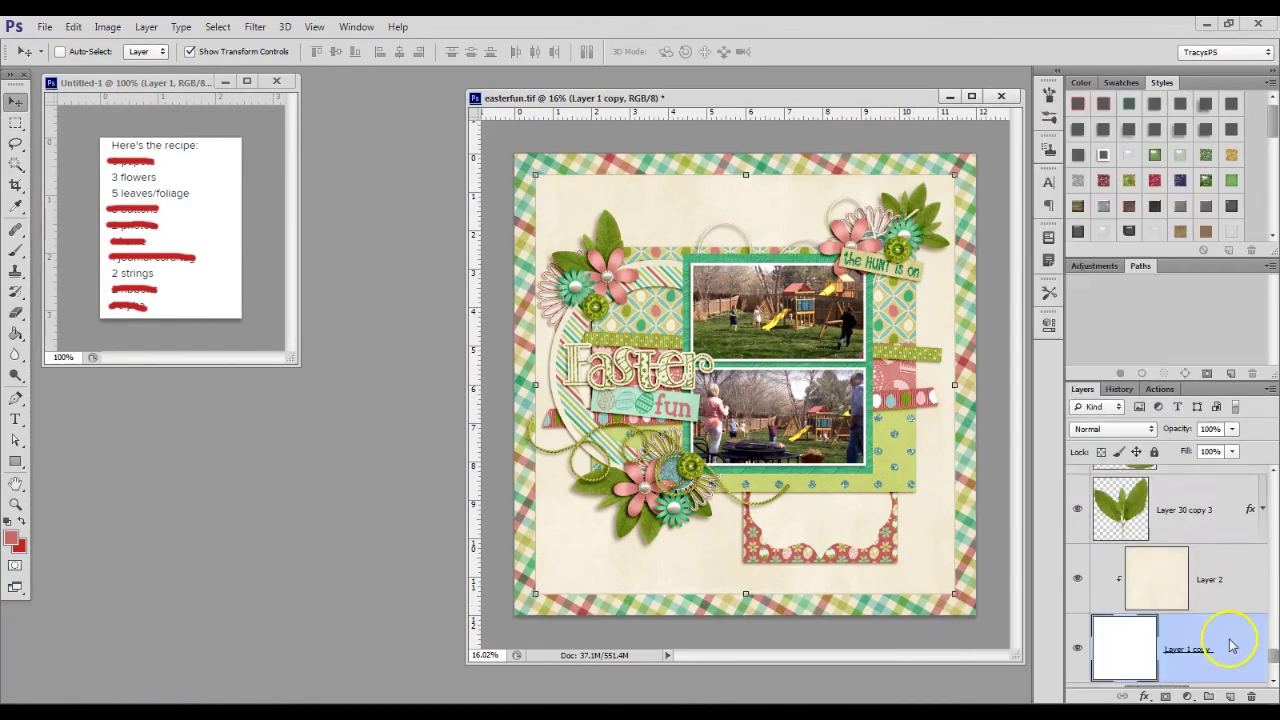
# Step: Make a blurred dark brown shadow copy beneath the cream paper, set to Linear Burn with 44% fill, and transform its edges slightly
pyautogui.rightClick(1200, 583)
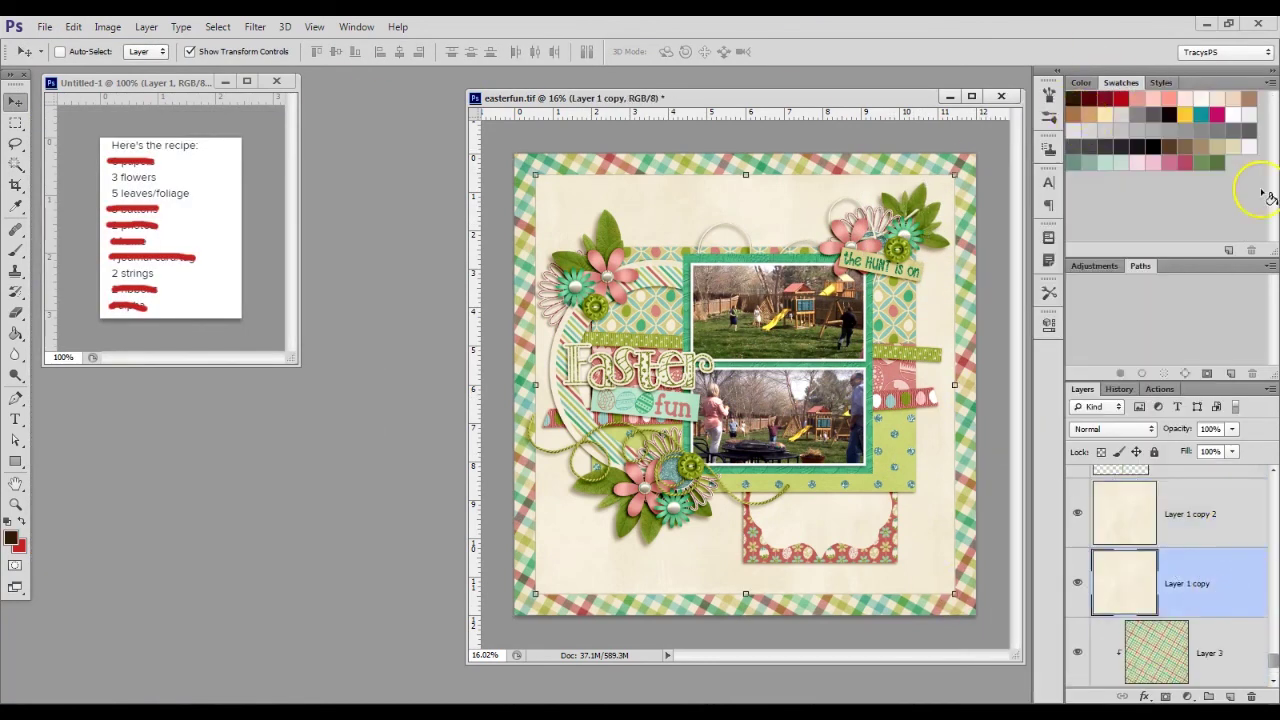
pyautogui.click(255, 26)
pyautogui.click(500, 318)
pyautogui.click(449, 206)
pyautogui.click(1113, 428)
pyautogui.click(1110, 94)
pyautogui.click(1232, 451)
pyautogui.moveTo(1238, 470); pyautogui.dragTo(1217, 470)
pyautogui.hotkey('ctrl', 't')
pyautogui.moveTo(530, 600); pyautogui.dragTo(527, 603)
pyautogui.press('Return')
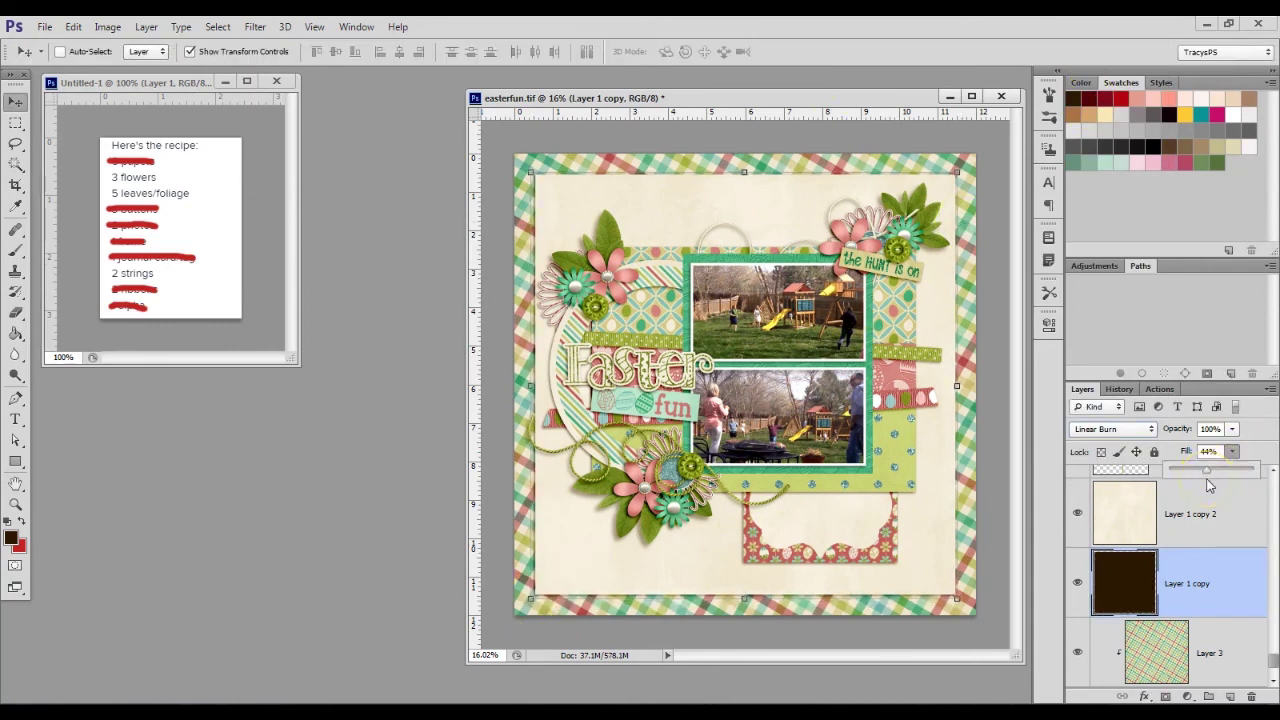
pyautogui.rightClick(1190, 515)
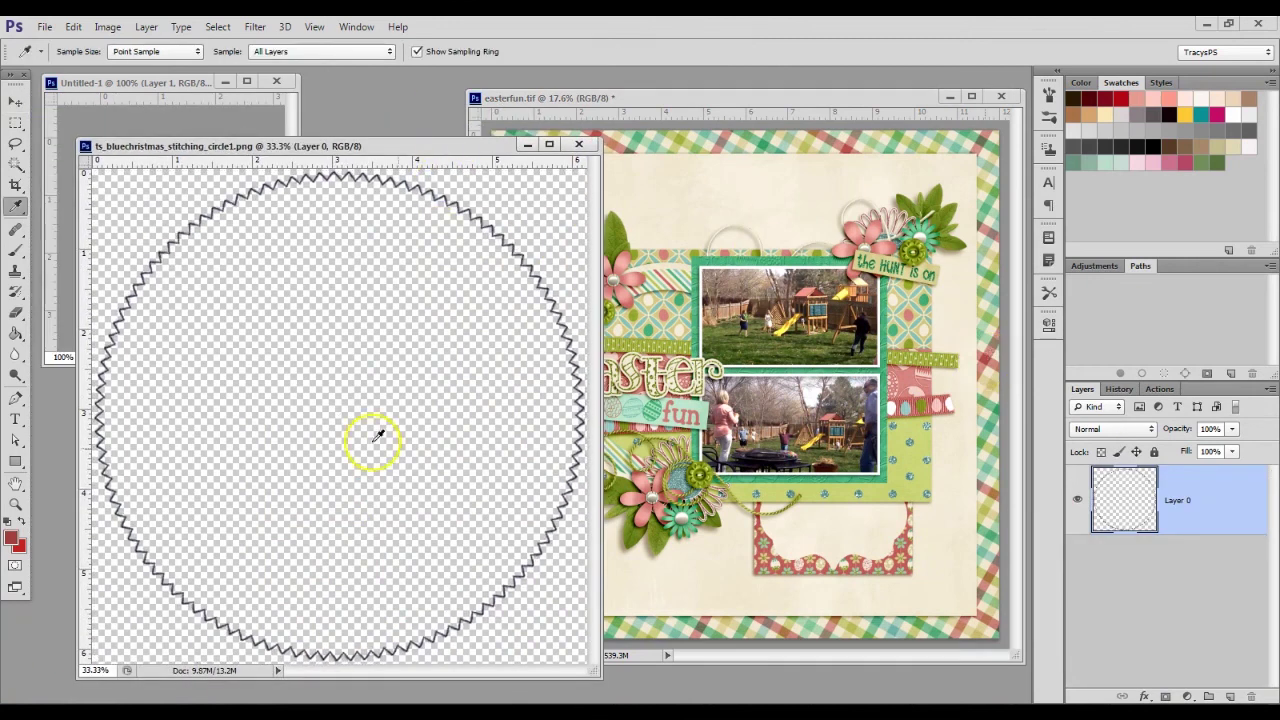
# Step: Recolour ts_bluechristmas_stitching_circle1 red with a clipped solid-colour layer and copy it onto the scrapbook page
pyautogui.click(1187, 696)
pyautogui.click(1120, 343)
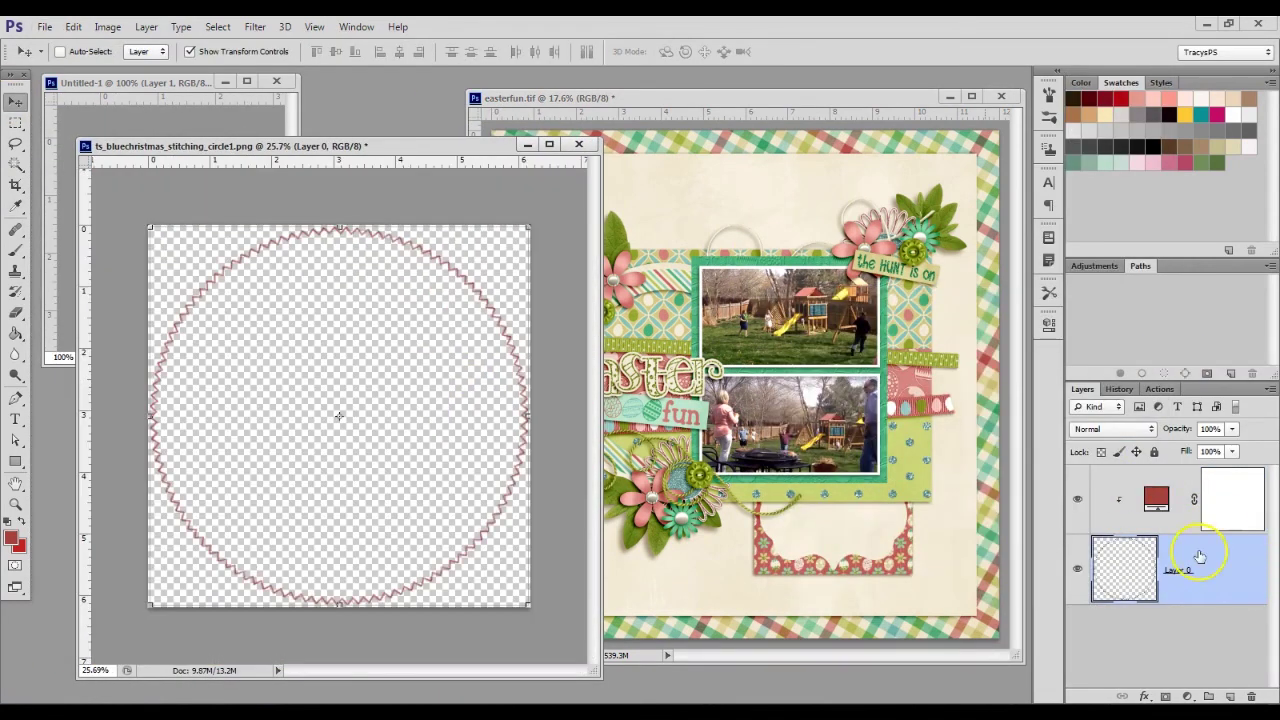
pyautogui.moveTo(1199, 556); pyautogui.dragTo(800, 330)
# Step: Enlarge the red stitching circle, centre it behind the photo cluster, and give it a shadow style
pyautogui.moveTo(880, 225); pyautogui.dragTo(992, 110)
pyautogui.moveTo(855, 215); pyautogui.dragTo(830, 300)
pyautogui.press('Return')
pyautogui.scroll(5, 1194, 600)
pyautogui.click(1161, 82)
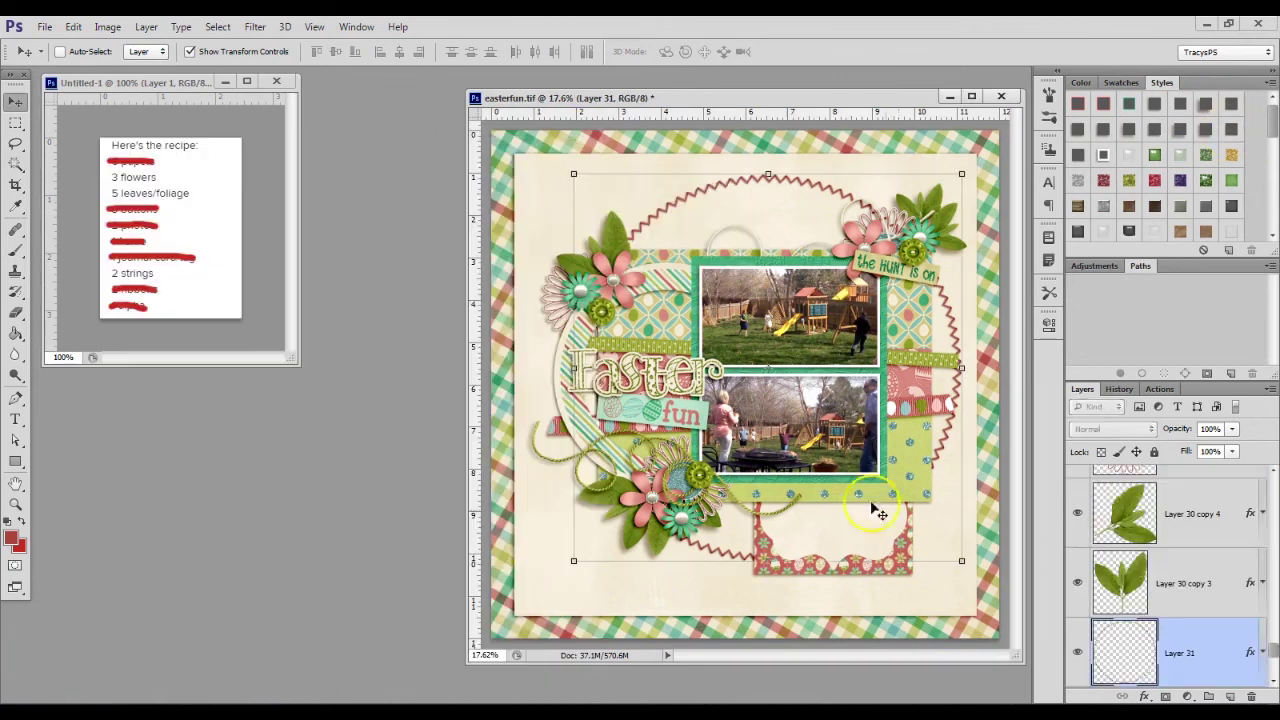
# Step: Adjust the positions of the upper-right leaves, the glitter flowers in the upper clusters, and the journaling card
pyautogui.moveTo(900, 240); pyautogui.dragTo(1006, 166)
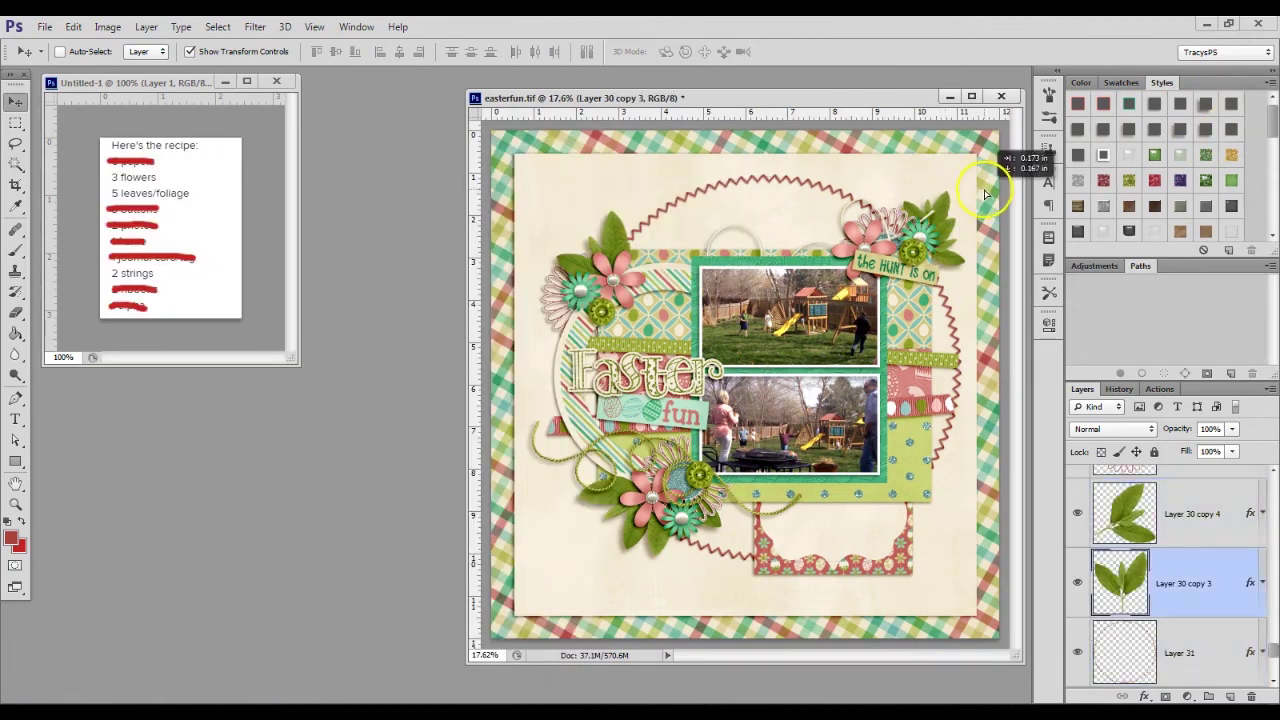
pyautogui.moveTo(651, 353); pyautogui.dragTo(657, 325)
pyautogui.keyDown('ctrl'); pyautogui.click(915, 224); pyautogui.keyUp('ctrl')
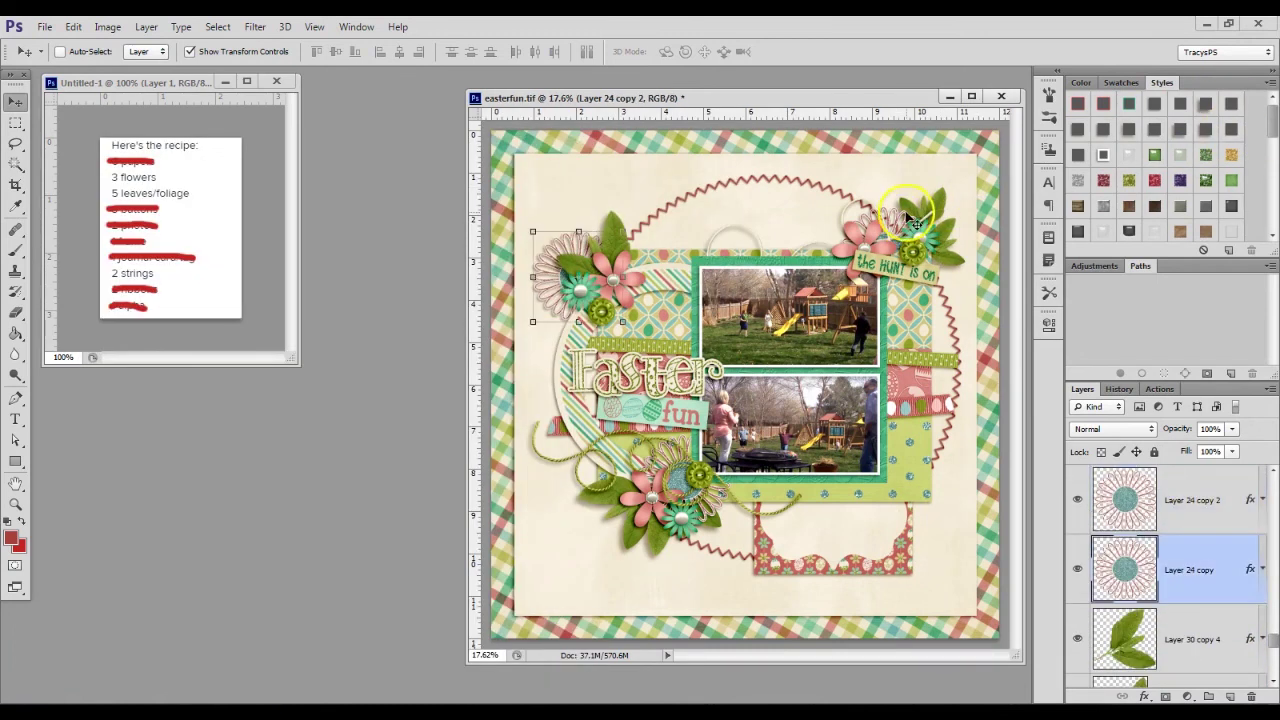
pyautogui.keyDown('ctrl'); pyautogui.click(875, 550); pyautogui.keyUp('ctrl')
# Step: Draw a centred text box on the journaling card and start writing the Easter egg hunt story in 14 pt sf Lani
pyautogui.press('t')
pyautogui.click(172, 52)
pyautogui.moveTo(372, 330); pyautogui.dragTo(372, 470)
pyautogui.scroll(1, 171, 208)
pyautogui.click(172, 233)
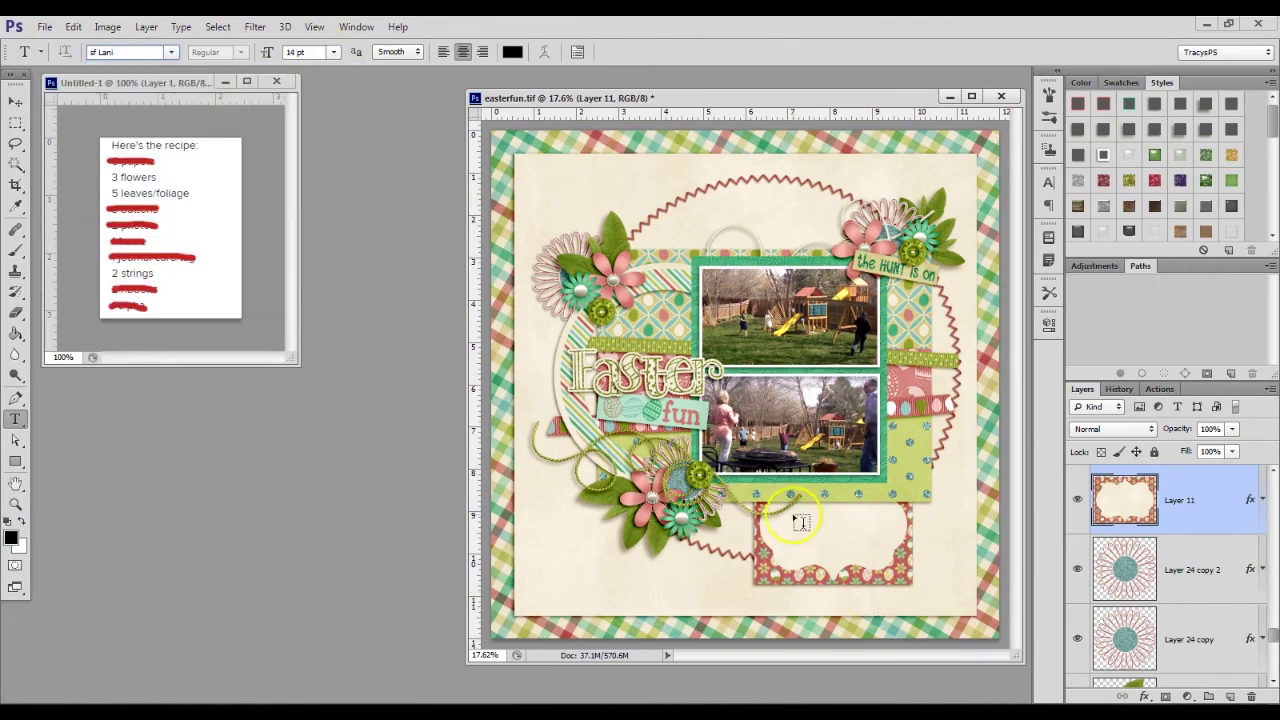
pyautogui.moveTo(797, 520); pyautogui.dragTo(670, 460)
pyautogui.moveTo(980, 612); pyautogui.dragTo(974, 612)
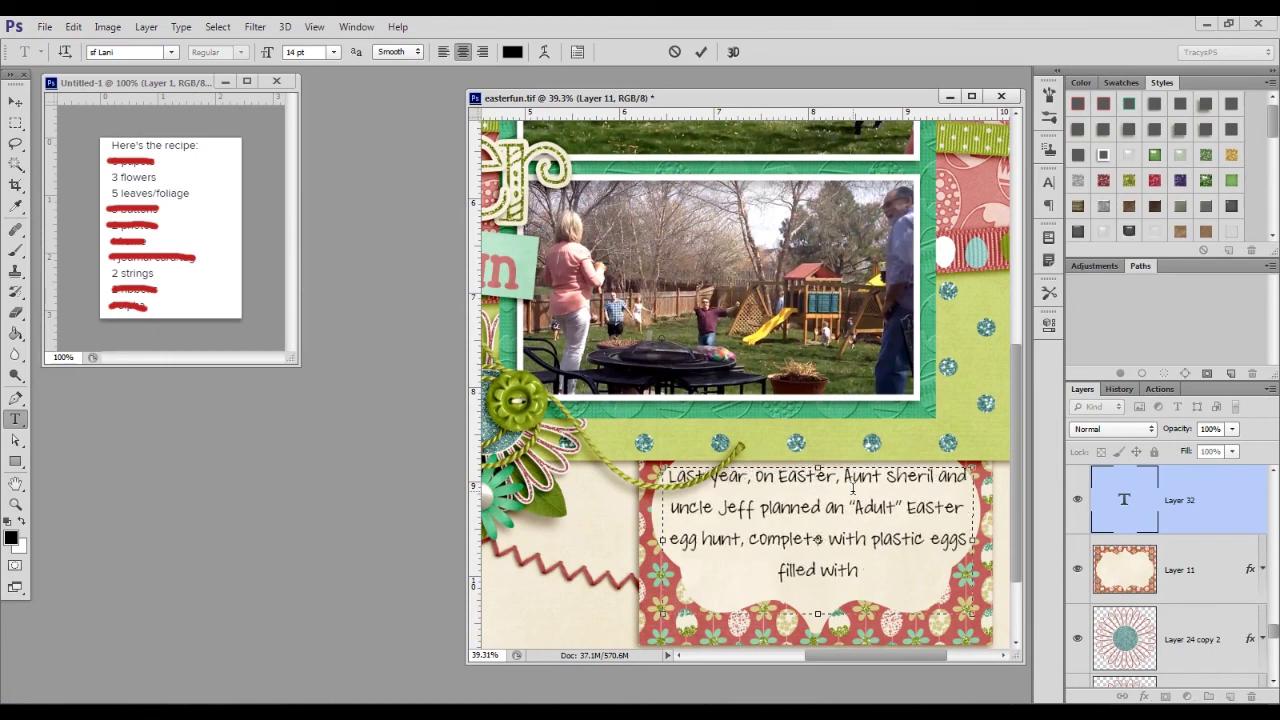
# Step: Reduce the journaling text to 12 pt and continue the story about the "grown" children hunting for eggs
pyautogui.hotkey('ctrl', 'a')
pyautogui.click(333, 52)
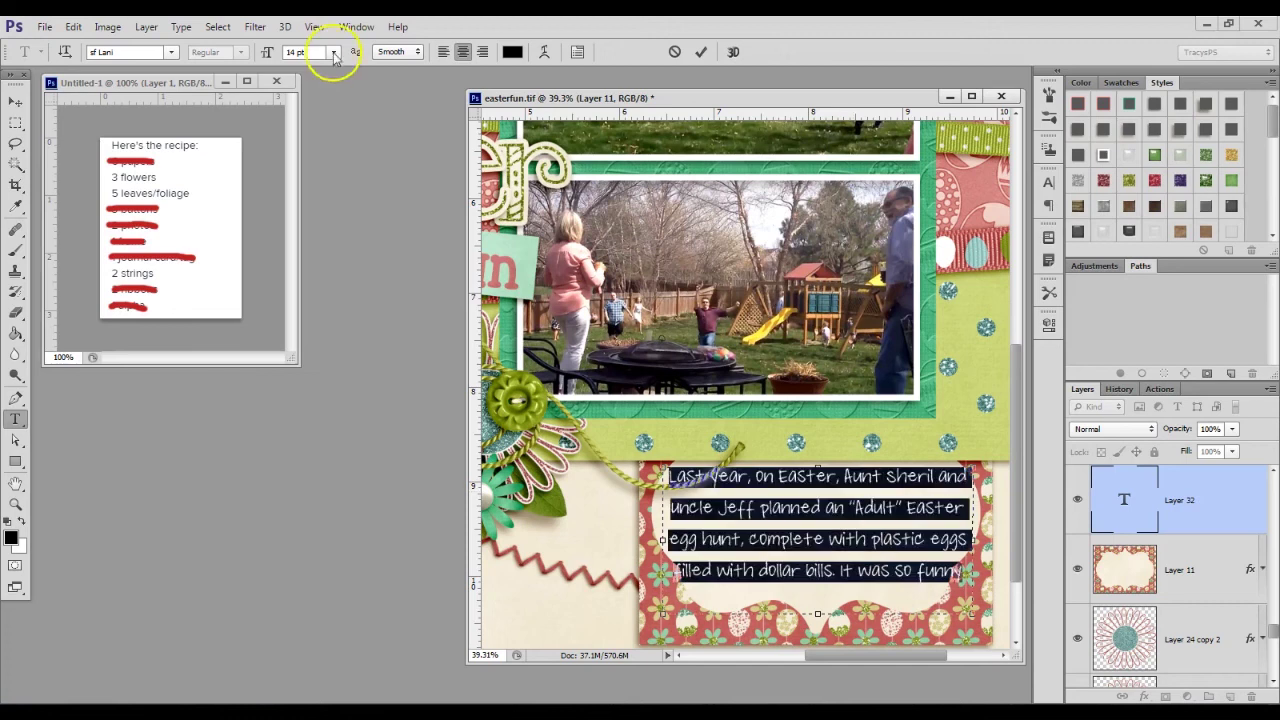
pyautogui.click(310, 160)
pyautogui.click(880, 532)
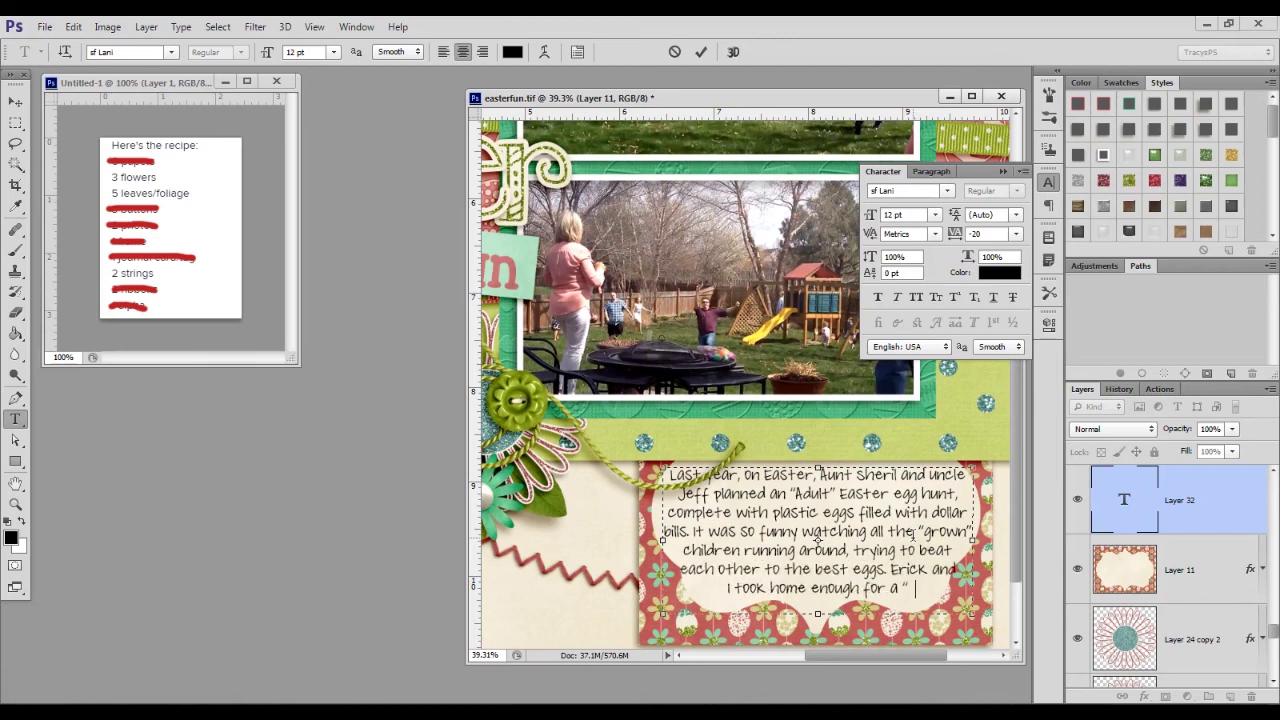
# Step: Set the journaling text to 10 pt, remove the stray line break, and continue with "I wasn't healthy enough to run around with everyone"
pyautogui.hotkey('ctrl', 'a')
pyautogui.hotkey('ctrl', 'shift', ',')
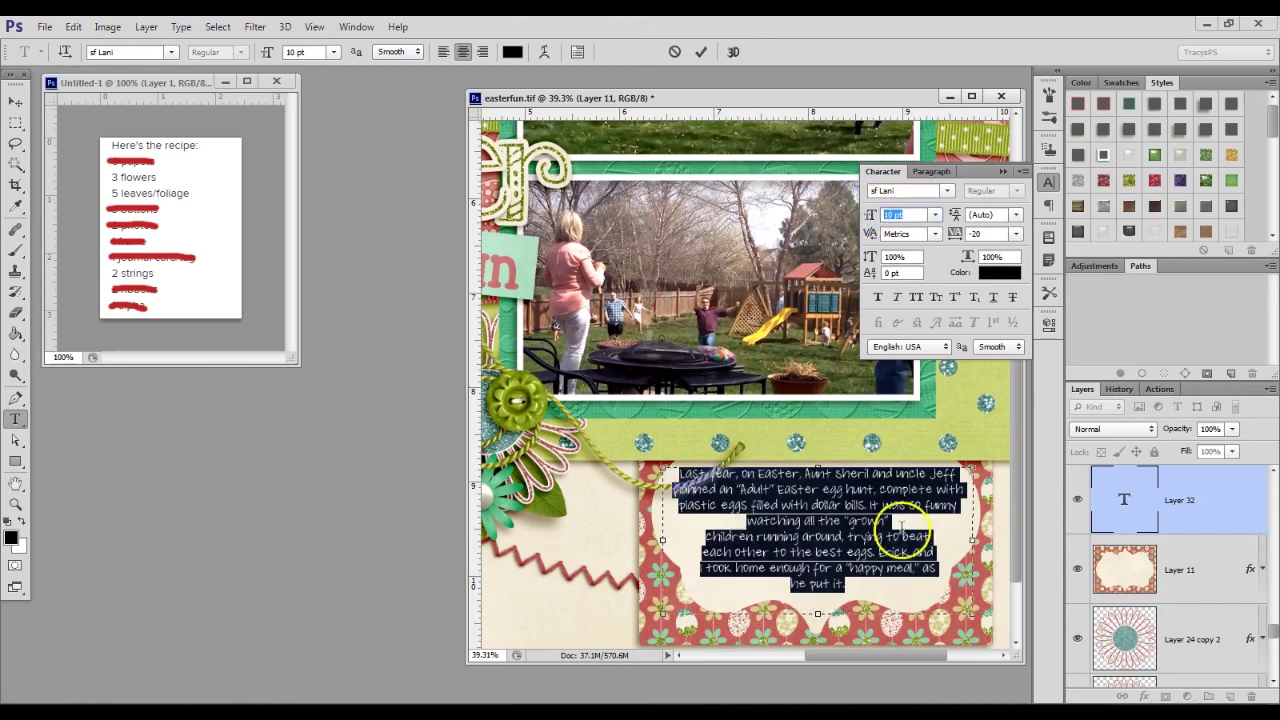
pyautogui.click(905, 530)
pyautogui.write("I wasn't healthy enough to run around with")
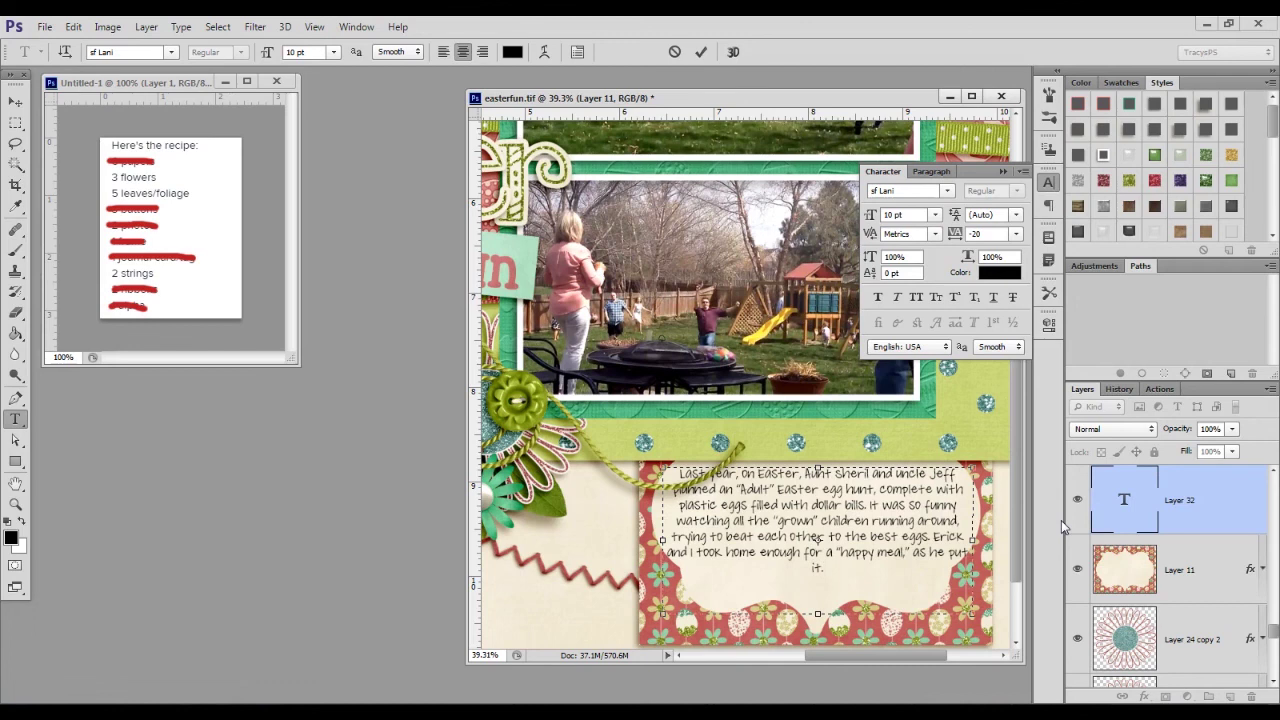
# Step: Correct the spelling of "missing" in the journaling's last line and commit the text
pyautogui.hotkey('ctrl', '+')
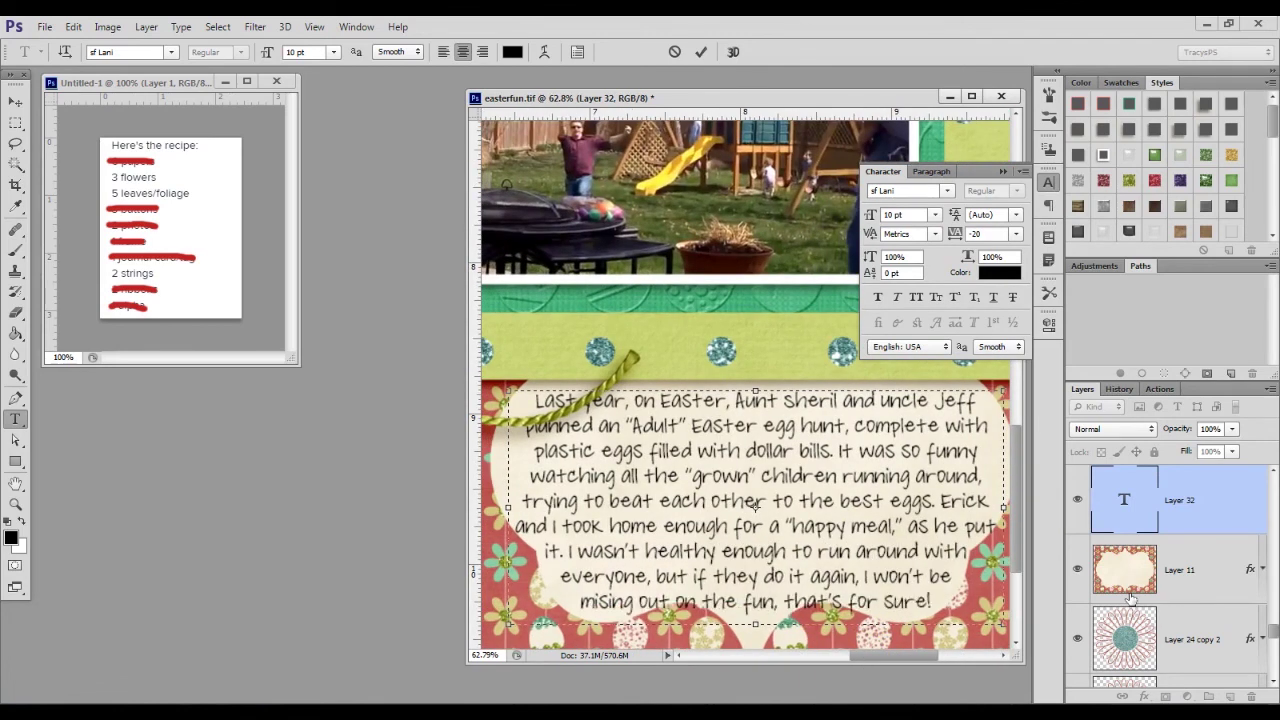
pyautogui.write('s')
pyautogui.hotkey('ctrl', '-')
pyautogui.scroll(2, 745, 380)
pyautogui.hotkey('ctrl', 'Return')
pyautogui.press('v')
# Step: Set the journaling text colour to the green 48b37d sampled from the page
pyautogui.click(998, 272)
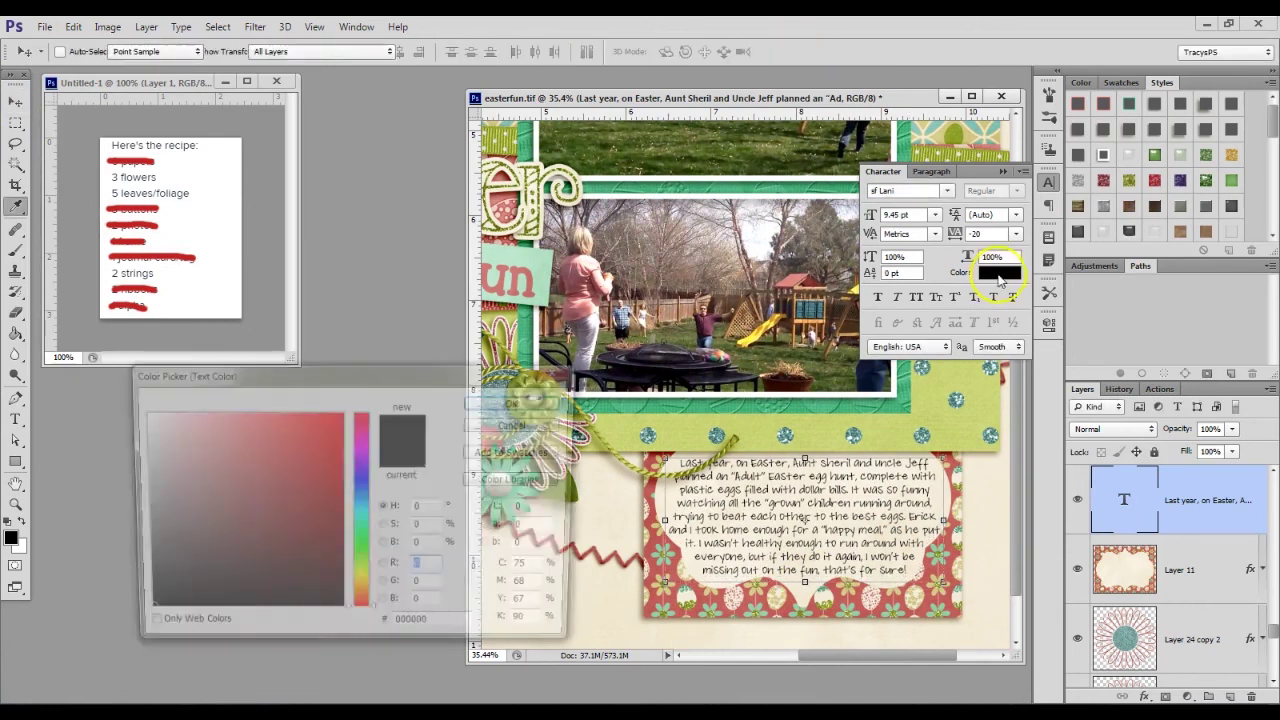
pyautogui.scroll(-2, 828, 428)
pyautogui.click(645, 275)
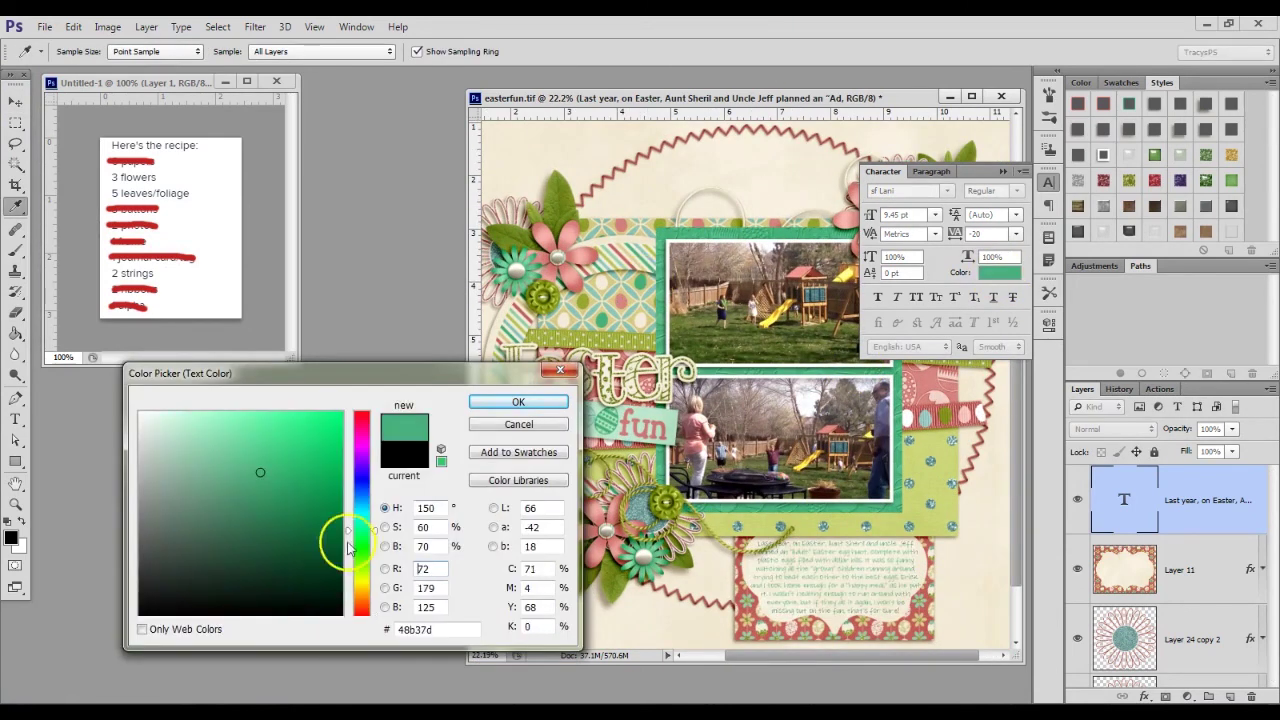
pyautogui.click(518, 401)
# Step: Duplicate the journaling text layer and set the lower copy to Linear Burn with 90% fill
pyautogui.scroll(6, 700, 600)
pyautogui.hotkey('ctrl', 'j')
pyautogui.click(1200, 570)
pyautogui.click(1113, 428)
pyautogui.click(1088, 100)
pyautogui.hotkey('shift', '9')
pyautogui.scroll(-8, 745, 420)
pyautogui.click(1003, 171)
pyautogui.scroll(6, 826, 530)
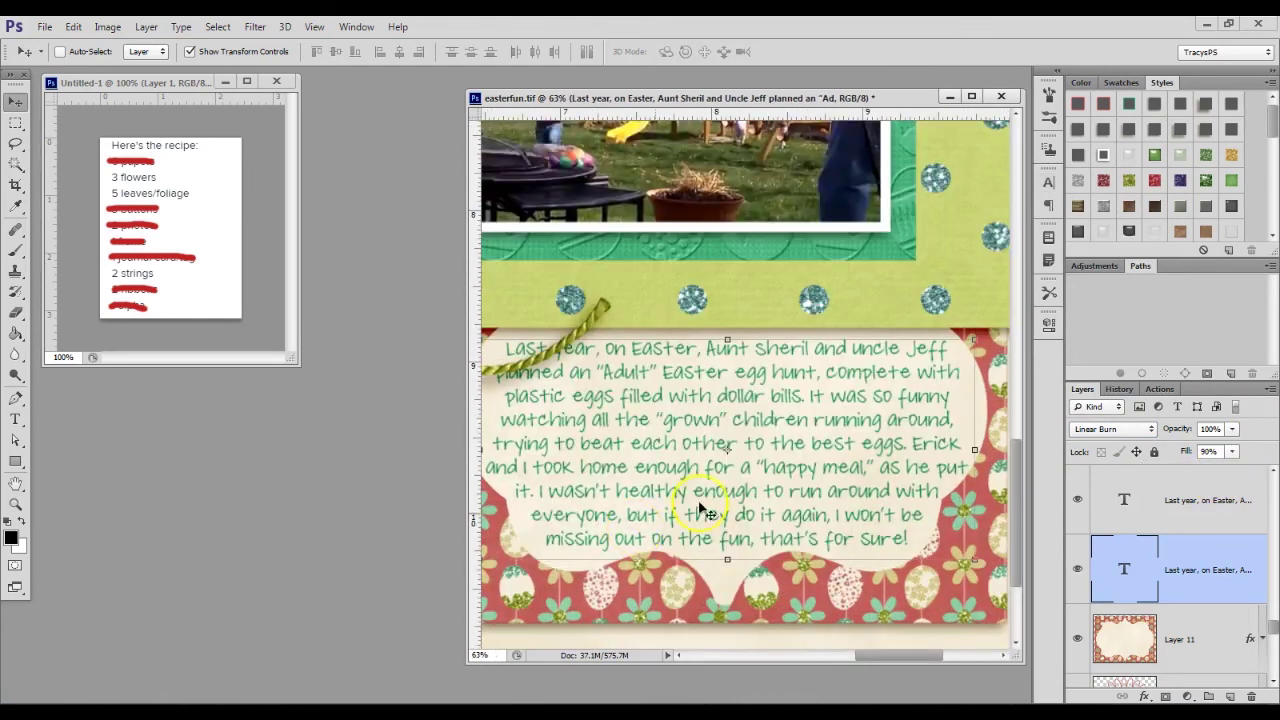
# Step: Keep only the Linear Burn journaling text layer and change its colour to a dark olive
pyautogui.scroll(-1, 1080, 471)
pyautogui.scroll(-4, 900, 560)
pyautogui.scroll(3, 840, 560)
pyautogui.scroll(3, 966, 487)
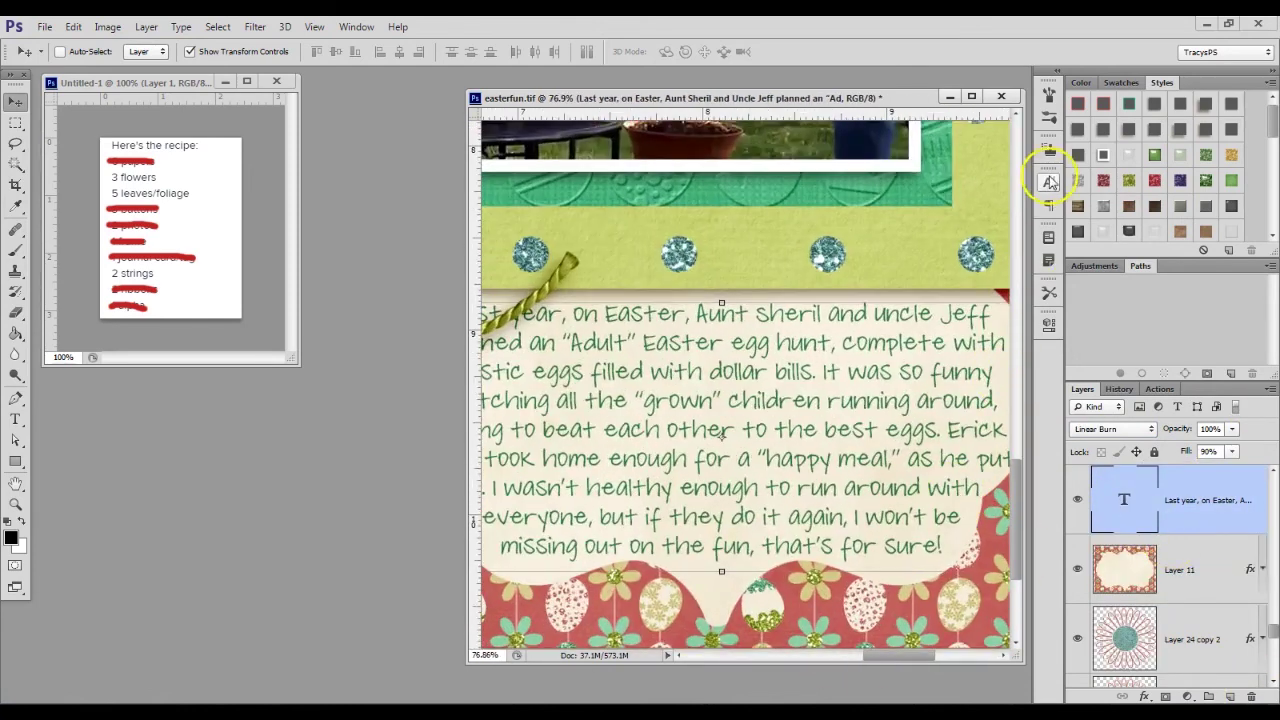
pyautogui.click(1048, 181)
pyautogui.click(995, 272)
pyautogui.moveTo(223, 571); pyautogui.dragTo(286, 543)
pyautogui.click(517, 400)
# Step: Duplicate the olive journaling text layer and set the upper copy's blend mode to Color
pyautogui.hotkey('ctrl', 'j')
pyautogui.hotkey('shift', 'alt', 'c')
pyautogui.click(1003, 171)
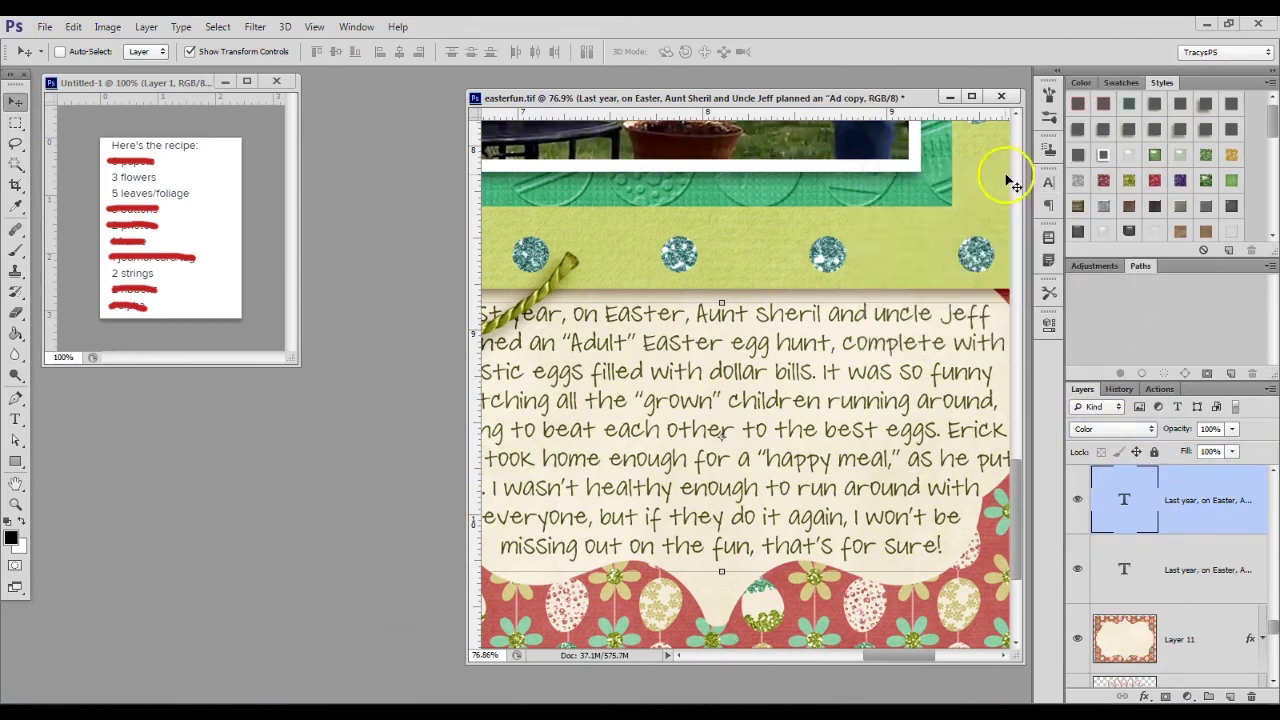
# Step: Group the journaling text layers and their card as "Journal box"
pyautogui.scroll(-6, 853, 560)
pyautogui.keyDown('shift'); pyautogui.click(1262, 568); pyautogui.keyUp('shift')
pyautogui.scroll(-4, 1190, 580)
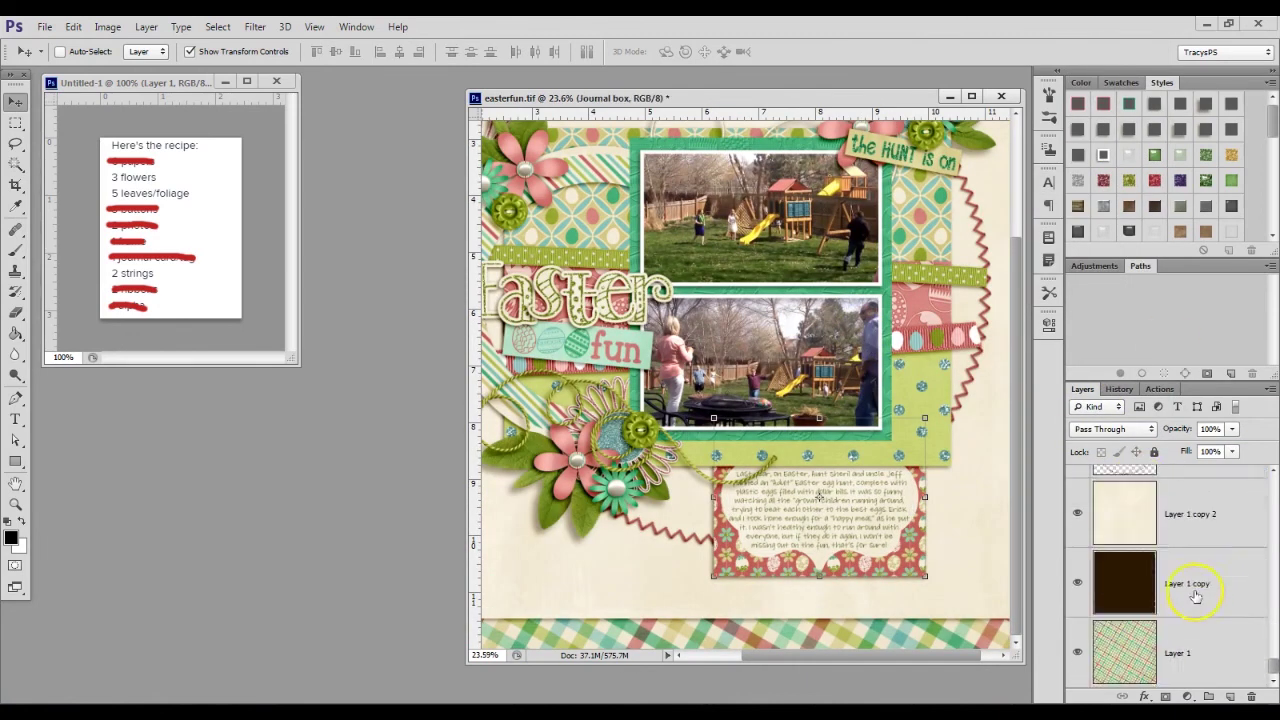
pyautogui.keyDown('shift'); pyautogui.click(1225, 541); pyautogui.keyUp('shift')
pyautogui.click(1200, 503)
pyautogui.rightClick(1200, 503)
pyautogui.click(1085, 283)
pyautogui.scroll(-3, 1183, 582)
# Step: Paint a new top layer with an 800 px brush, using dark gray toward the corners and lighter gray 999999 across the middle
pyautogui.click(155, 290)
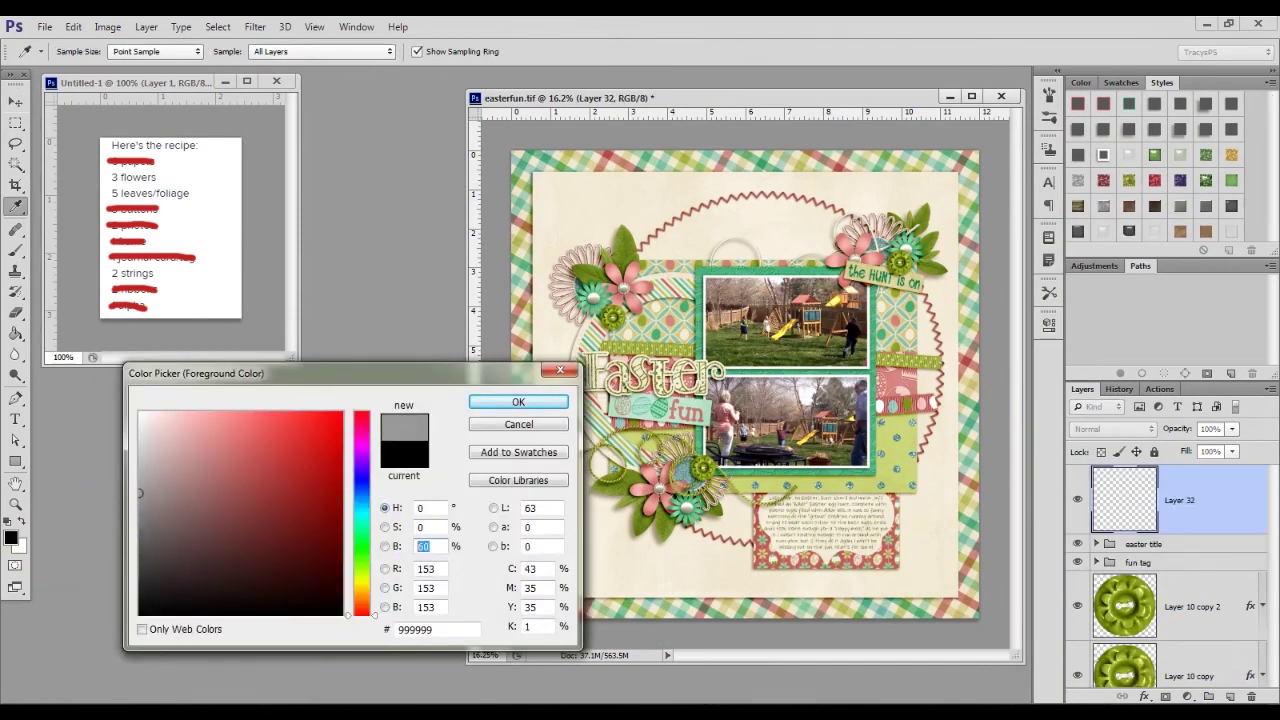
pyautogui.press('Return')
pyautogui.press('b')
pyautogui.click(101, 51)
pyautogui.click(1085, 78)
pyautogui.scroll(-1, 783, 510)
pyautogui.moveTo(900, 400)
pyautogui.mouseDown()
pyautogui.moveTo(818, 407)
pyautogui.moveTo(930, 392)
pyautogui.moveTo(580, 297)
pyautogui.mouseUp()
pyautogui.press('i')
pyautogui.click(598, 262)
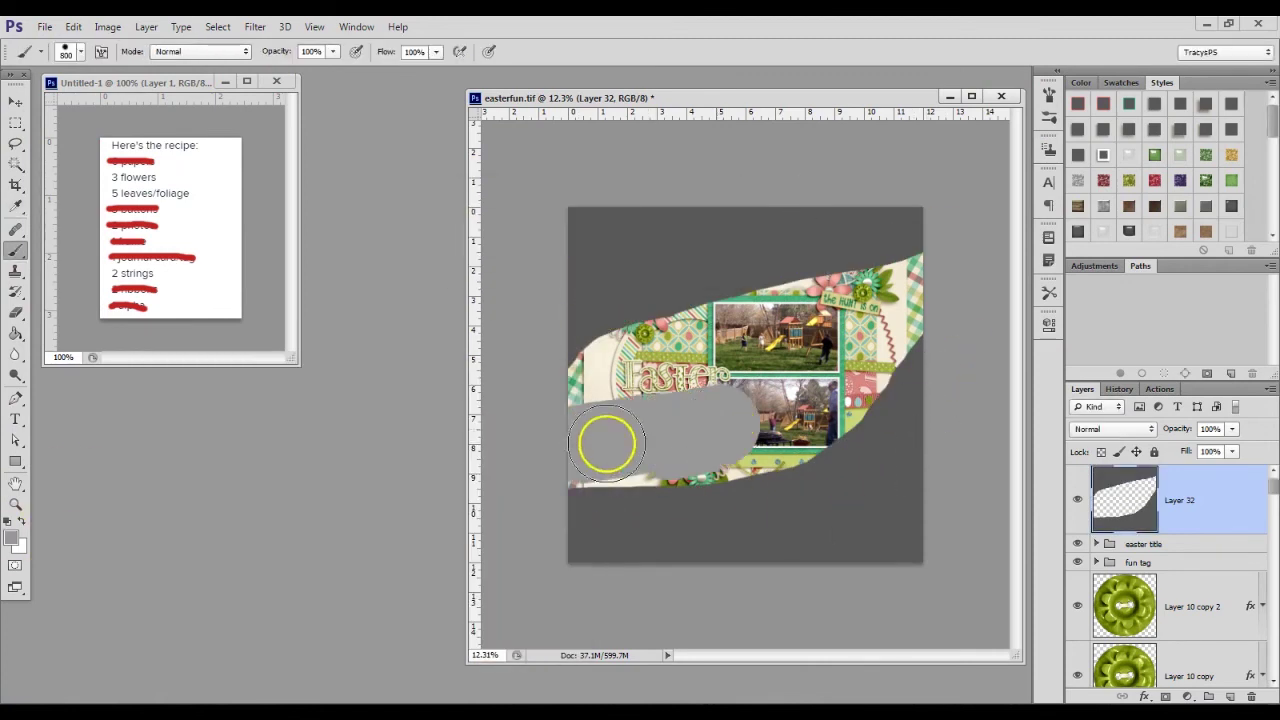
pyautogui.moveTo(606, 443); pyautogui.dragTo(604, 388)
# Step: Apply Gaussian Blur to the painted gray layer and blend it over the page in Soft Light mode
pyautogui.click(255, 26)
pyautogui.click(496, 301)
pyautogui.click(449, 206)
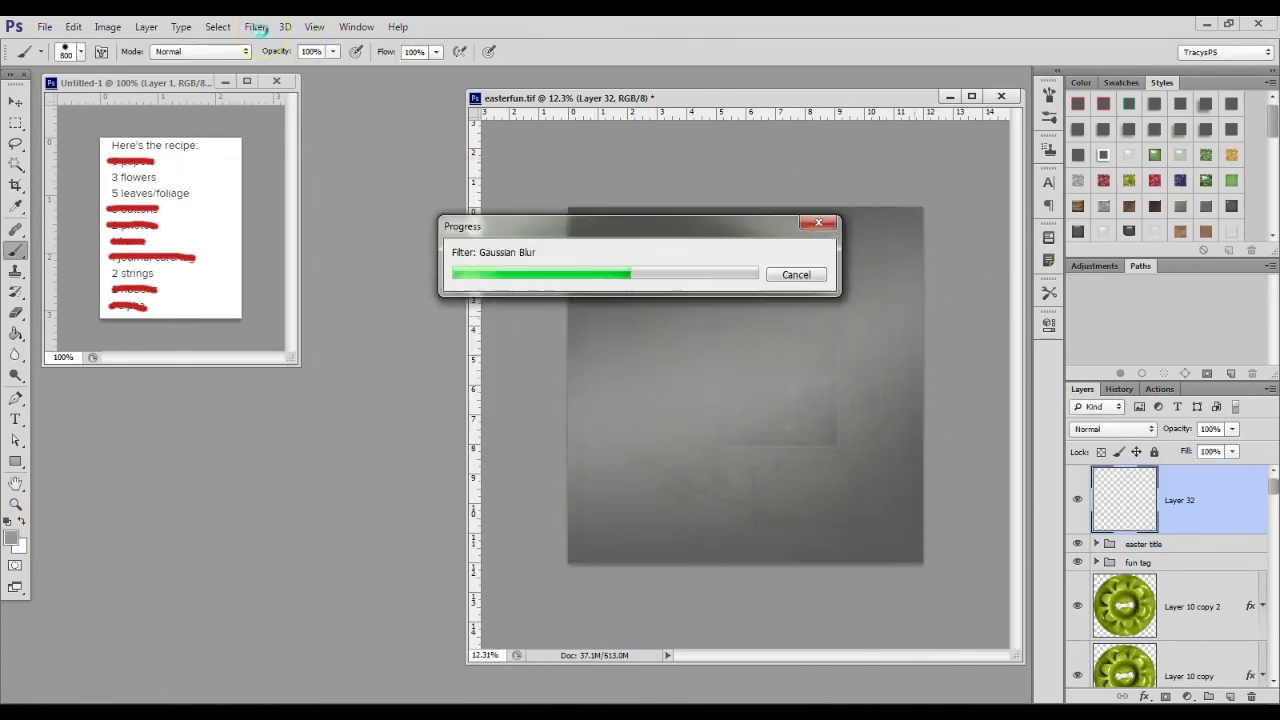
pyautogui.click(255, 26)
pyautogui.click(300, 218)
pyautogui.click(726, 166)
pyautogui.click(255, 26)
pyautogui.moveTo(262, 188)
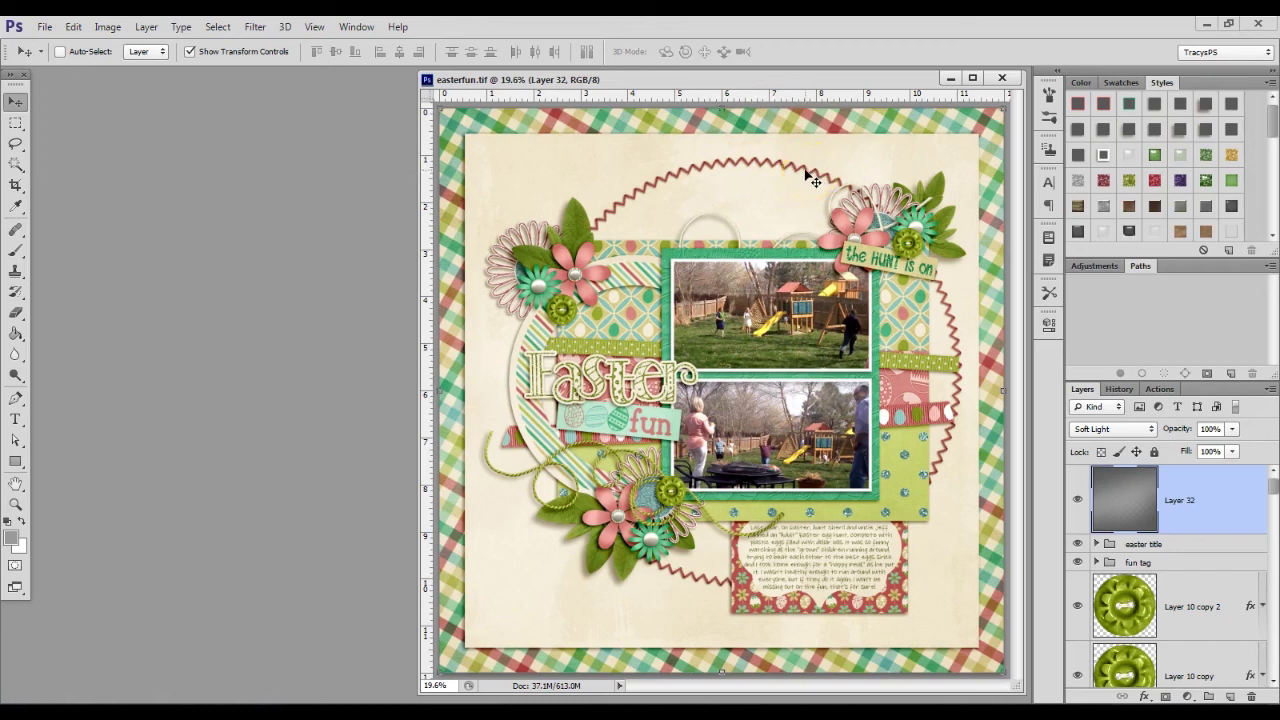
pyautogui.click(751, 189)
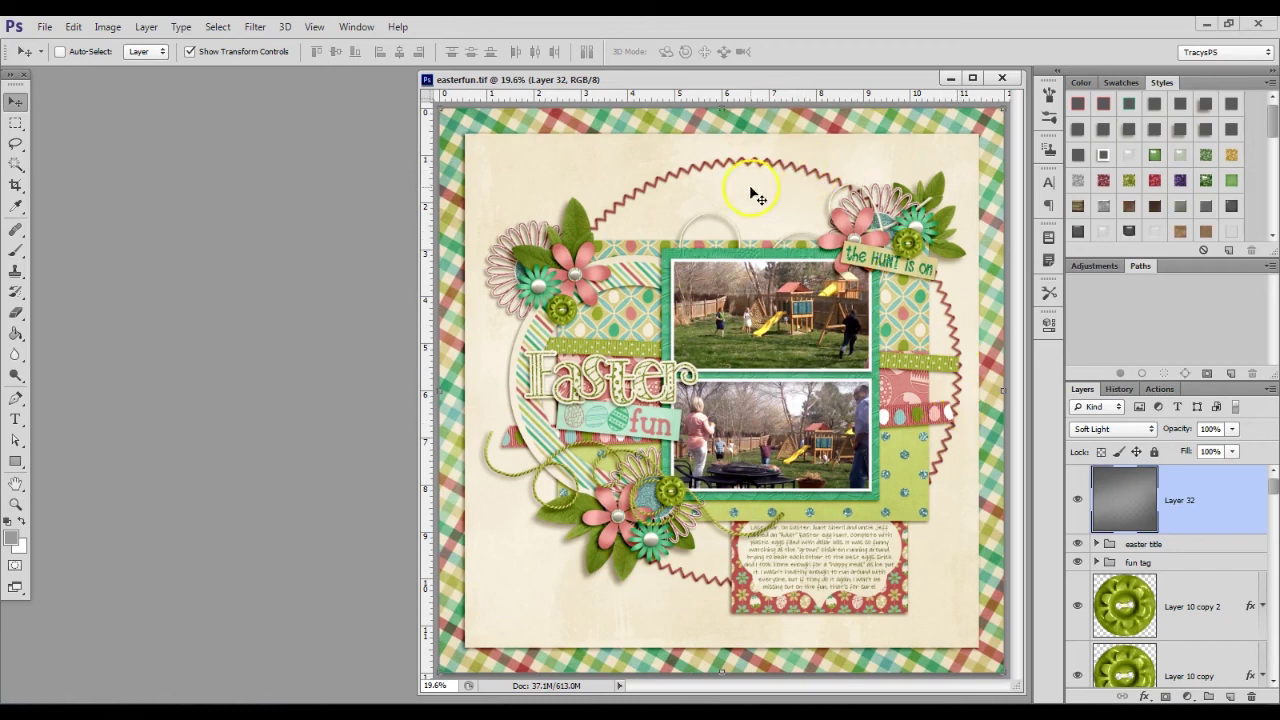